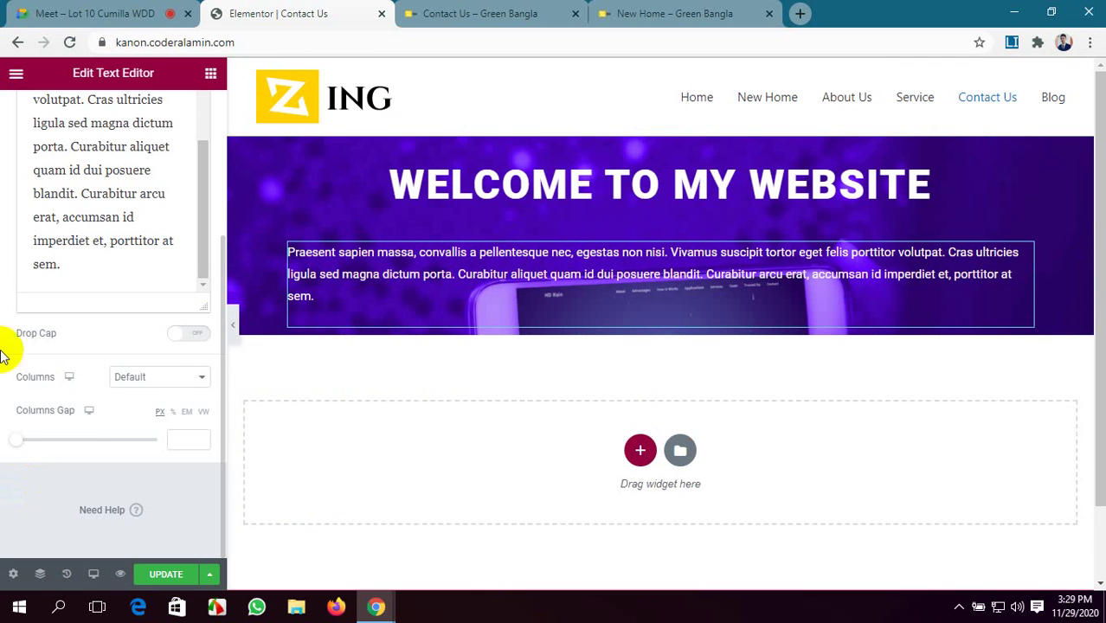
# - Try laying out the banner's paragraph text in 2, 3 and 4 columns
pyautogui.scroll(5, 139, 431)
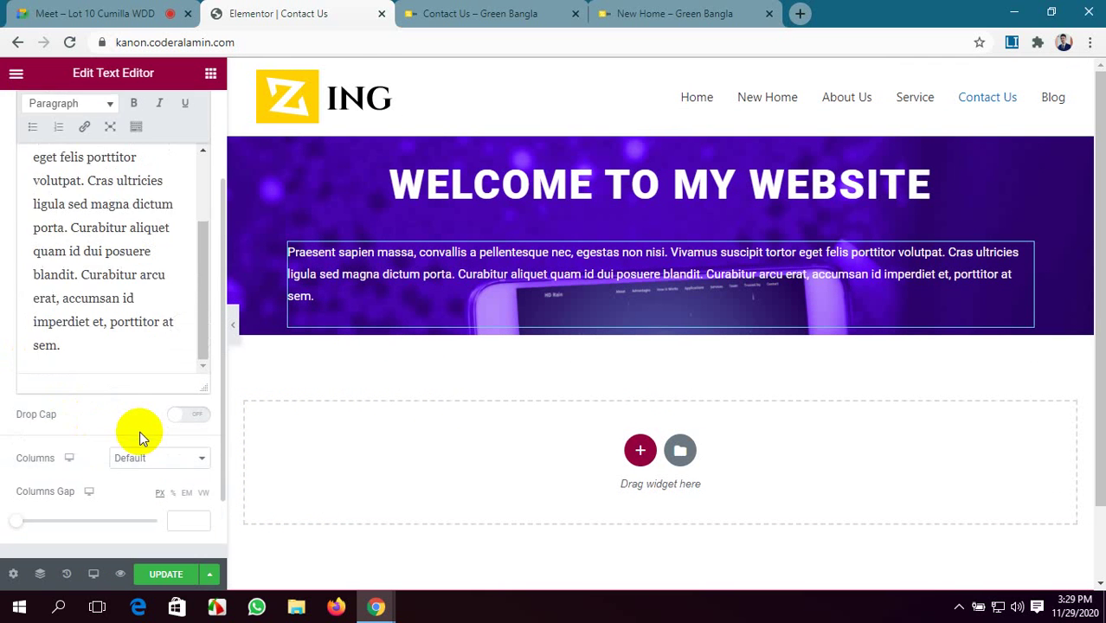
pyautogui.scroll(2, 94, 192)
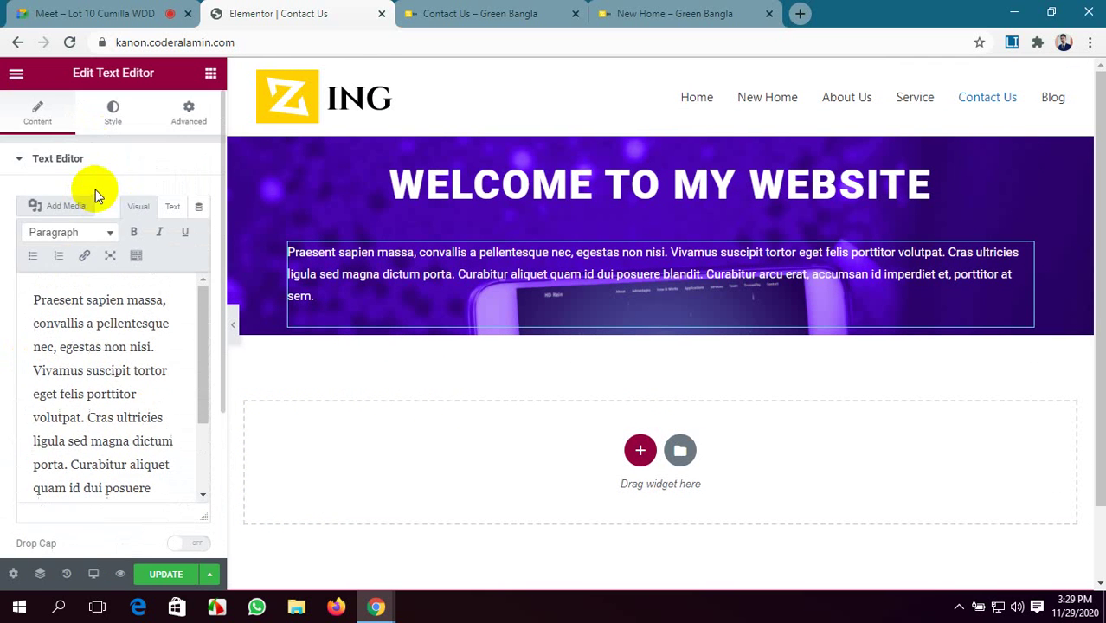
pyautogui.scroll(-5, 99, 251)
pyautogui.scroll(-1, 95, 484)
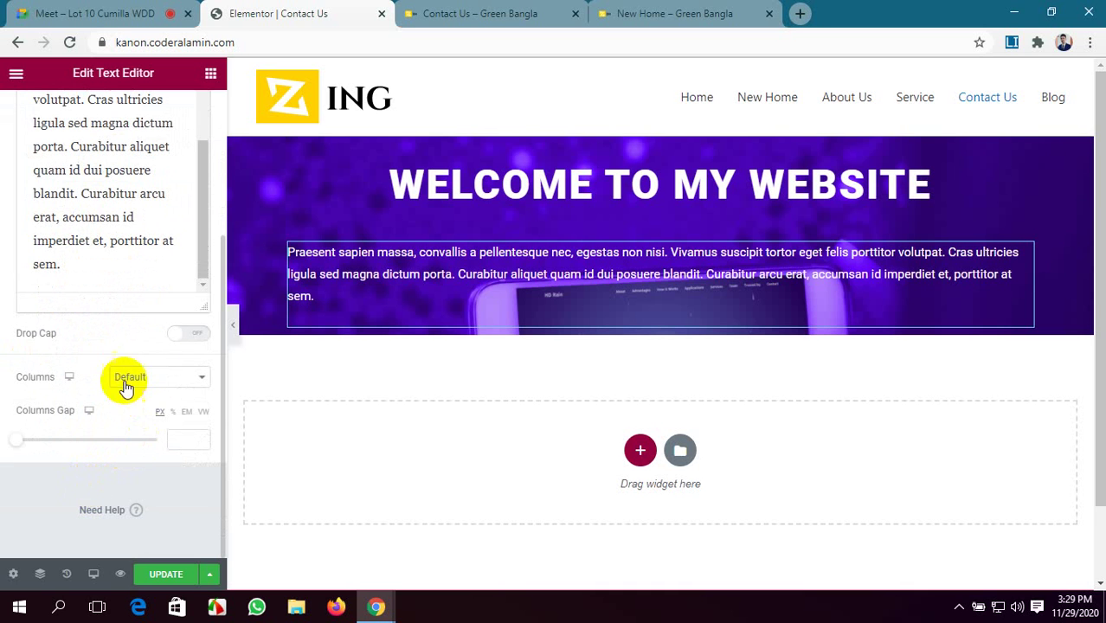
pyautogui.click(176, 381)
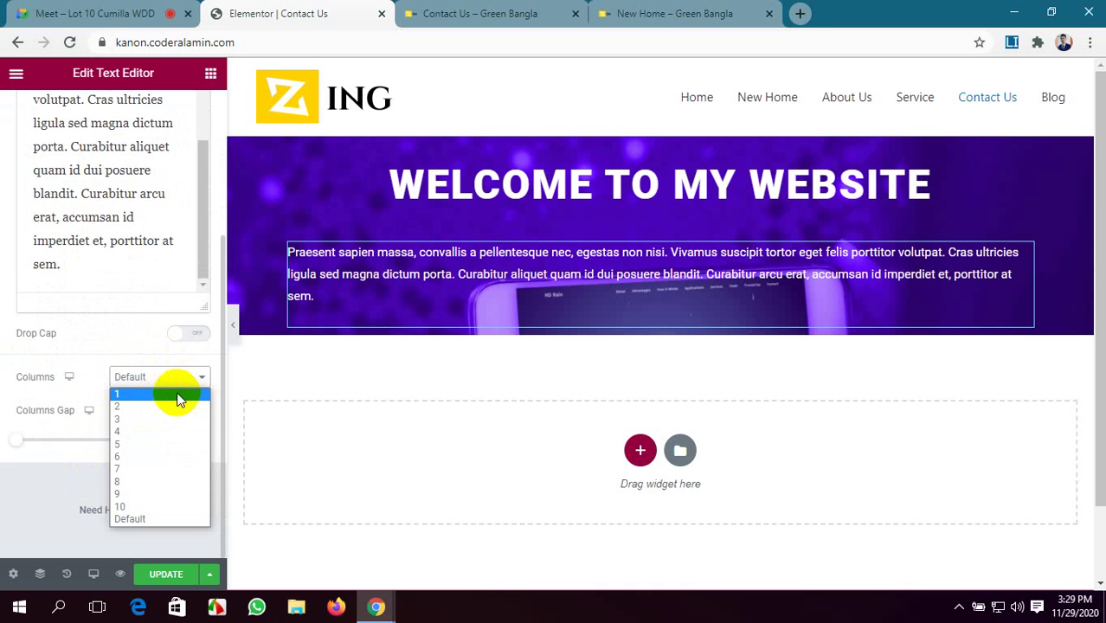
pyautogui.click(178, 407)
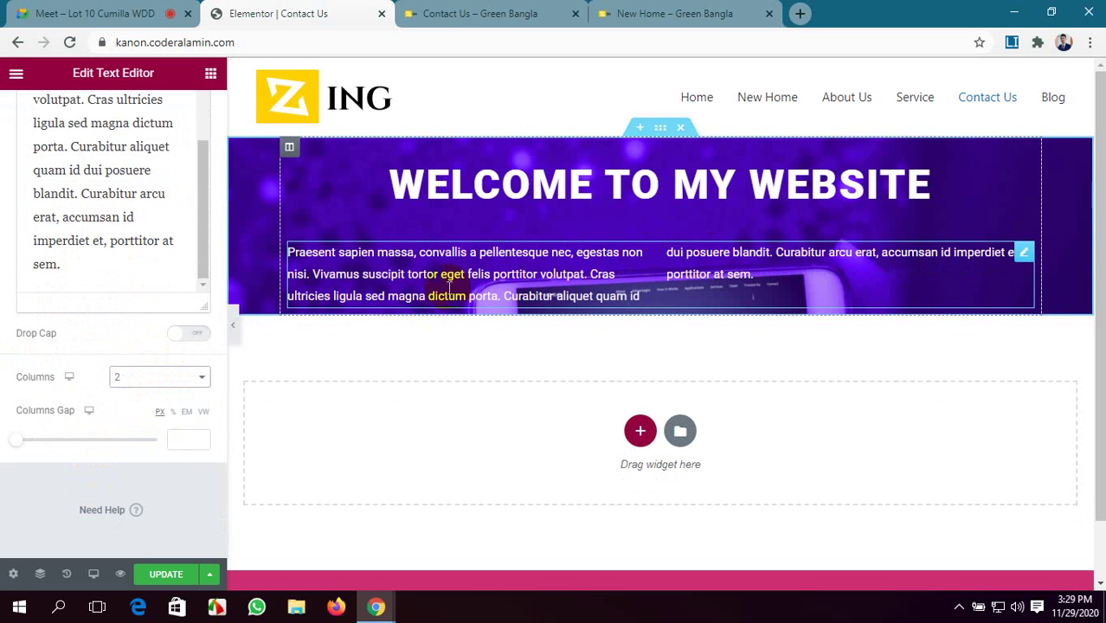
pyautogui.click(186, 379)
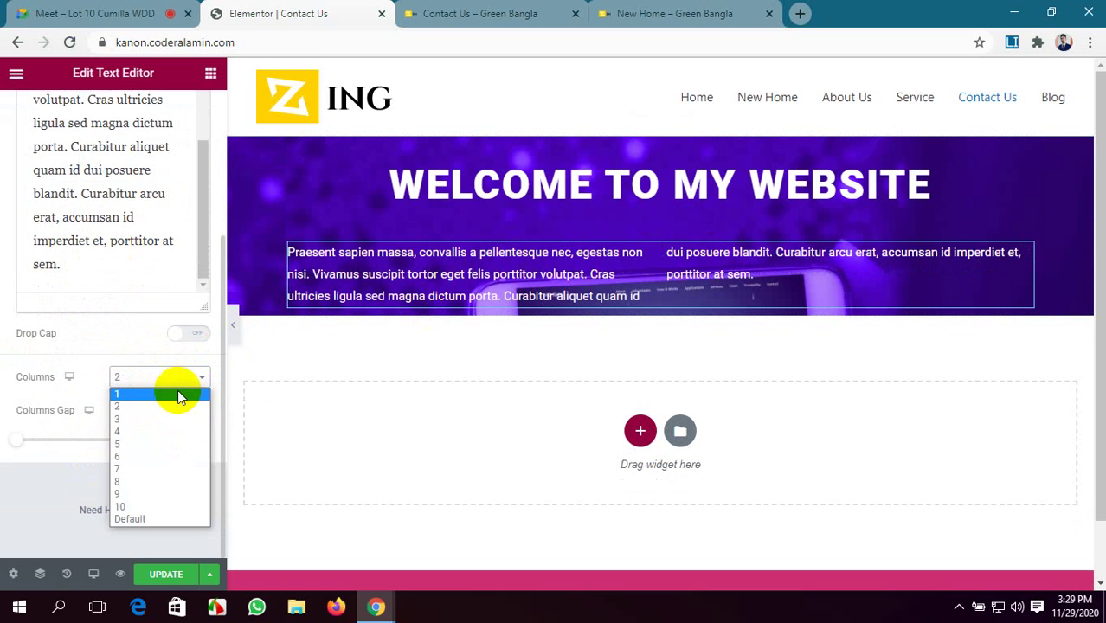
pyautogui.click(130, 420)
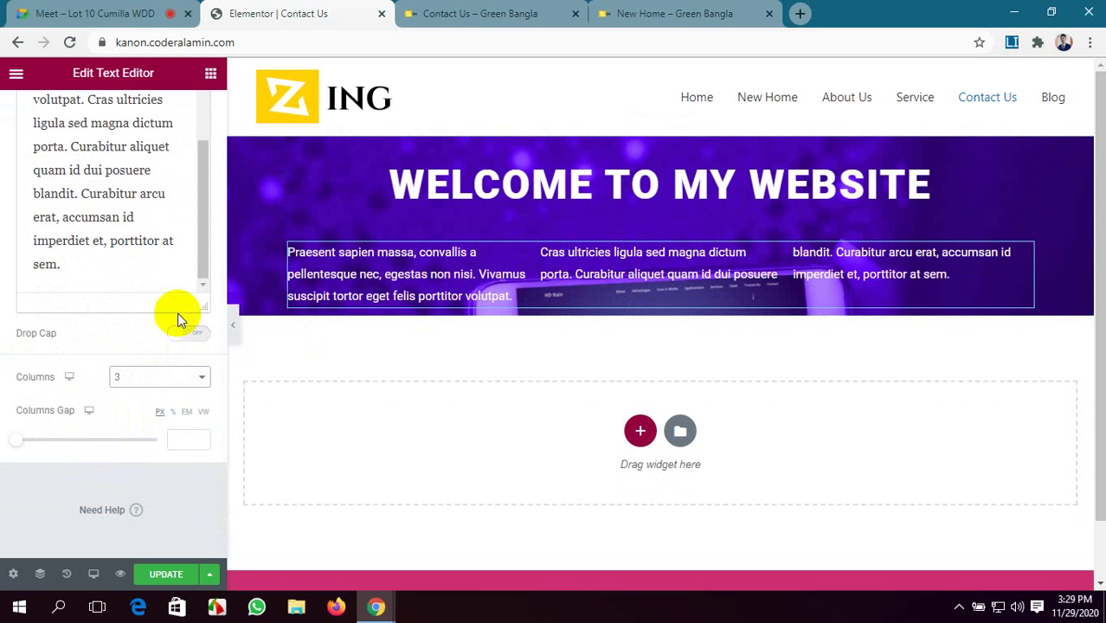
pyautogui.click(163, 376)
pyautogui.click(145, 437)
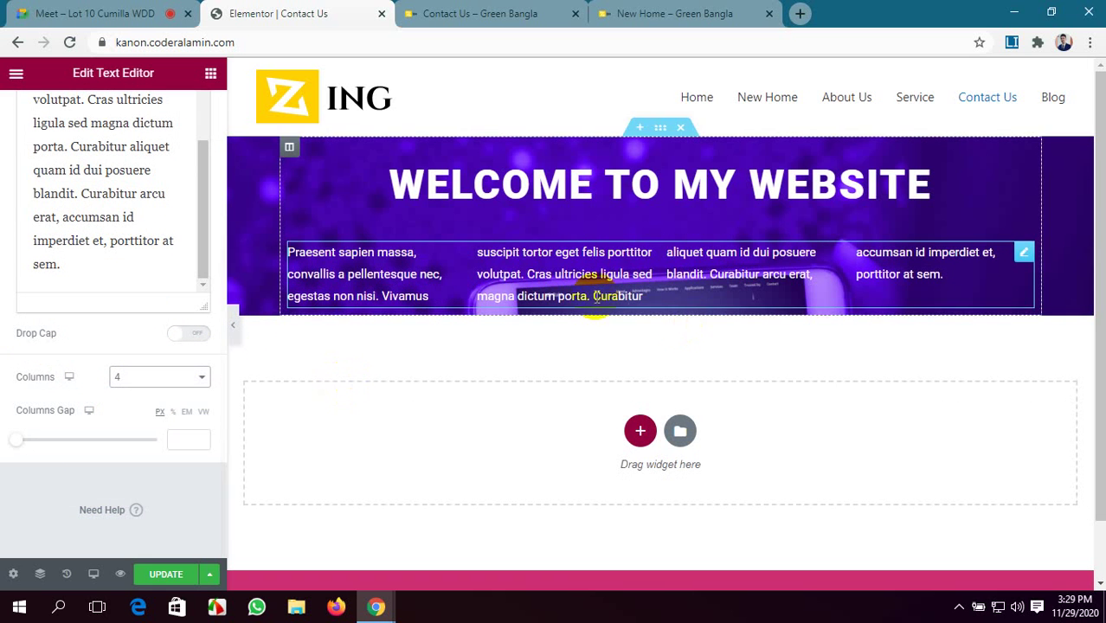
# - Set the banner paragraph's column count to 1
pyautogui.click(180, 381)
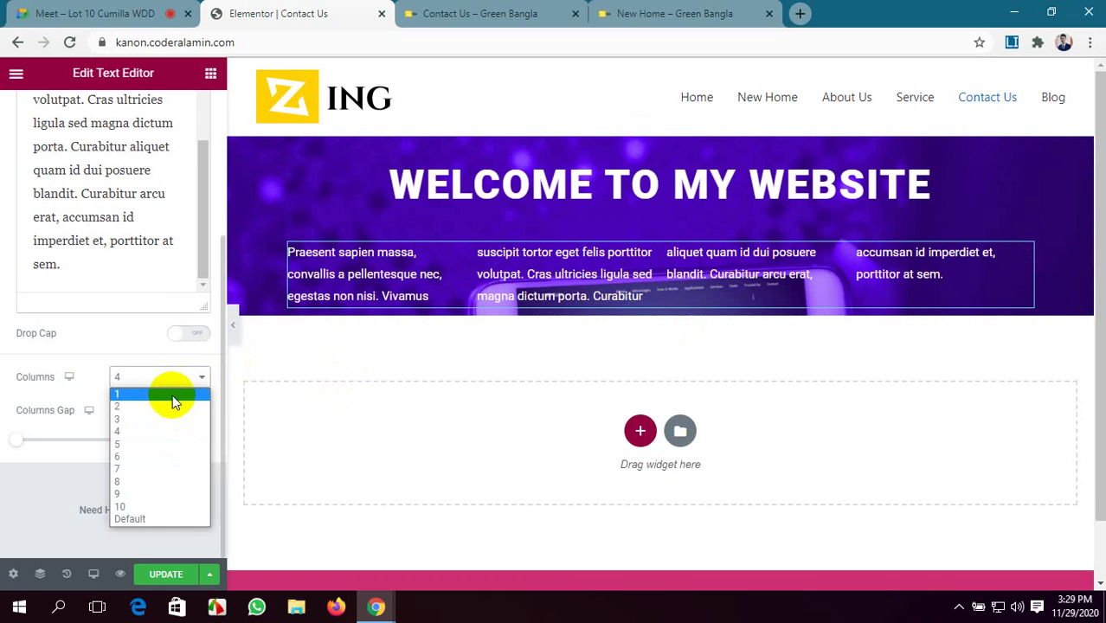
pyautogui.click(164, 395)
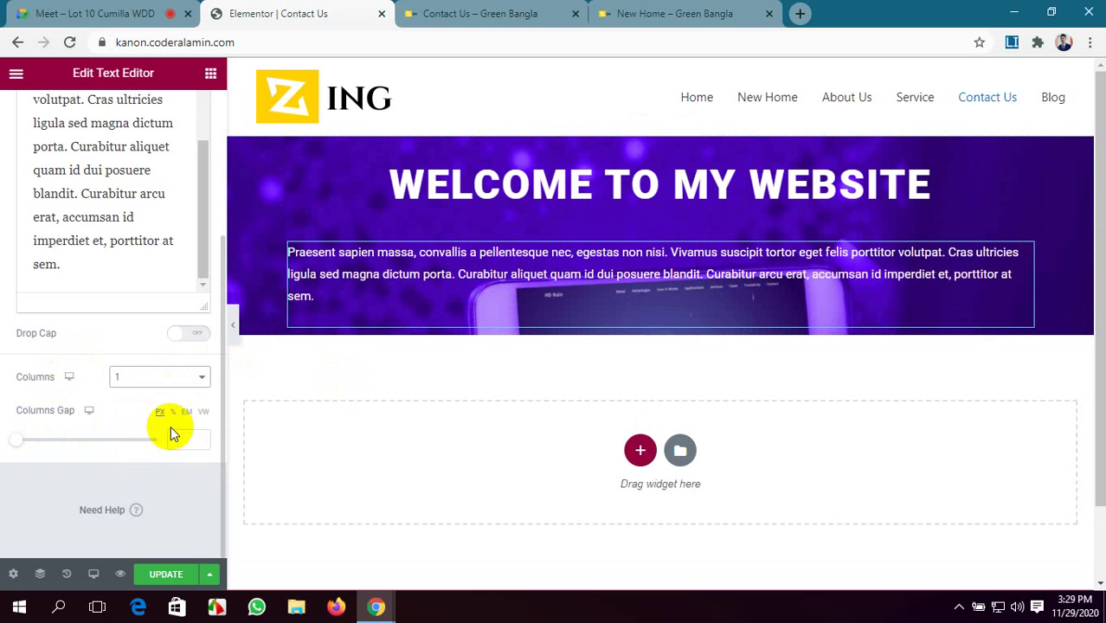
# - Compare right and justified alignment for the banner paragraph, and settle on centered text
pyautogui.scroll(5, 170, 426)
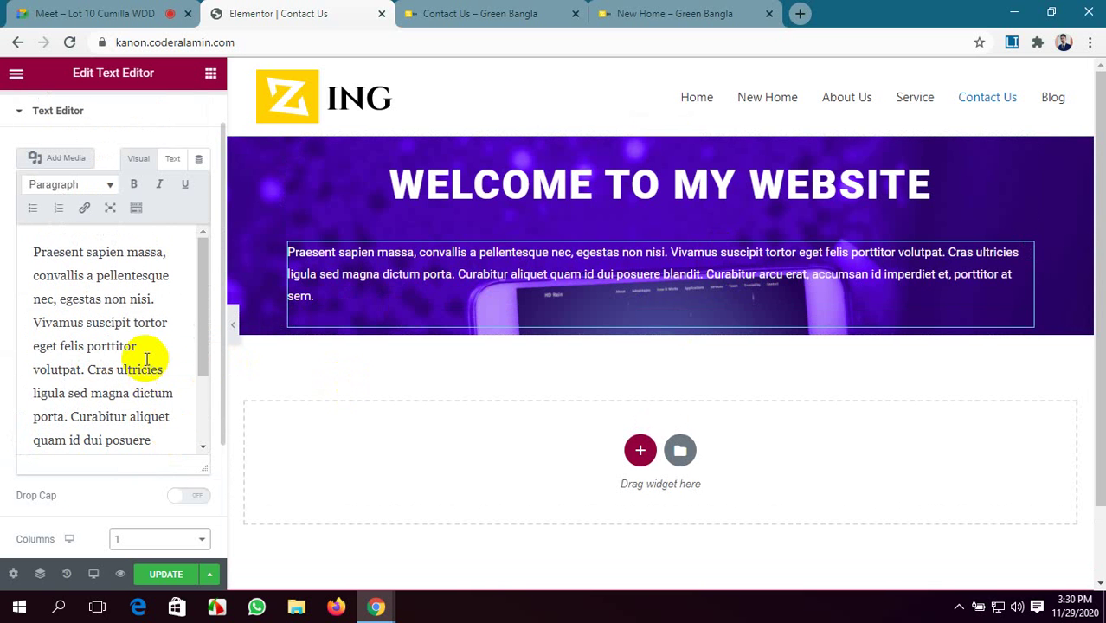
pyautogui.scroll(-2, 146, 320)
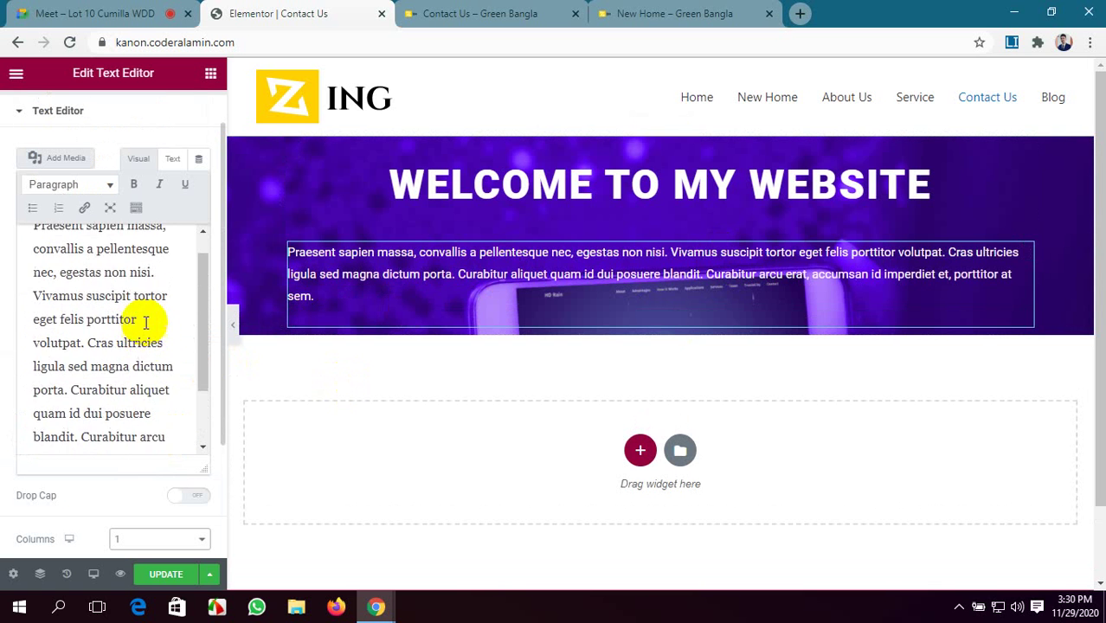
pyautogui.scroll(-3, 83, 510)
pyautogui.scroll(5, 86, 516)
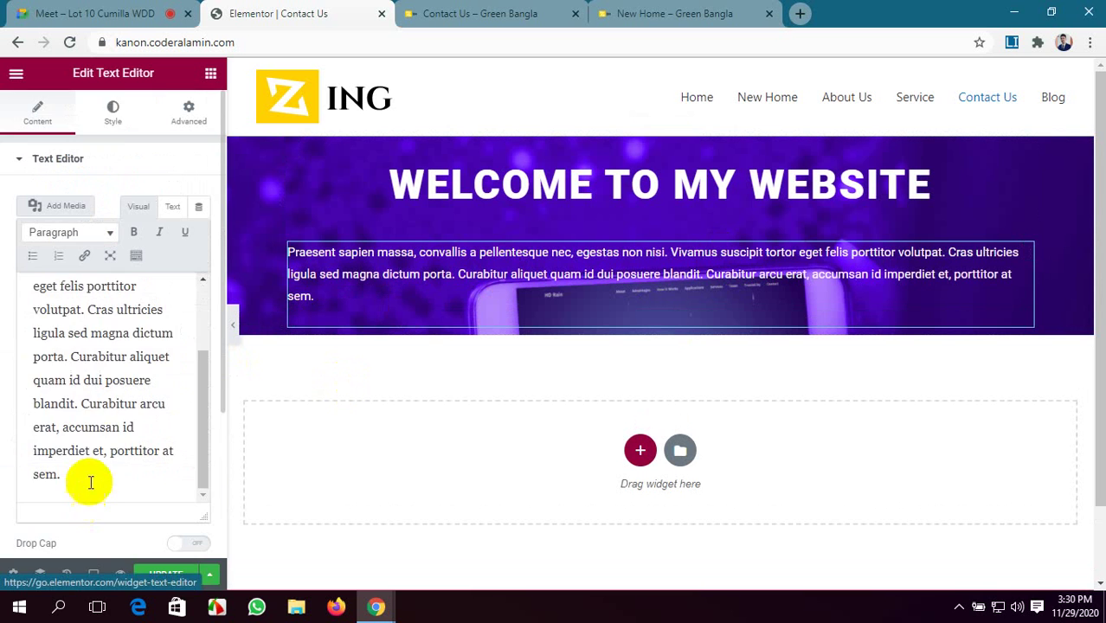
pyautogui.click(111, 112)
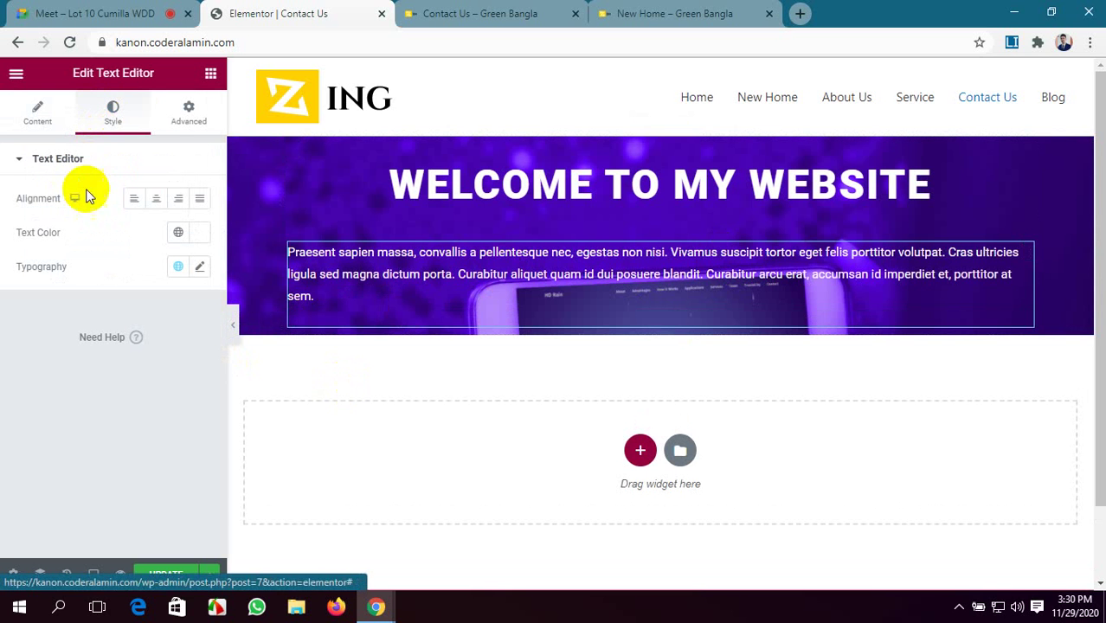
pyautogui.click(157, 204)
pyautogui.click(178, 202)
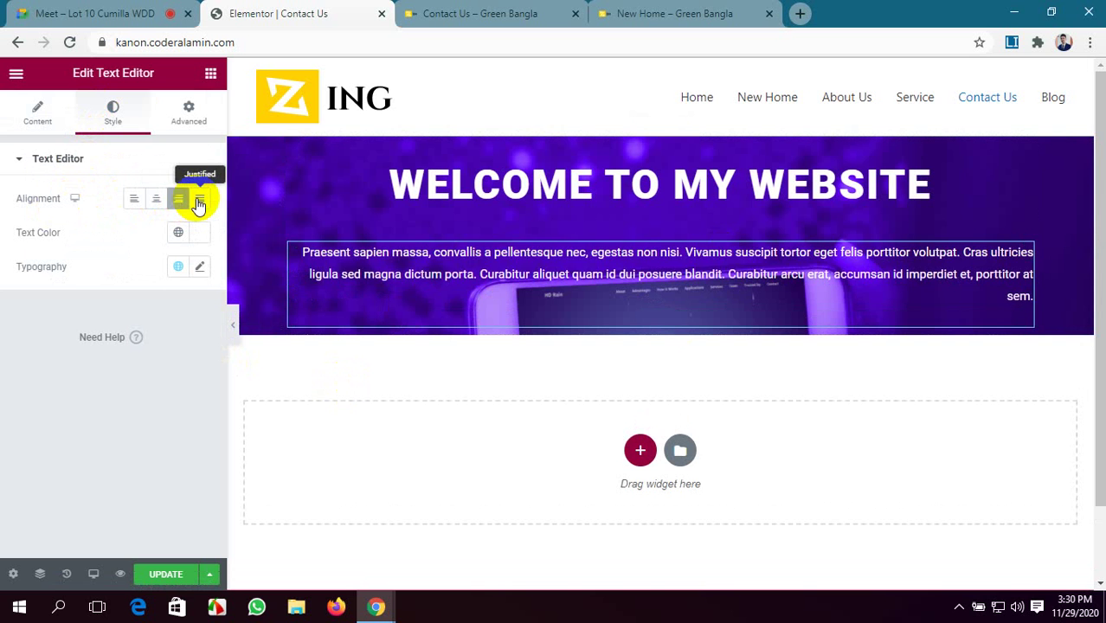
pyautogui.click(199, 202)
pyautogui.click(155, 201)
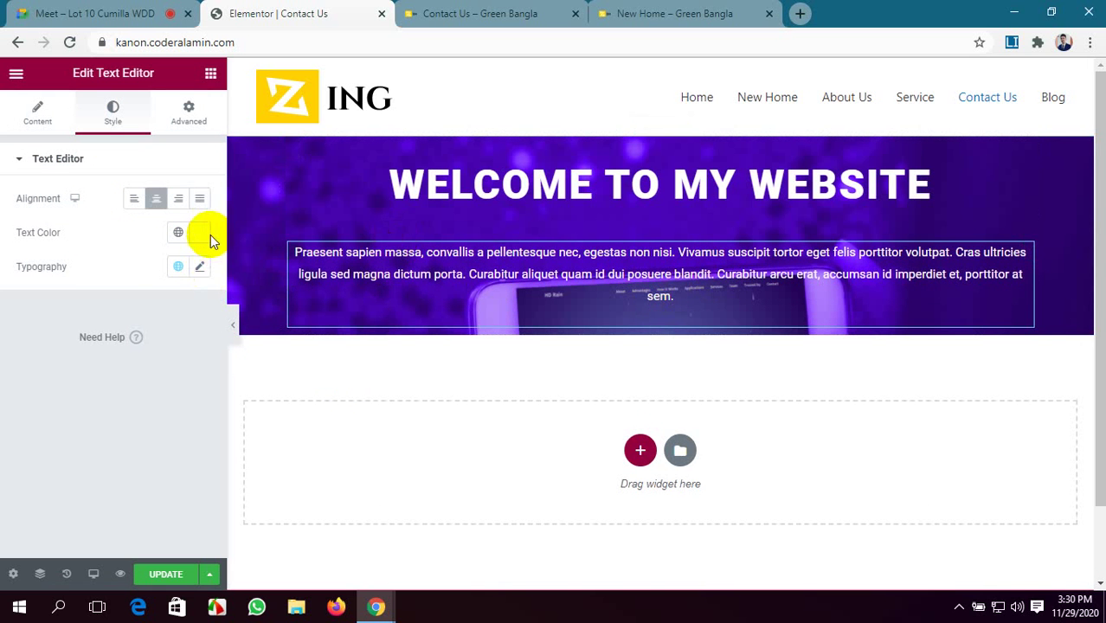
# - Change the banner paragraph's font family to Roboto Condensed and look over its other typography options
pyautogui.click(200, 269)
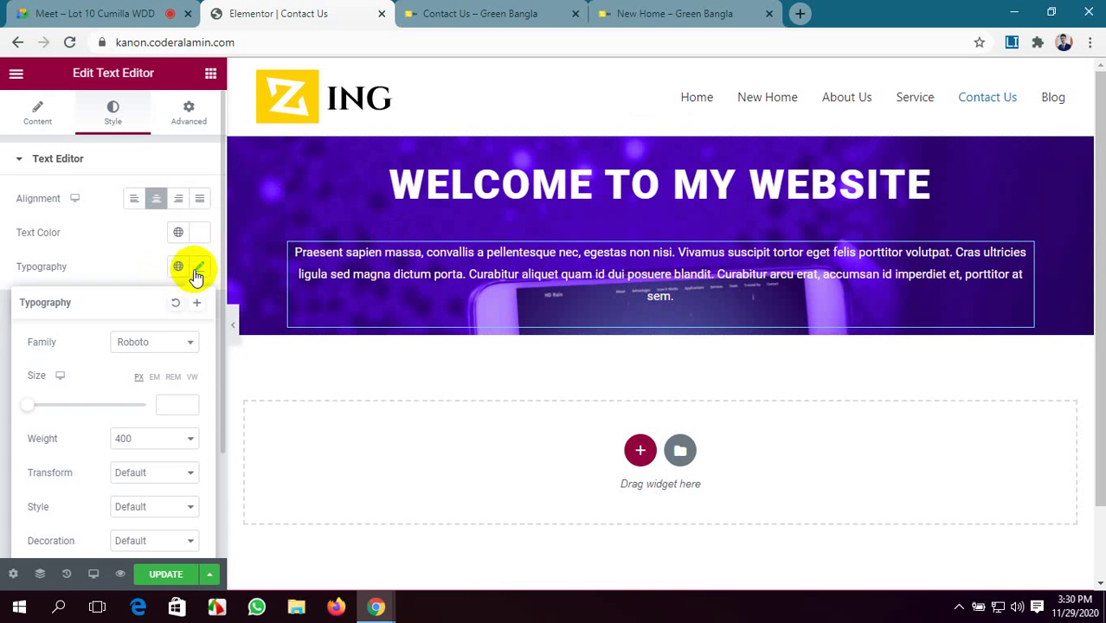
pyautogui.click(158, 346)
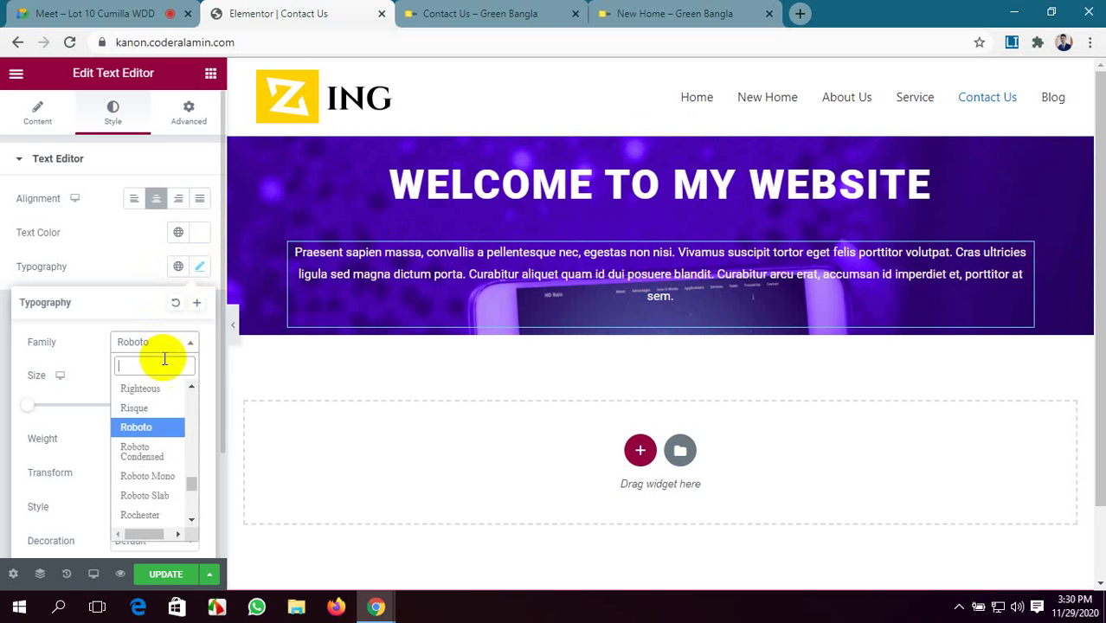
pyautogui.click(163, 454)
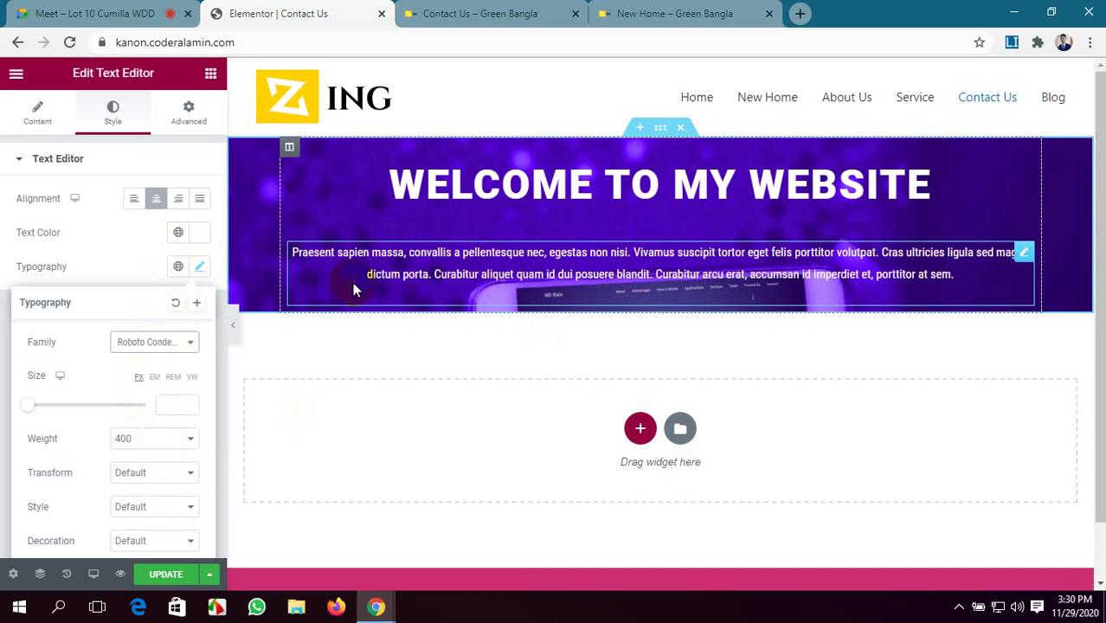
pyautogui.scroll(-1, 485, 277)
pyautogui.scroll(1, 547, 232)
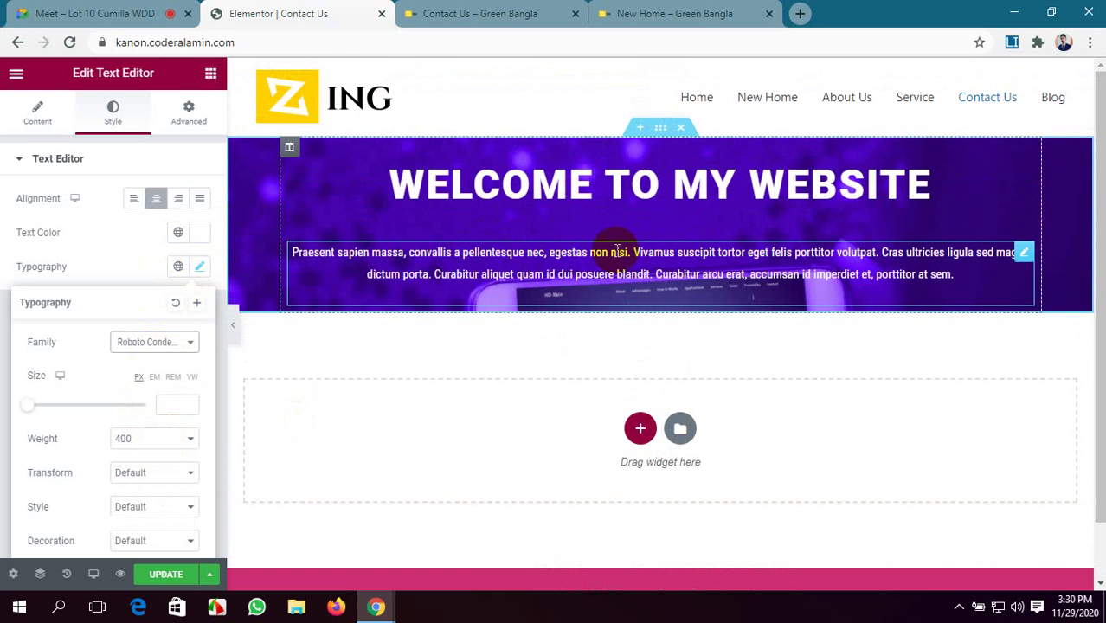
pyautogui.scroll(-1, 245, 217)
pyautogui.scroll(-2, 143, 346)
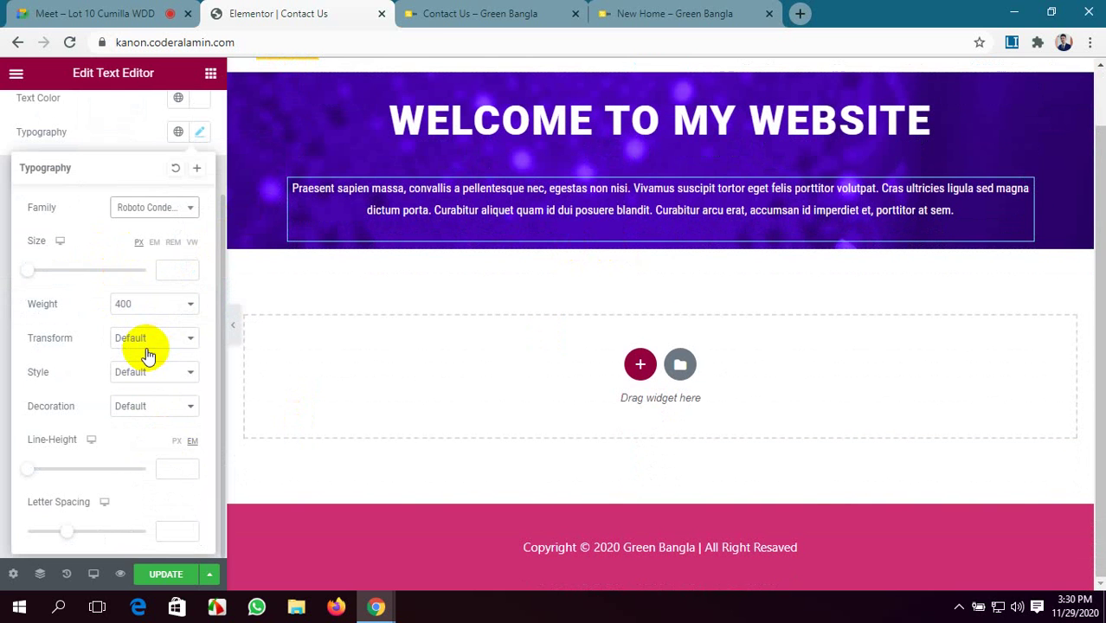
pyautogui.scroll(2, 166, 493)
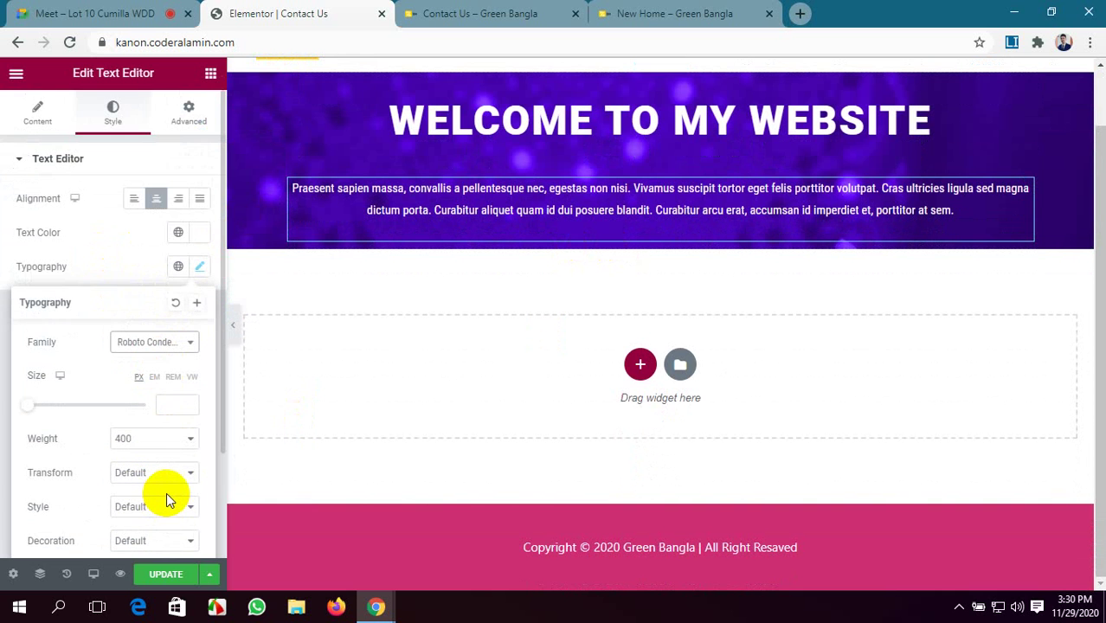
# - Review the paragraph widget's advanced settings, from margin and padding through motion effects to custom CSS
pyautogui.click(186, 120)
pyautogui.scroll(-1, 95, 433)
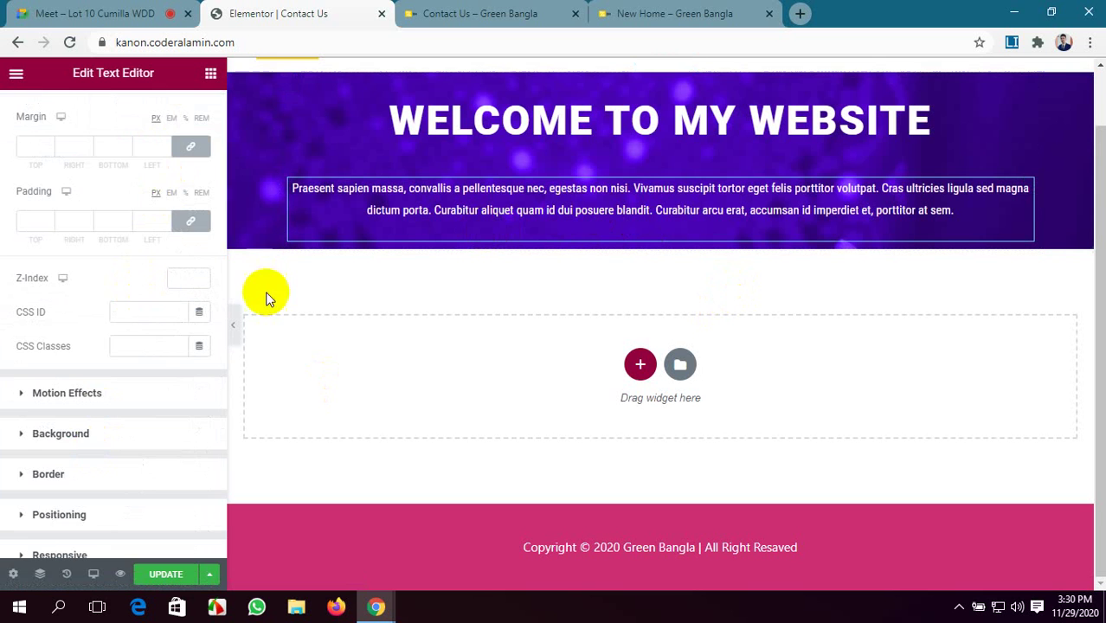
pyautogui.scroll(-2, 77, 390)
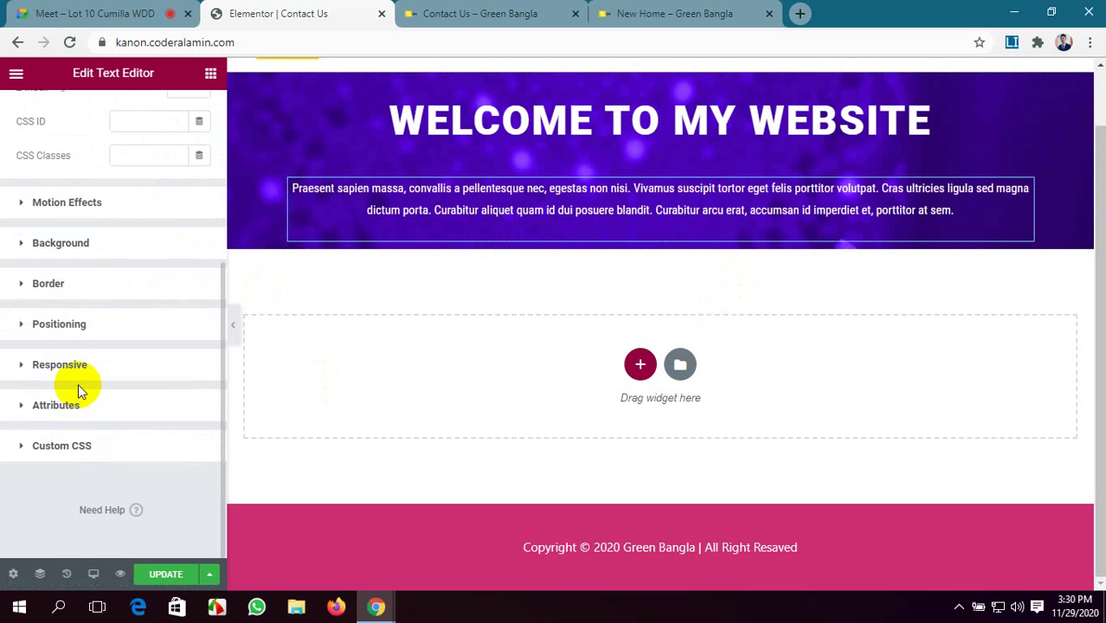
pyautogui.scroll(1, 78, 389)
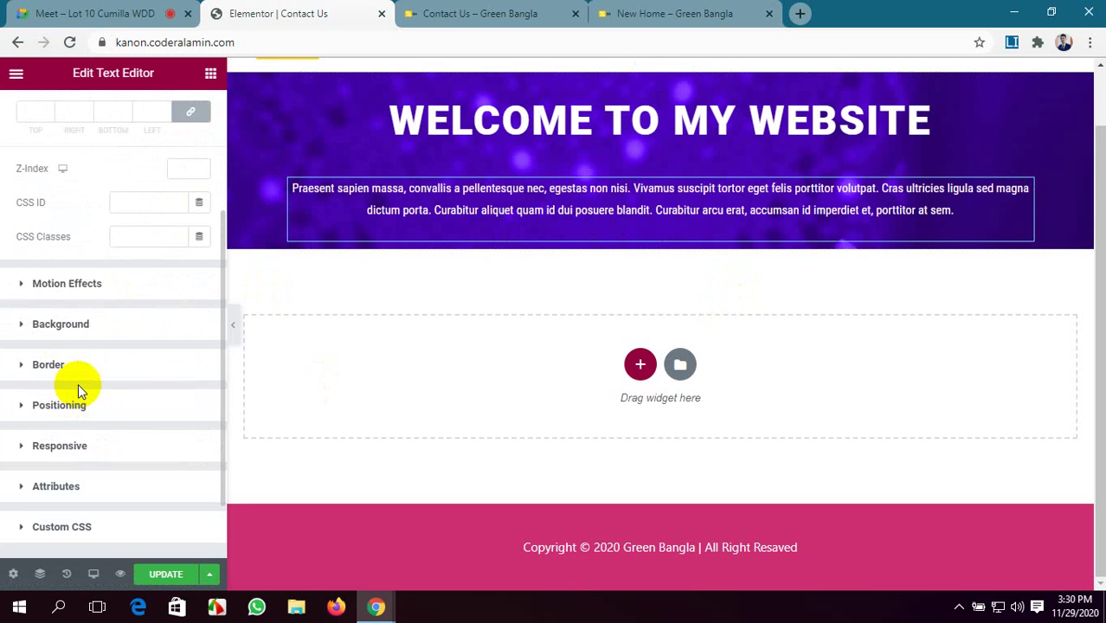
pyautogui.scroll(2, 78, 389)
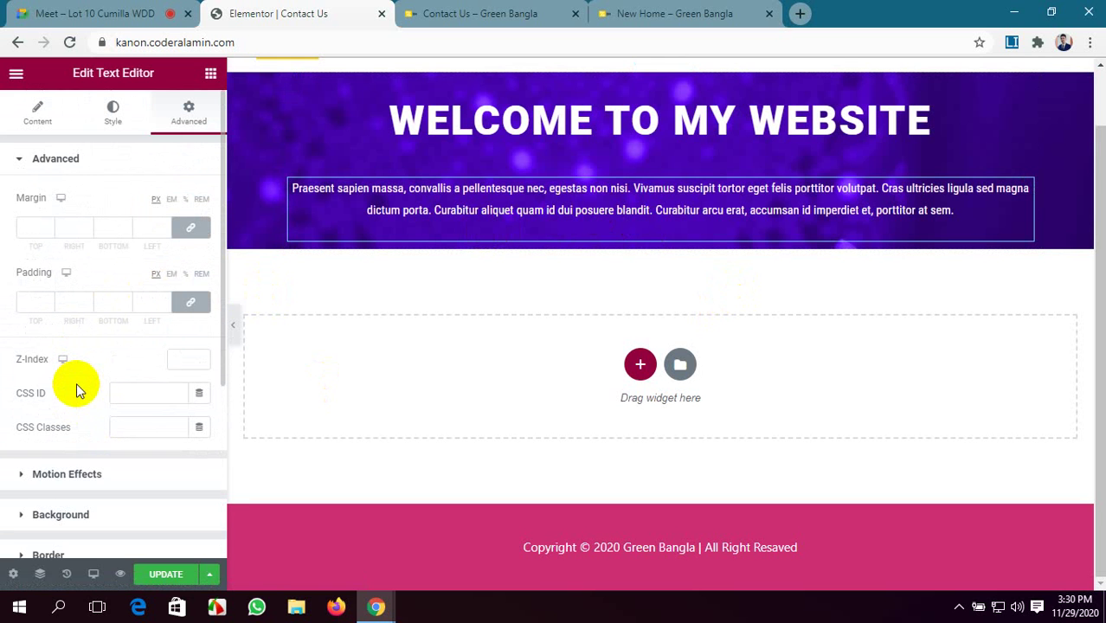
pyautogui.scroll(-3, 82, 389)
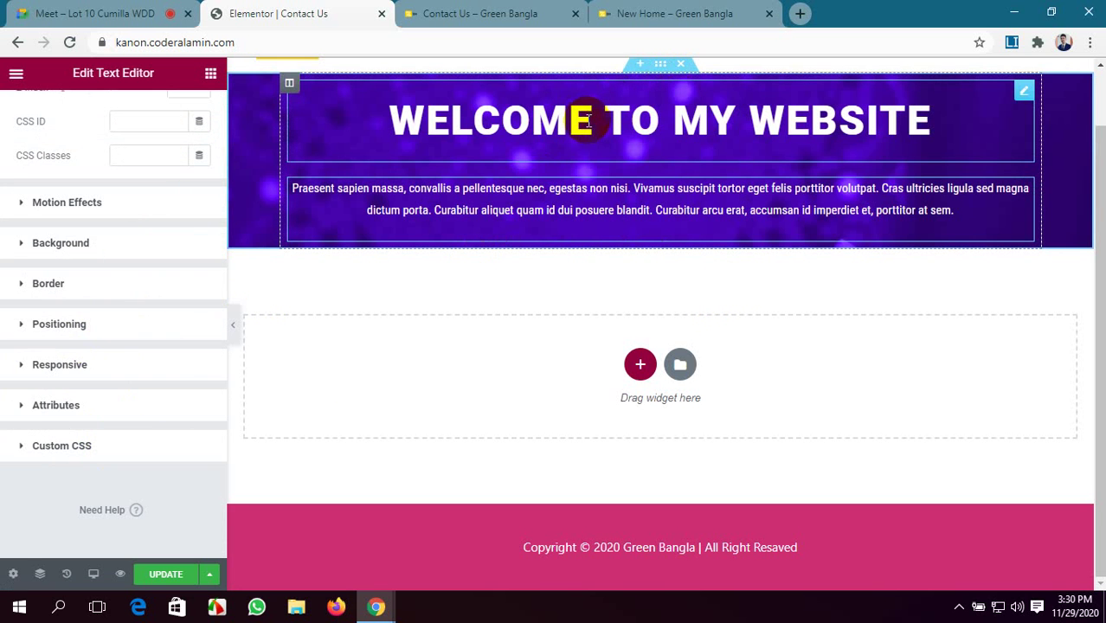
pyautogui.scroll(3, 5, 294)
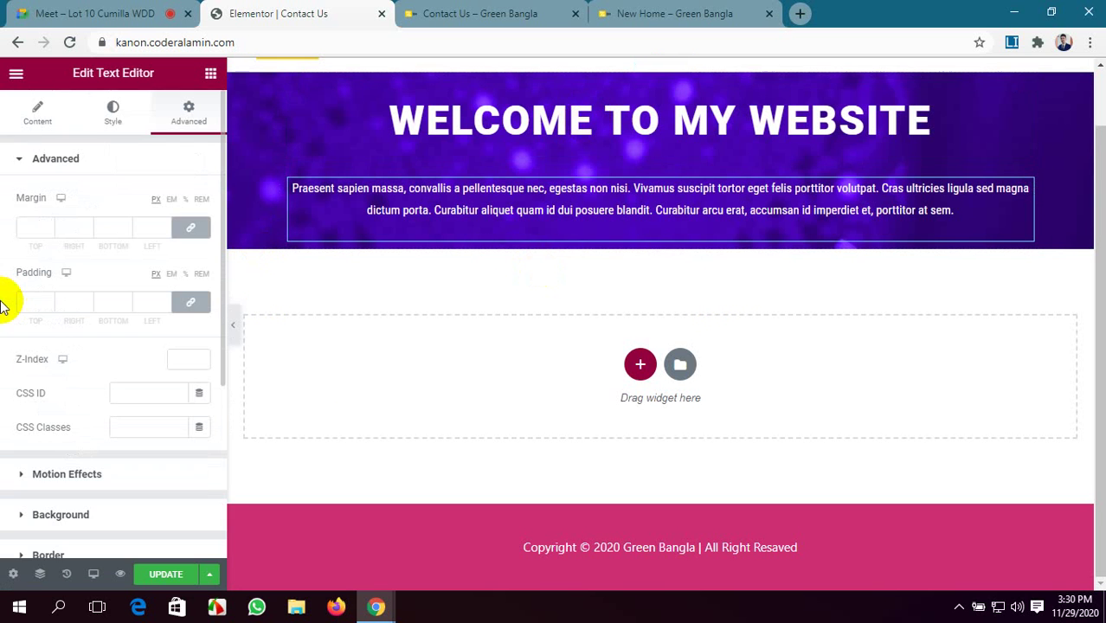
# - Return to the paragraph's content settings and save the page changes
pyautogui.click(43, 121)
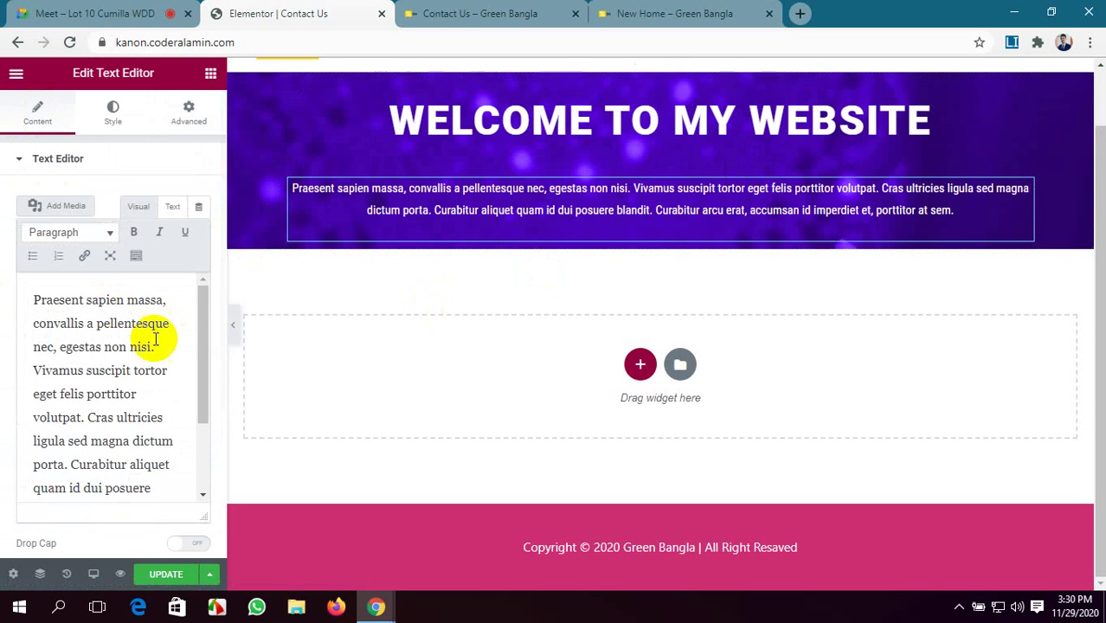
pyautogui.click(160, 574)
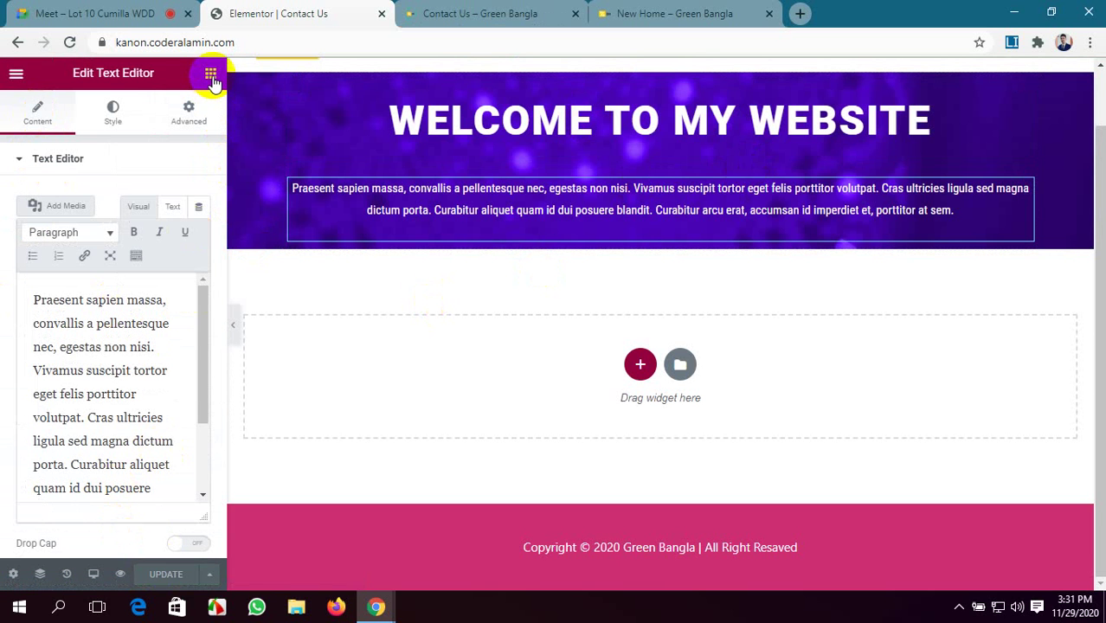
# - Add a Button widget below the banner paragraph and set its type to Success
pyautogui.click(211, 75)
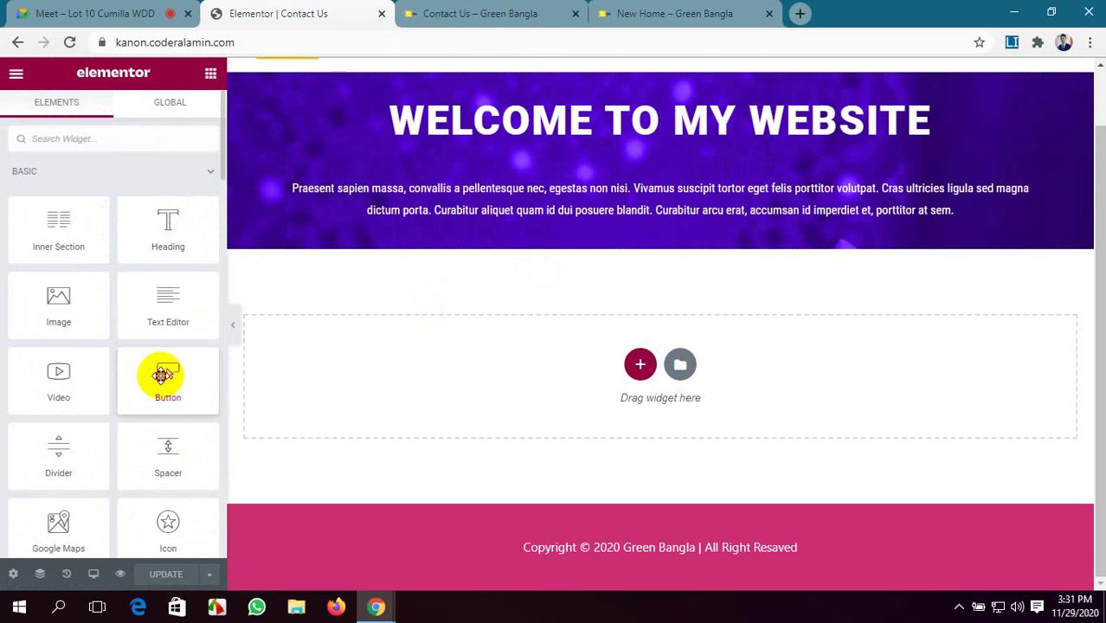
pyautogui.moveTo(164, 376); pyautogui.dragTo(695, 242)
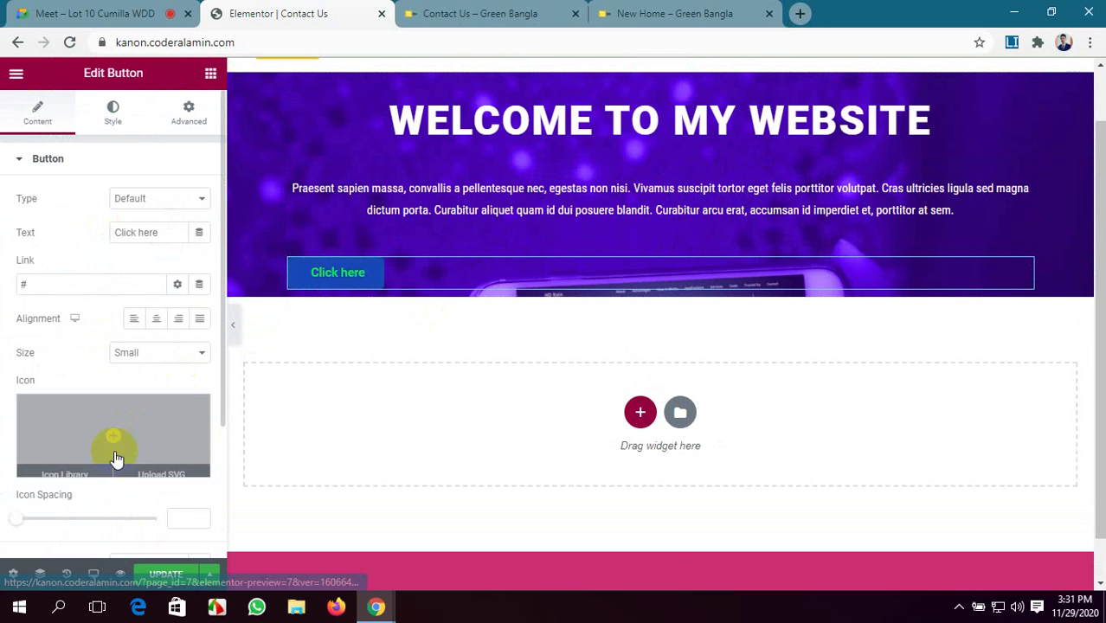
pyautogui.moveTo(89, 465)
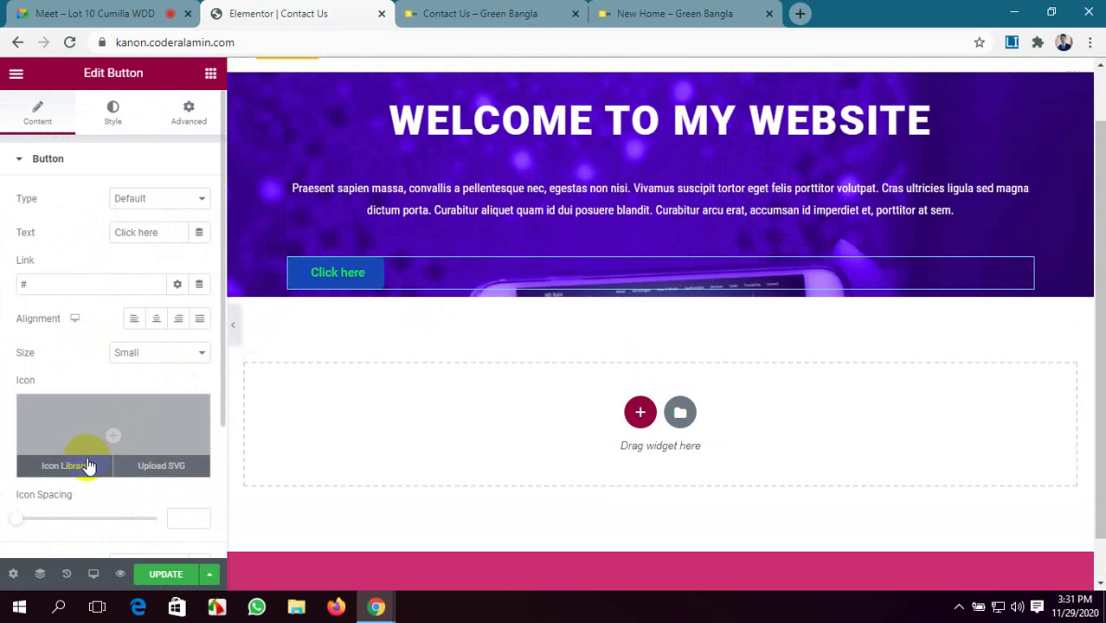
pyautogui.click(181, 199)
pyautogui.click(161, 241)
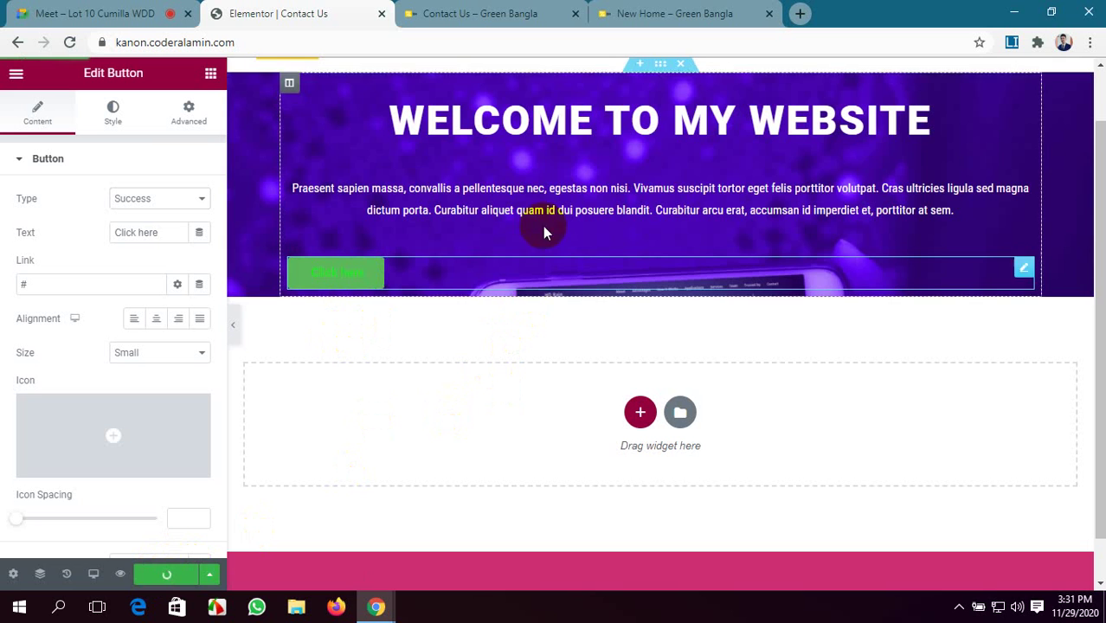
# - View the live Contact Us page to check the banner's button
pyautogui.click(441, 9)
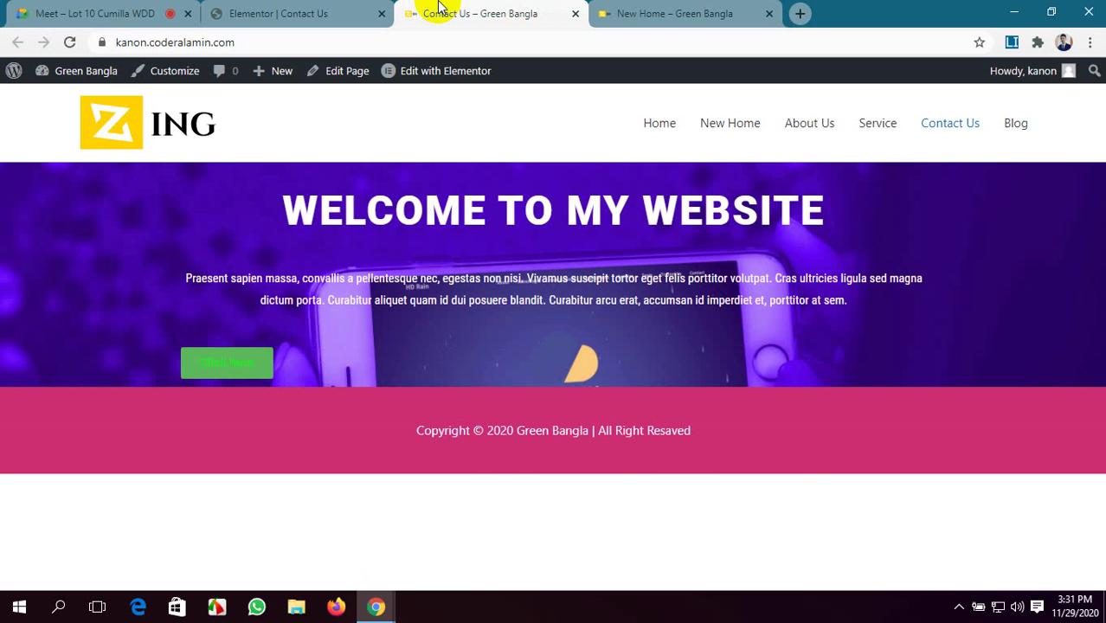
# - Return to the Elementor editor, try the Warning and Danger types on the button, and settle on Default
pyautogui.click(302, 6)
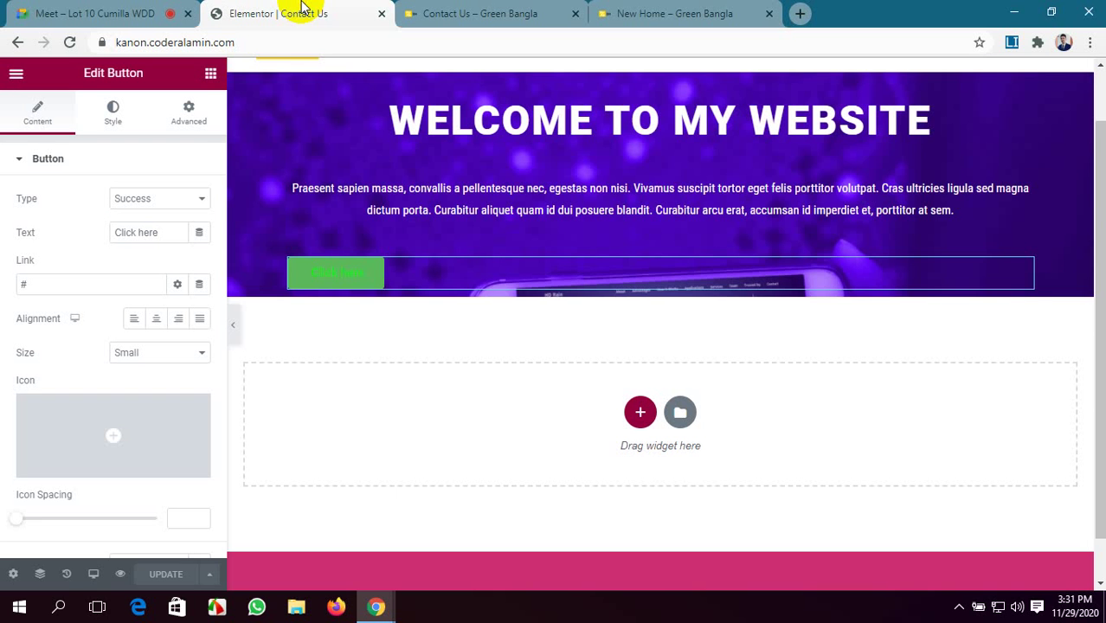
pyautogui.click(186, 199)
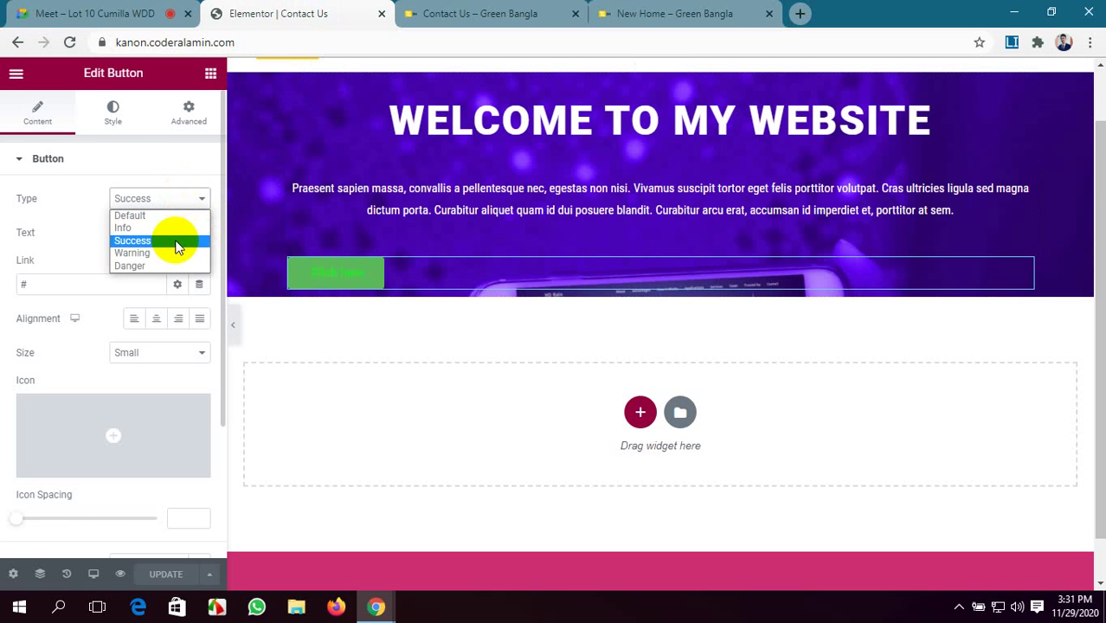
pyautogui.click(174, 260)
pyautogui.click(179, 206)
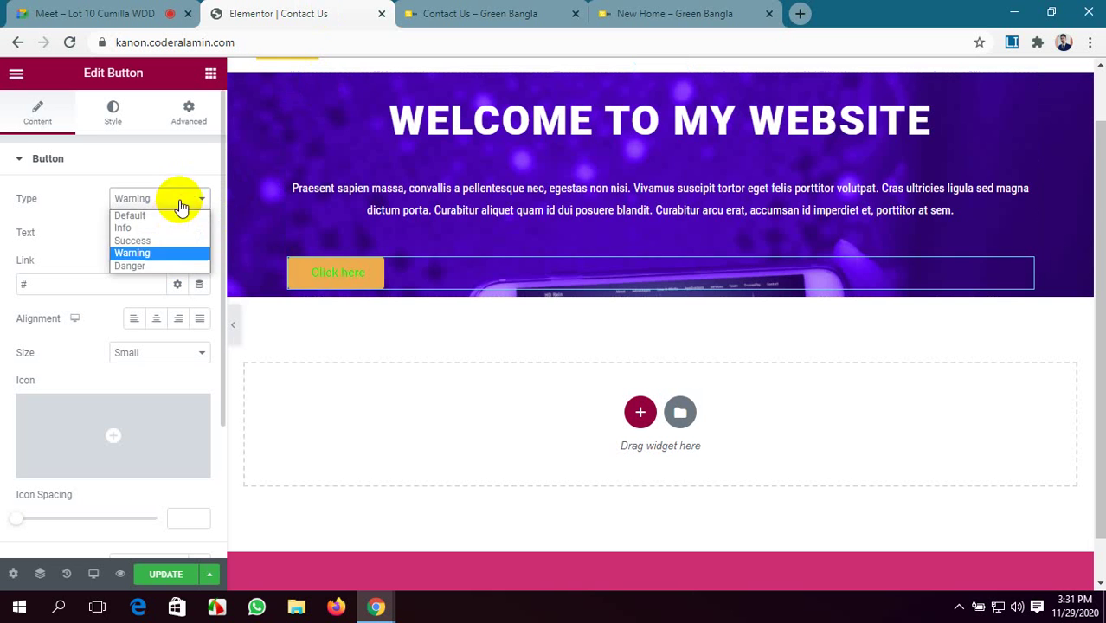
pyautogui.click(174, 269)
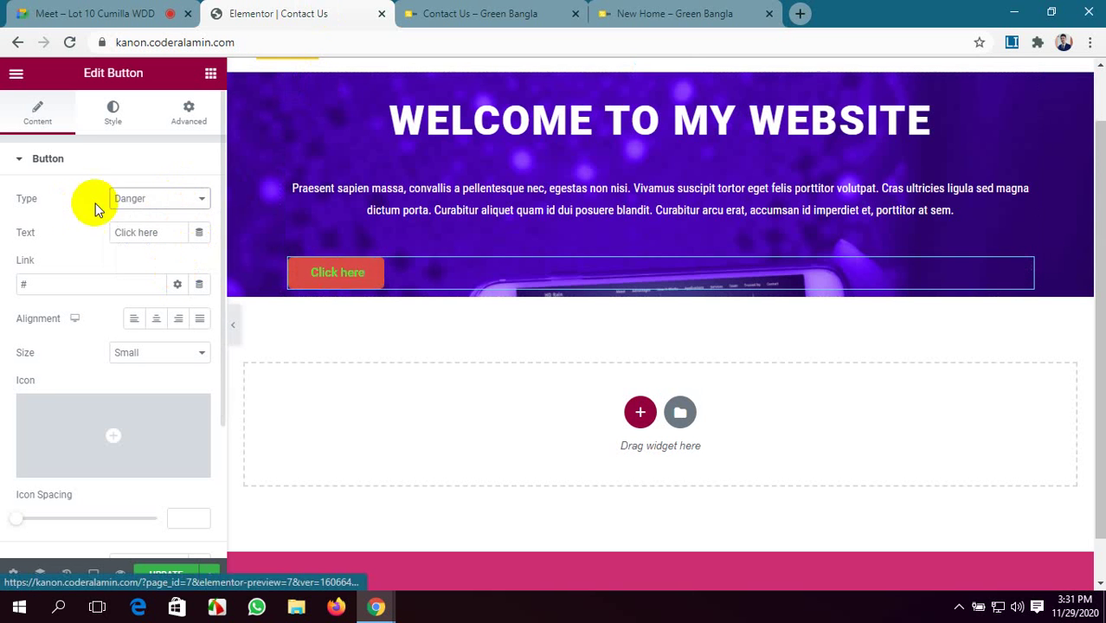
pyautogui.click(176, 203)
pyautogui.click(178, 216)
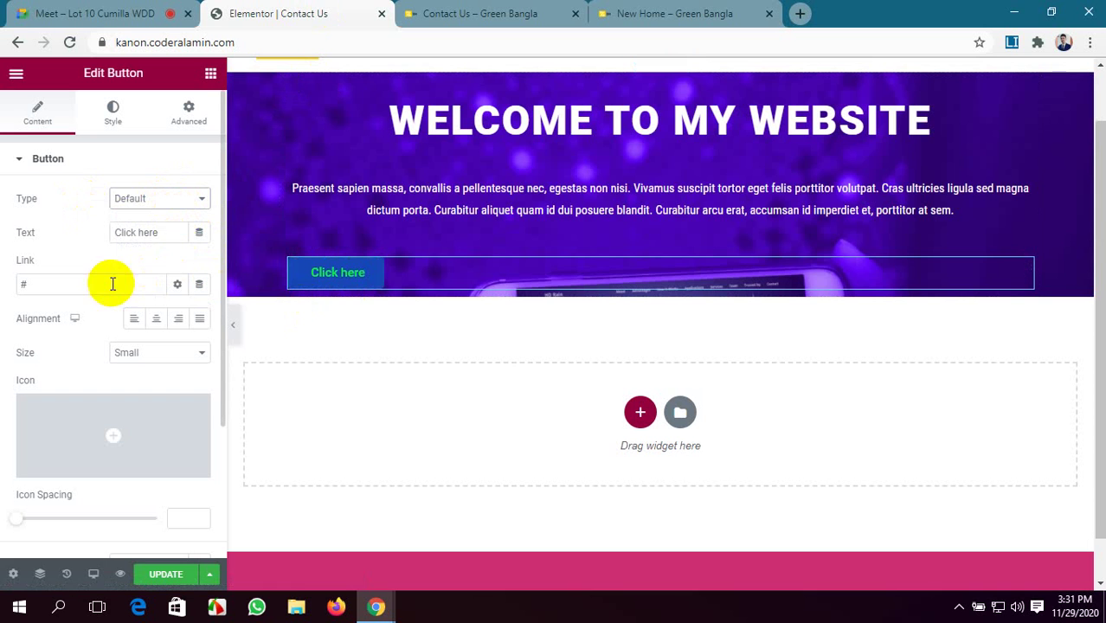
# - Change the button's text to "Read More"
pyautogui.click(159, 231)
pyautogui.moveTo(158, 232); pyautogui.dragTo(102, 236)
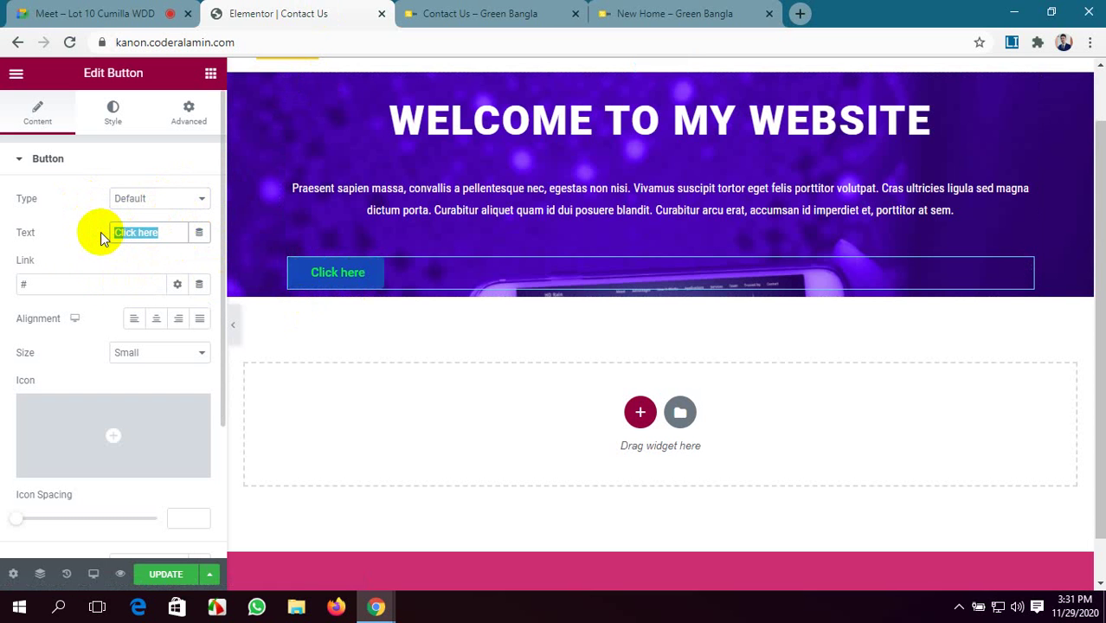
pyautogui.write('Re')
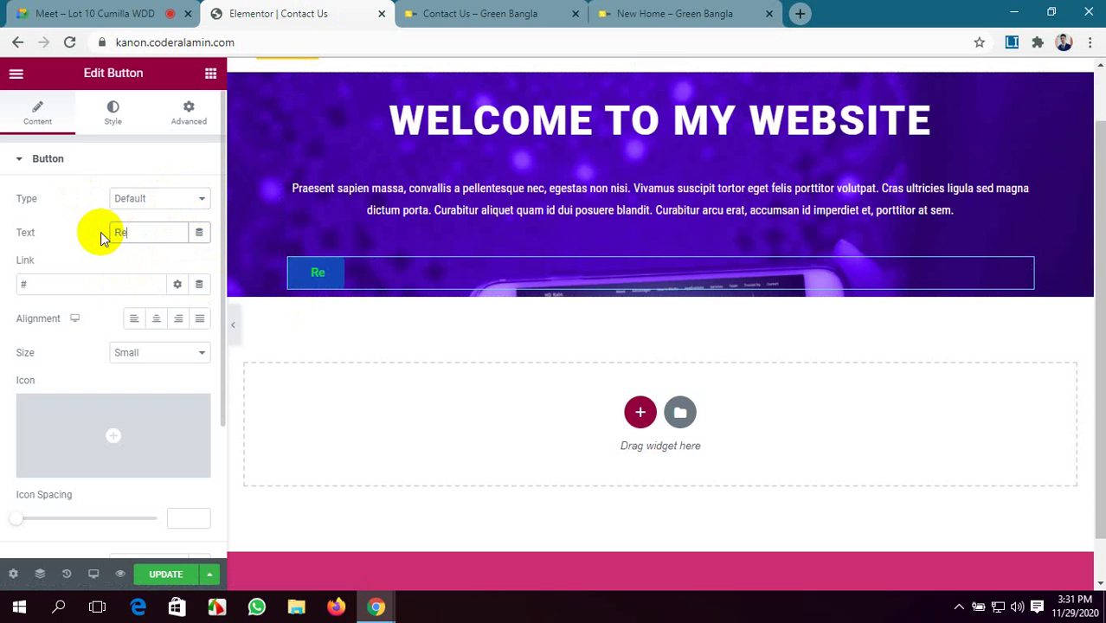
pyautogui.write('ad ')
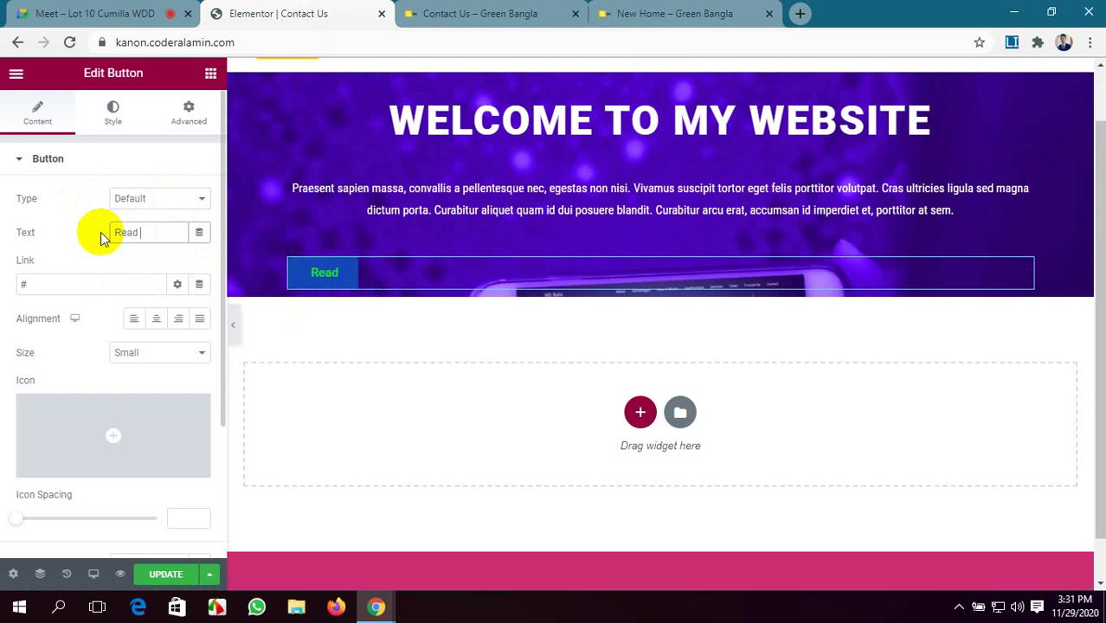
pyautogui.write('More')
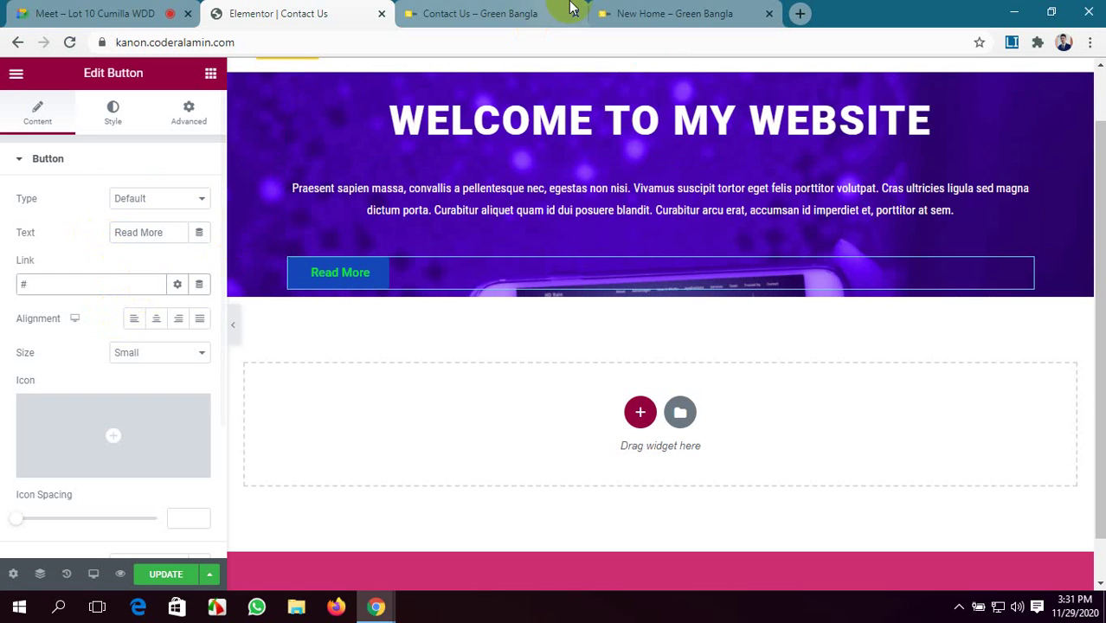
# - Open the site's Blog page in a new tab from the New Home page and copy its web address
pyautogui.click(735, 12)
pyautogui.scroll(15, 726, 173)
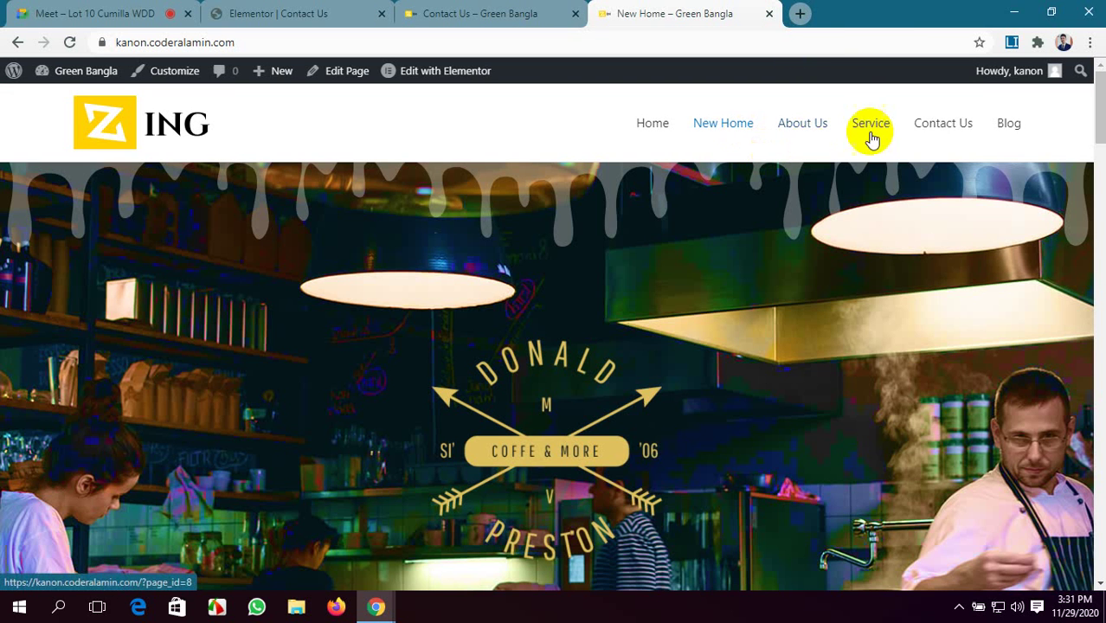
pyautogui.middleClick(1011, 126)
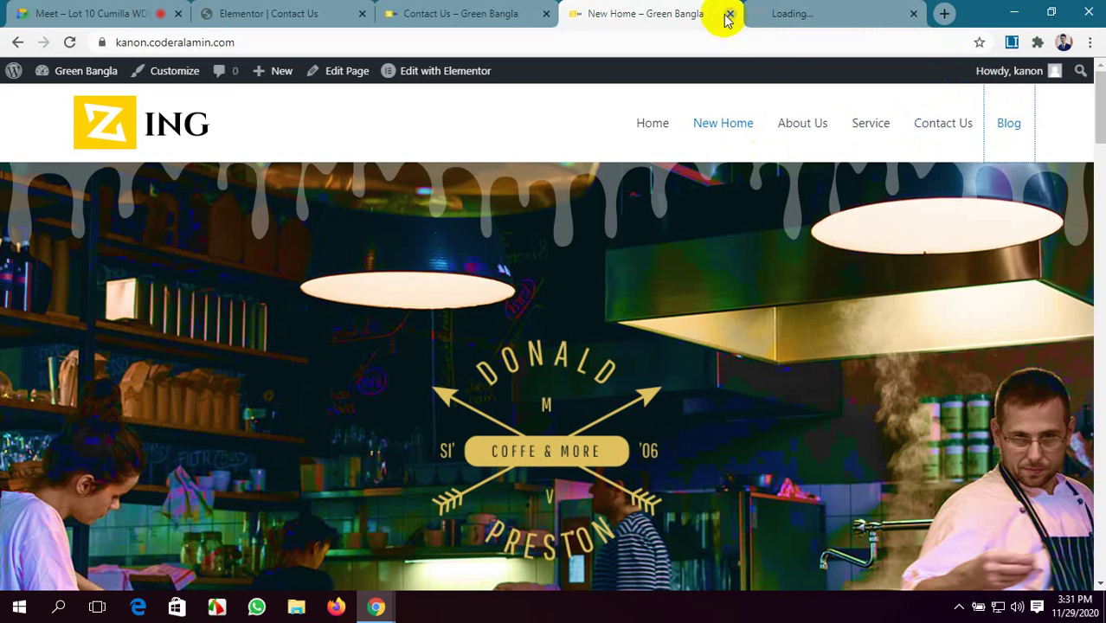
pyautogui.click(807, 10)
pyautogui.click(87, 9)
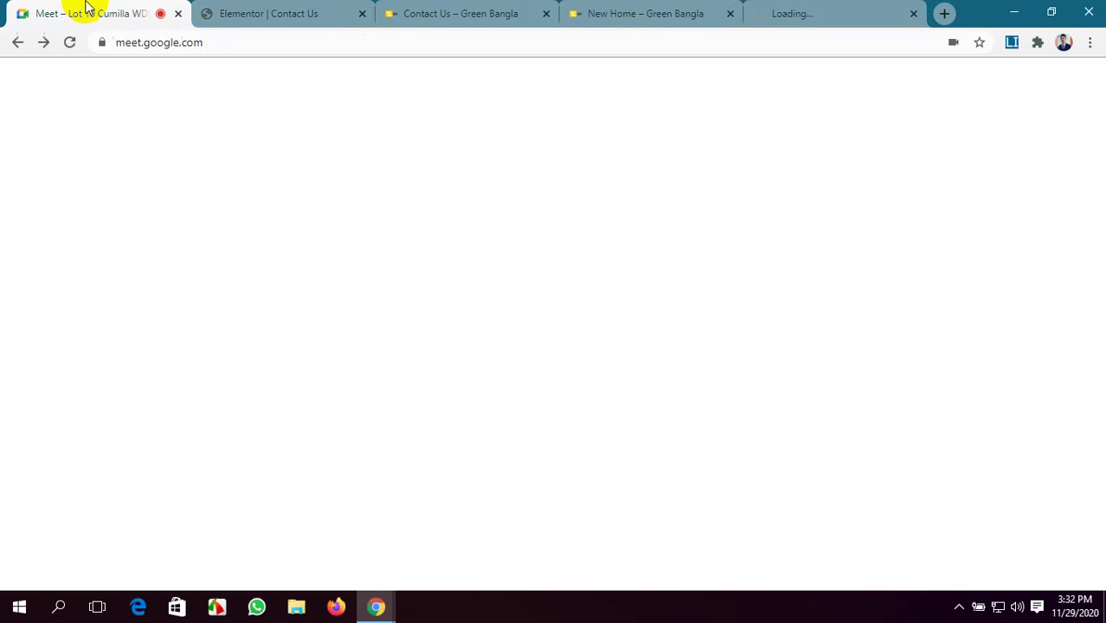
pyautogui.click(711, 164)
pyautogui.click(807, 11)
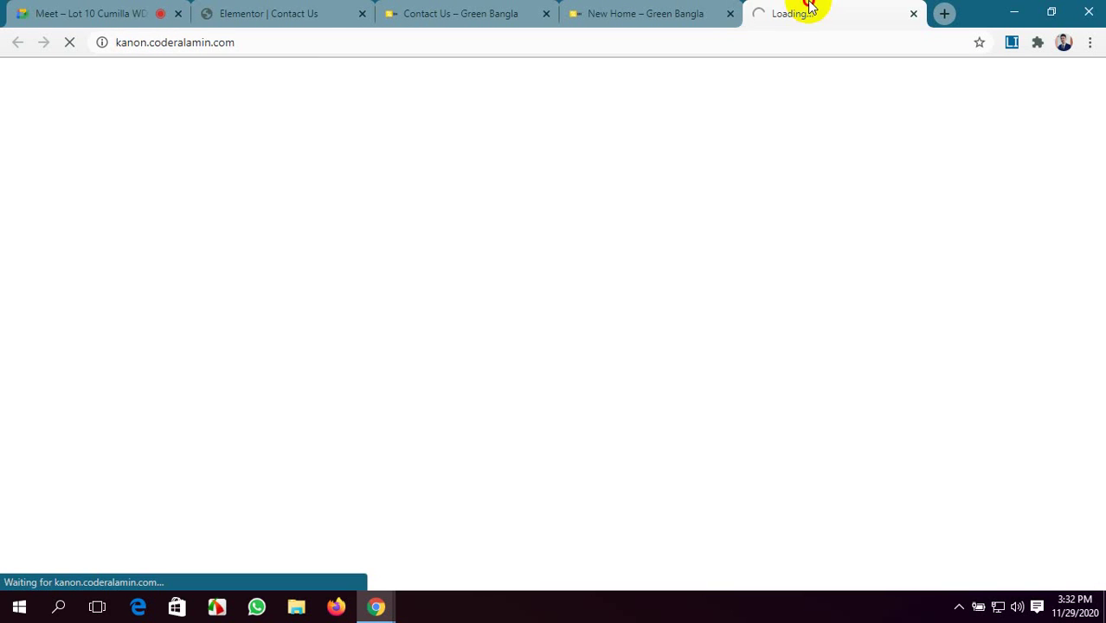
pyautogui.click(204, 47)
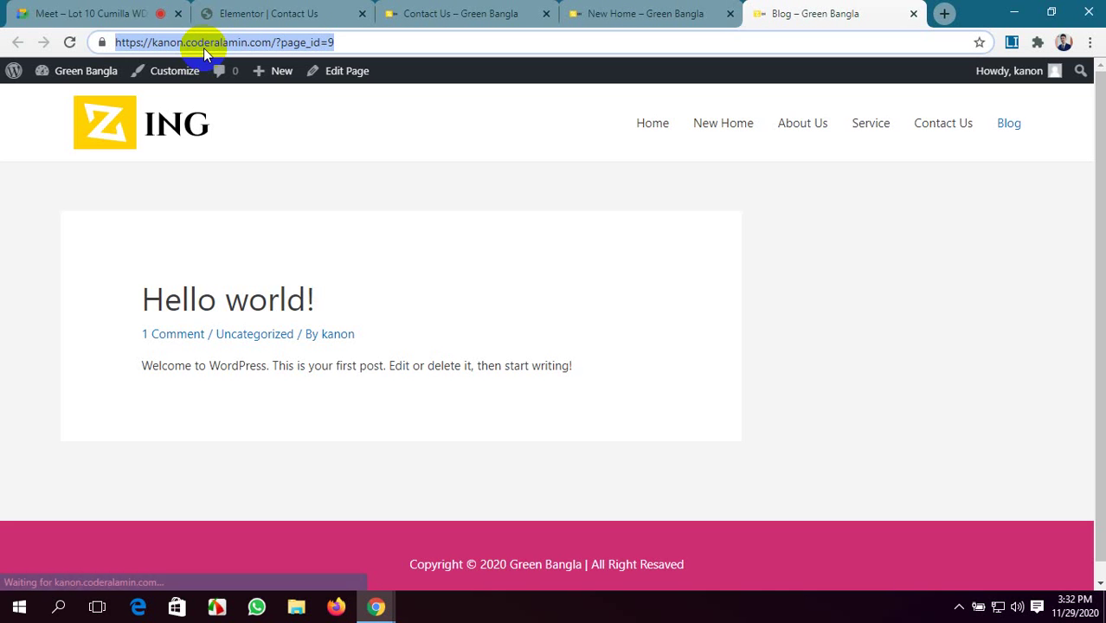
# - Replace the button's placeholder link in the Elementor editor with the copied Blog page address ending in ?page_id=9
pyautogui.click(333, 10)
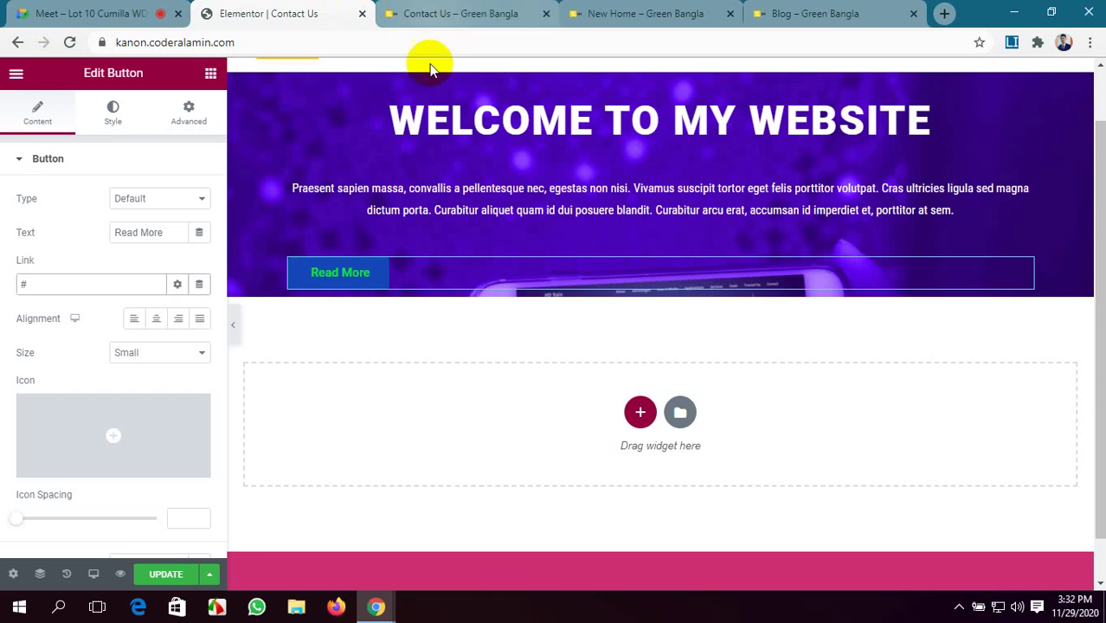
pyautogui.click(46, 284)
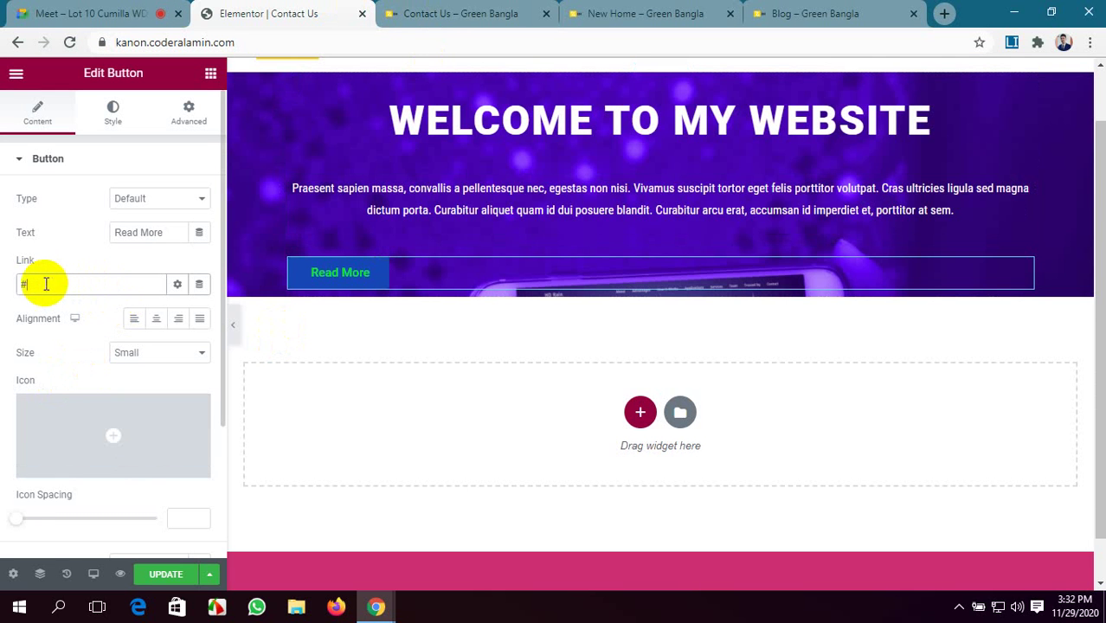
pyautogui.moveTo(45, 284); pyautogui.dragTo(3, 285)
pyautogui.hotkey('ctrl', 'v')
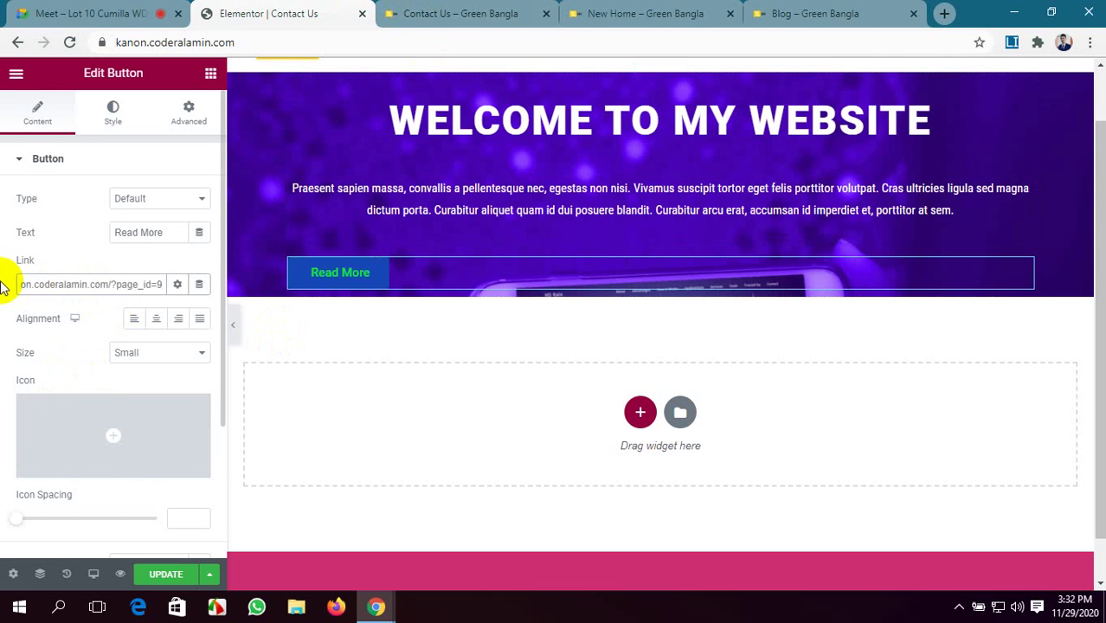
# - Center the Read More button and set its size to Medium
pyautogui.click(156, 318)
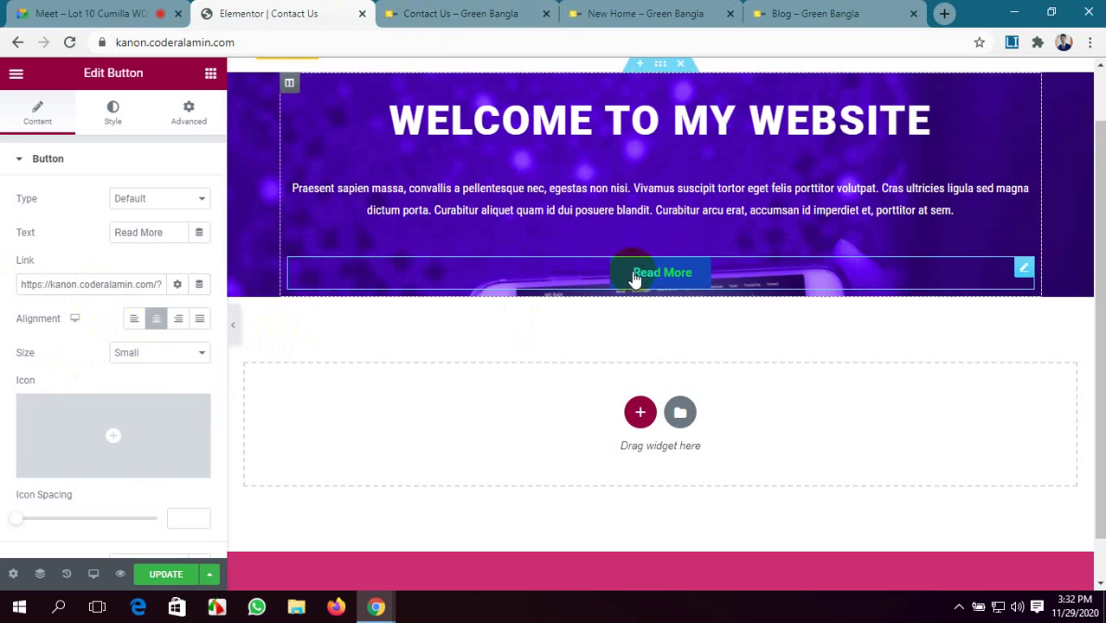
pyautogui.click(190, 354)
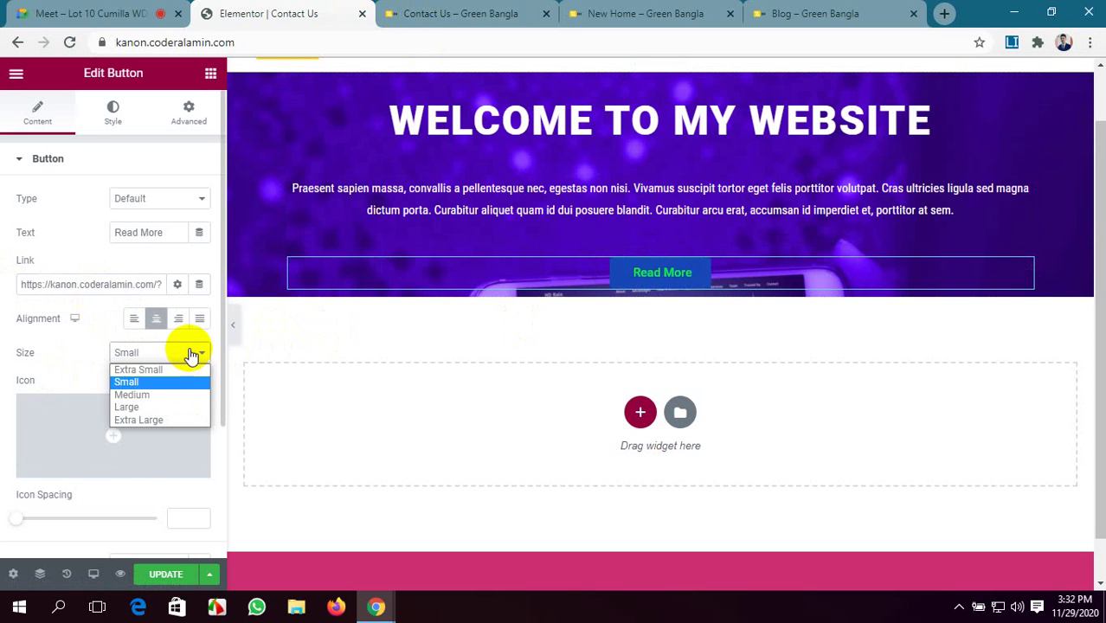
pyautogui.click(175, 397)
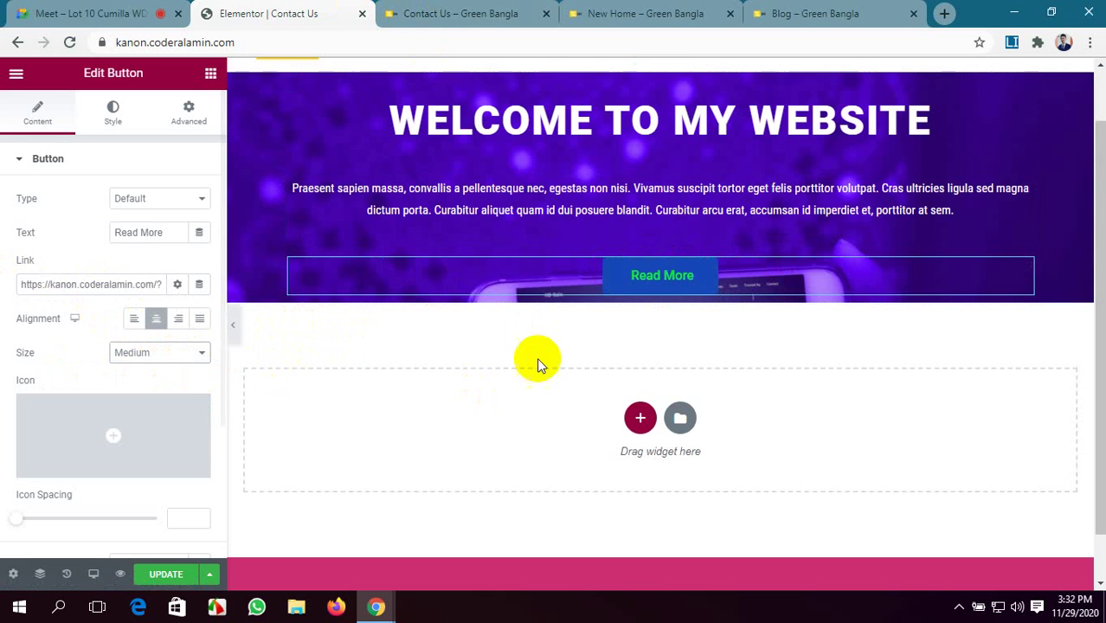
# - Browse the icon library for the button, close it without inserting an icon, and look over the remaining content settings
pyautogui.scroll(-2, 202, 401)
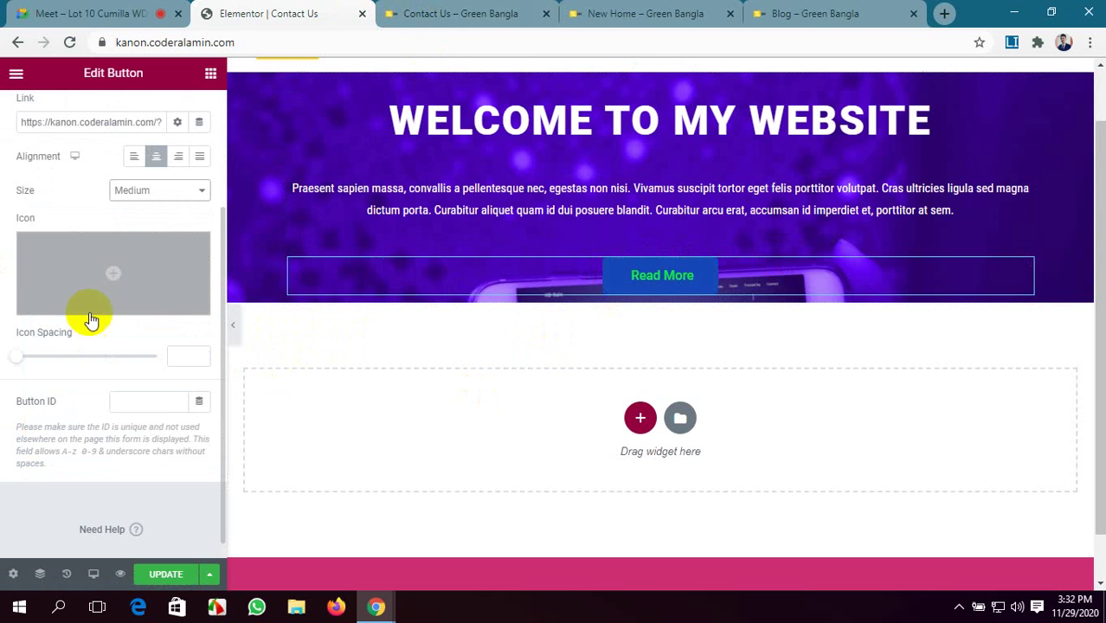
pyautogui.click(111, 280)
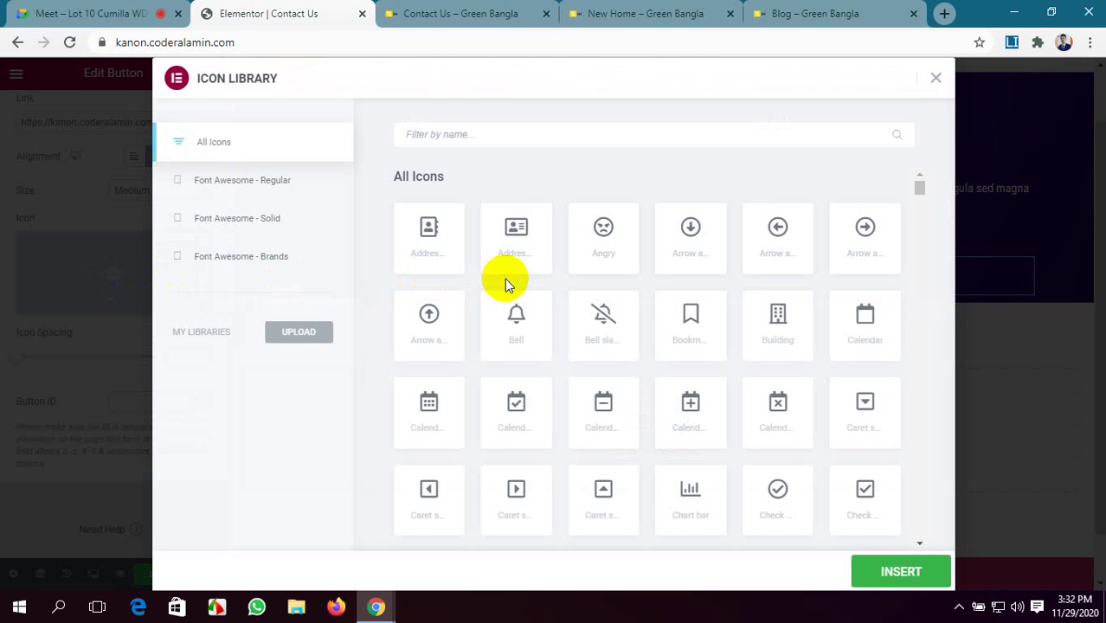
pyautogui.scroll(-4, 691, 334)
pyautogui.scroll(4, 692, 334)
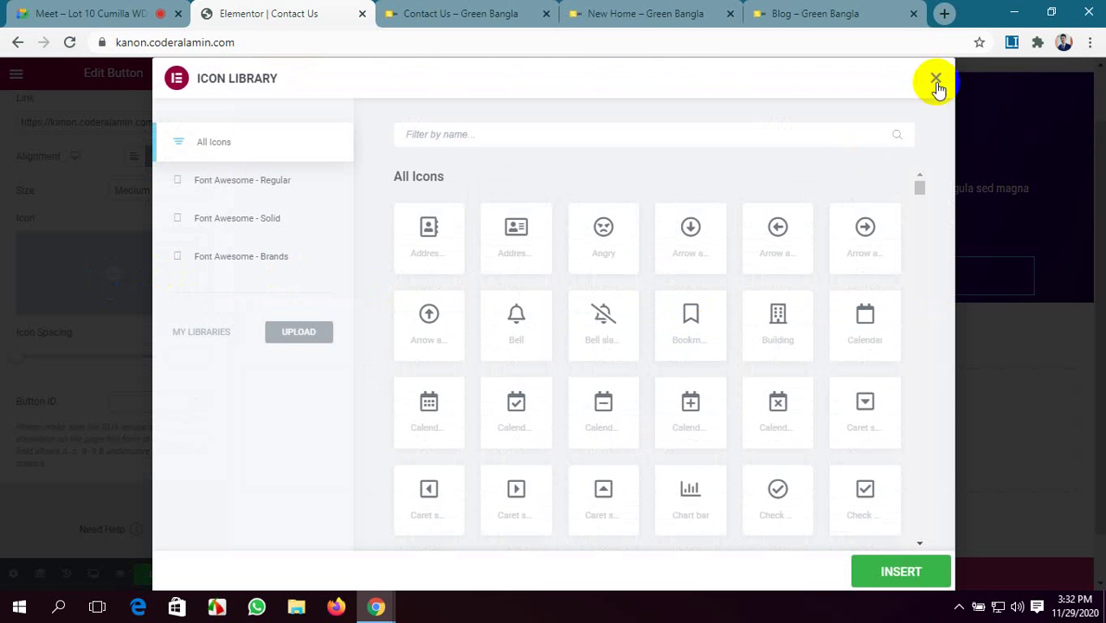
pyautogui.click(935, 79)
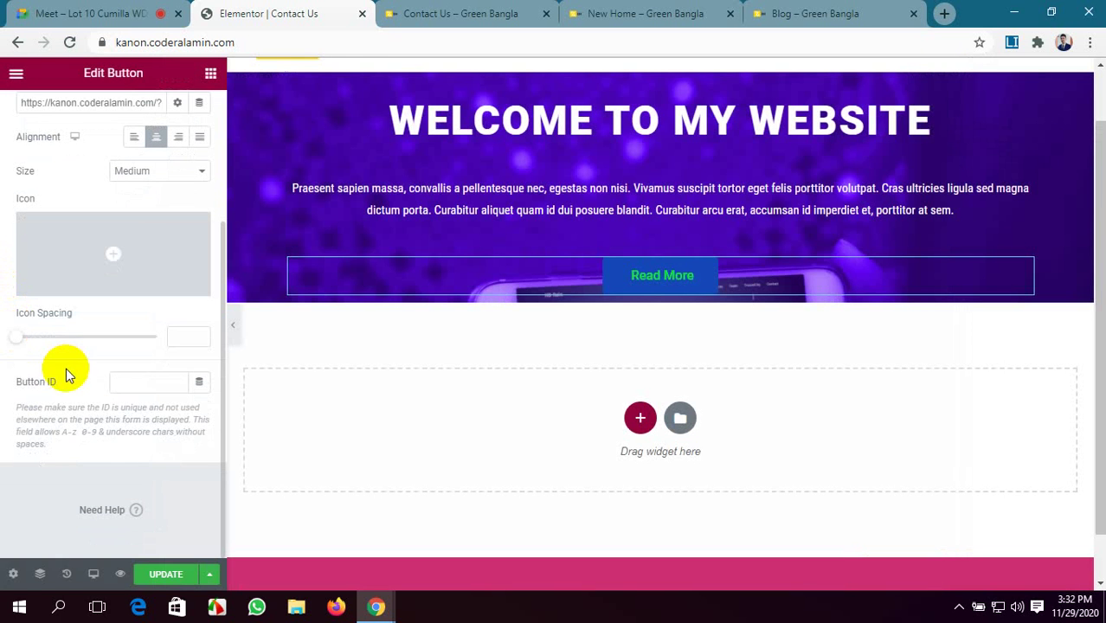
pyautogui.scroll(3, 42, 433)
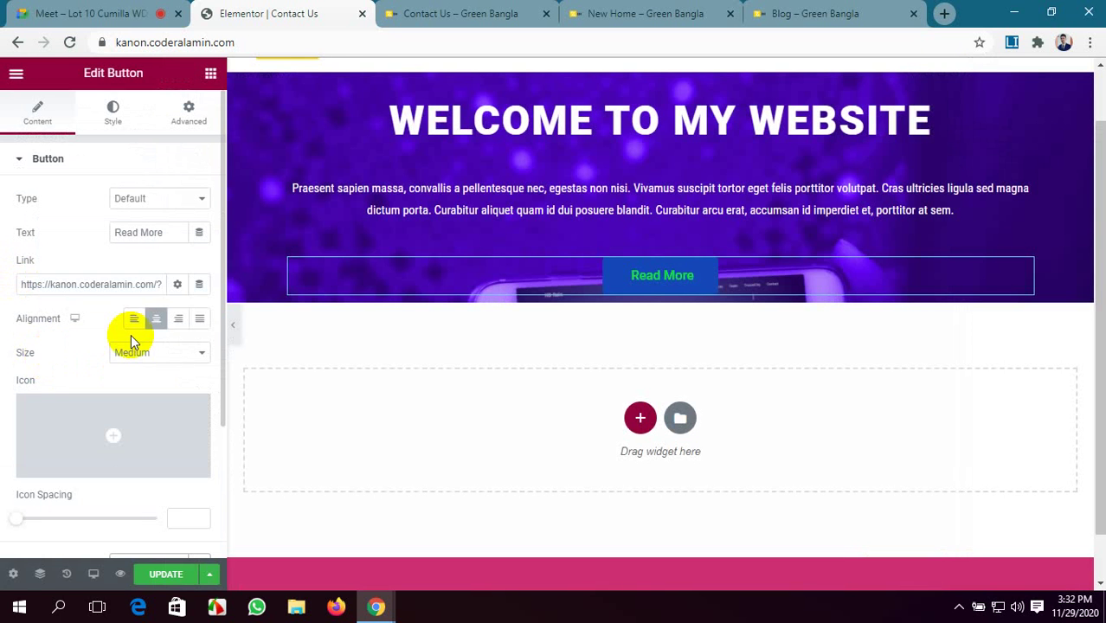
# - Open the button's style settings and review its typography options
pyautogui.click(112, 121)
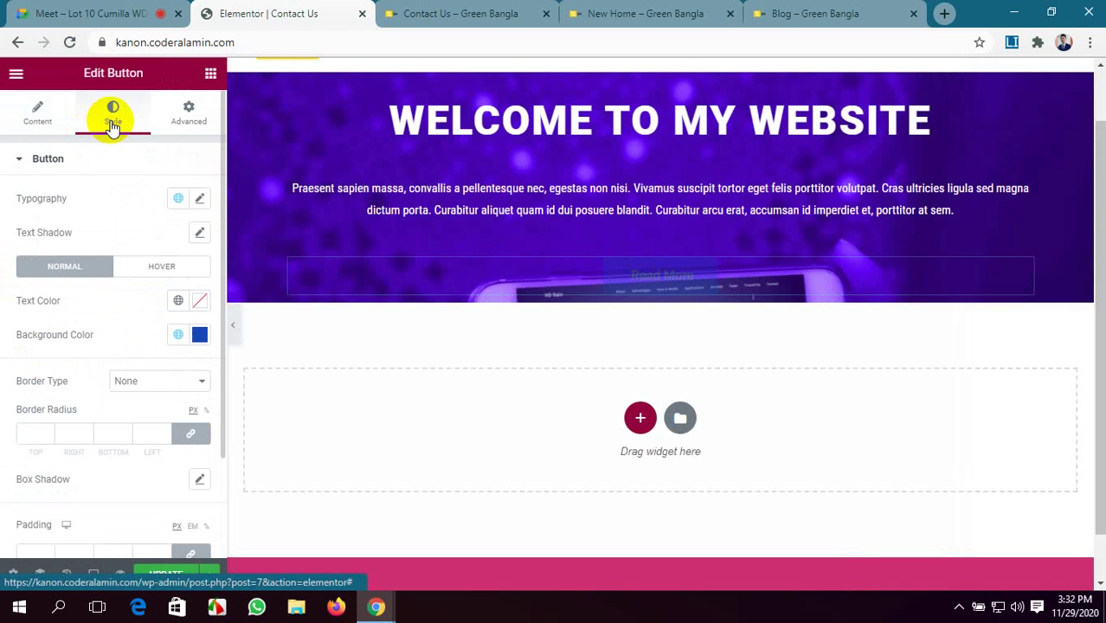
pyautogui.click(198, 200)
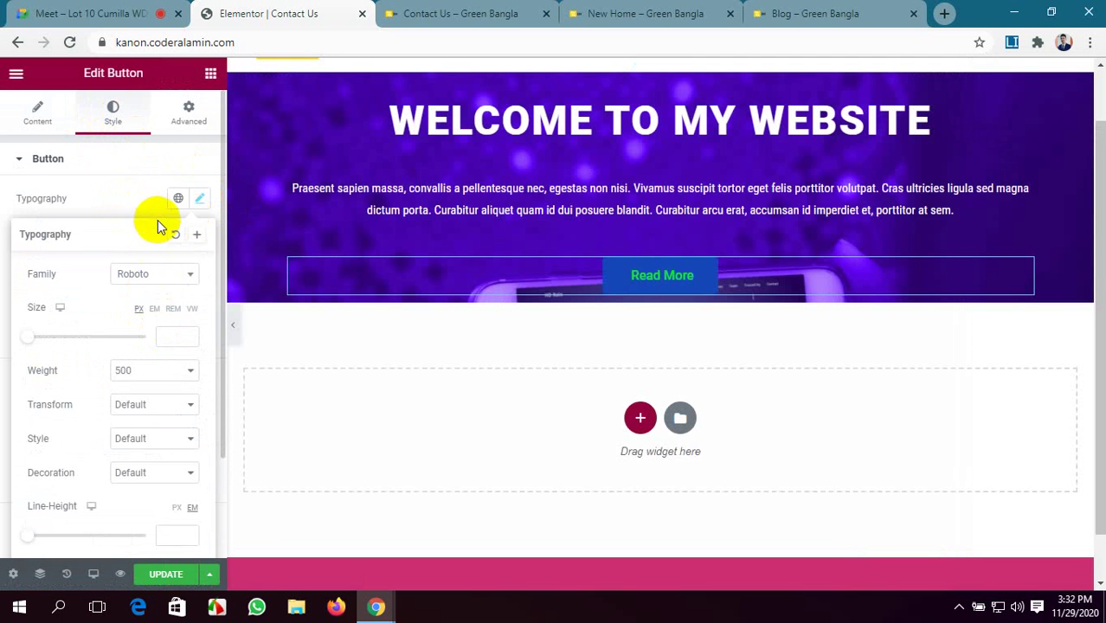
pyautogui.click(125, 176)
pyautogui.click(104, 167)
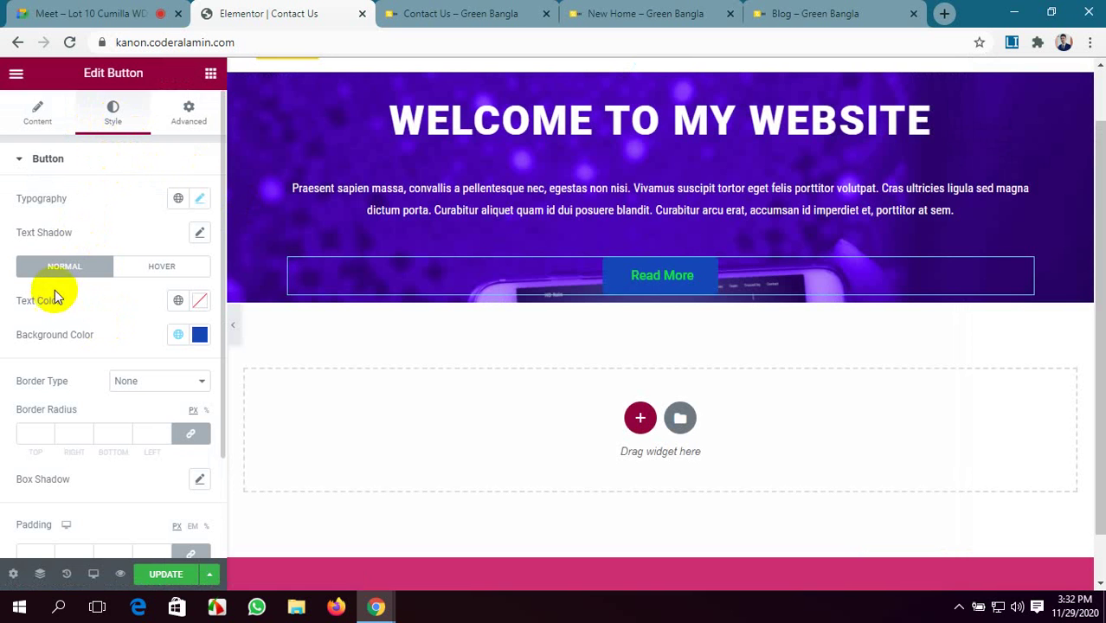
# - Set the button's normal-state text color to #fff
pyautogui.click(200, 300)
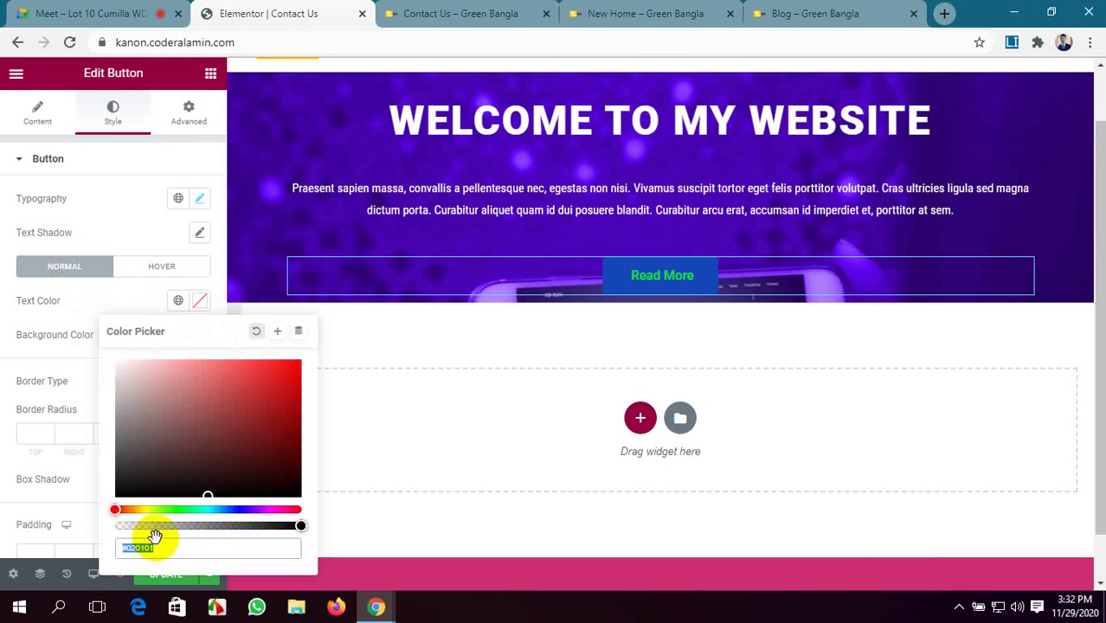
pyautogui.write('#f')
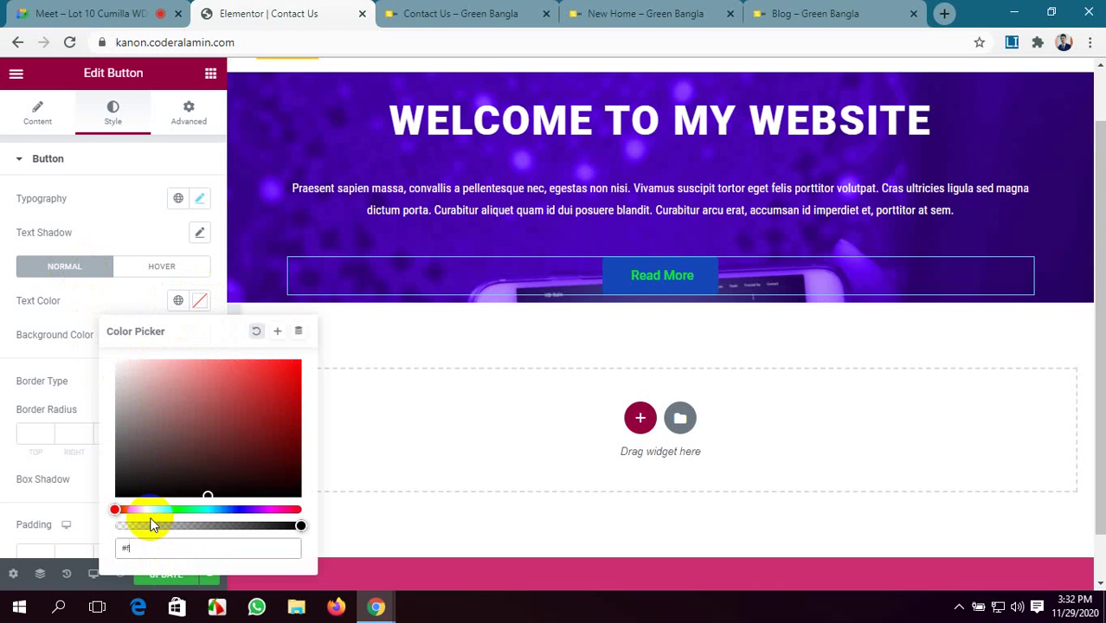
pyautogui.write('ff')
pyautogui.click(208, 479)
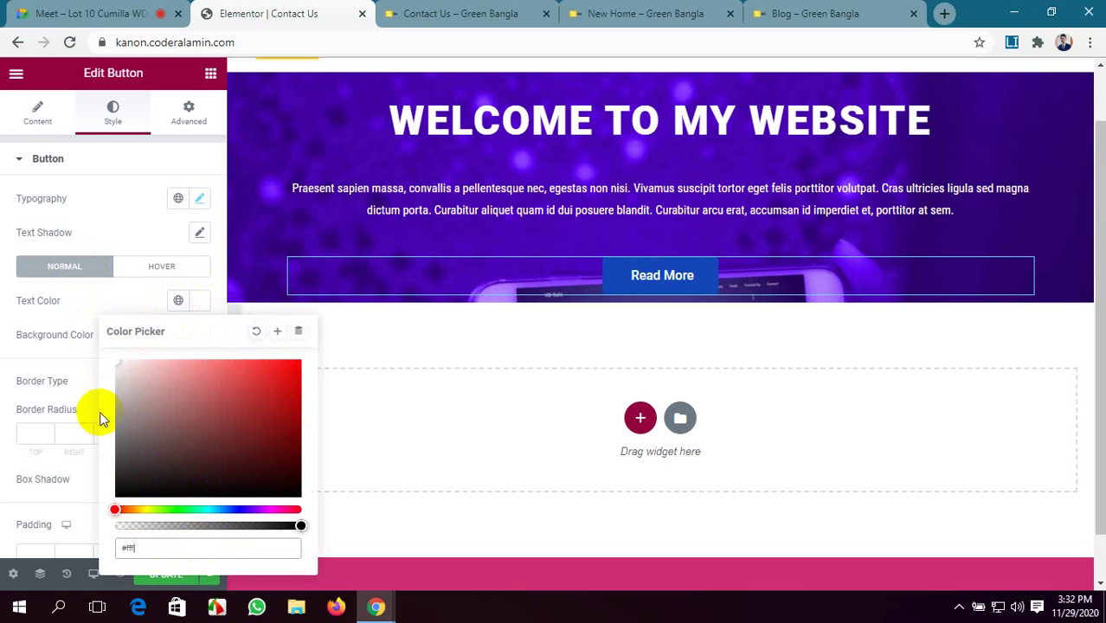
pyautogui.click(7, 288)
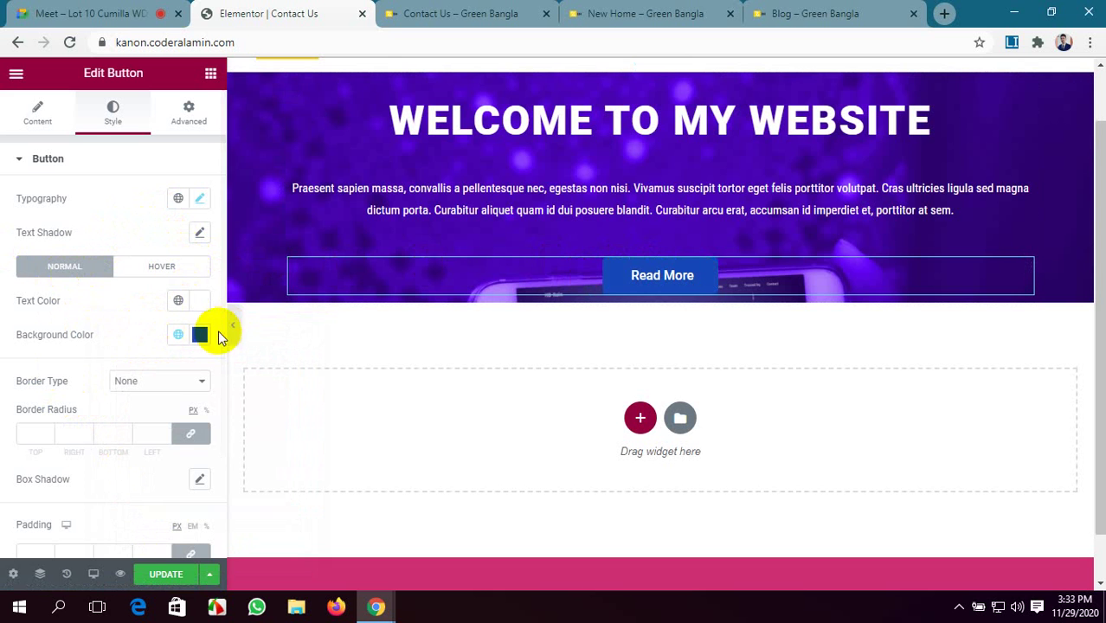
# - Review the button's hover style options, then its normal-state border, box shadow and padding settings
pyautogui.click(136, 267)
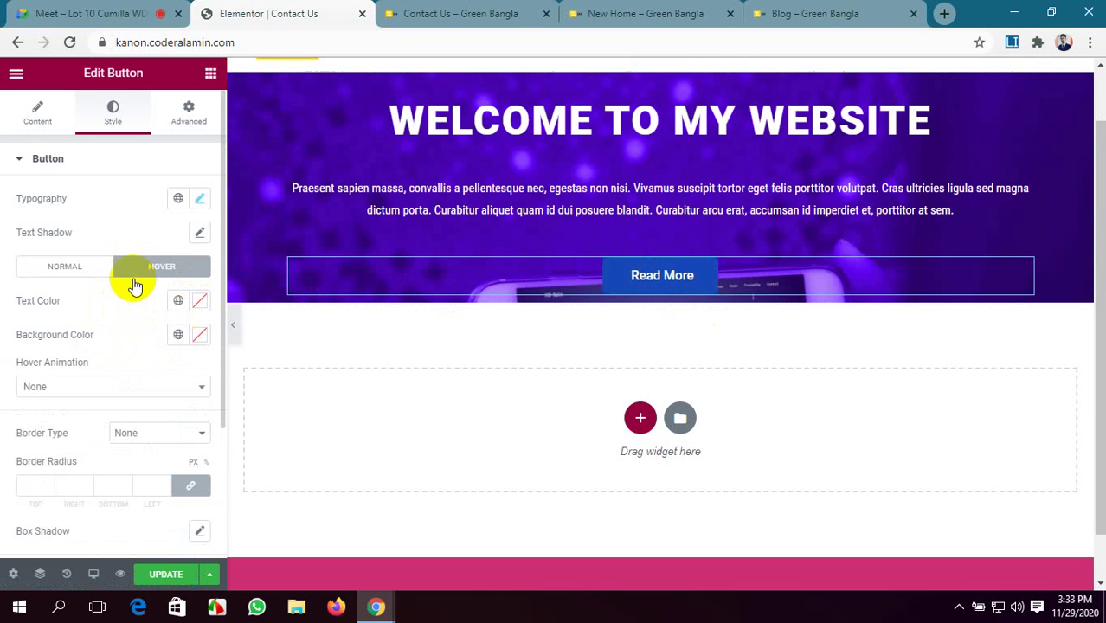
pyautogui.click(34, 265)
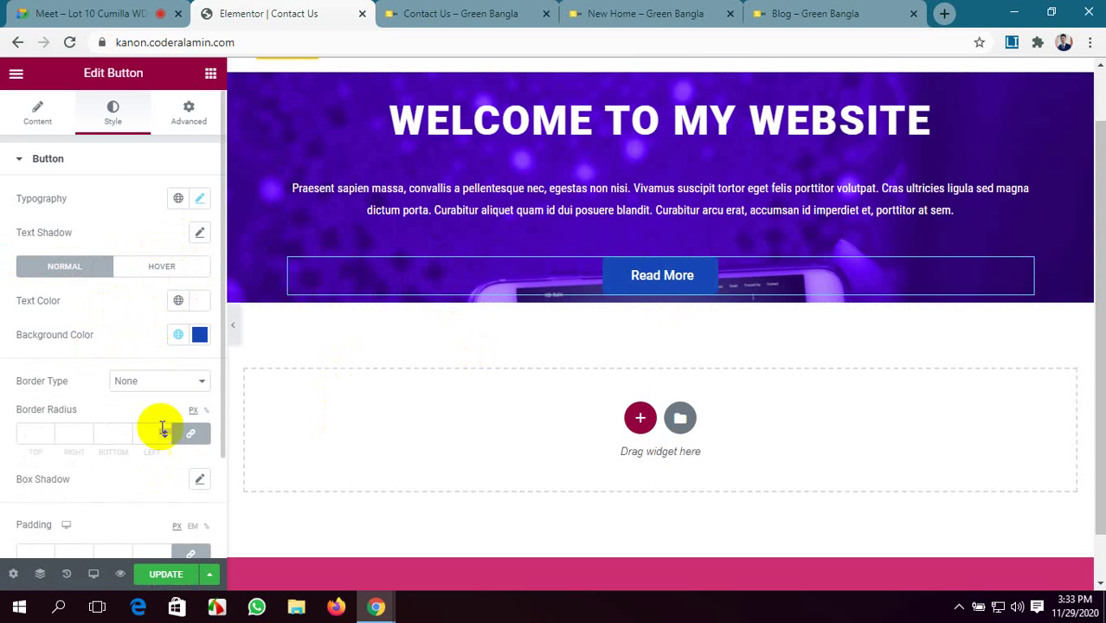
pyautogui.scroll(-1, 192, 361)
pyautogui.scroll(-1, 192, 362)
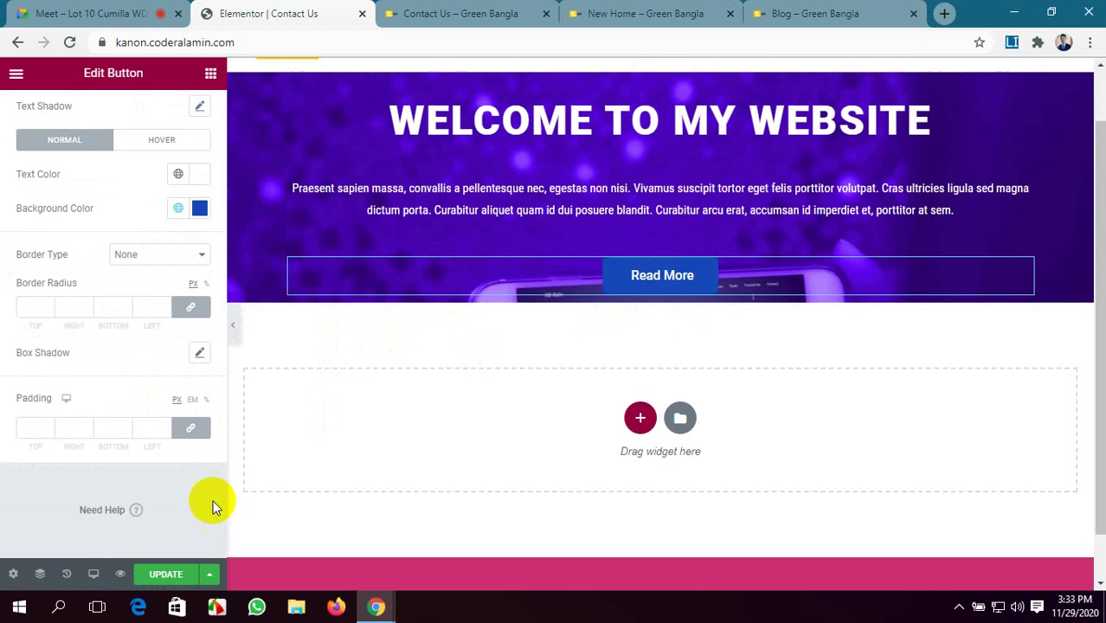
# - Update the page with the current button styling and reload the live Contact Us page to check it
pyautogui.click(507, 10)
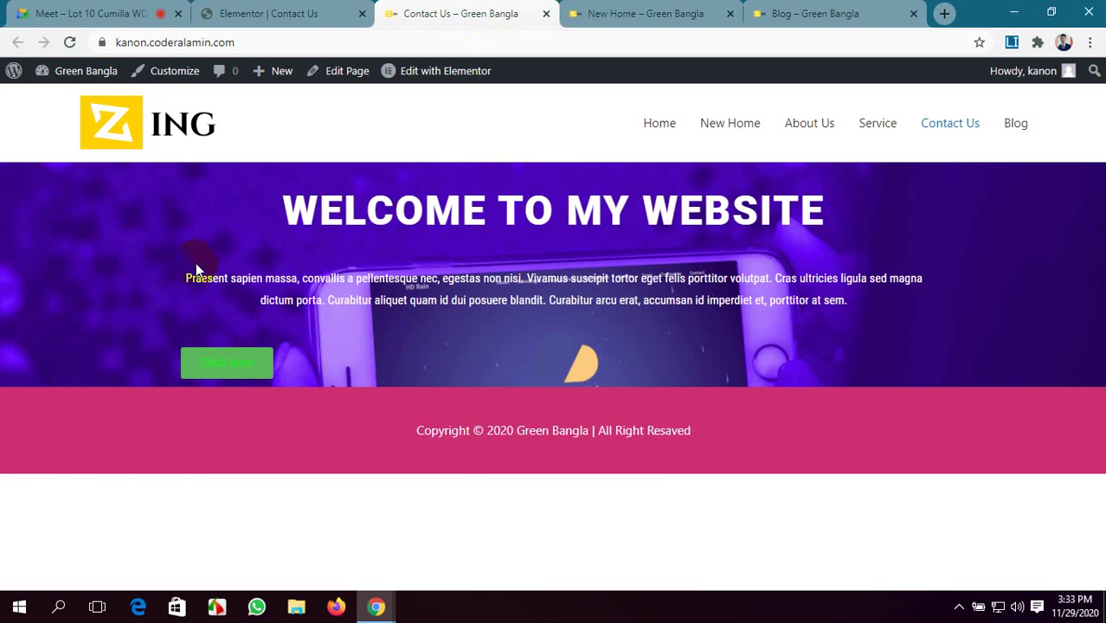
pyautogui.click(251, 13)
pyautogui.click(157, 575)
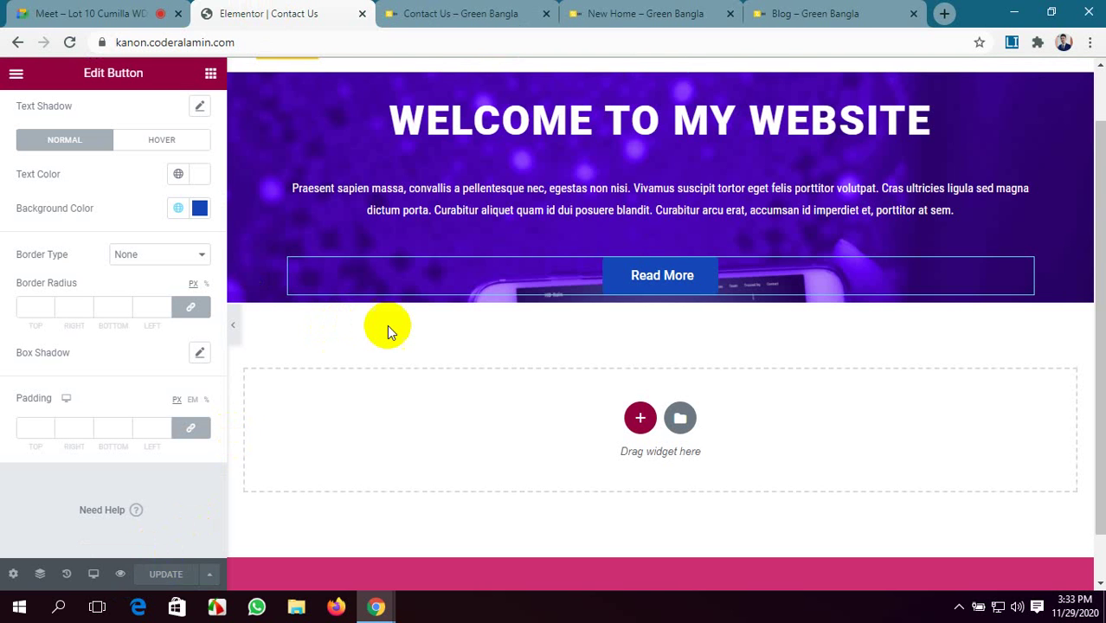
pyautogui.click(446, 13)
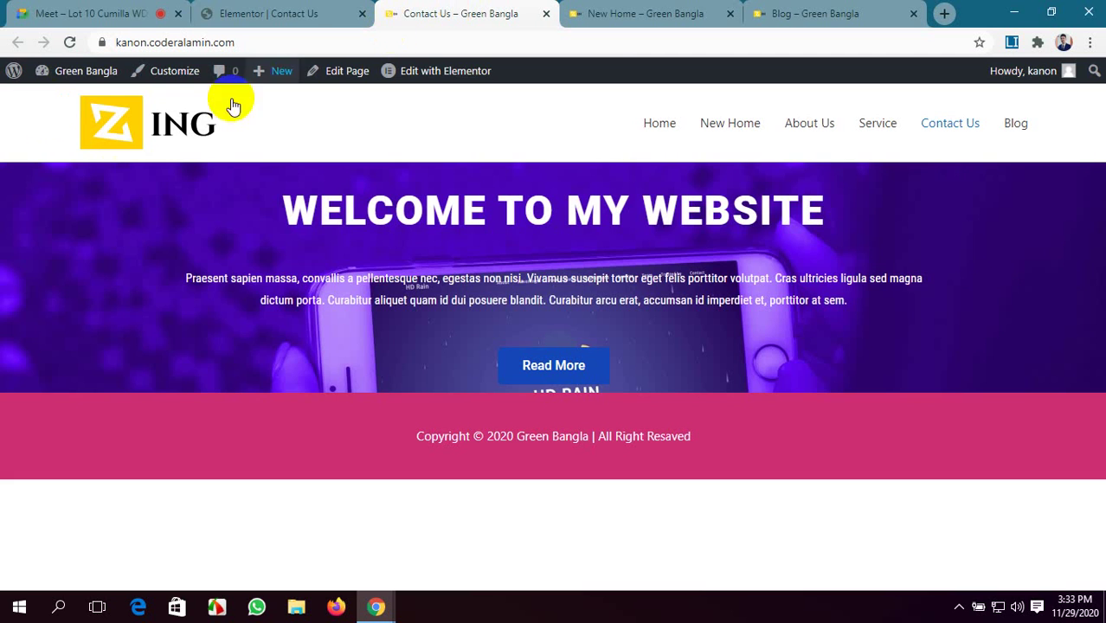
pyautogui.click(72, 44)
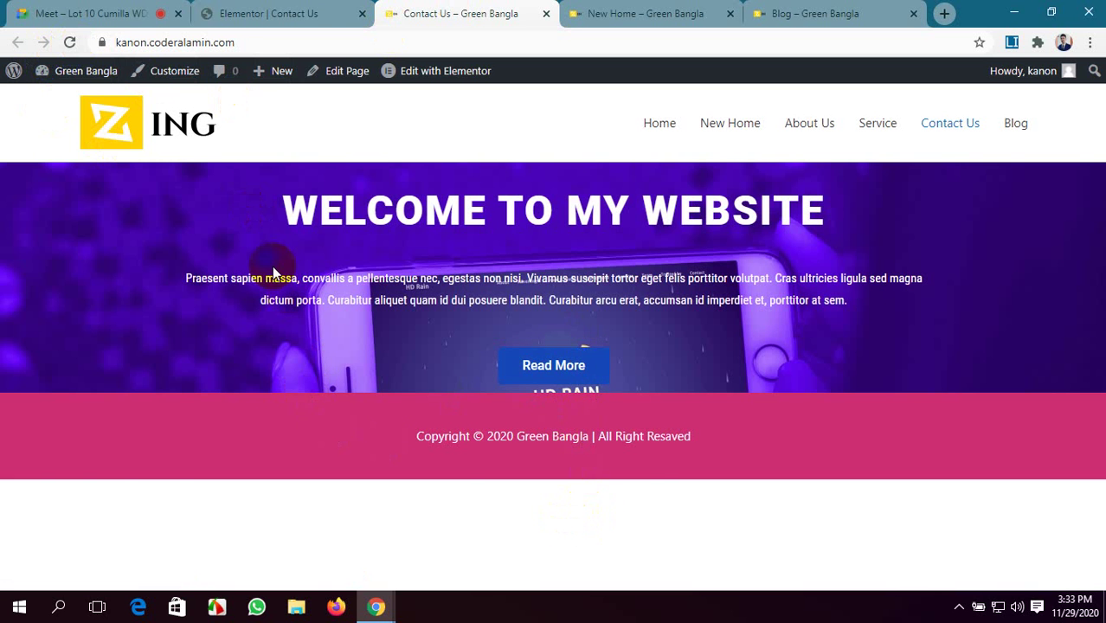
# - Compare the Read More button in the editor with the live Contact Us page and return to the editor
pyautogui.click(286, 13)
pyautogui.click(270, 366)
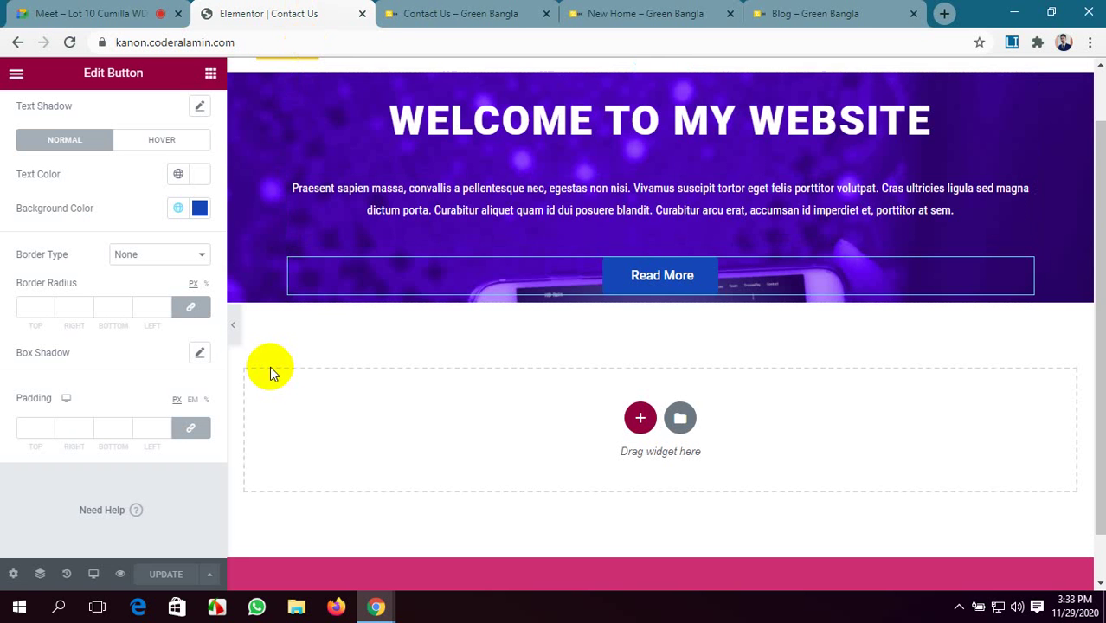
pyautogui.click(430, 13)
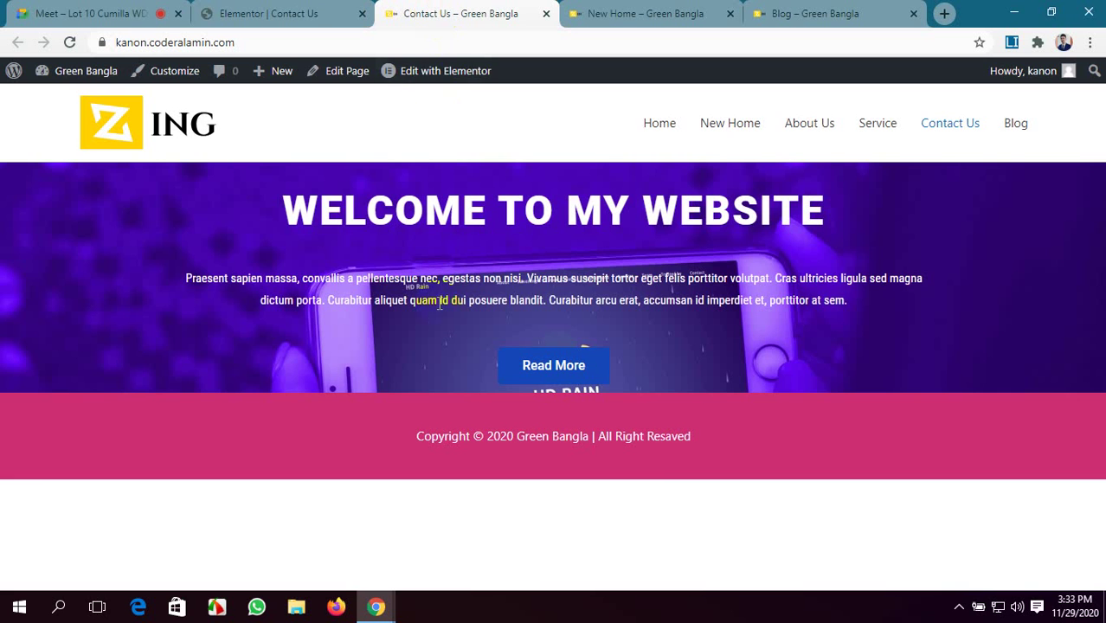
pyautogui.hotkey('ctrl', 'shift', 'Tab')
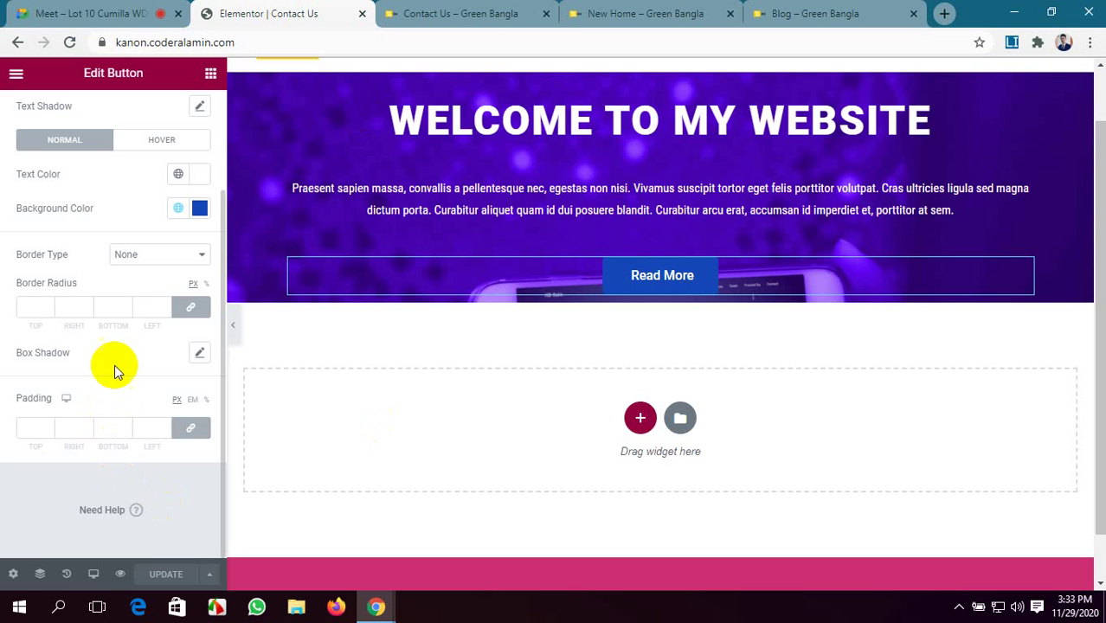
# - Review the button's hover-state colors, animation, border type, radius and padding settings
pyautogui.scroll(3, 137, 281)
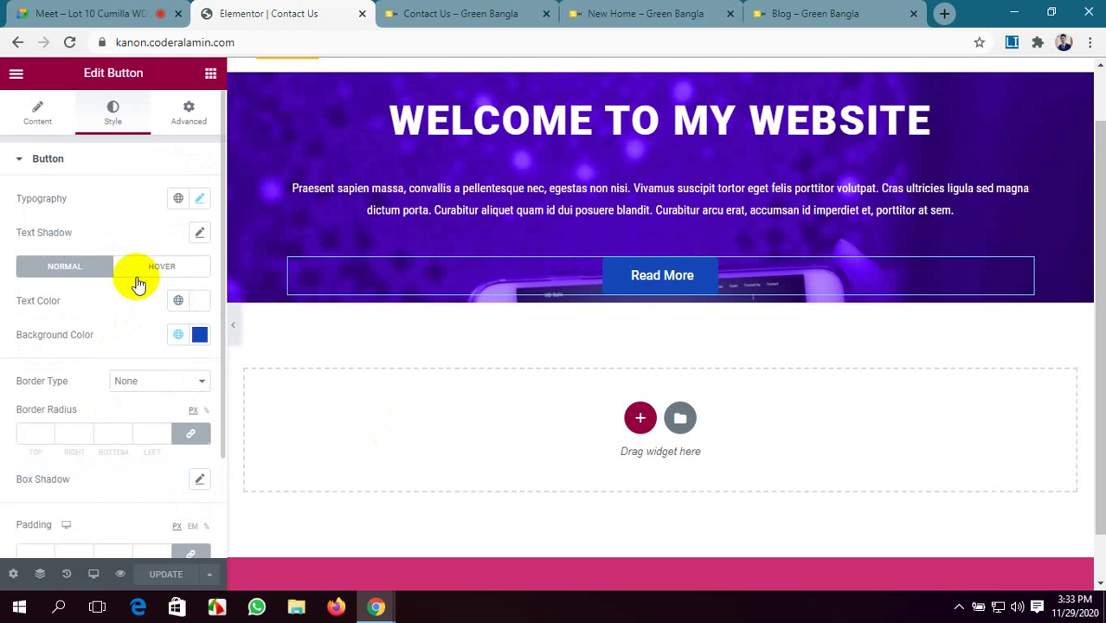
pyautogui.scroll(-1, 130, 279)
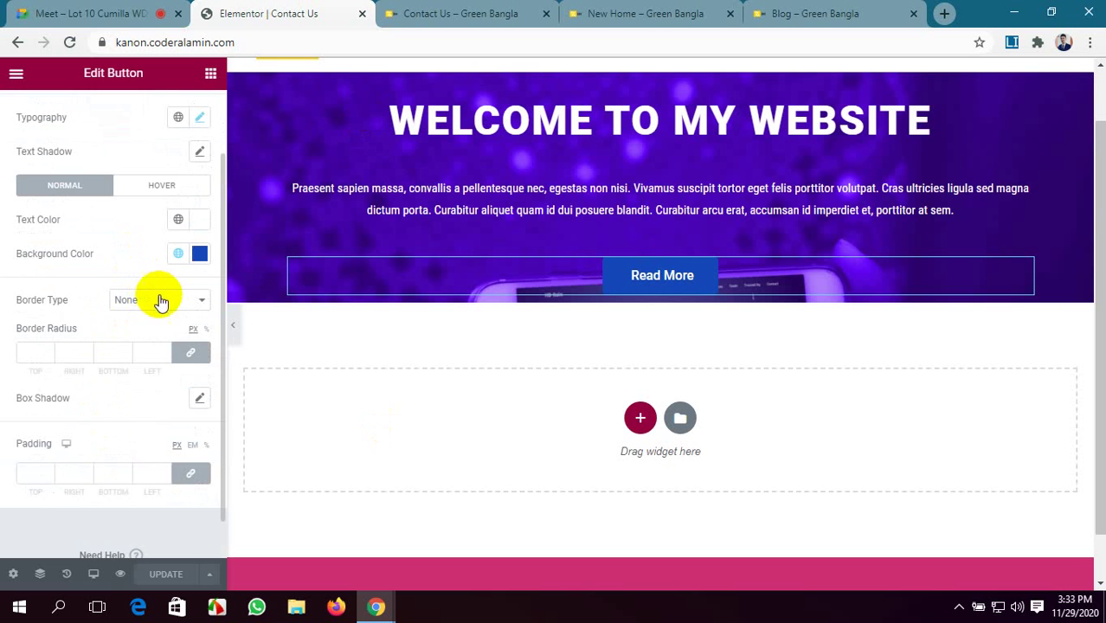
pyautogui.click(163, 189)
pyautogui.click(177, 353)
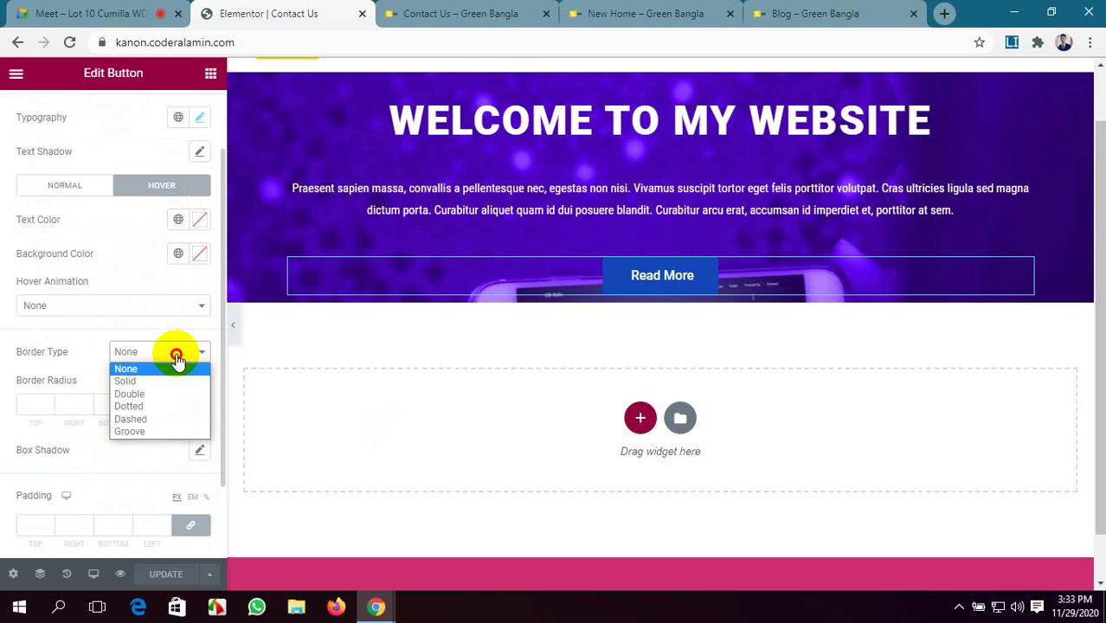
pyautogui.click(178, 369)
pyautogui.scroll(-1, 221, 328)
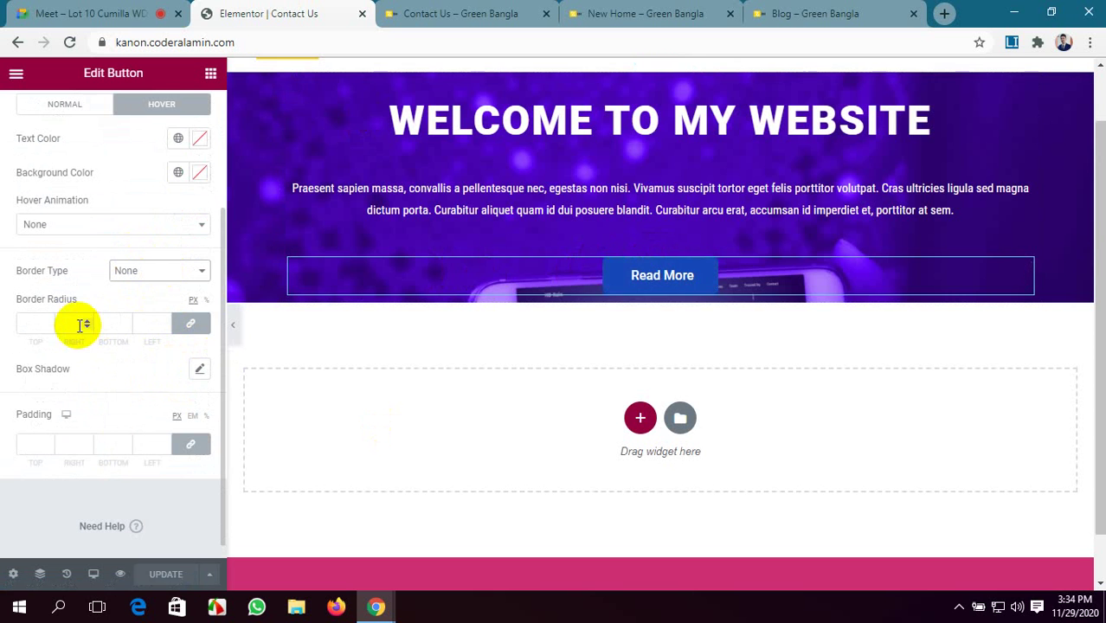
pyautogui.scroll(-1, 80, 327)
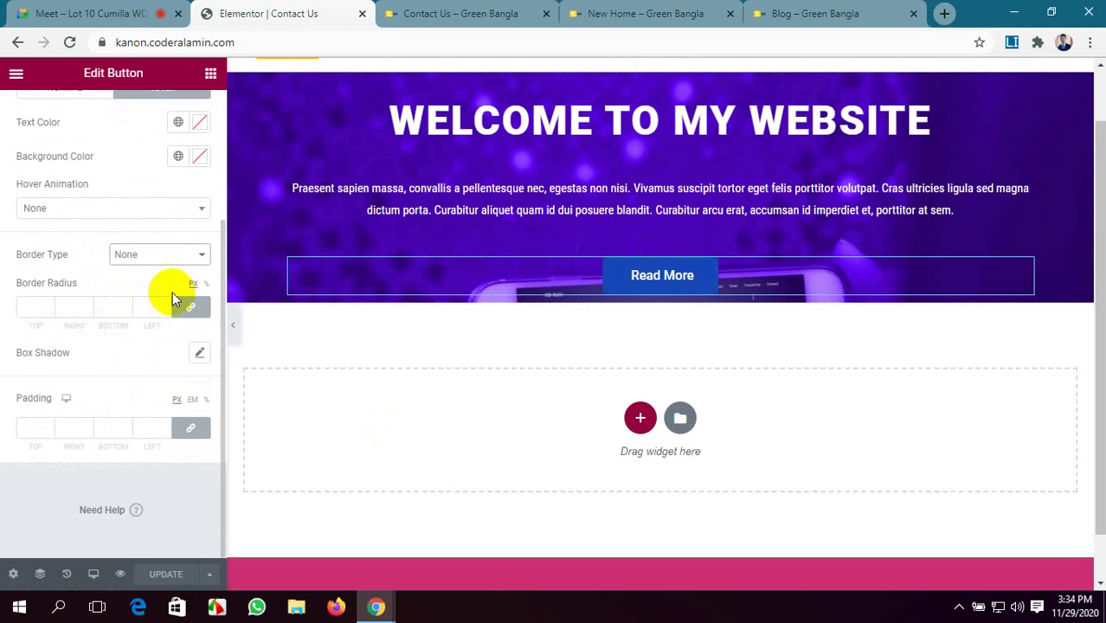
pyautogui.scroll(2, 74, 281)
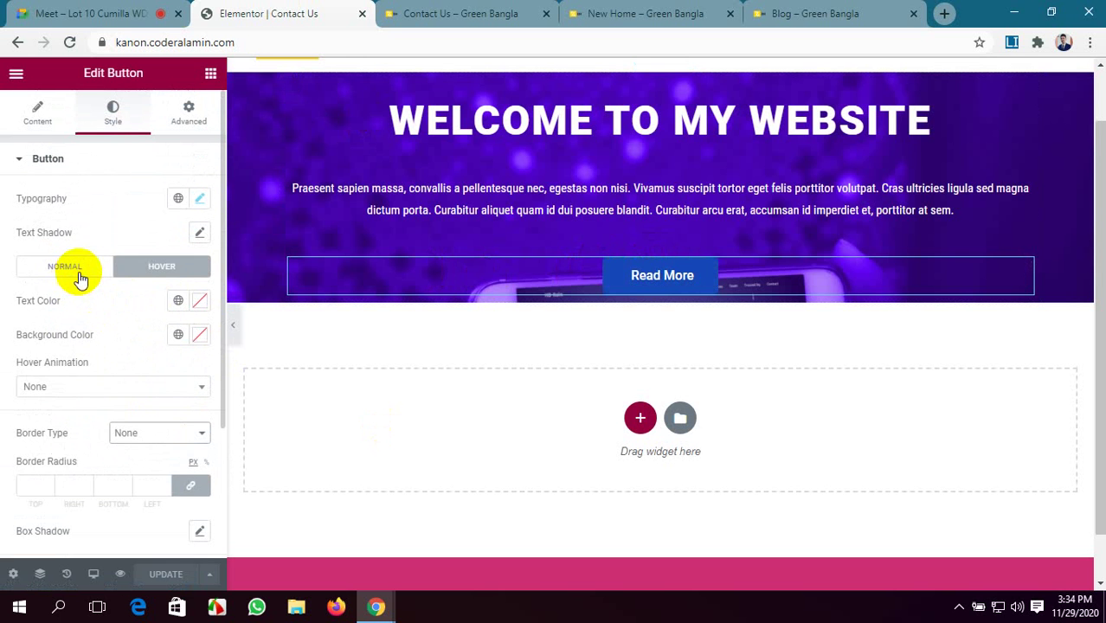
# - Set the button's normal-state background color to green #14B831
pyautogui.click(79, 277)
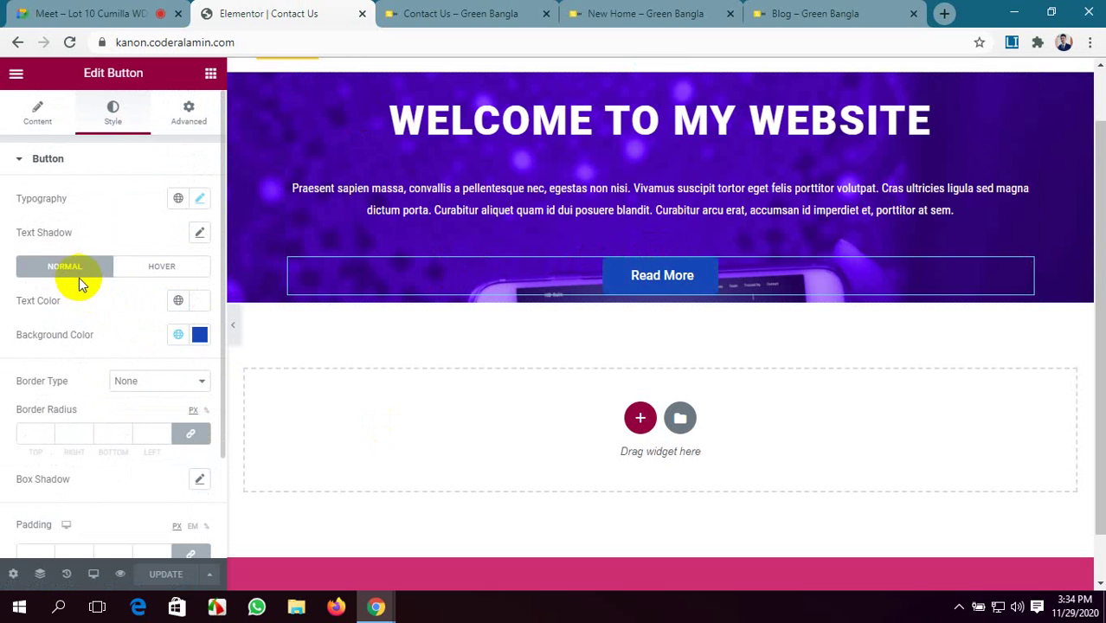
pyautogui.click(200, 340)
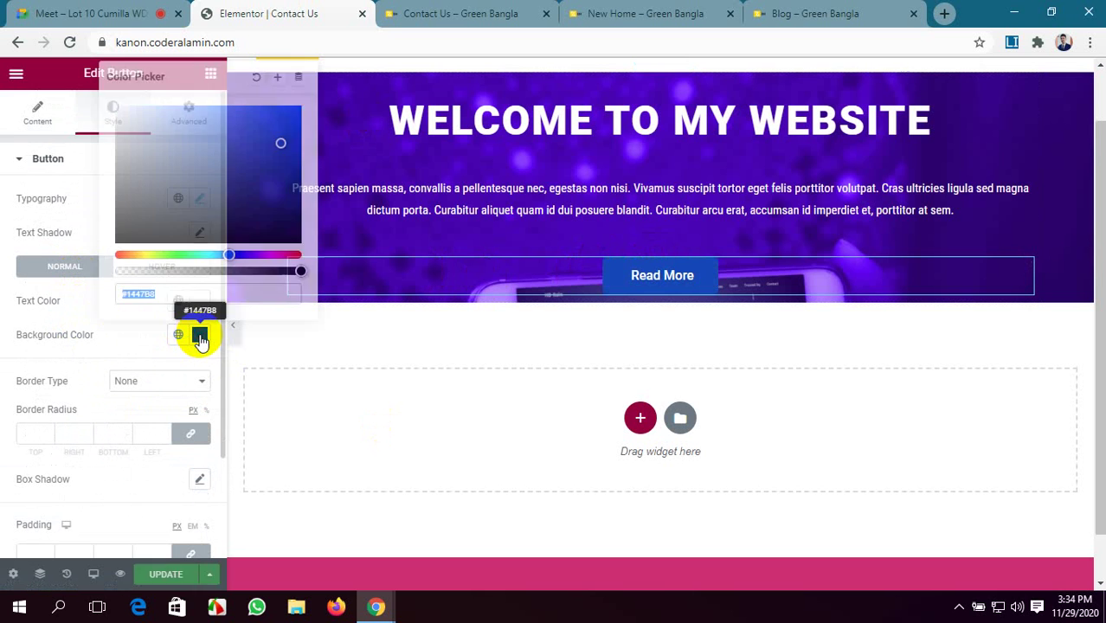
pyautogui.click(182, 255)
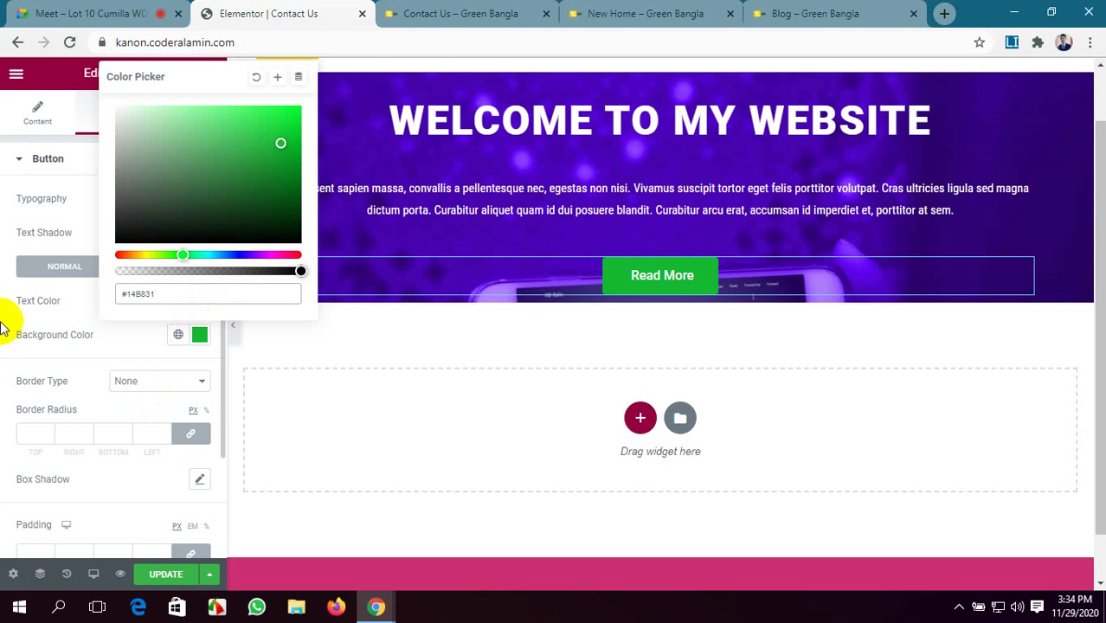
pyautogui.click(212, 340)
# - Set the button's border radius to 5 px on all corners, keeping border type None, and update the page
pyautogui.scroll(-1, 498, 317)
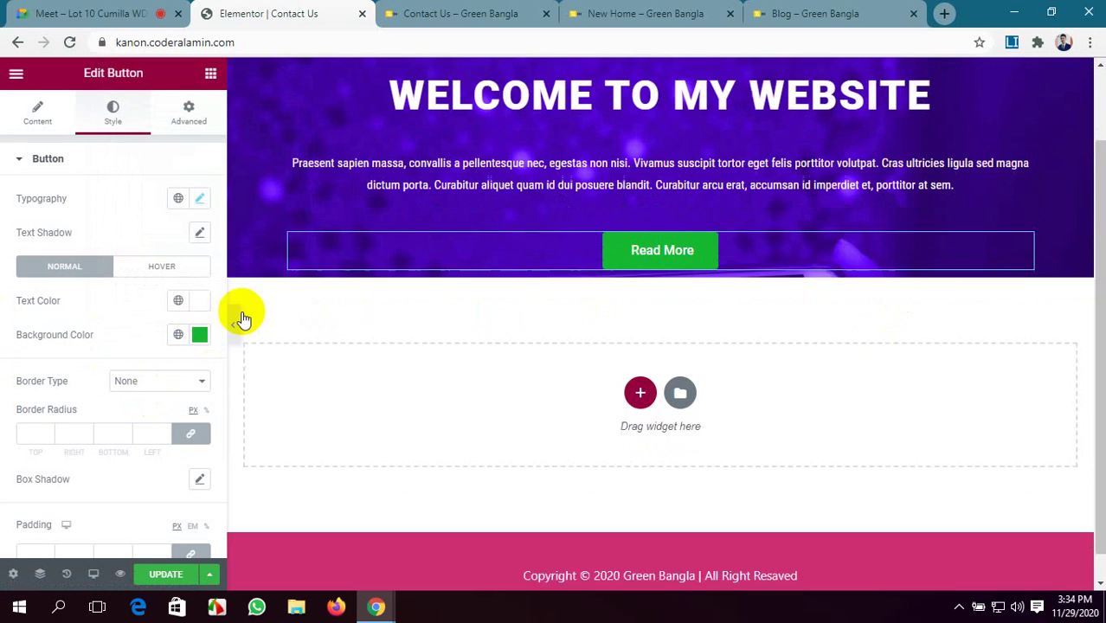
pyautogui.scroll(-1, 108, 300)
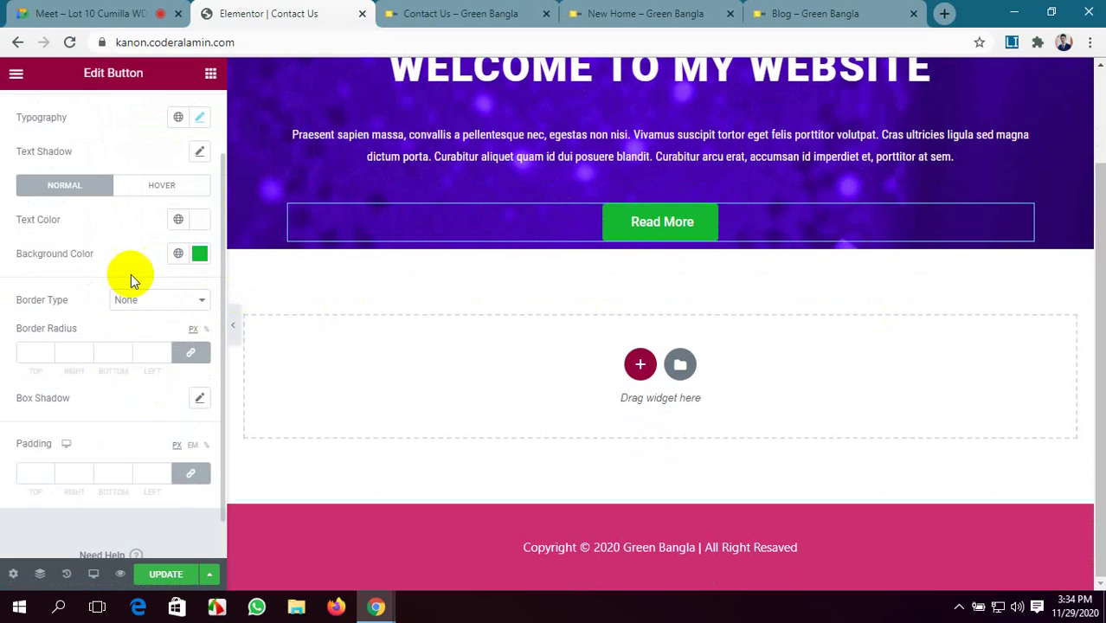
pyautogui.click(188, 303)
pyautogui.click(174, 320)
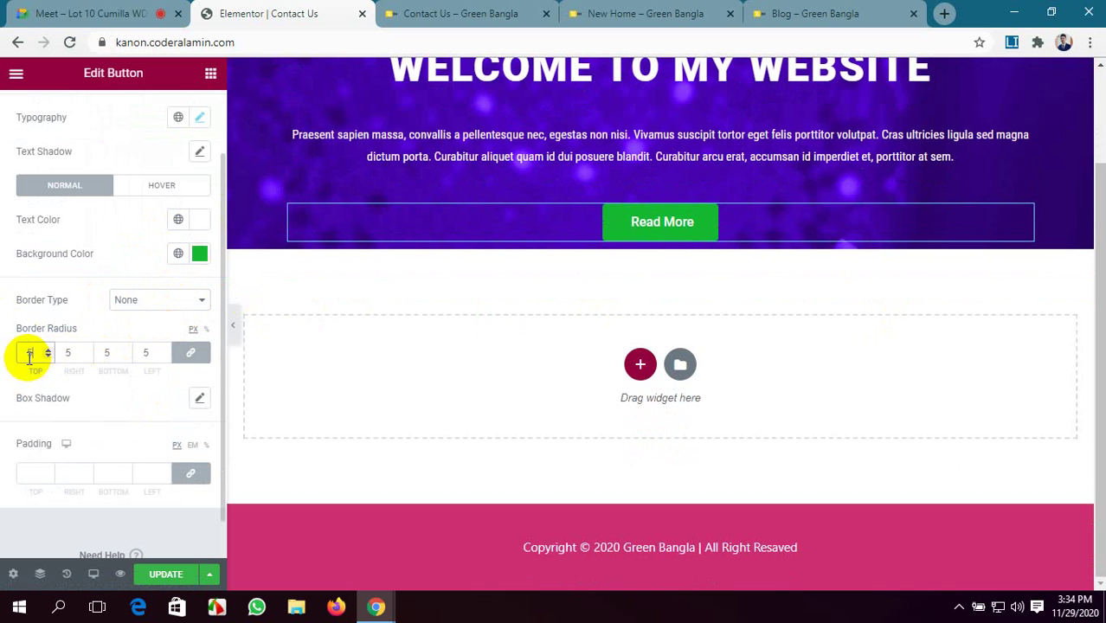
pyautogui.click(630, 223)
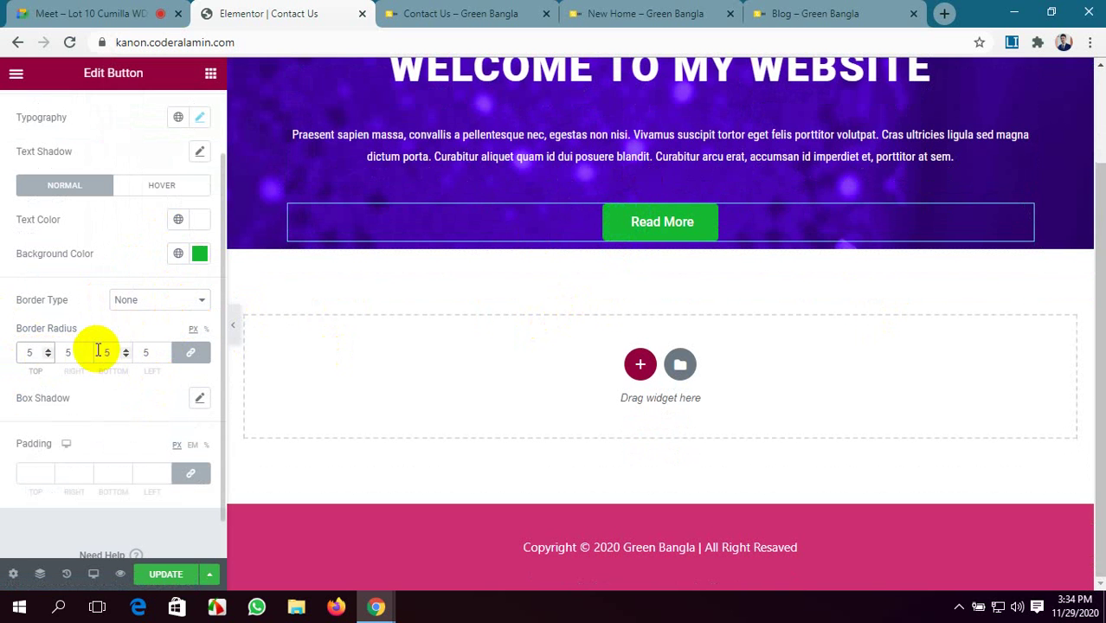
pyautogui.scroll(-1, 90, 355)
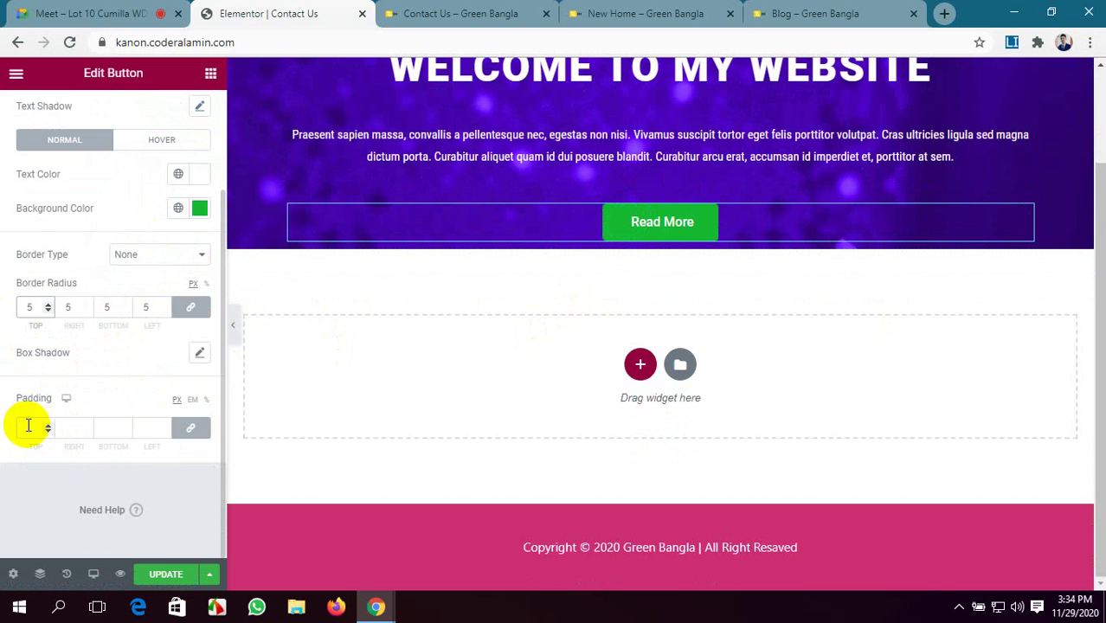
pyautogui.click(157, 576)
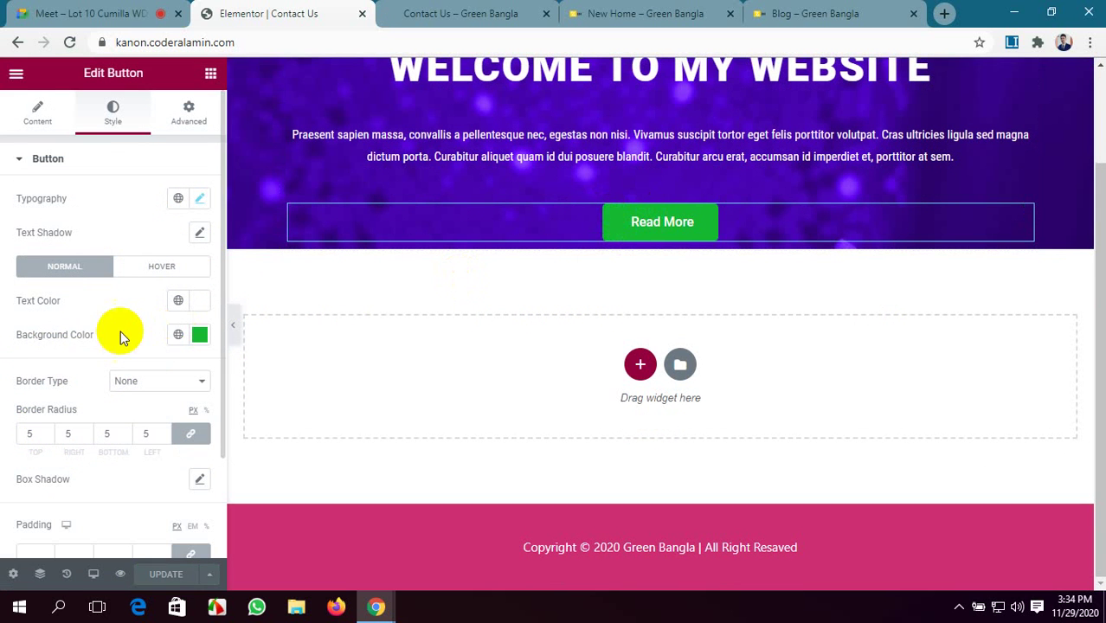
# - Set the button's hover-state text color to red #D51616 and its hover background color to #fff
pyautogui.click(144, 272)
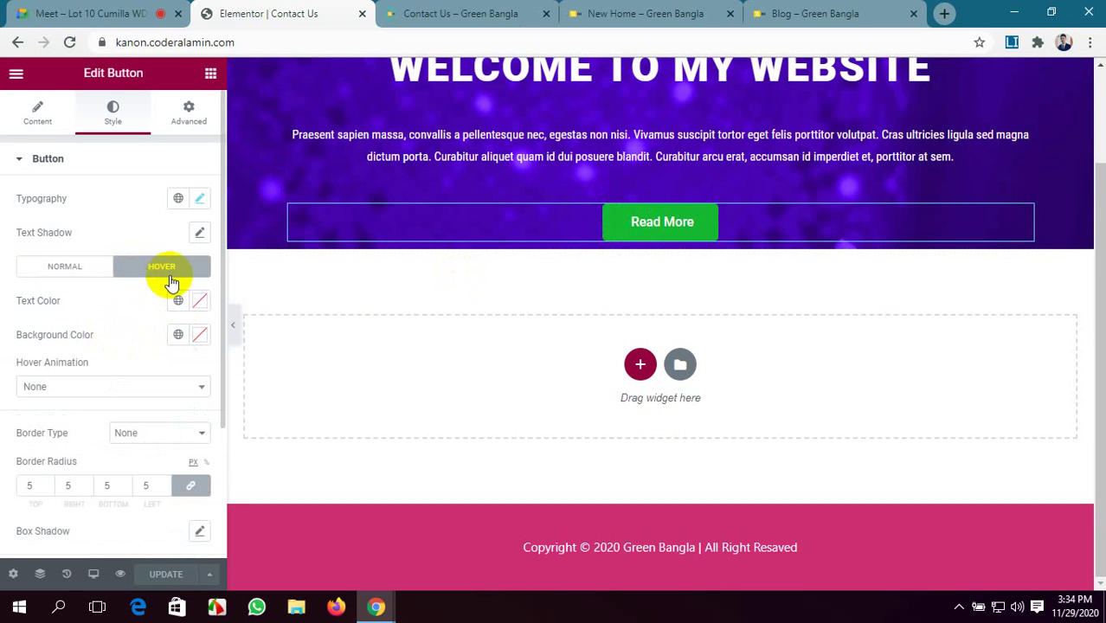
pyautogui.click(197, 302)
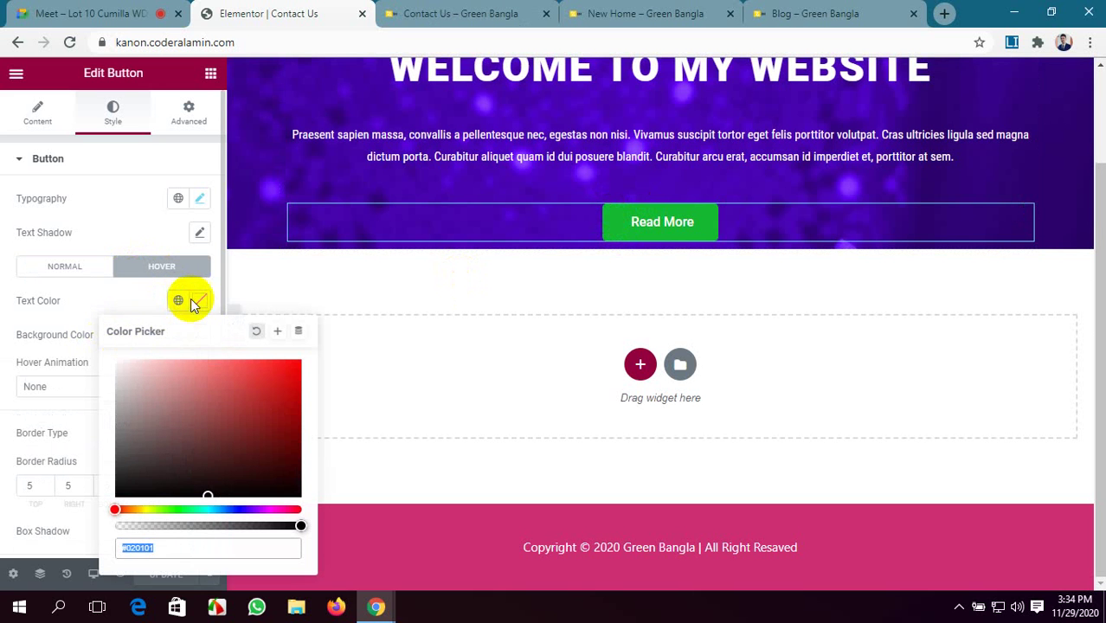
pyautogui.click(282, 382)
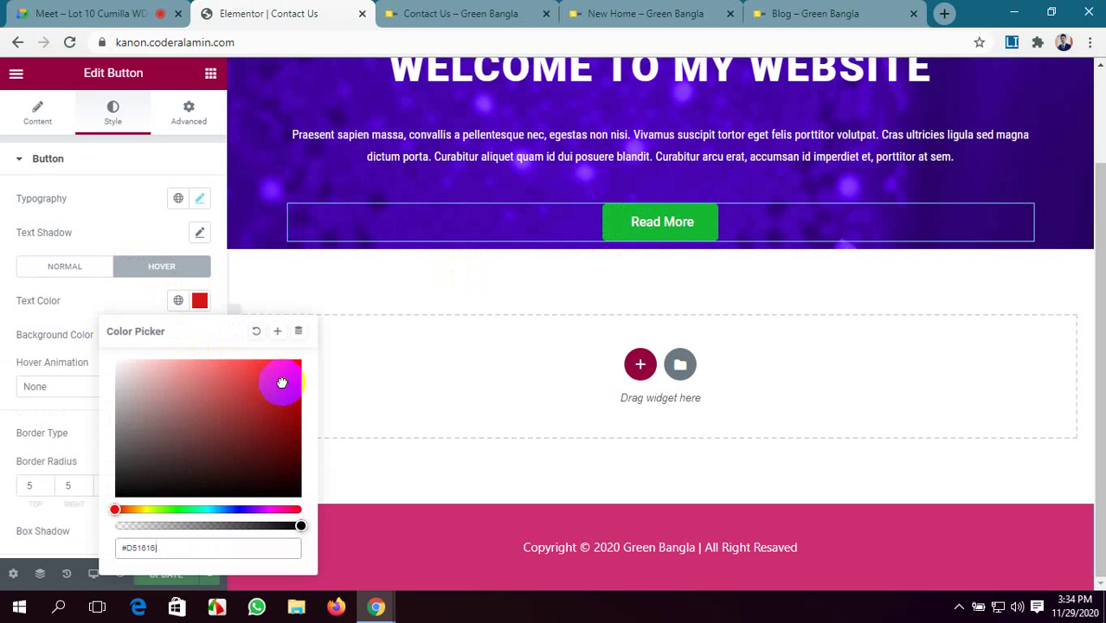
pyautogui.click(7, 322)
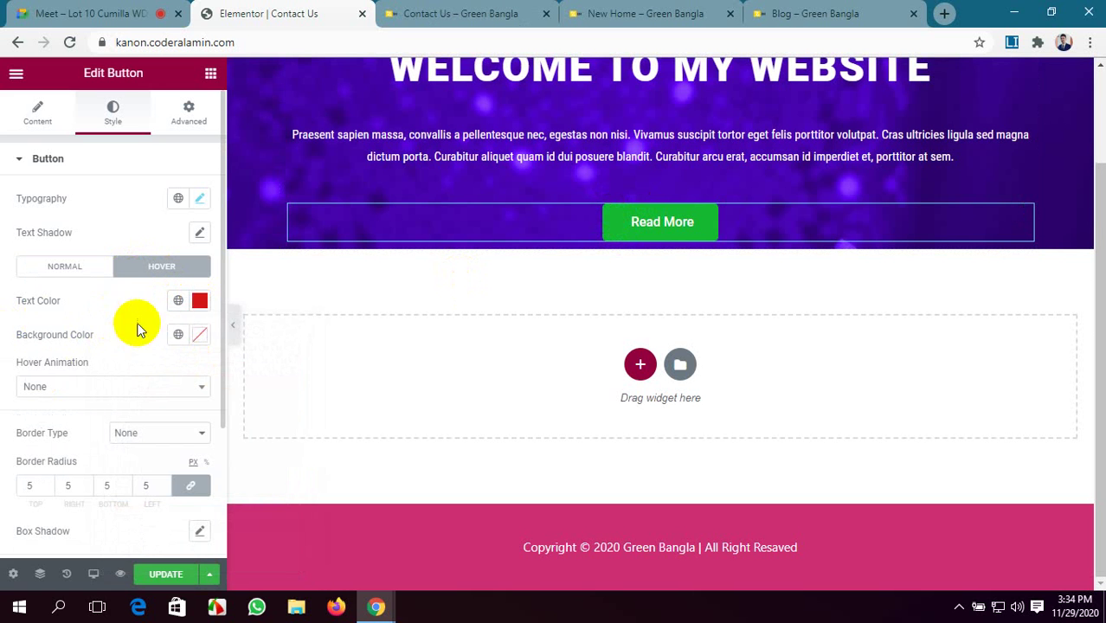
pyautogui.click(198, 336)
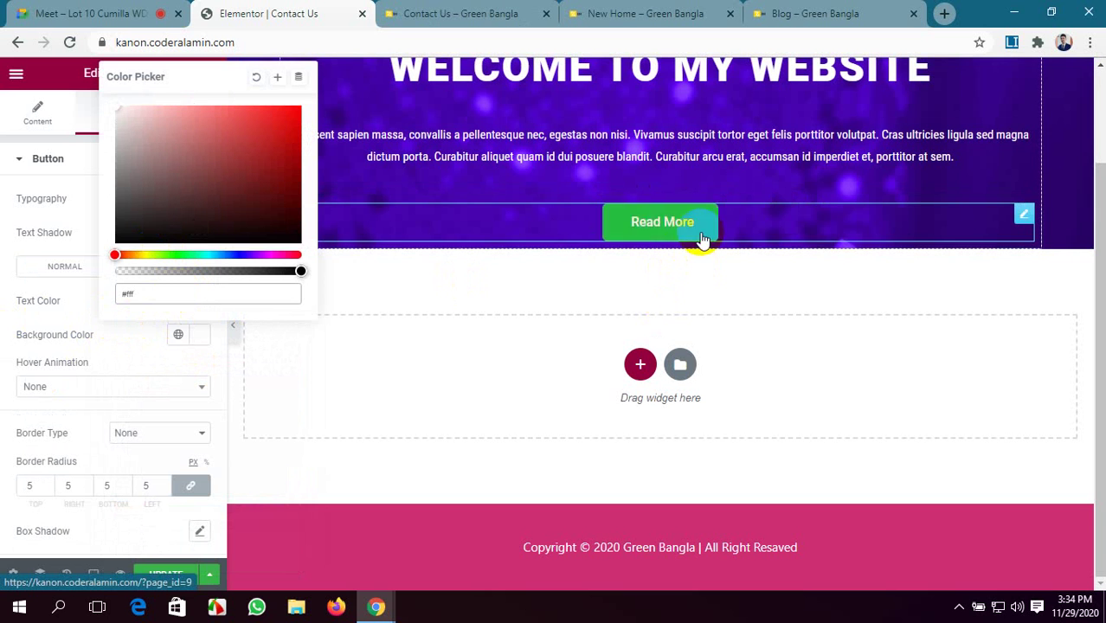
pyautogui.click(18, 294)
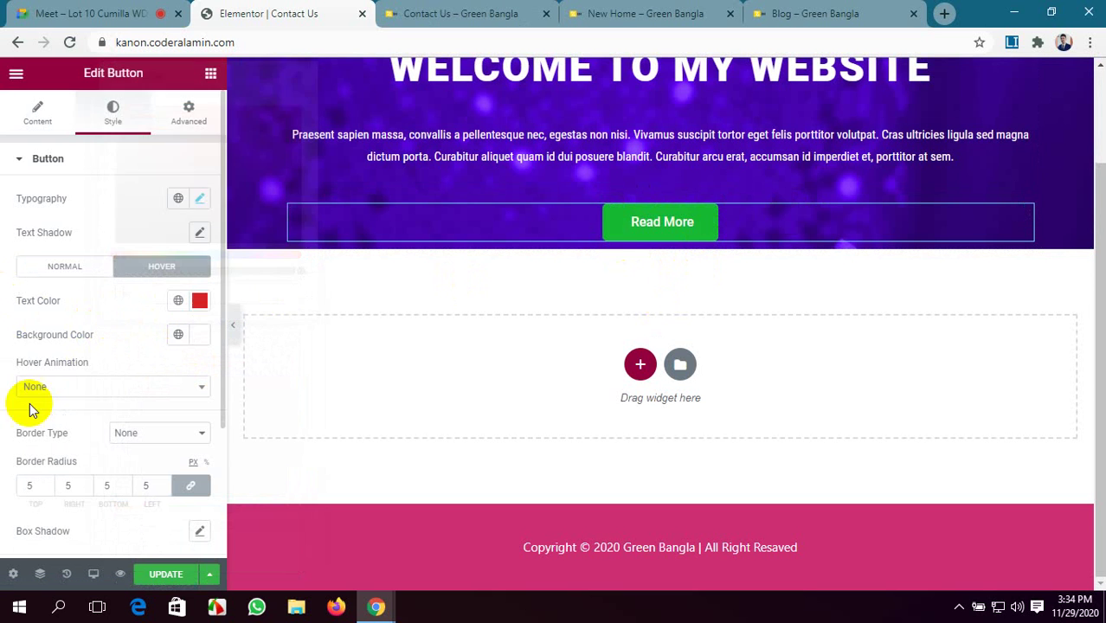
# - Try the Shrink hover animation on the Read More button
pyautogui.scroll(-1, 83, 419)
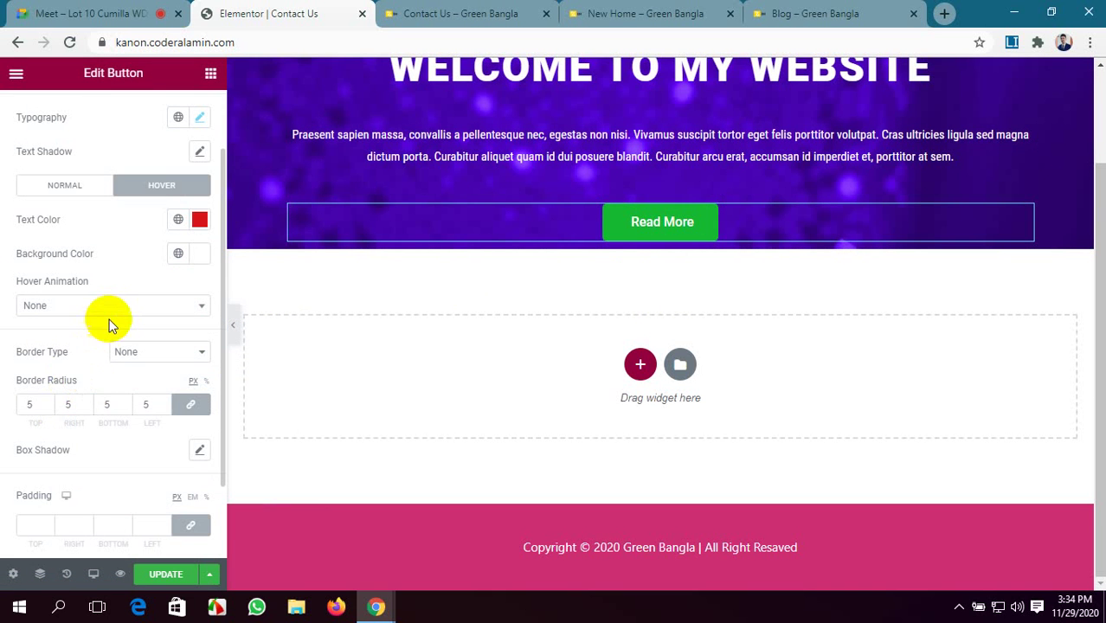
pyautogui.click(134, 305)
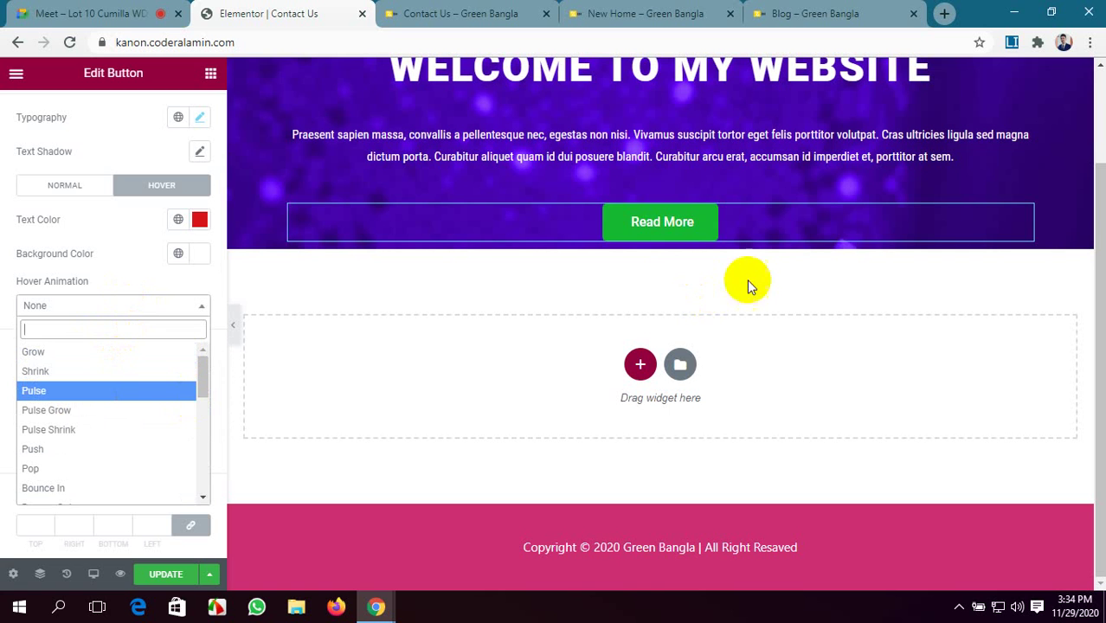
pyautogui.click(7, 286)
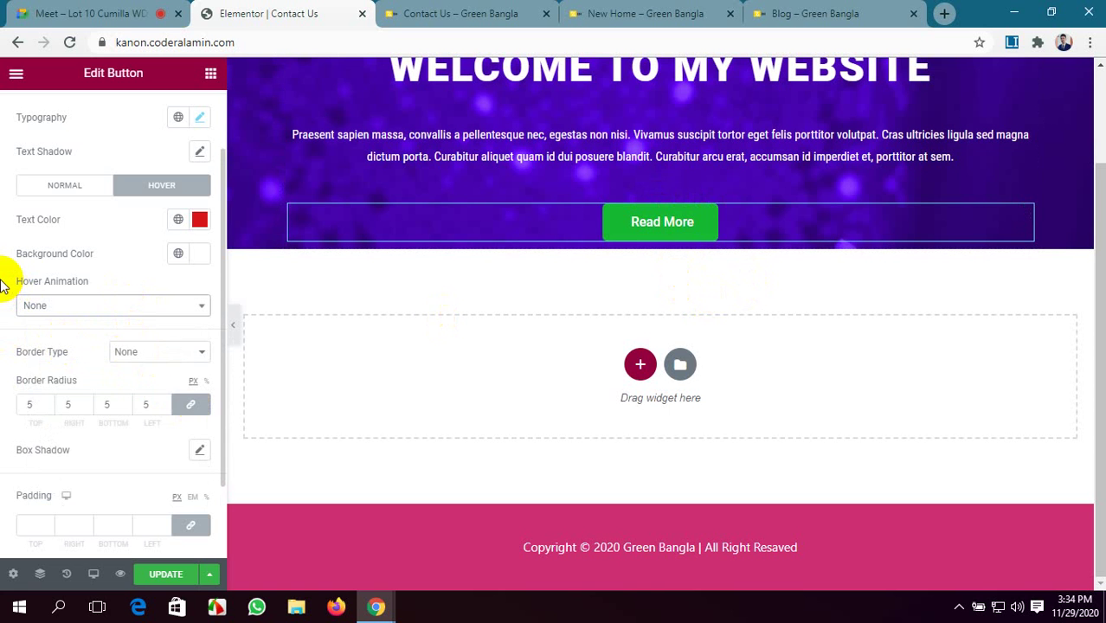
pyautogui.click(97, 305)
pyautogui.click(82, 371)
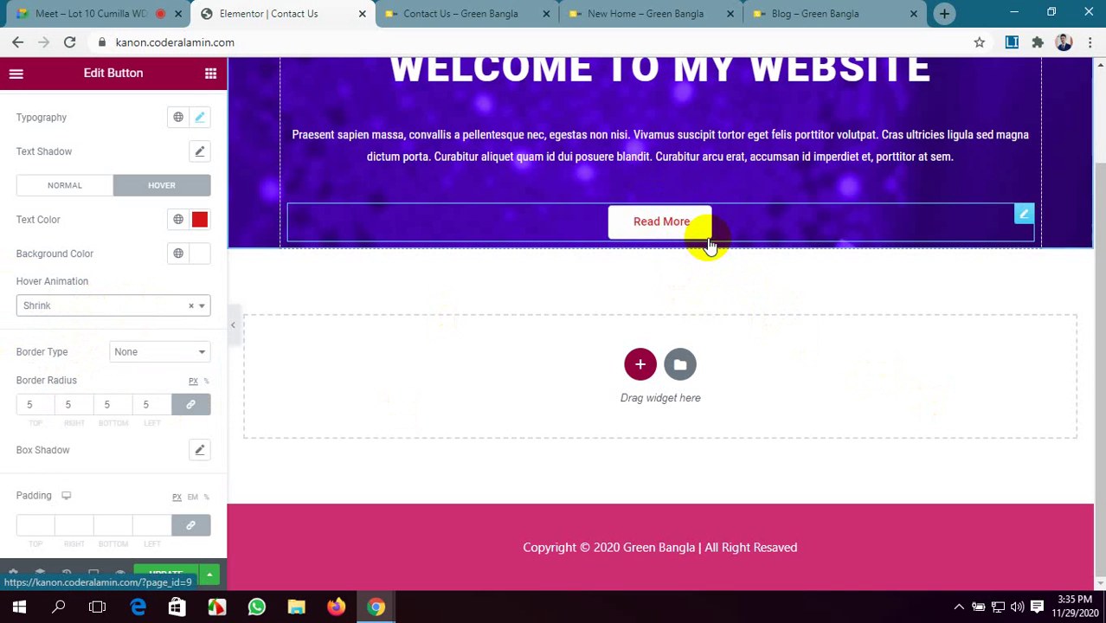
# - Try the Pulse, Pulse Grow and Pop hover animations on the Read More button
pyautogui.click(76, 306)
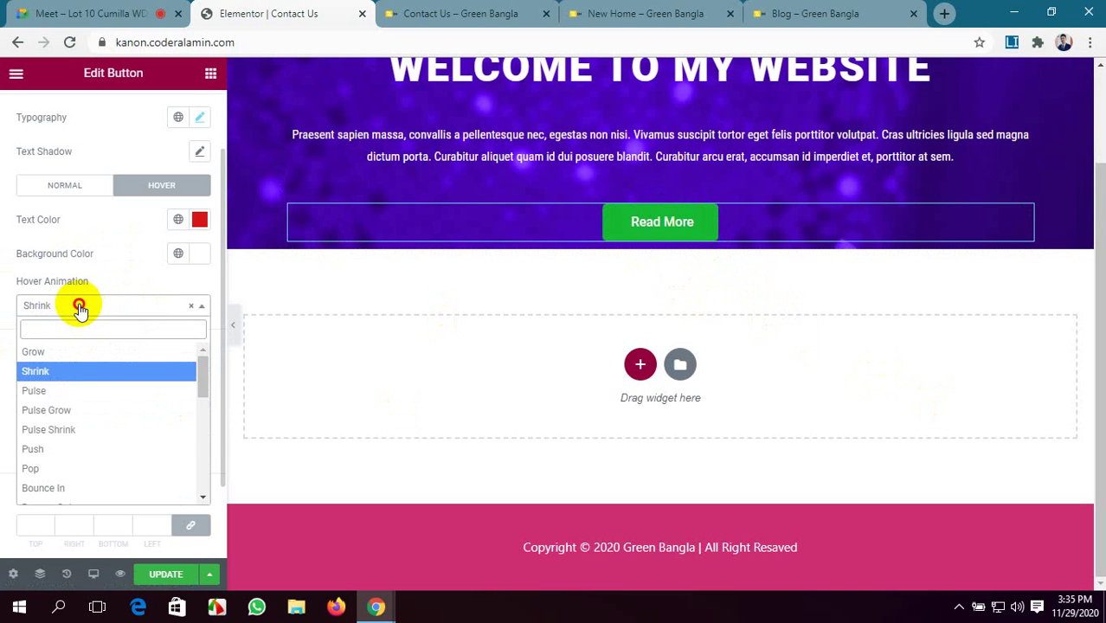
pyautogui.click(78, 392)
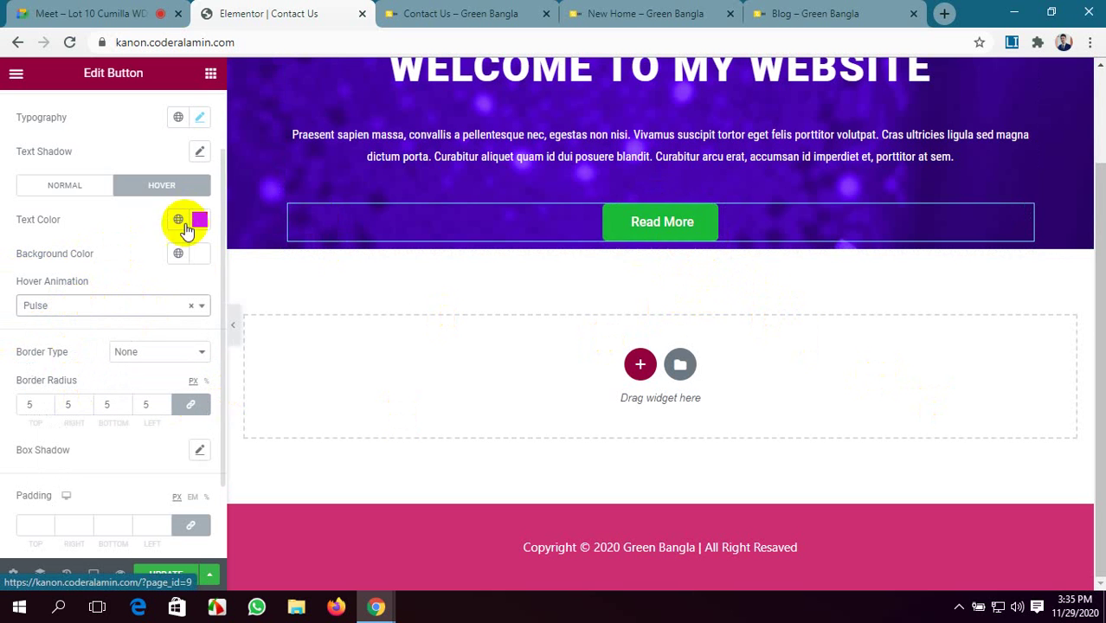
pyautogui.click(160, 314)
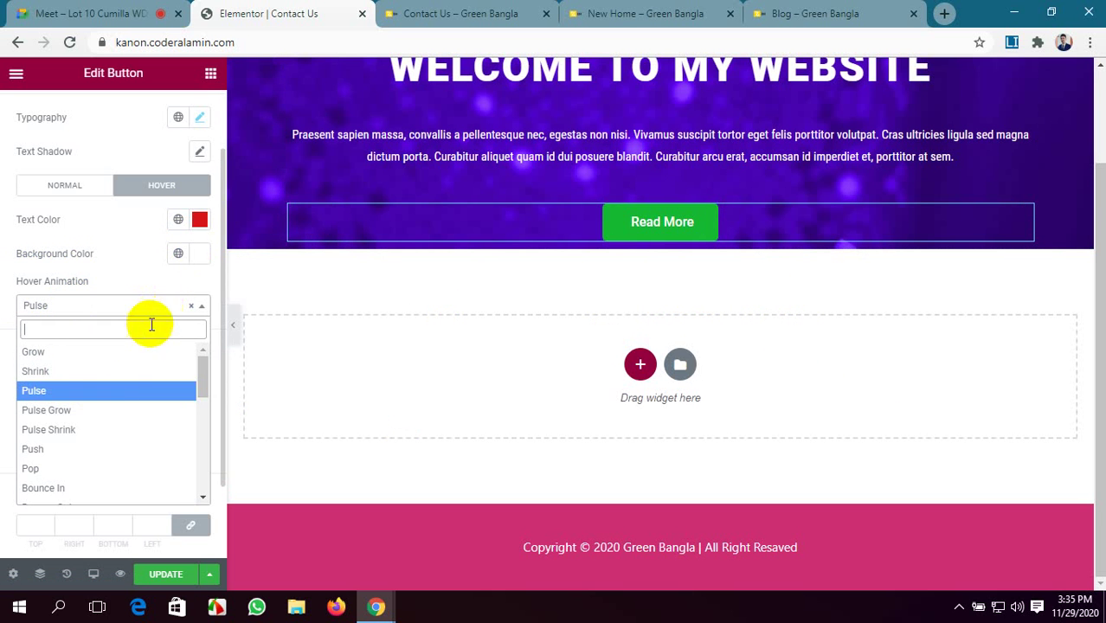
pyautogui.click(124, 408)
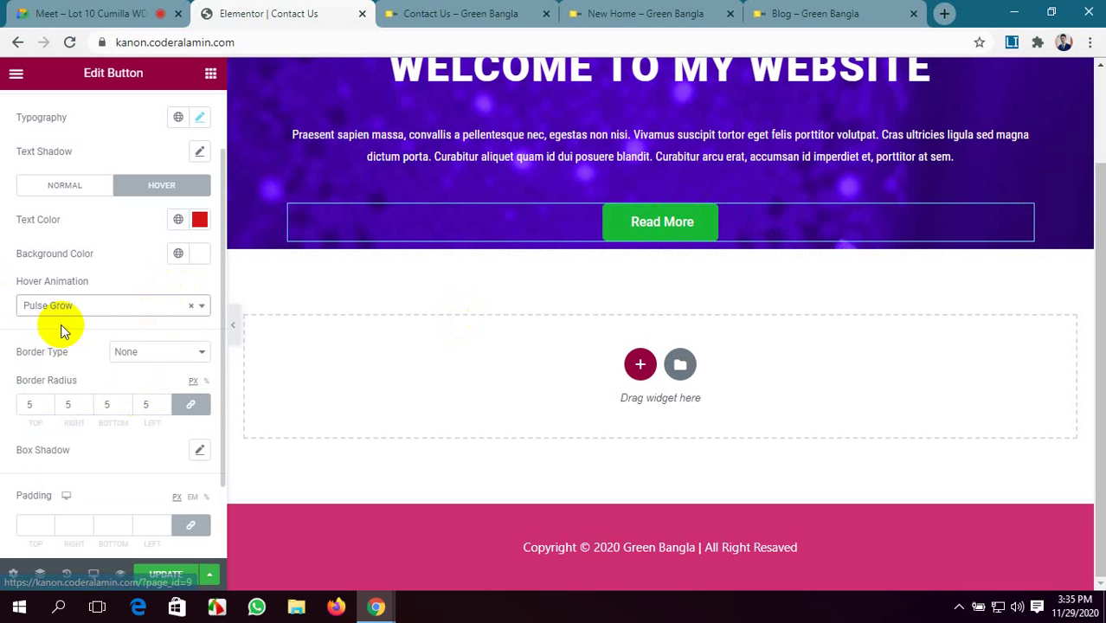
pyautogui.click(175, 305)
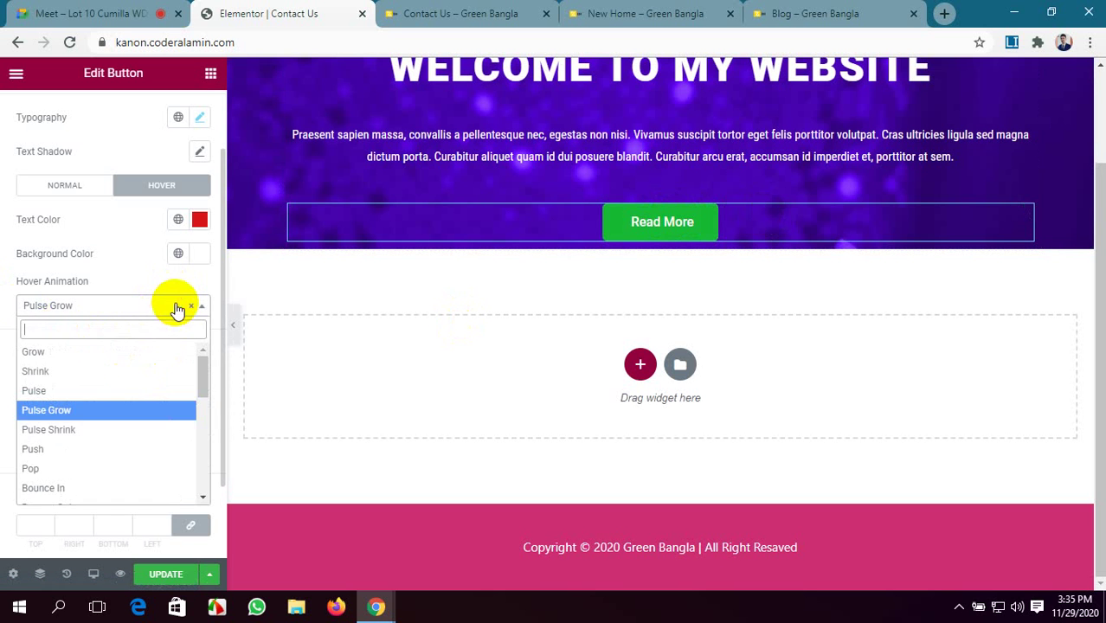
pyautogui.click(69, 469)
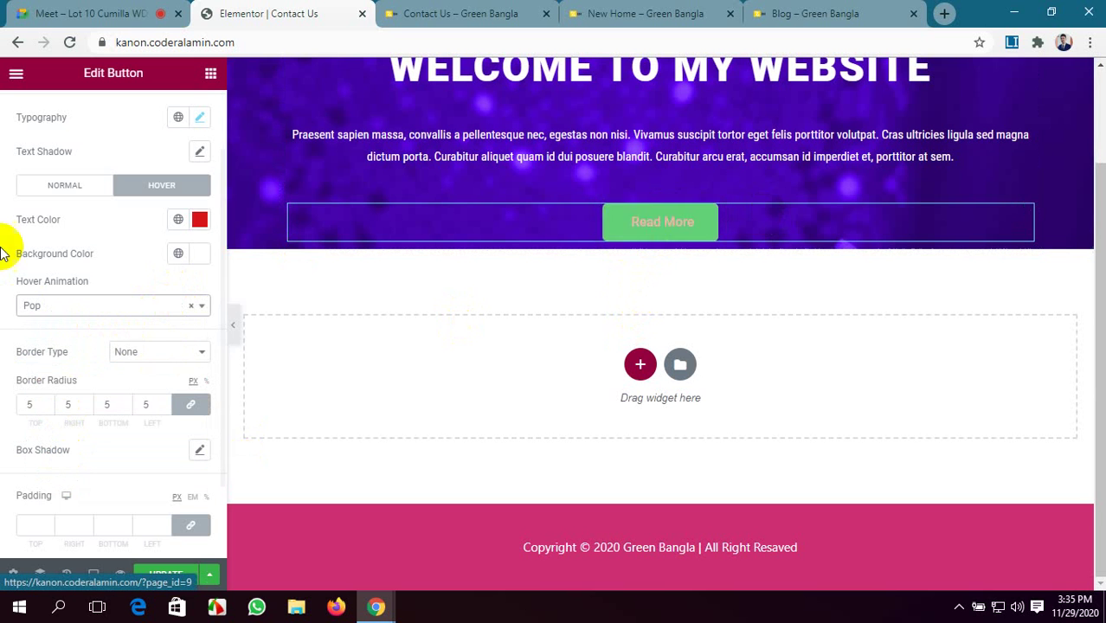
pyautogui.scroll(-1, 144, 366)
pyautogui.scroll(2, 136, 357)
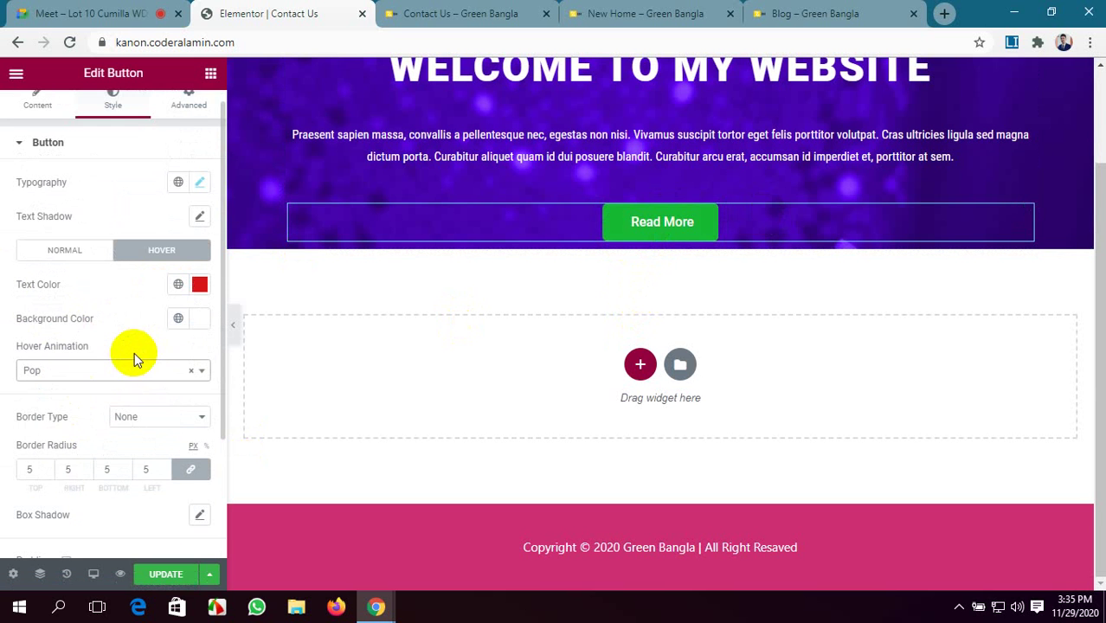
# - Set the Read More button's hover animation to Grow and update the page
pyautogui.click(105, 373)
pyautogui.scroll(-3, 77, 480)
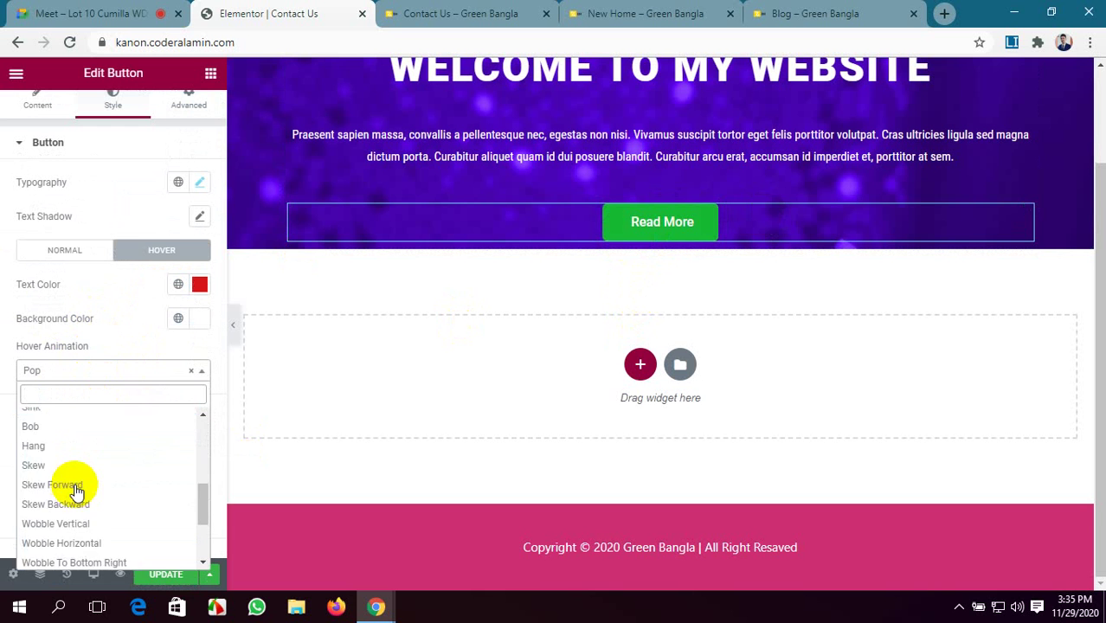
pyautogui.scroll(1, 78, 485)
pyautogui.scroll(3, 76, 452)
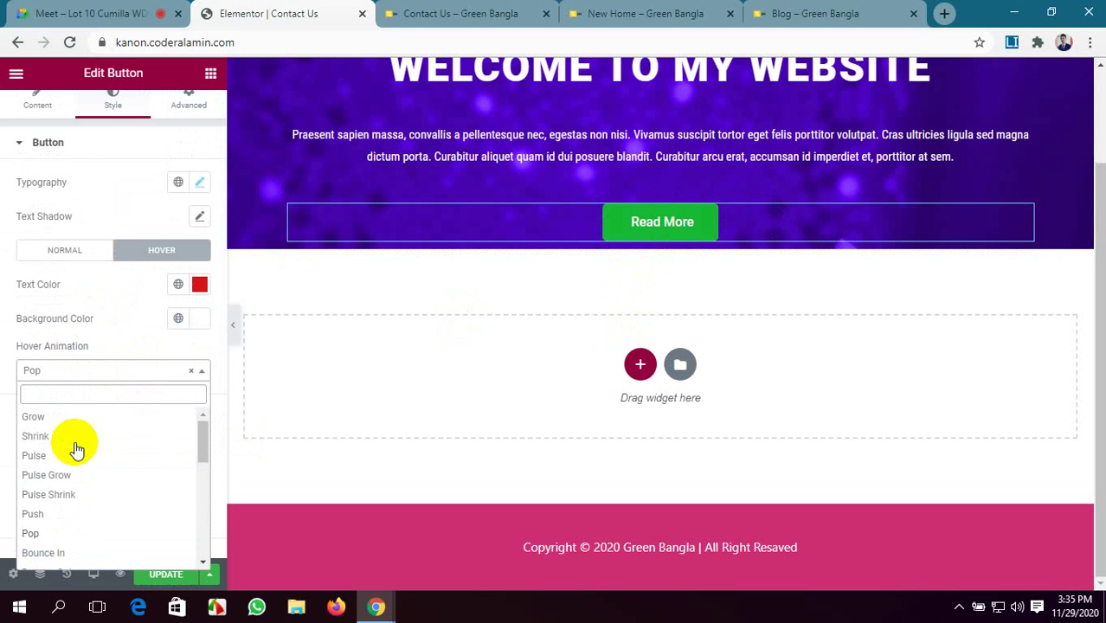
pyautogui.click(75, 420)
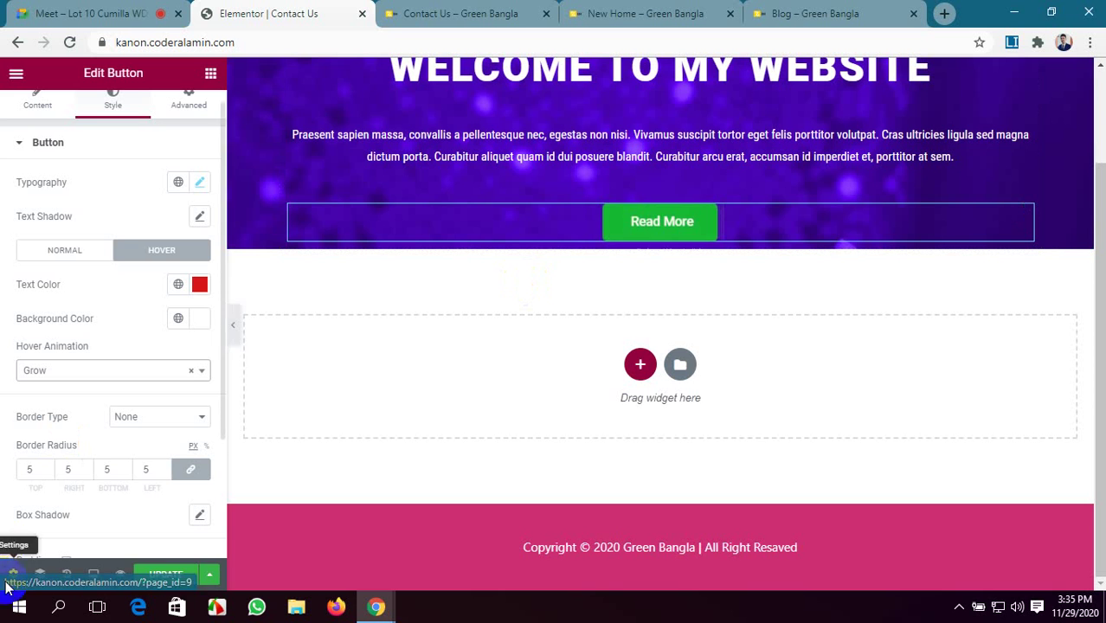
pyautogui.click(163, 573)
# - Check the Read More button's hover effect on the live Contact Us page and return to the editor
pyautogui.click(502, 13)
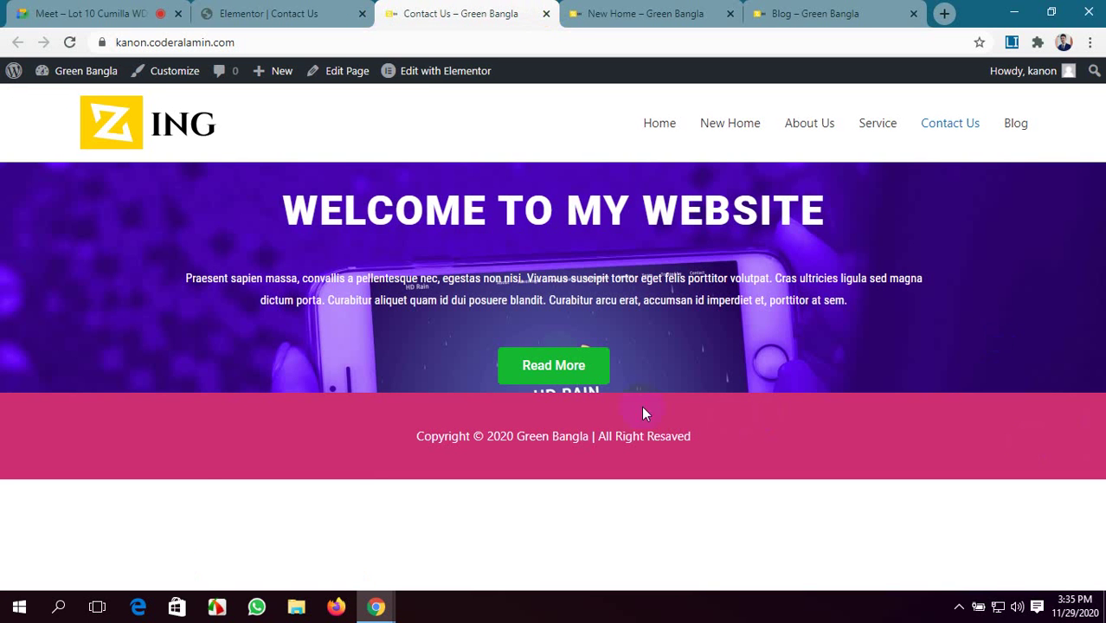
pyautogui.click(533, 376)
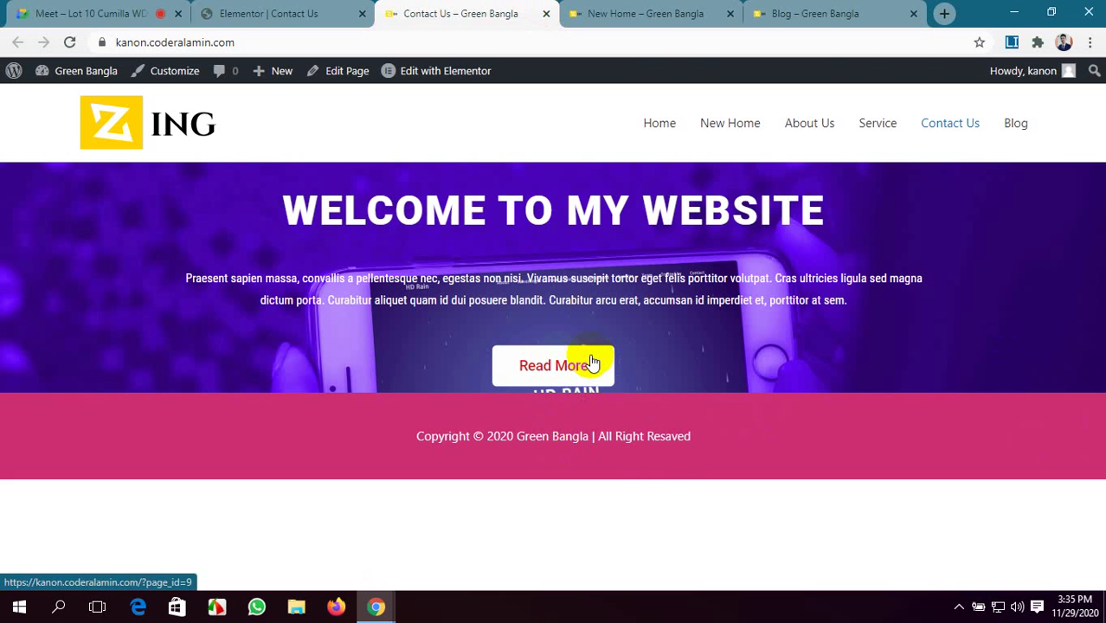
pyautogui.click(264, 13)
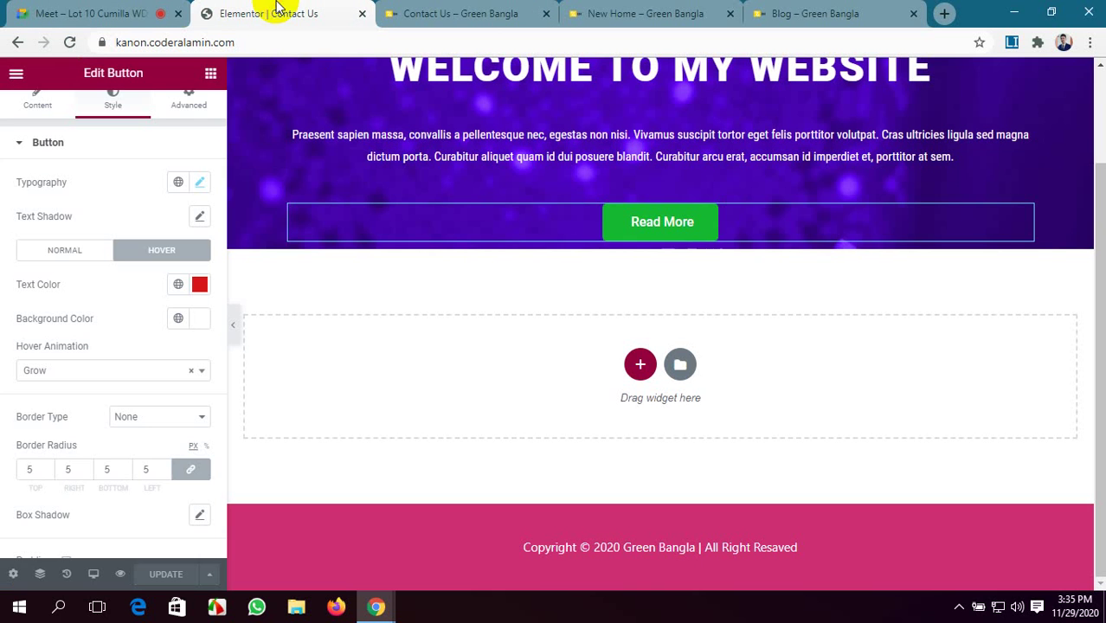
# - Examine the Read More button's remaining style settings and its advanced margin and padding options
pyautogui.scroll(-3, 31, 363)
pyautogui.scroll(4, 31, 363)
pyautogui.scroll(-3, 31, 363)
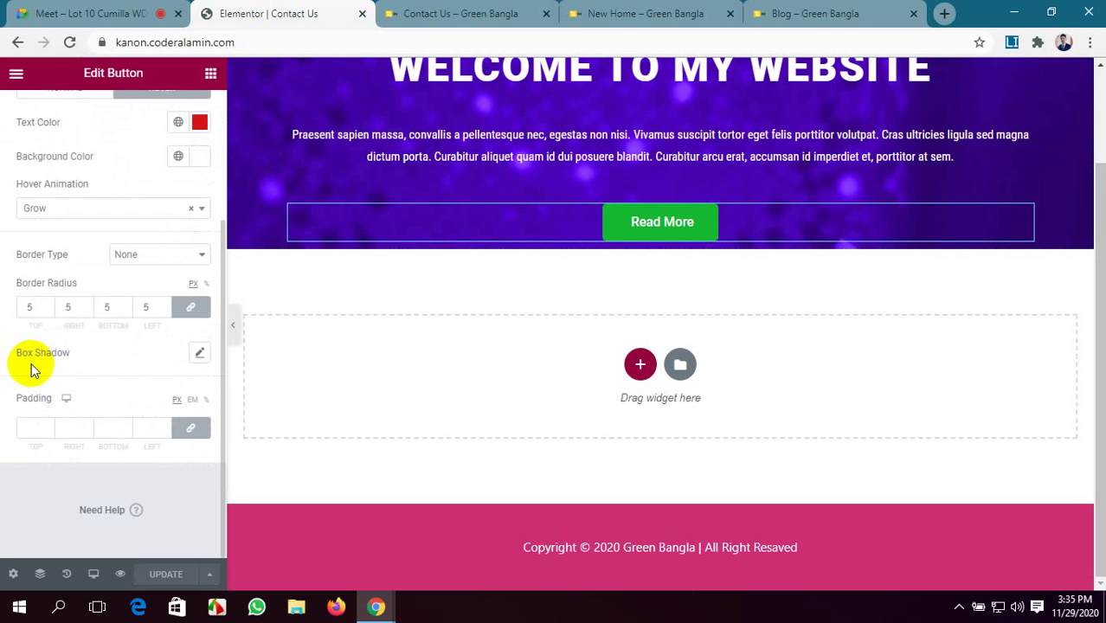
pyautogui.scroll(4, 31, 363)
pyautogui.click(182, 112)
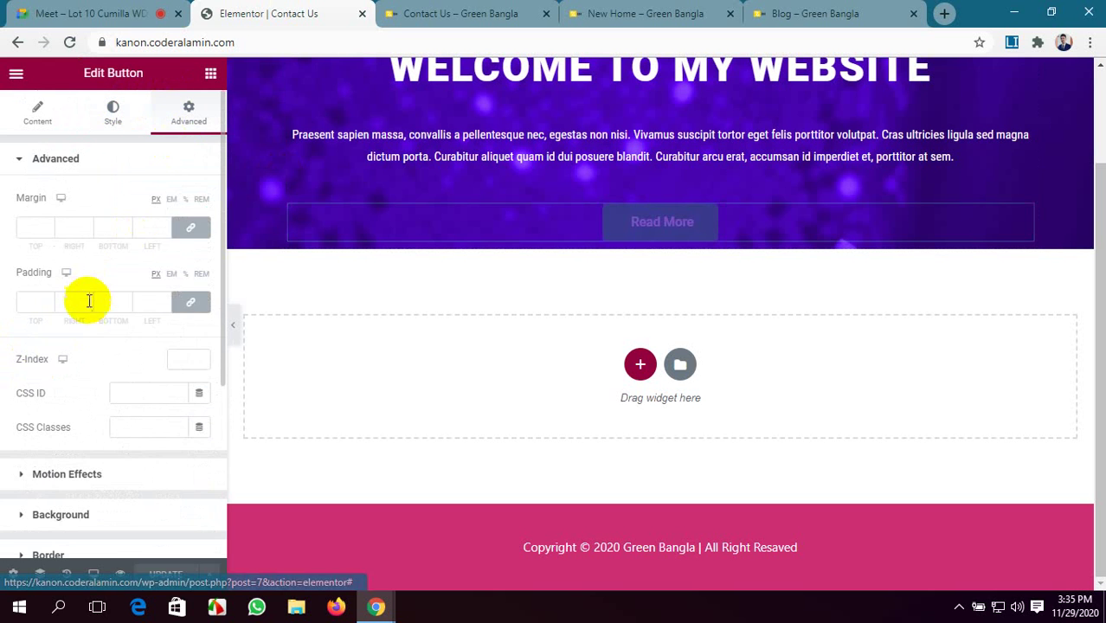
pyautogui.scroll(-3, 87, 303)
pyautogui.scroll(3, 87, 305)
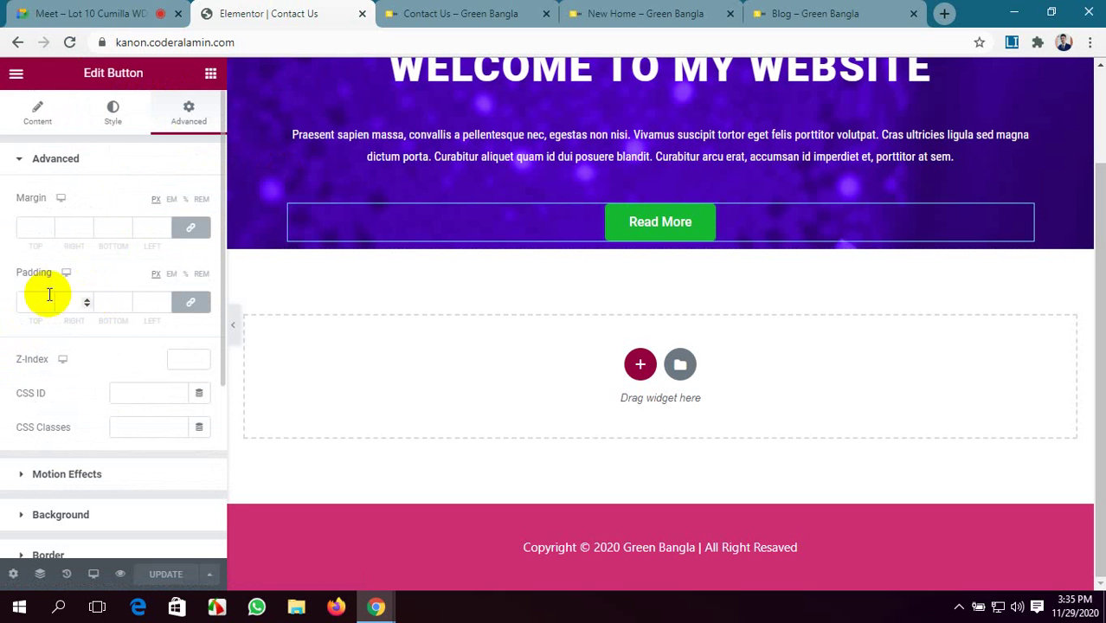
# - Unlink the welcome banner section's padding values and set its top padding to 200 px
pyautogui.scroll(3, 605, 128)
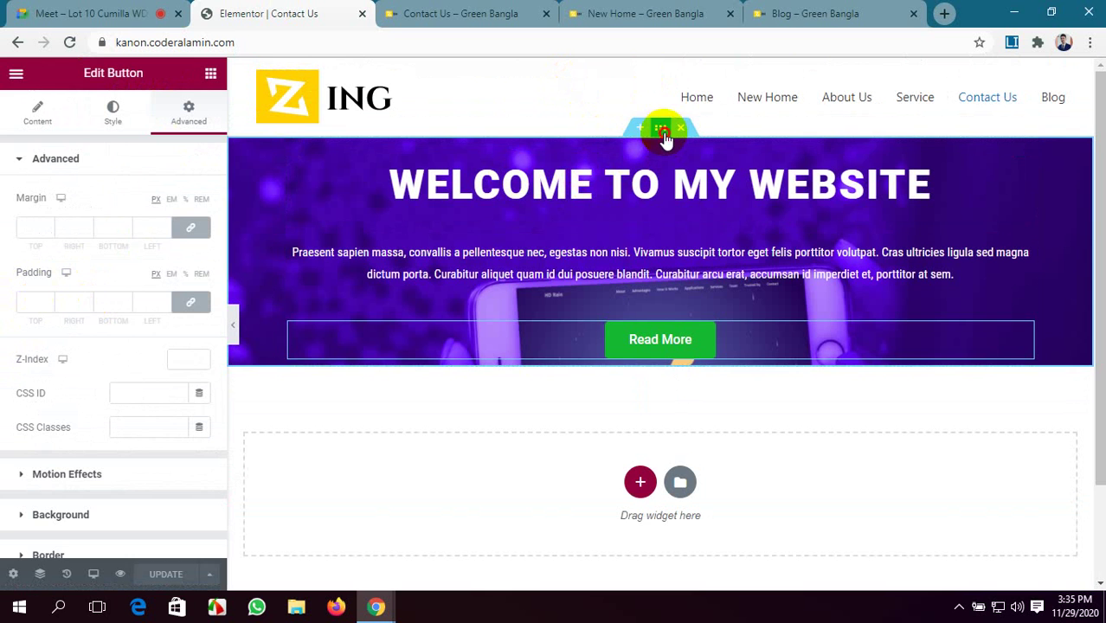
pyautogui.click(660, 128)
pyautogui.scroll(-1, 5, 346)
pyautogui.scroll(2, 18, 260)
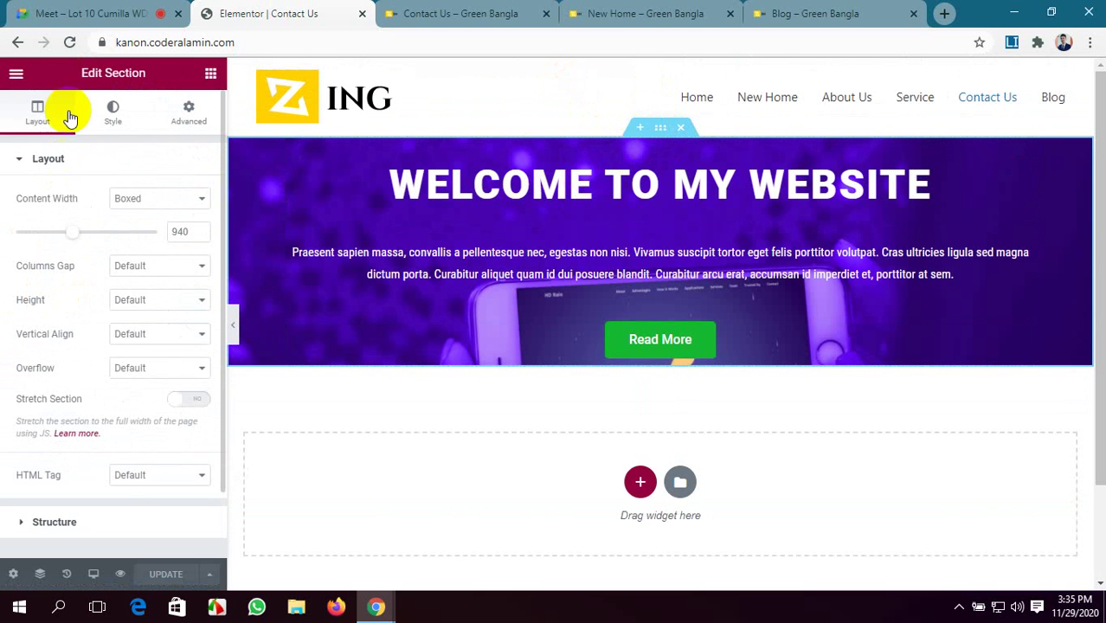
pyautogui.click(112, 112)
pyautogui.click(214, 117)
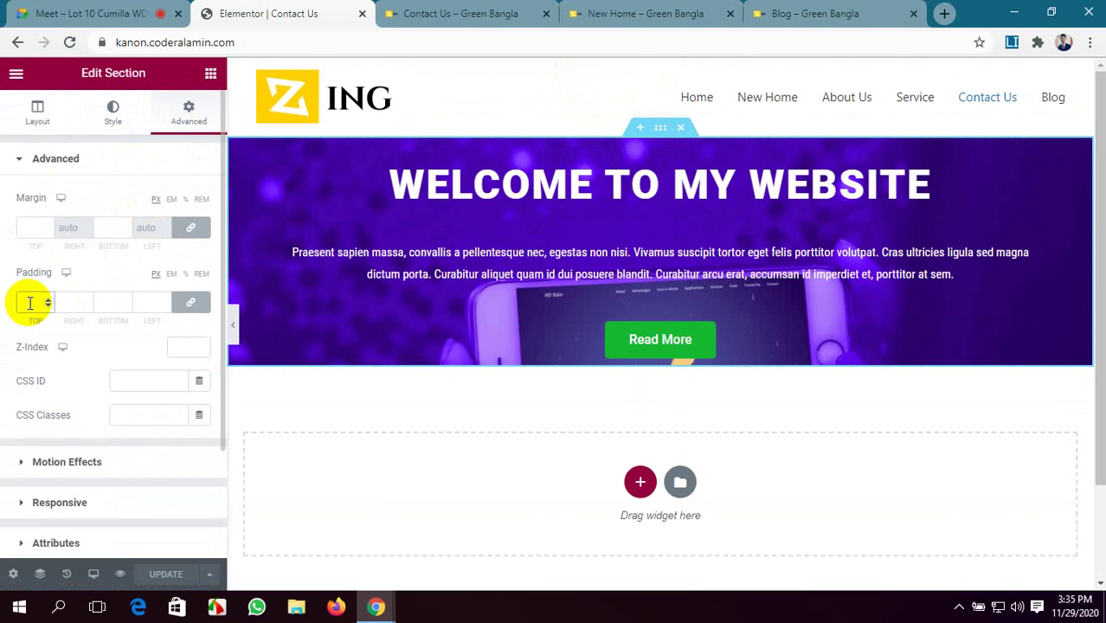
pyautogui.click(183, 307)
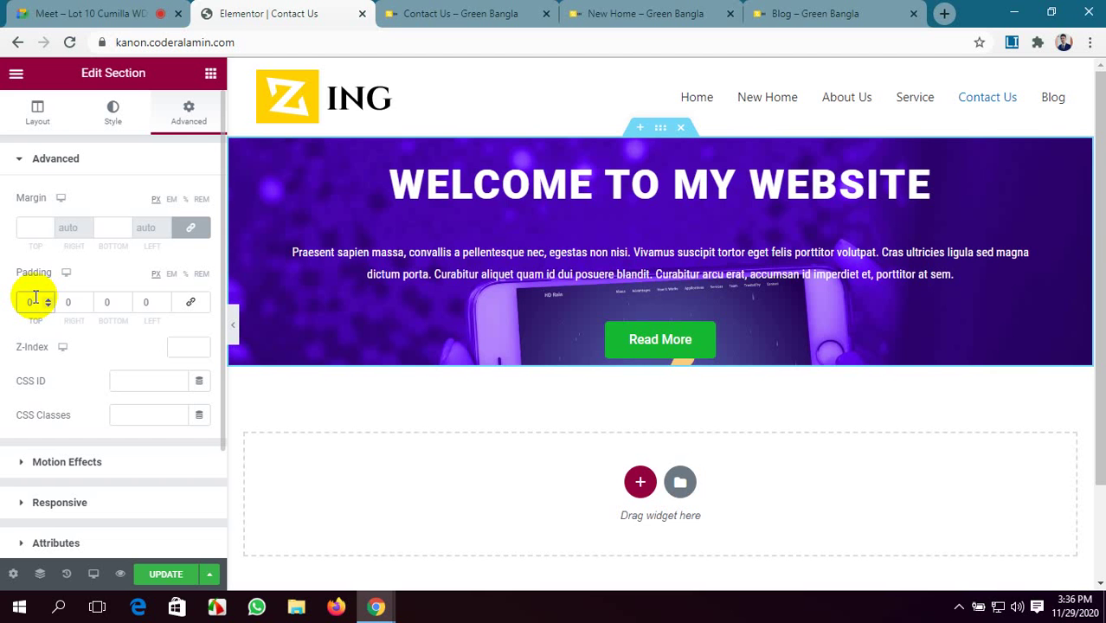
pyautogui.write('200')
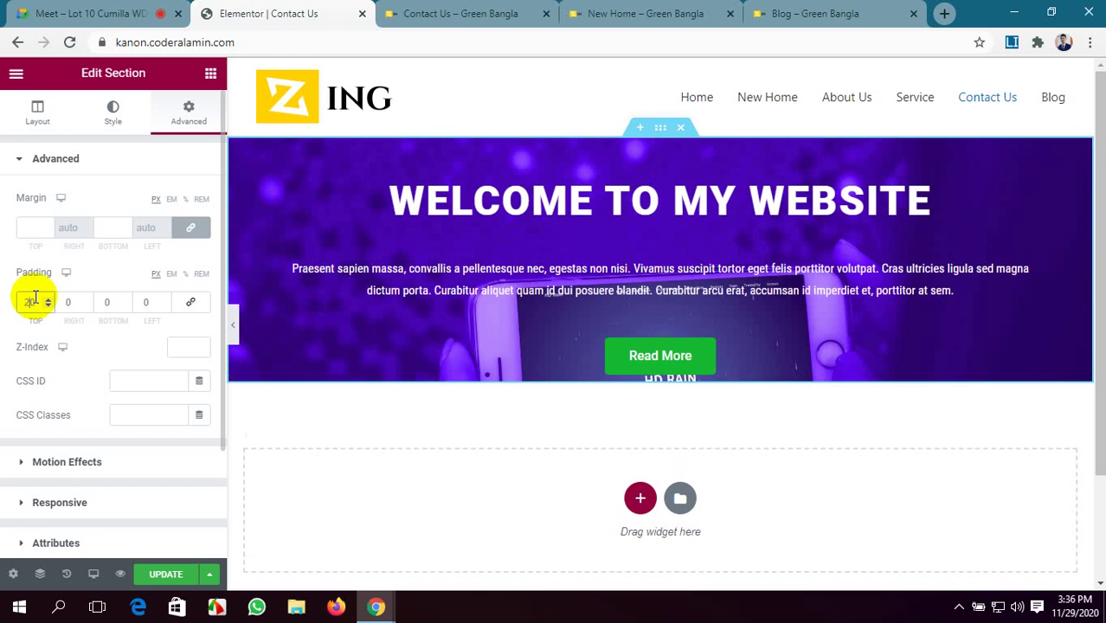
pyautogui.scroll(-3, 579, 381)
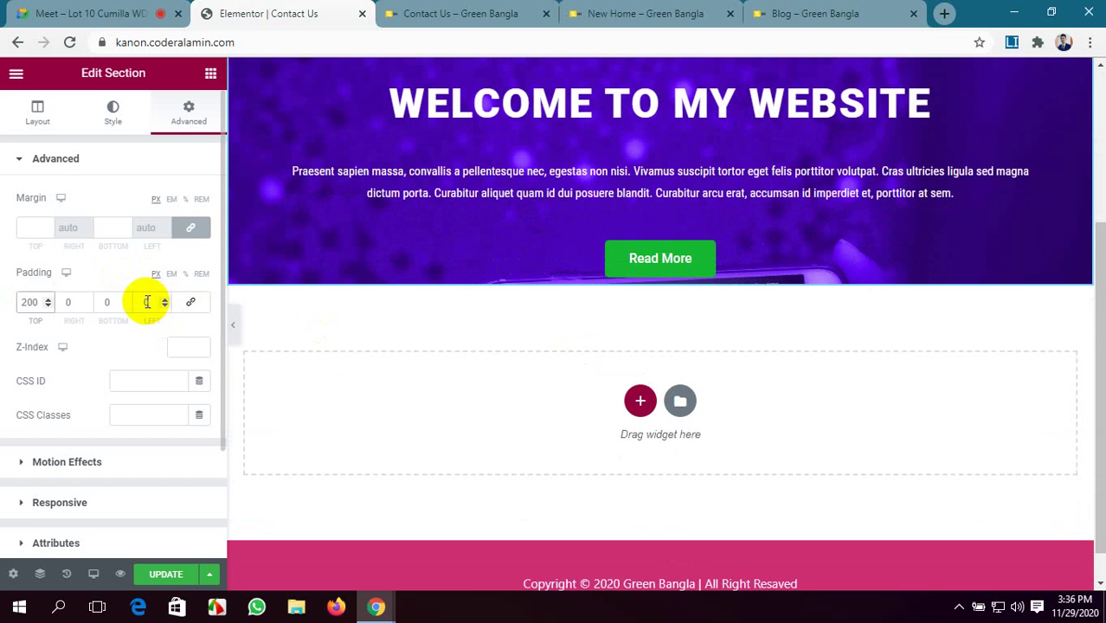
# - Try a left padding of 200 px on the banner section and reset it to 0
pyautogui.write('2000')
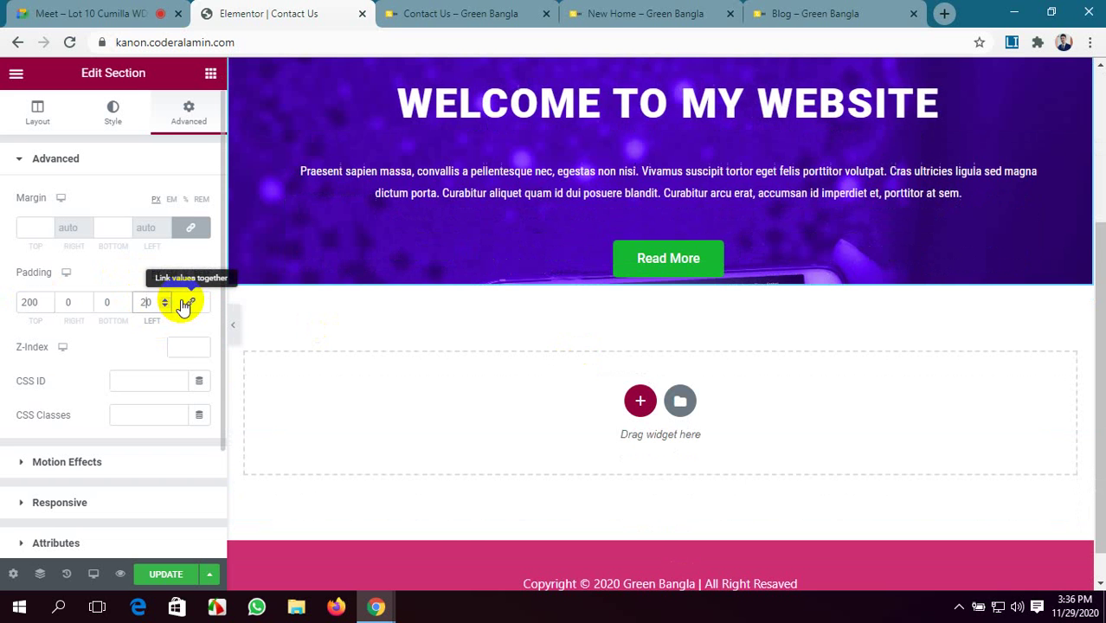
pyautogui.scroll(-8, 803, 385)
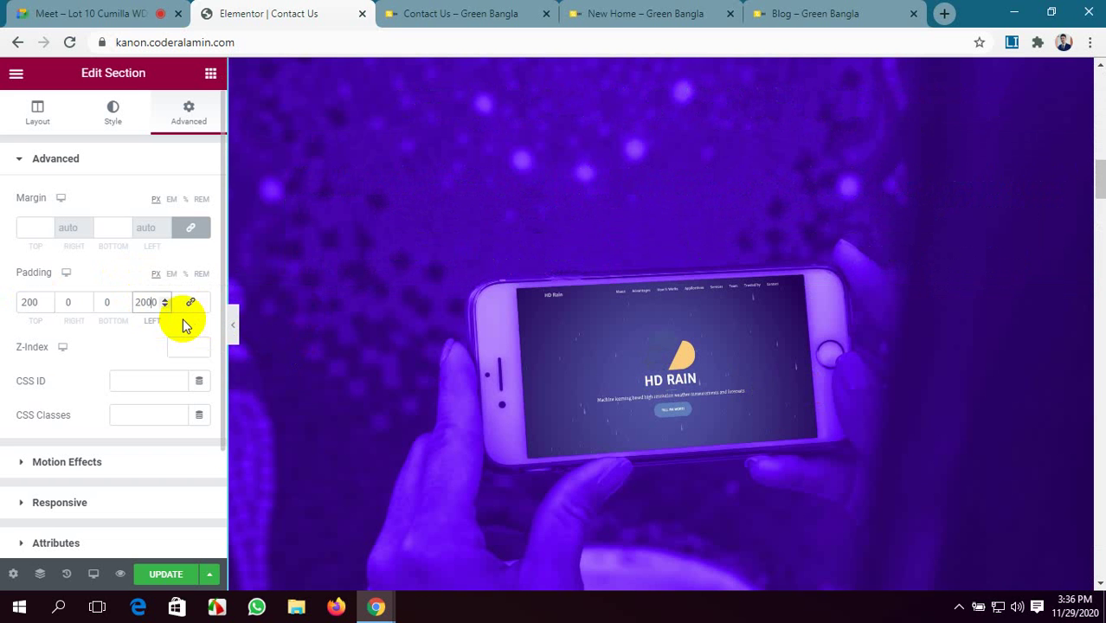
pyautogui.press('BackSpace')
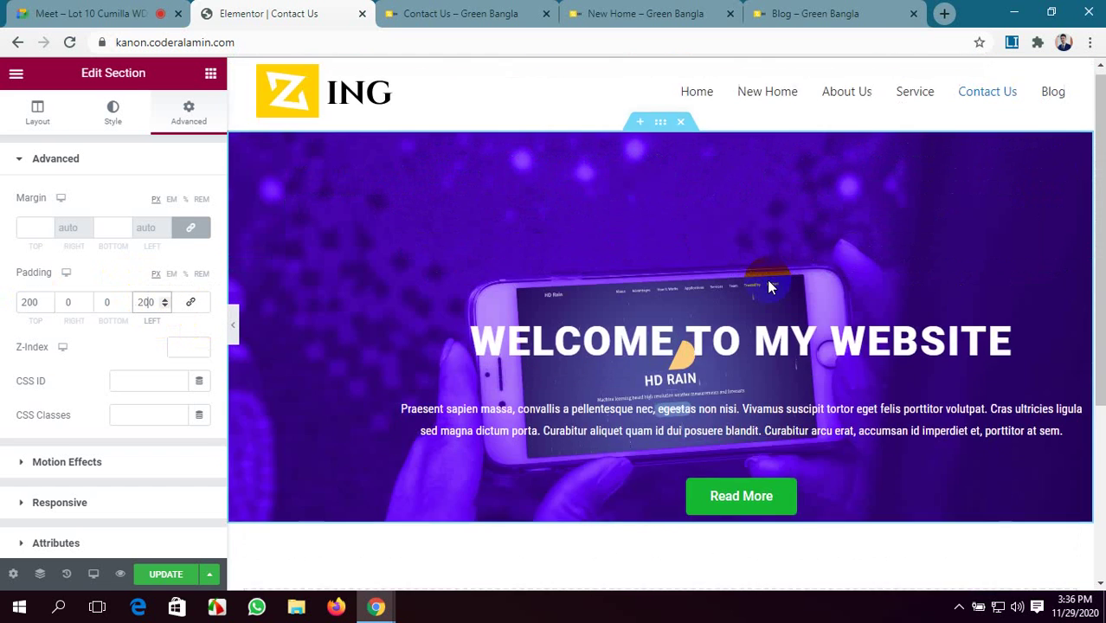
pyautogui.scroll(2, 719, 293)
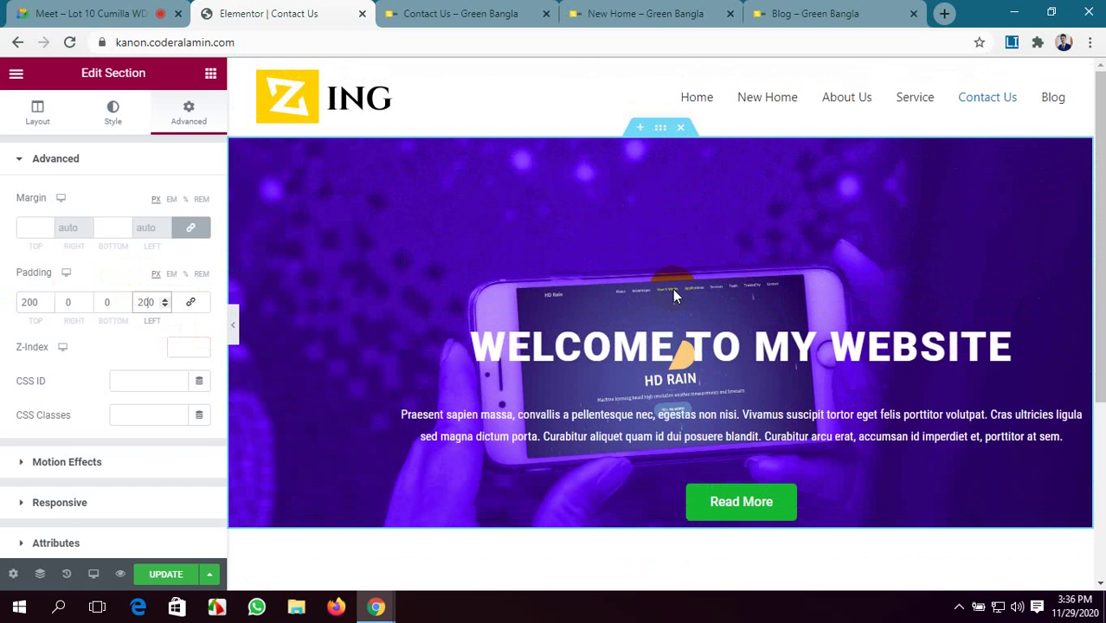
pyautogui.doubleClick(153, 301)
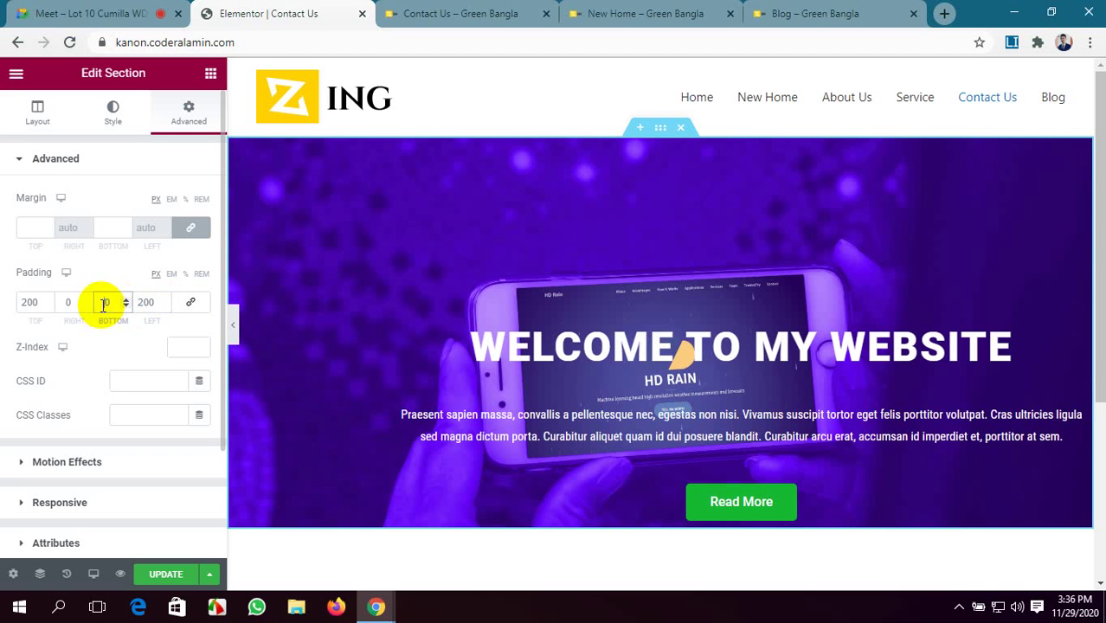
pyautogui.click(143, 303)
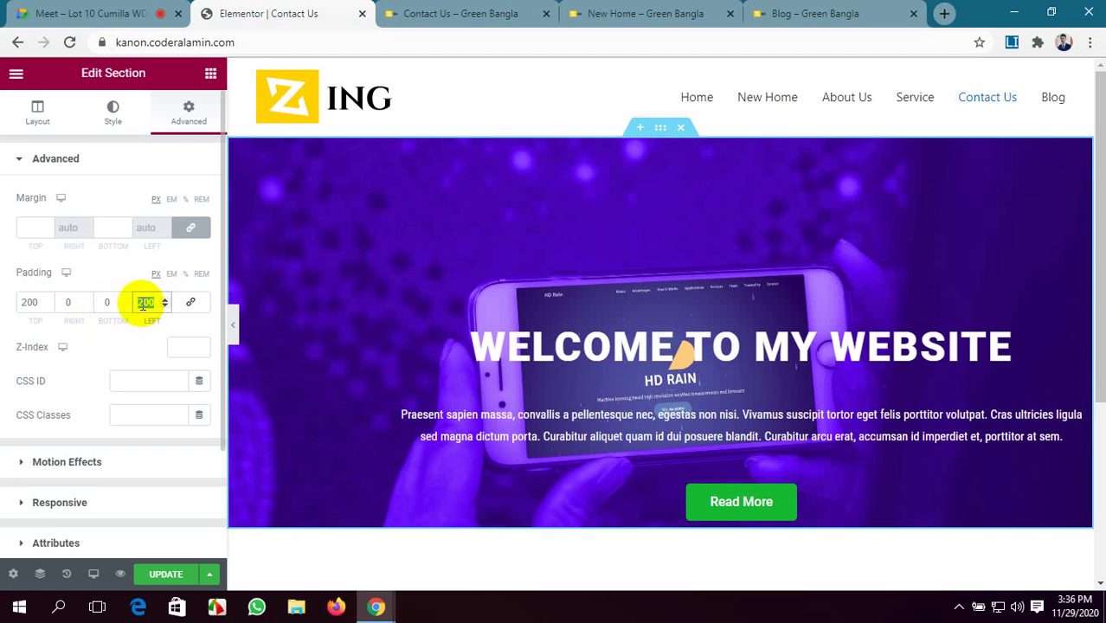
pyautogui.write('0')
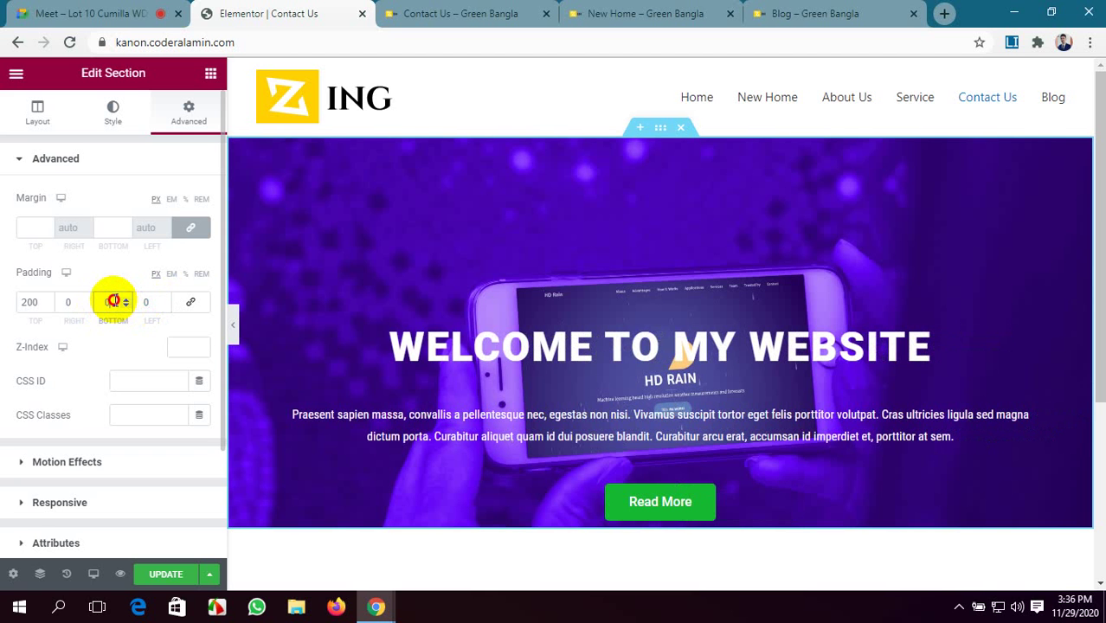
# - Set the banner section's bottom padding to 200 px
pyautogui.write('200')
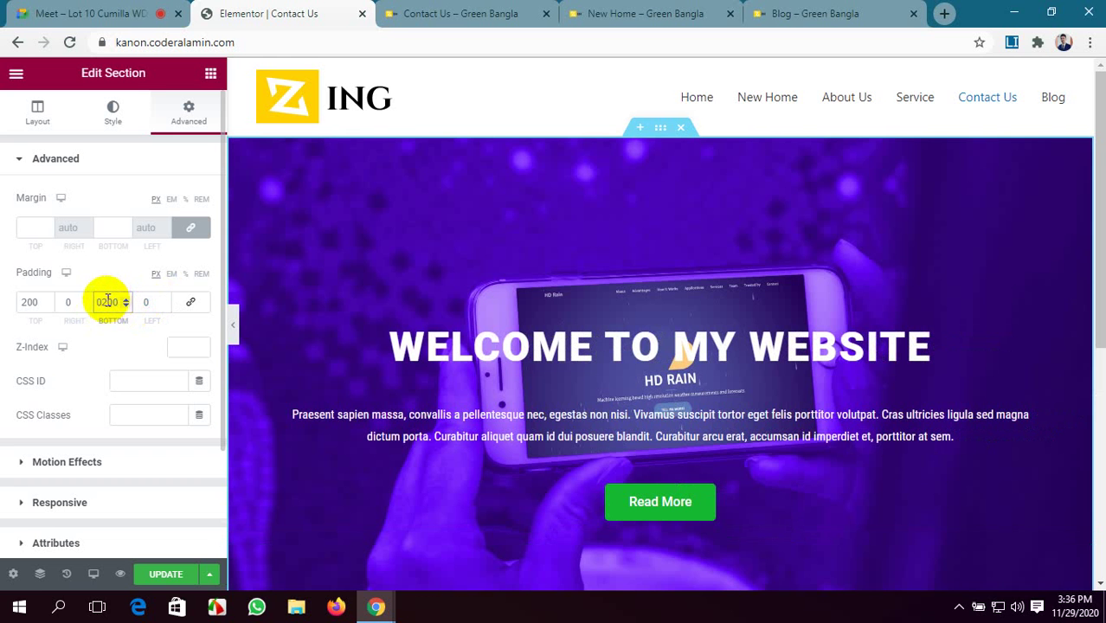
pyautogui.scroll(-4, 366, 303)
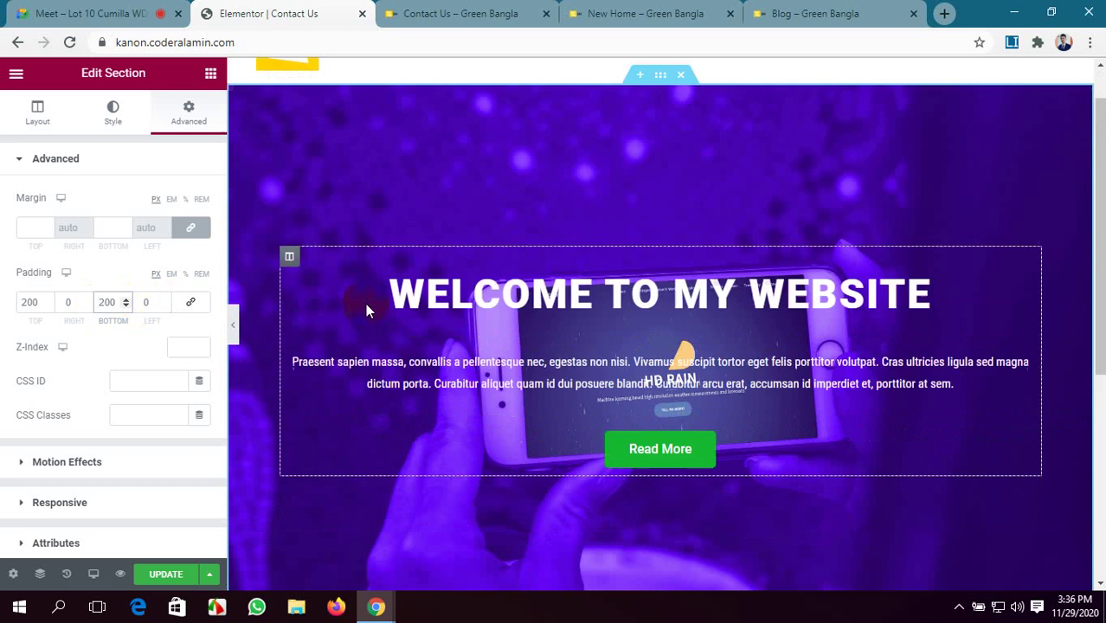
pyautogui.scroll(4, 365, 303)
pyautogui.scroll(-4, 365, 303)
pyautogui.scroll(4, 365, 310)
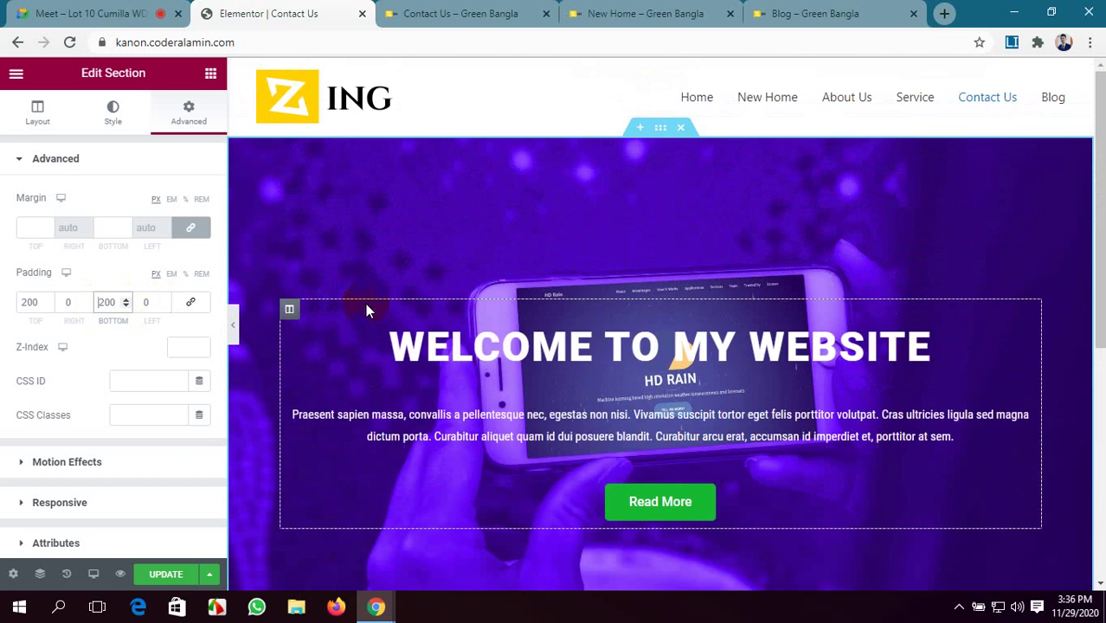
# - Update the page and view the padded banner on the live Contact Us page
pyautogui.scroll(-4, 365, 310)
pyautogui.click(162, 579)
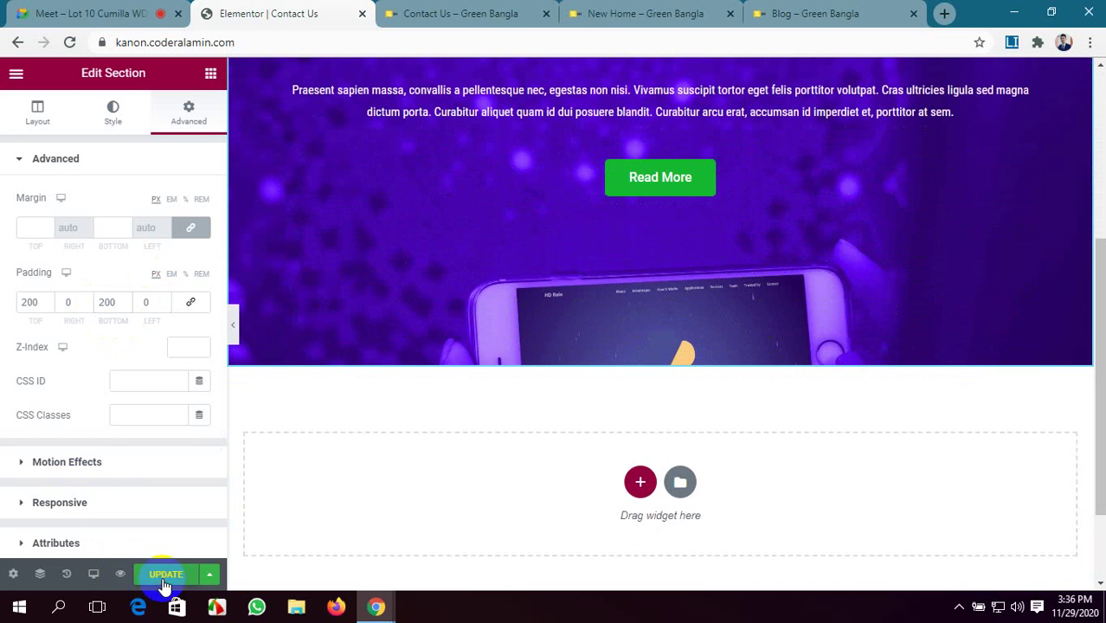
pyautogui.scroll(3, 506, 455)
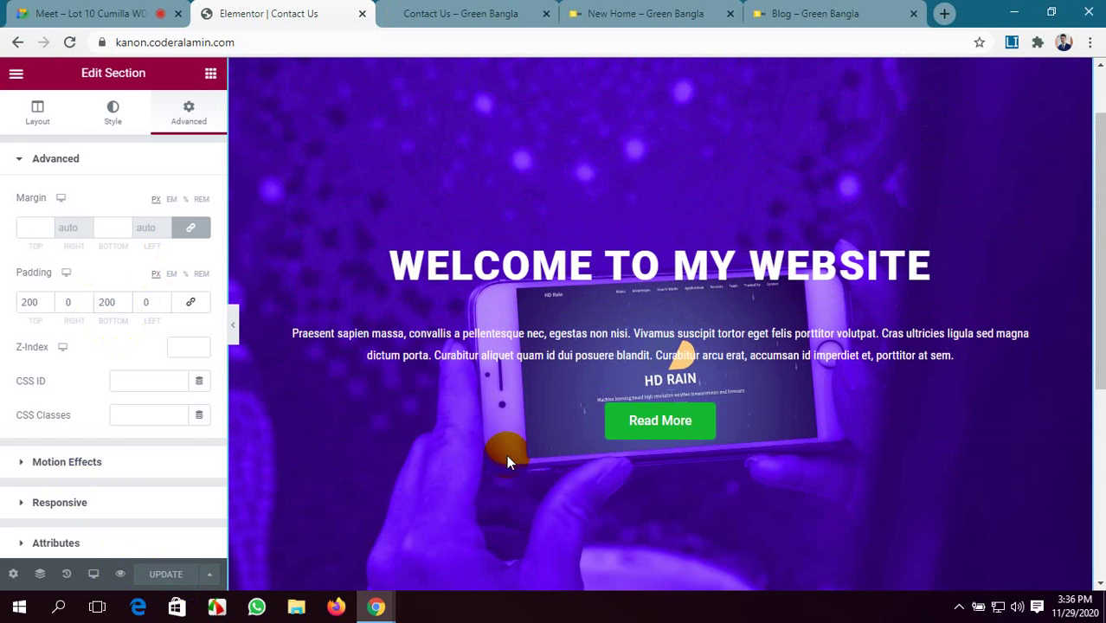
pyautogui.click(498, 9)
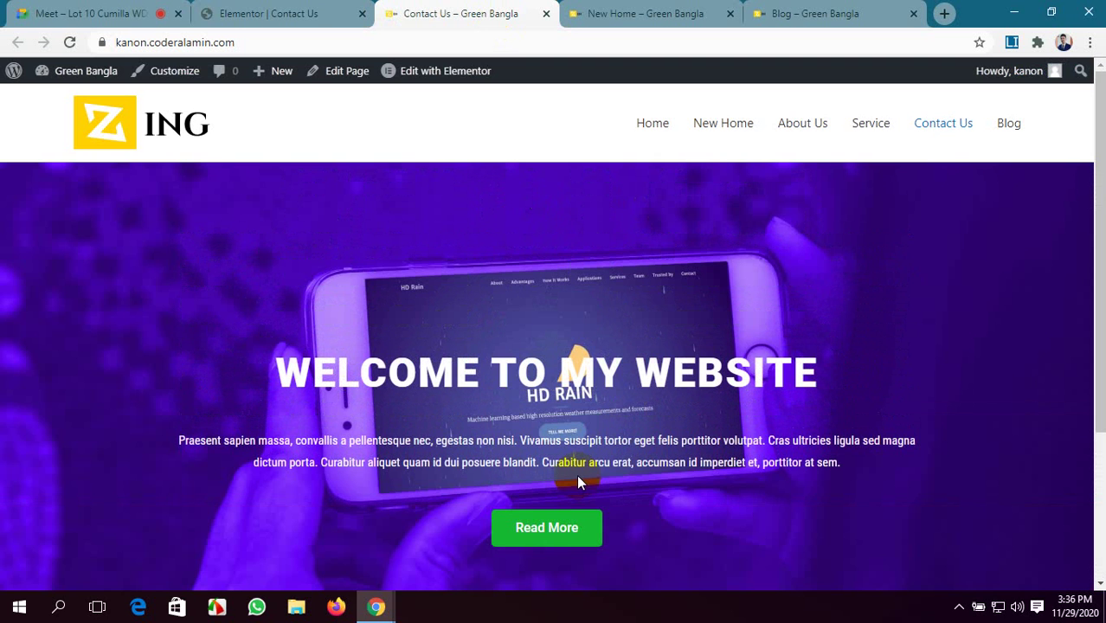
# - Return to the Contact Us page editor and enable a classic background overlay on the banner section
pyautogui.click(342, 13)
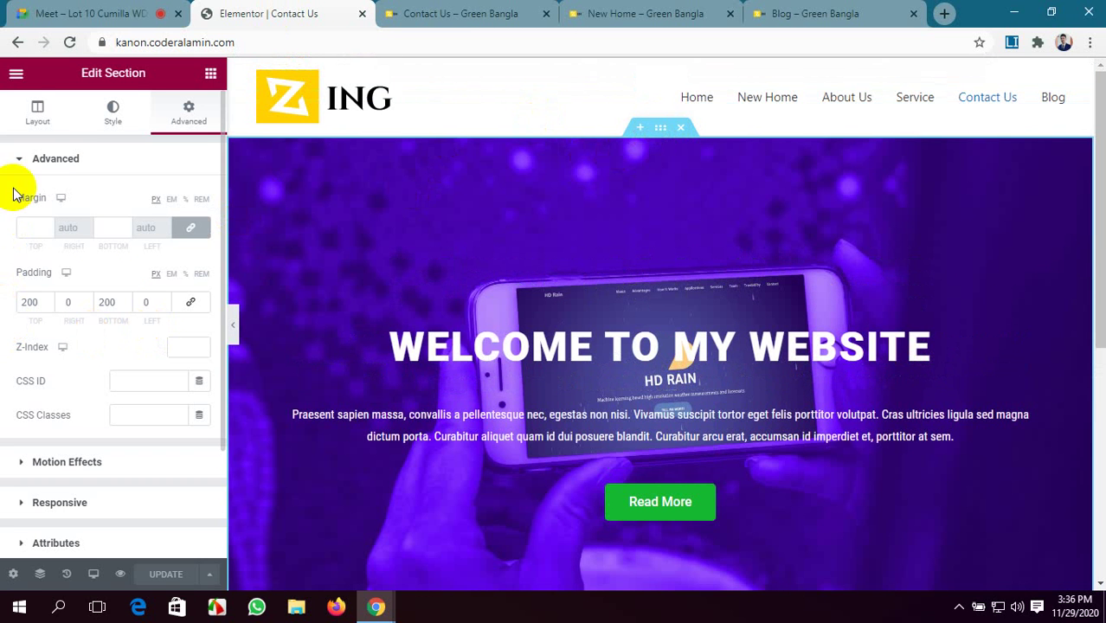
pyautogui.click(33, 120)
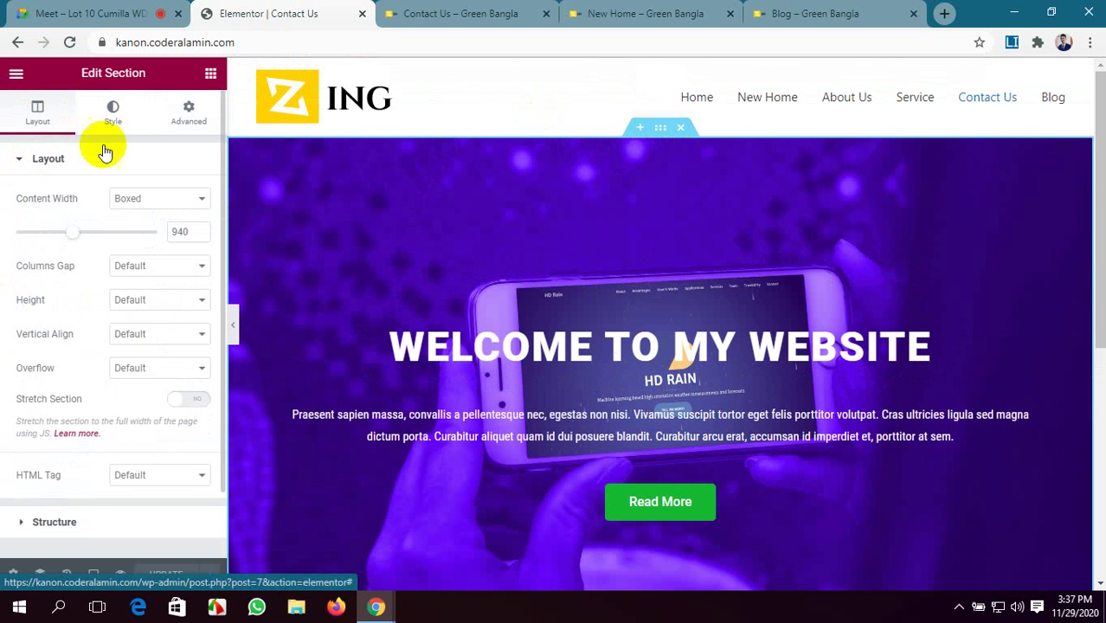
pyautogui.click(112, 115)
pyautogui.scroll(-1, 94, 338)
pyautogui.scroll(1, 94, 338)
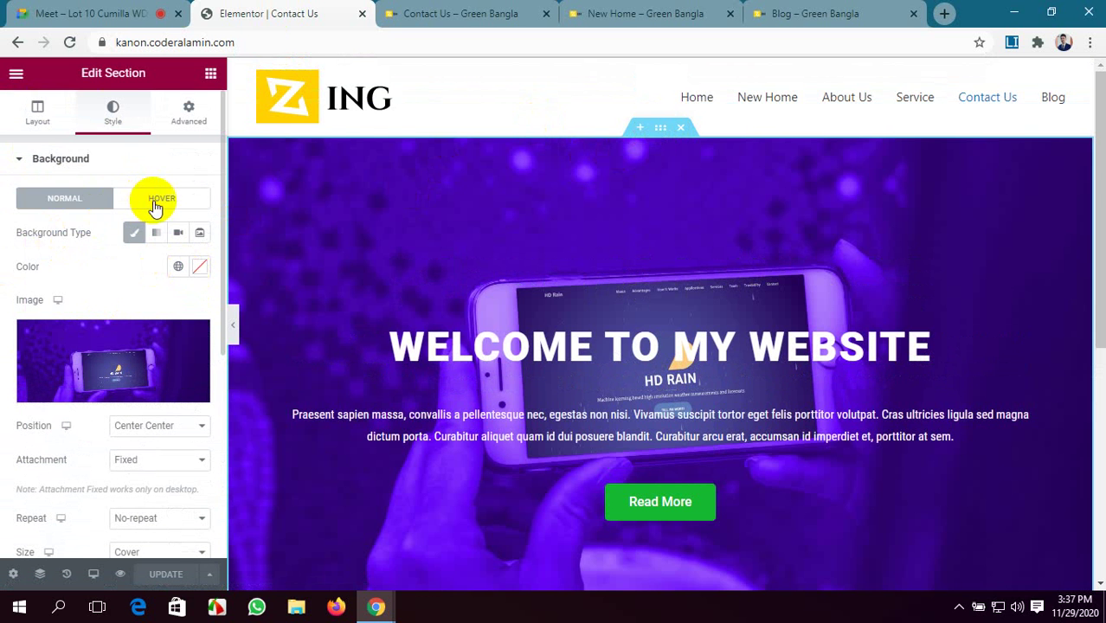
pyautogui.scroll(-4, 61, 304)
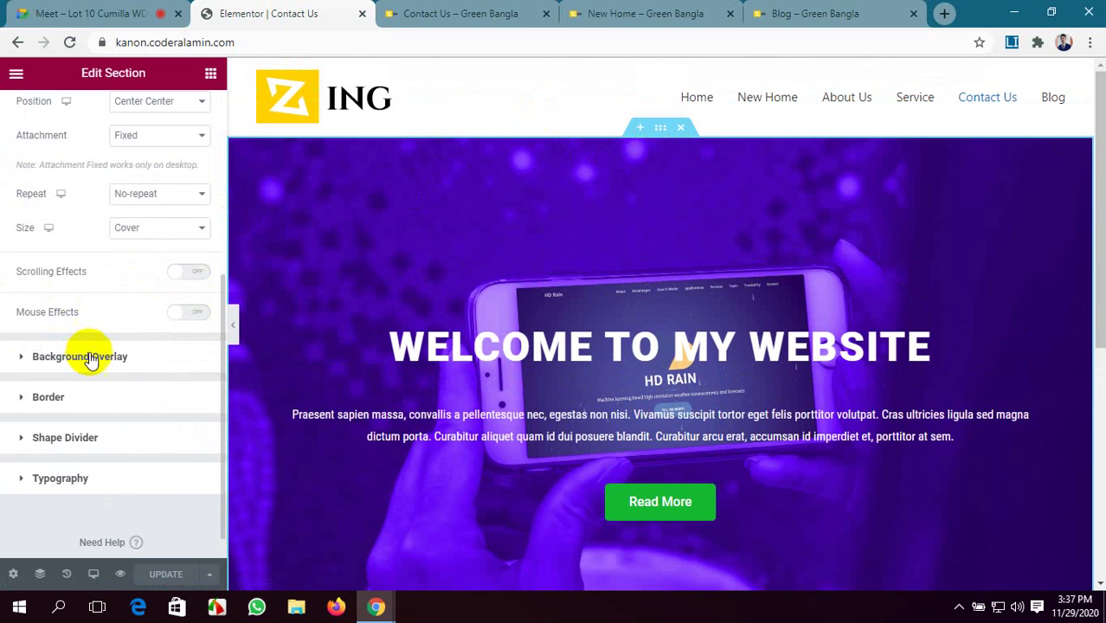
pyautogui.click(93, 357)
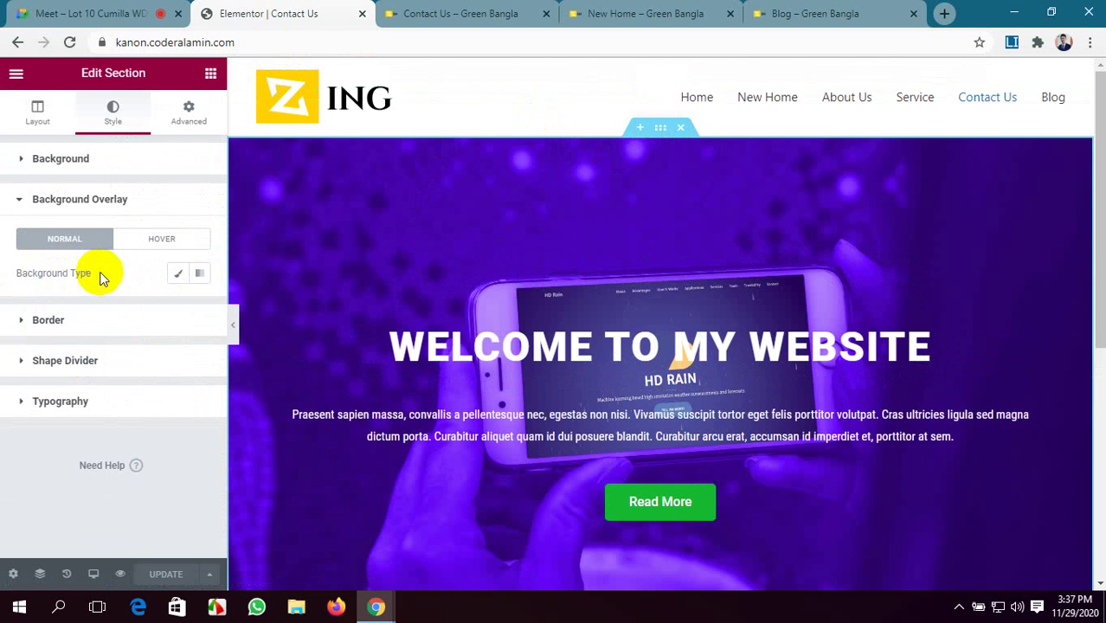
pyautogui.click(176, 273)
# - Insert foodiesfeed.com_Wedding_15-crop.jpg from the media library as the banner section's overlay image
pyautogui.click(133, 402)
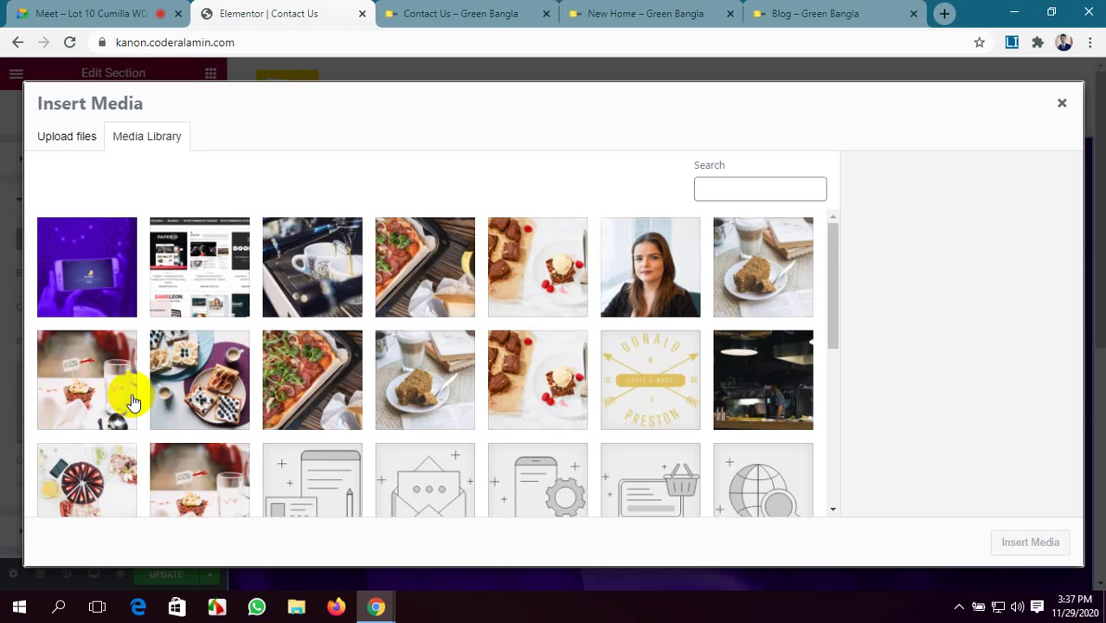
pyautogui.scroll(-3, 259, 355)
pyautogui.scroll(2, 262, 356)
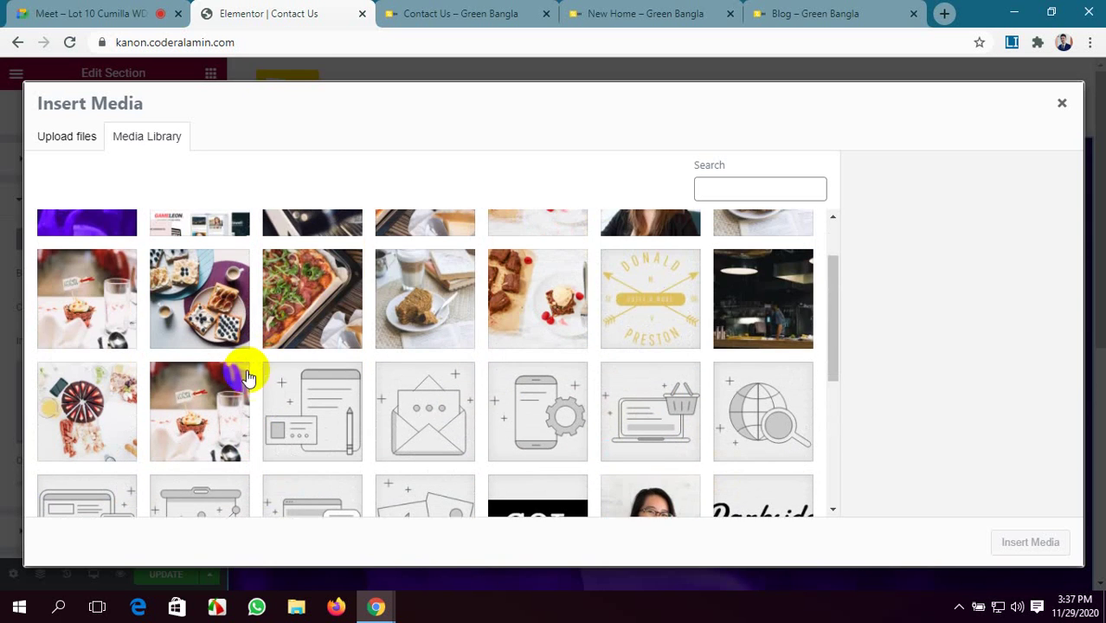
pyautogui.click(206, 393)
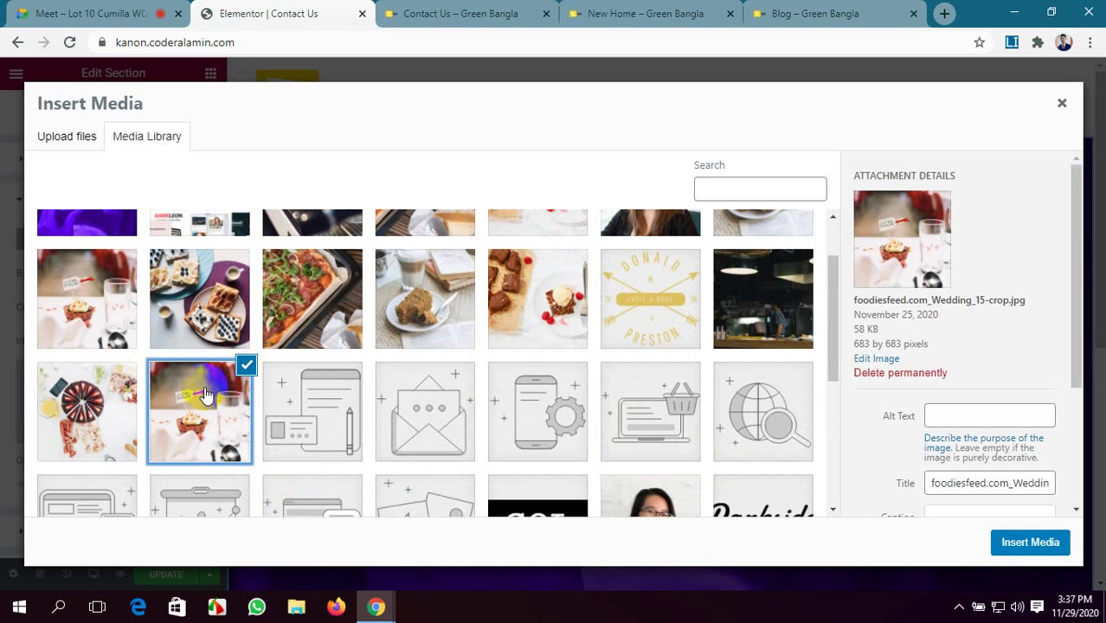
pyautogui.click(1032, 543)
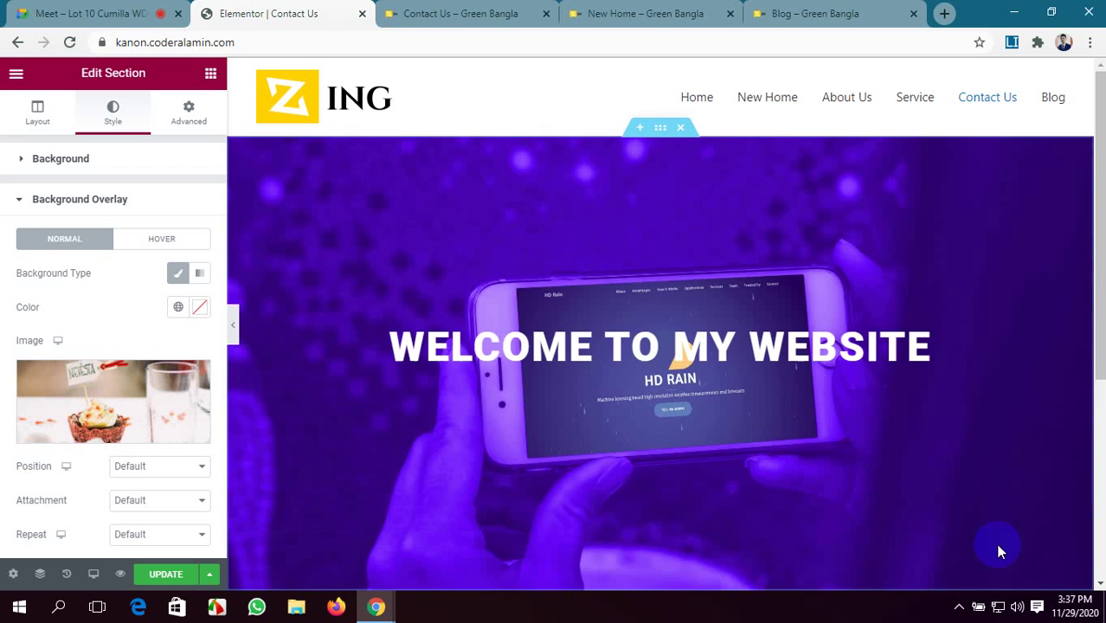
# - Set the overlay image's position to Center Center
pyautogui.scroll(-4, 619, 372)
pyautogui.scroll(-2, 61, 407)
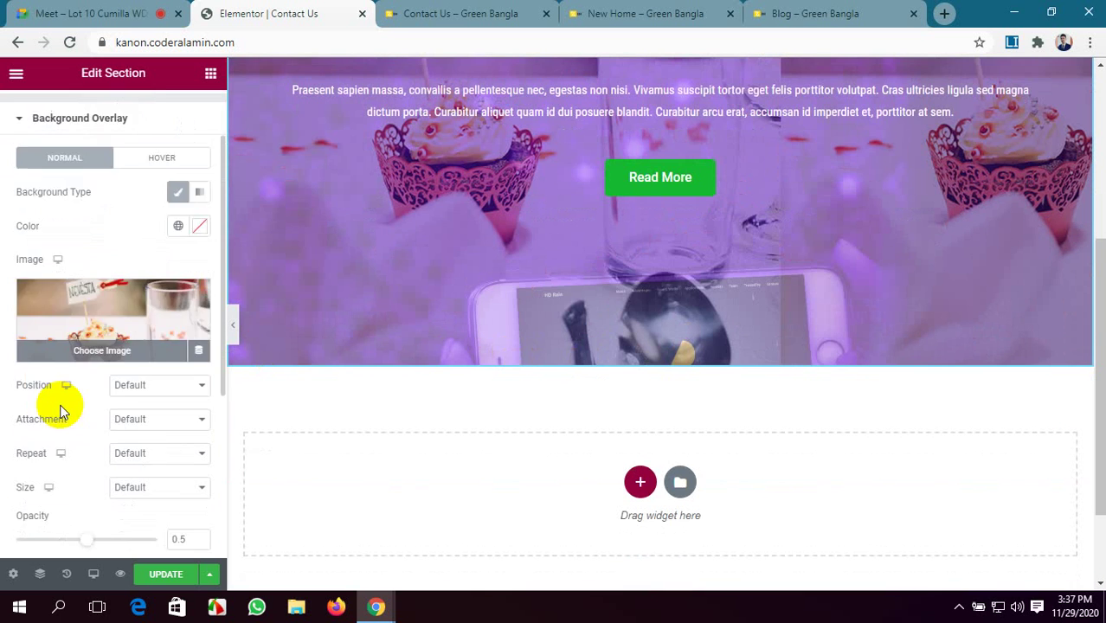
pyautogui.click(155, 312)
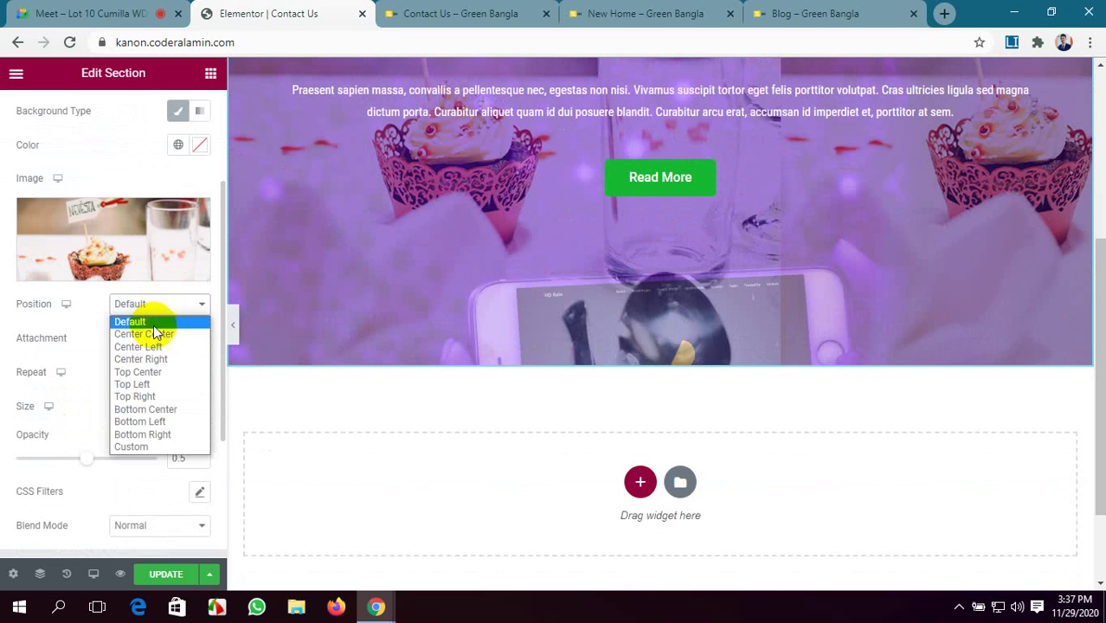
pyautogui.click(156, 330)
pyautogui.scroll(2, 161, 354)
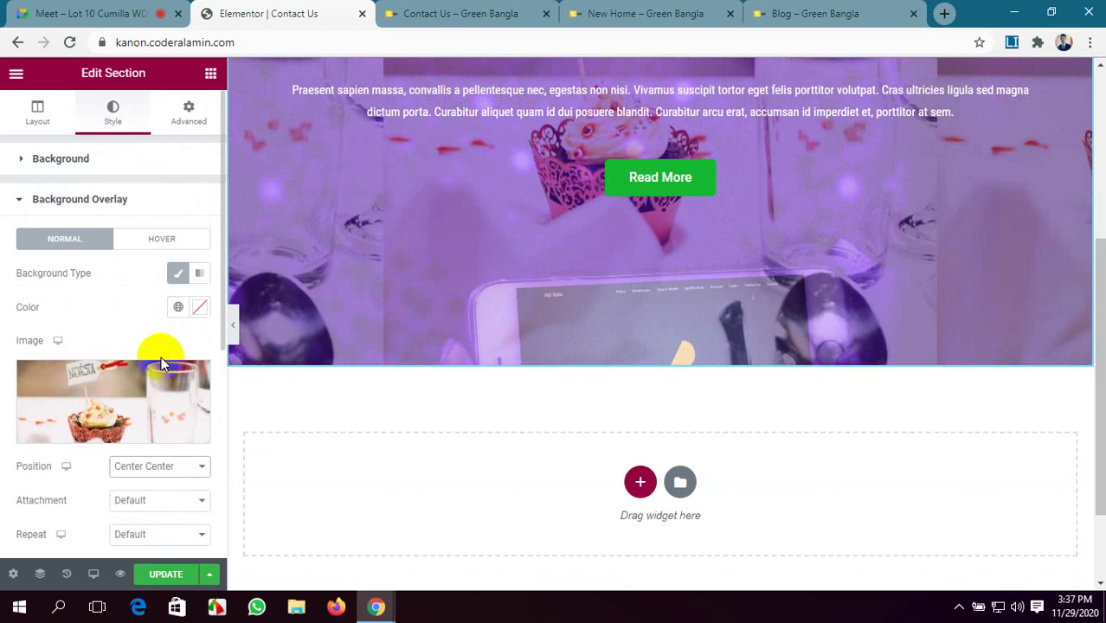
pyautogui.scroll(-2, 147, 411)
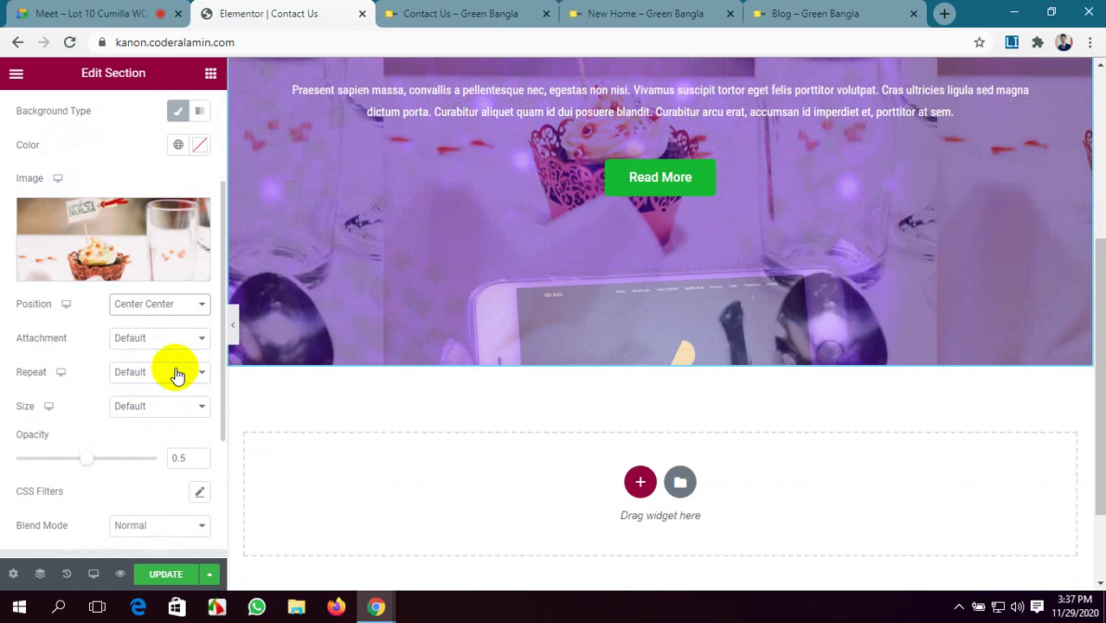
# - Set the overlay image's repeat to No-repeat and its size to Cover
pyautogui.click(173, 373)
pyautogui.click(173, 402)
pyautogui.scroll(4, 491, 368)
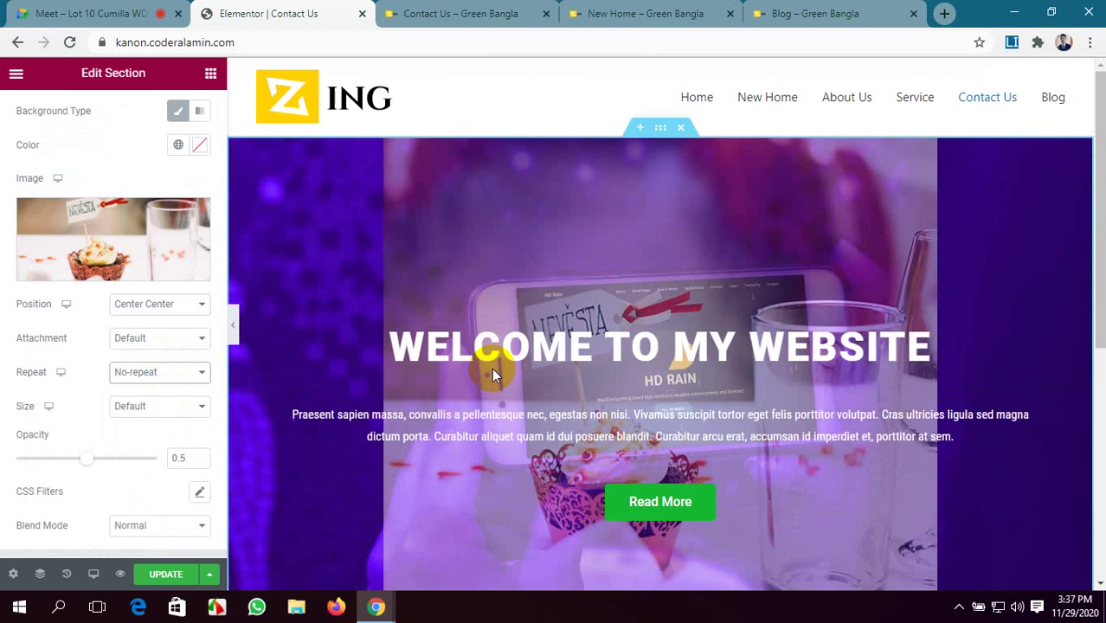
pyautogui.scroll(-2, 424, 374)
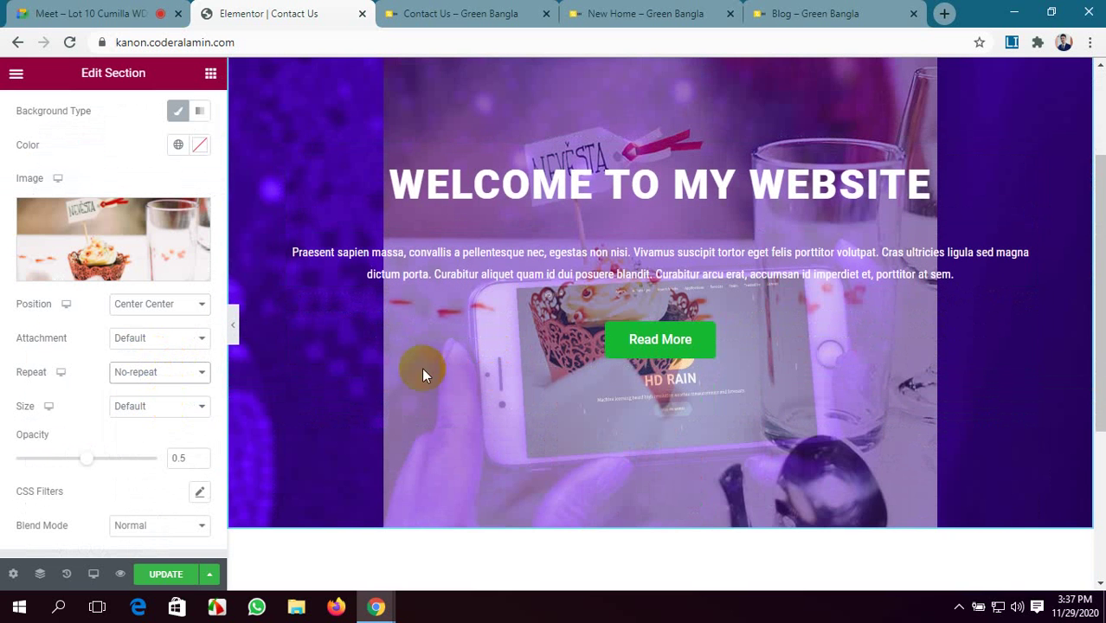
pyautogui.click(168, 407)
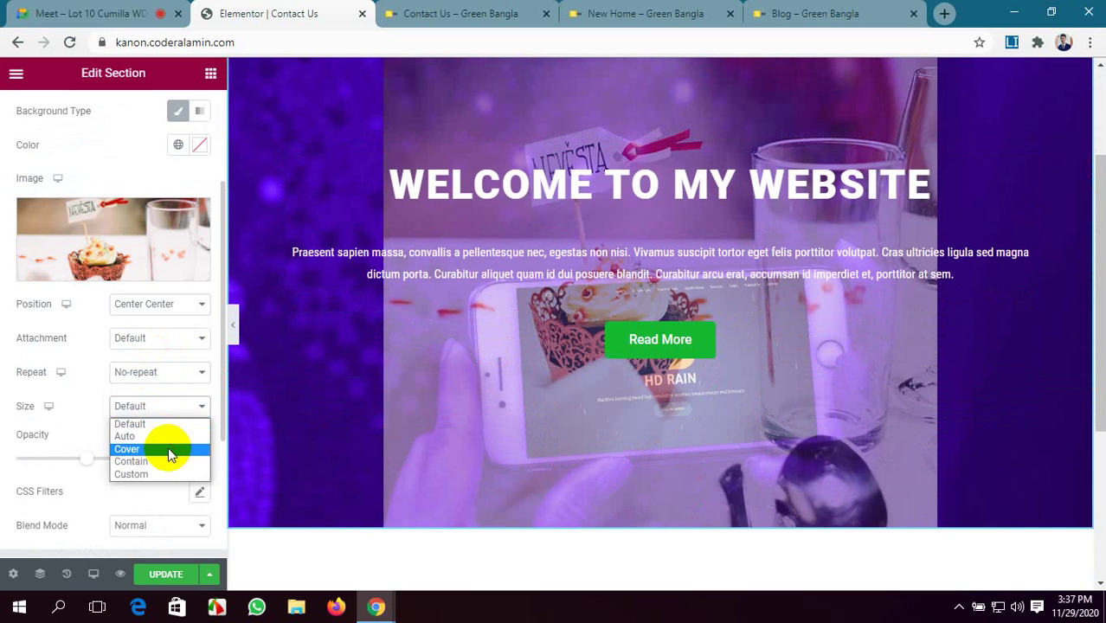
pyautogui.click(167, 449)
pyautogui.scroll(2, 585, 363)
pyautogui.scroll(-3, 537, 368)
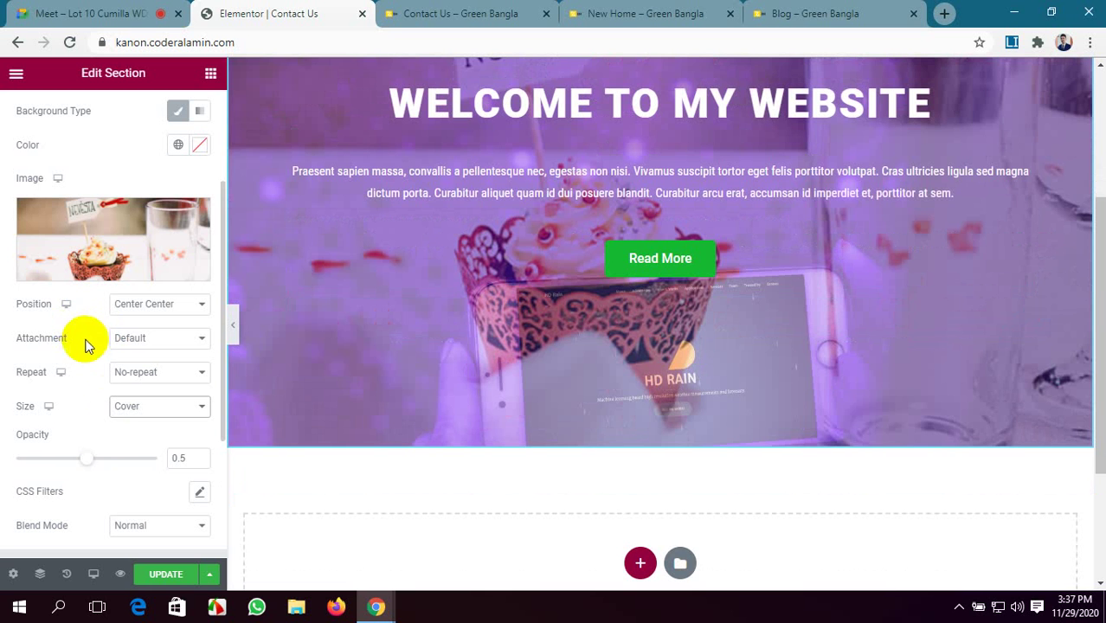
# - Lower the background overlay's opacity to 0.29 and check the whole banner in the preview
pyautogui.moveTo(84, 463); pyautogui.dragTo(62, 468)
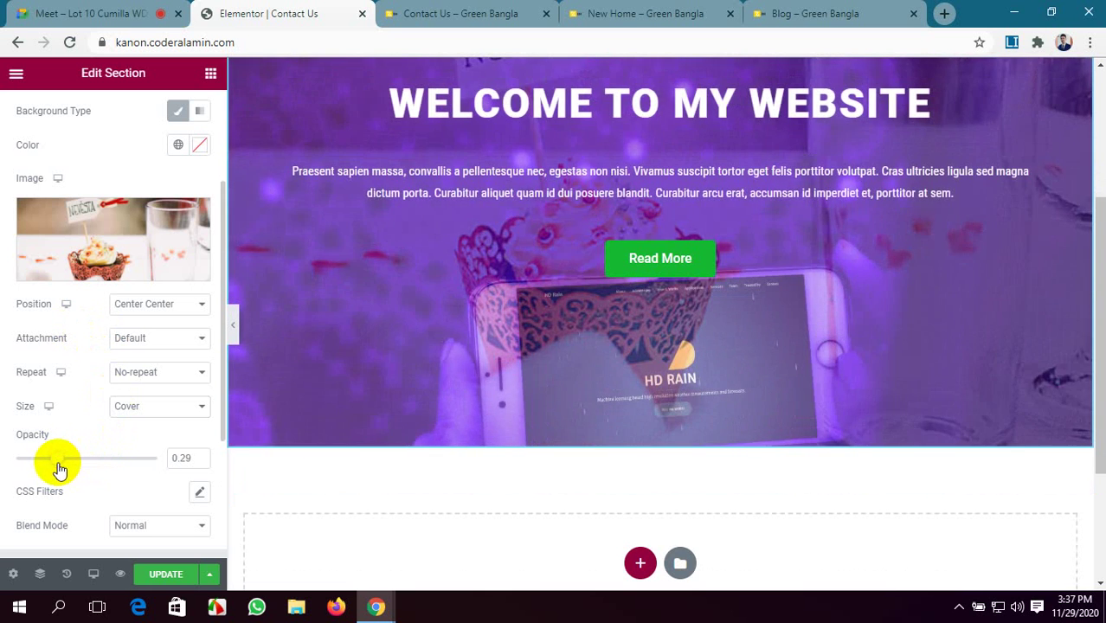
pyautogui.scroll(3, 373, 423)
pyautogui.scroll(-4, 373, 422)
pyautogui.scroll(4, 373, 422)
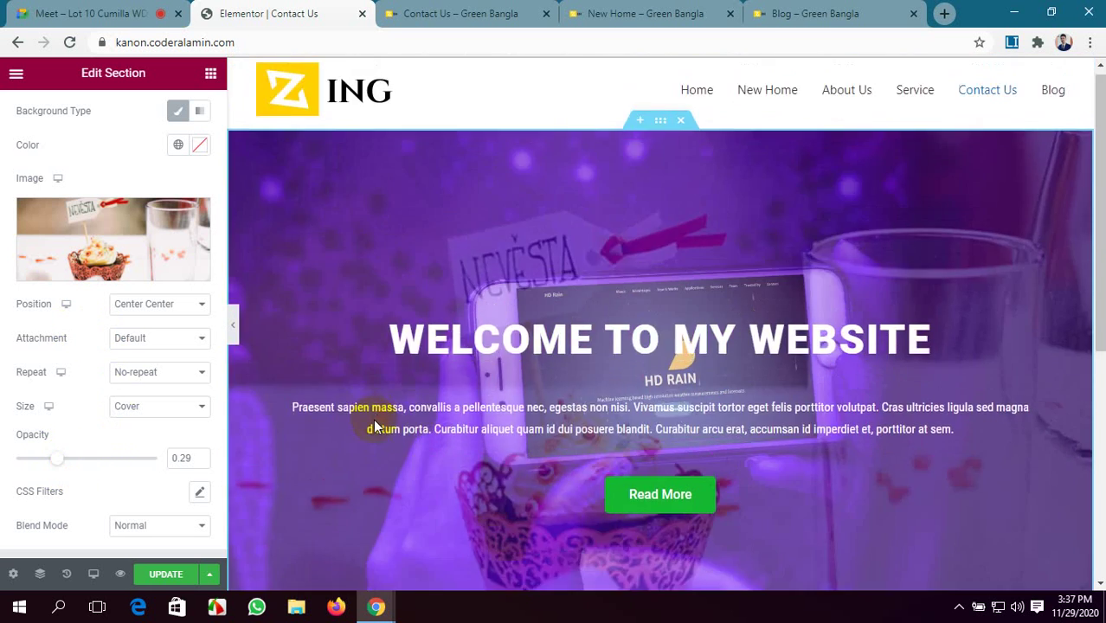
pyautogui.scroll(-3, 373, 419)
pyautogui.scroll(3, 376, 423)
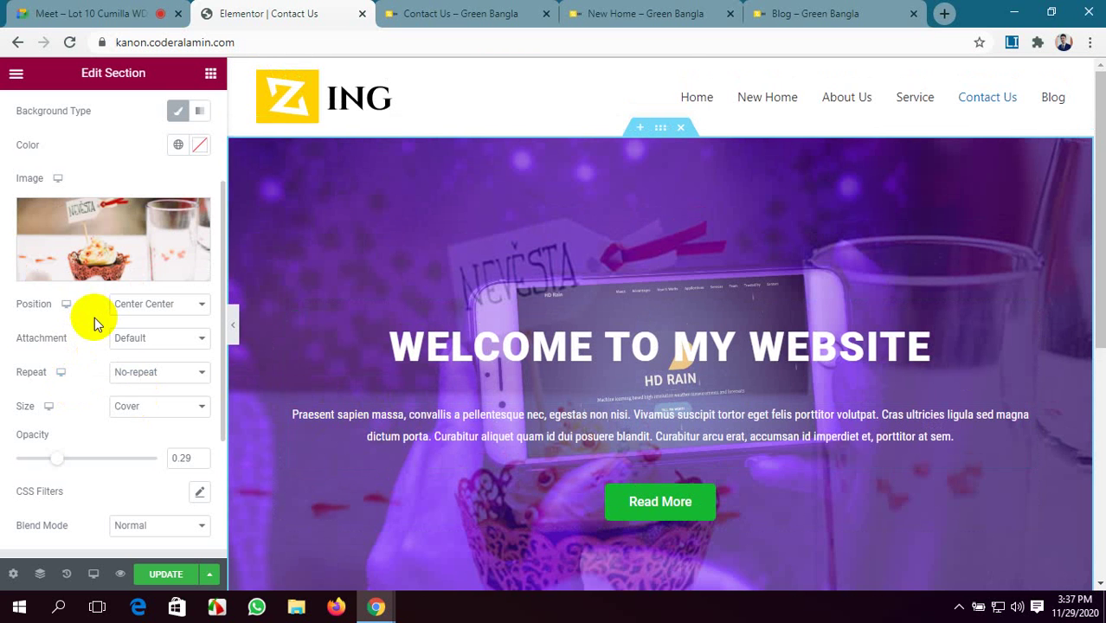
pyautogui.scroll(1, 94, 317)
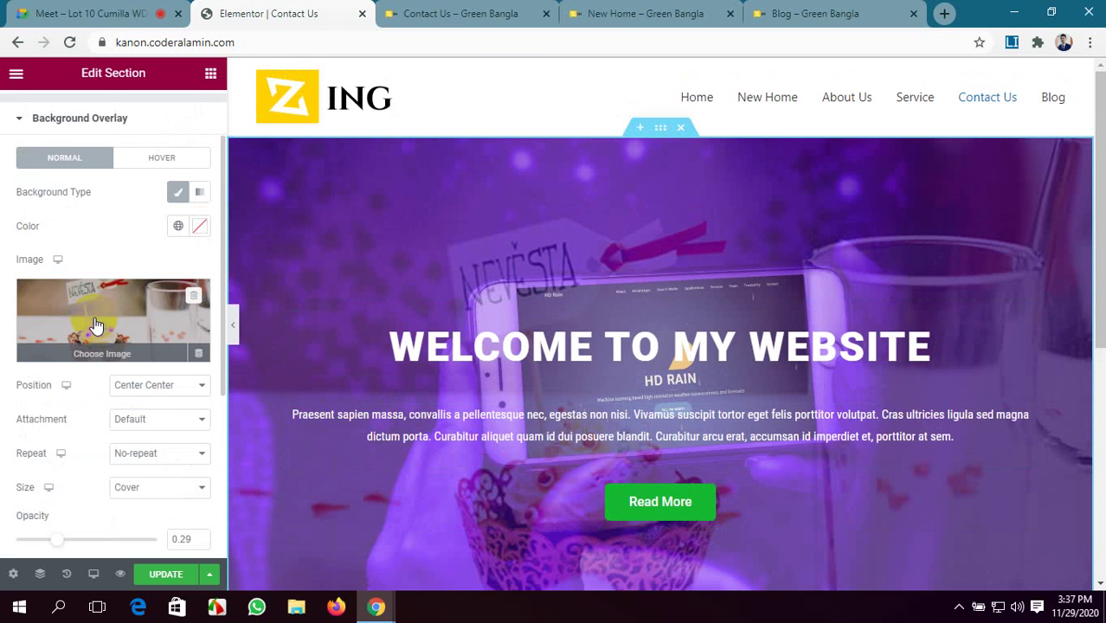
pyautogui.click(194, 299)
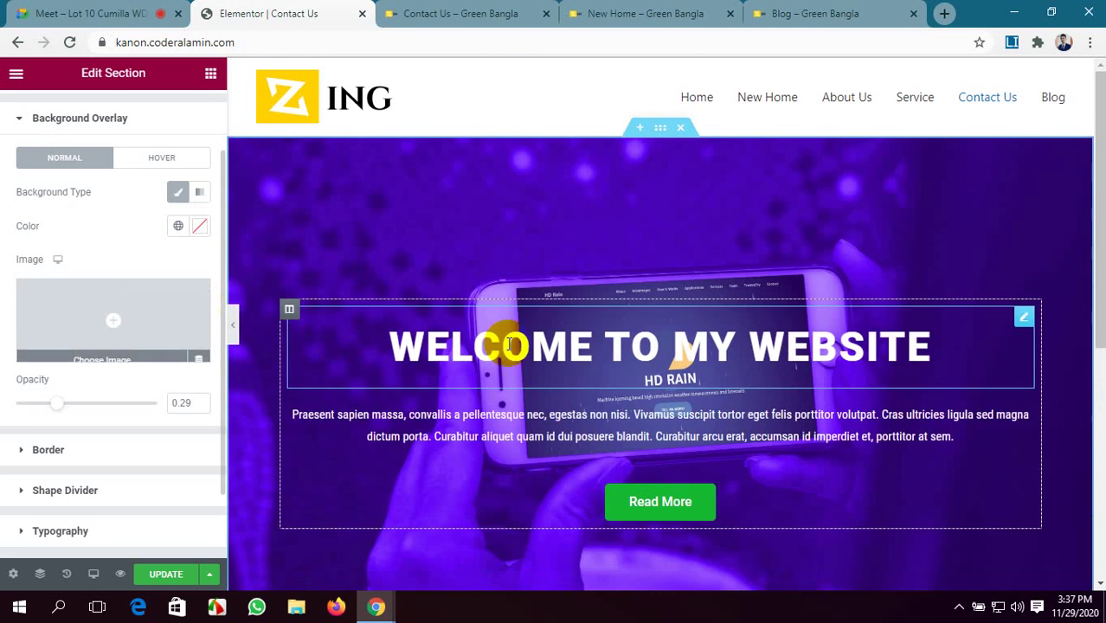
pyautogui.click(119, 326)
pyautogui.scroll(-3, 419, 328)
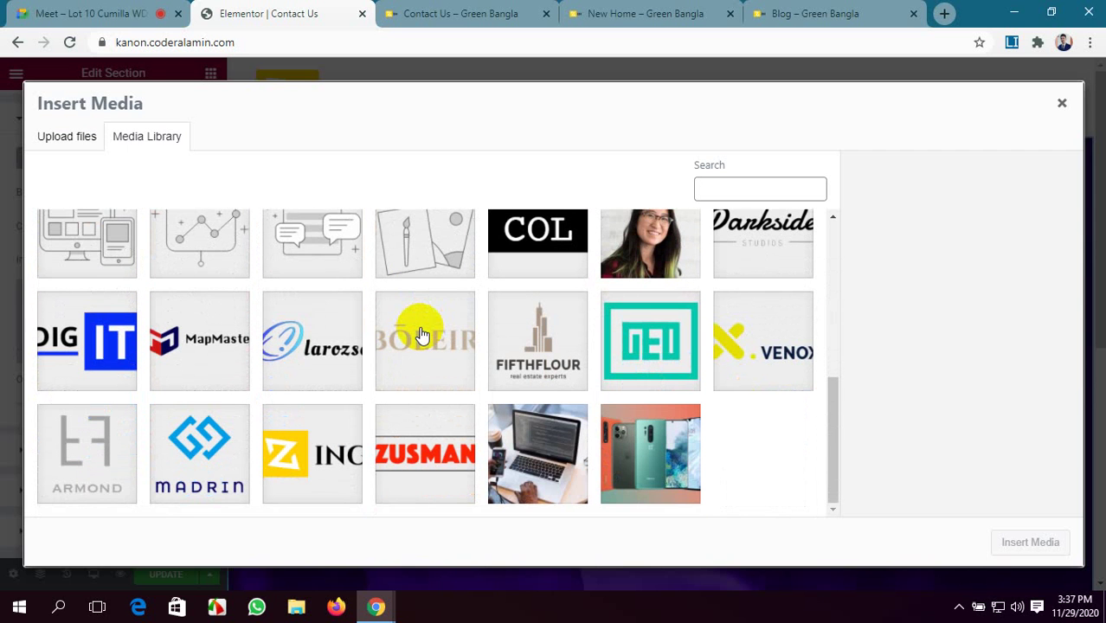
pyautogui.click(564, 470)
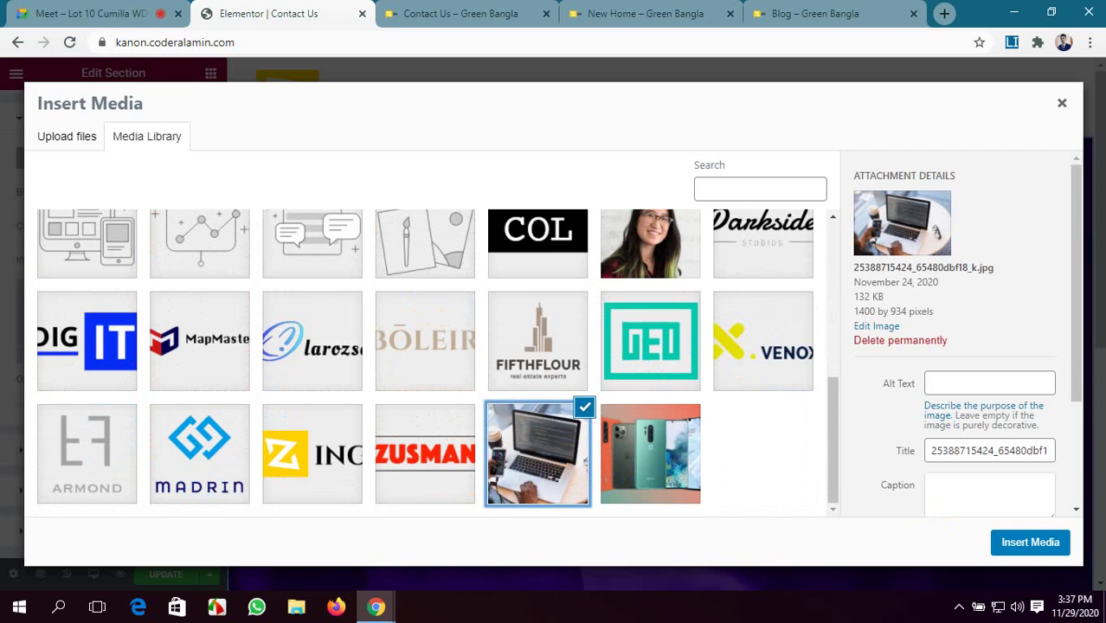
pyautogui.click(1030, 544)
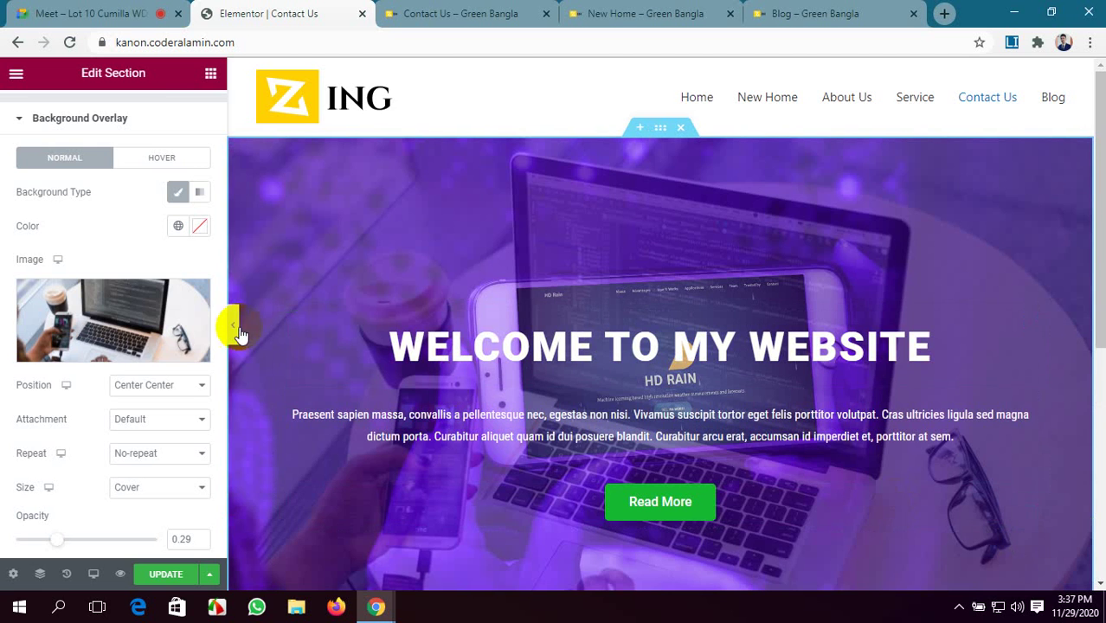
# - Set the laptop overlay image's position to Bottom Center
pyautogui.scroll(-3, 80, 327)
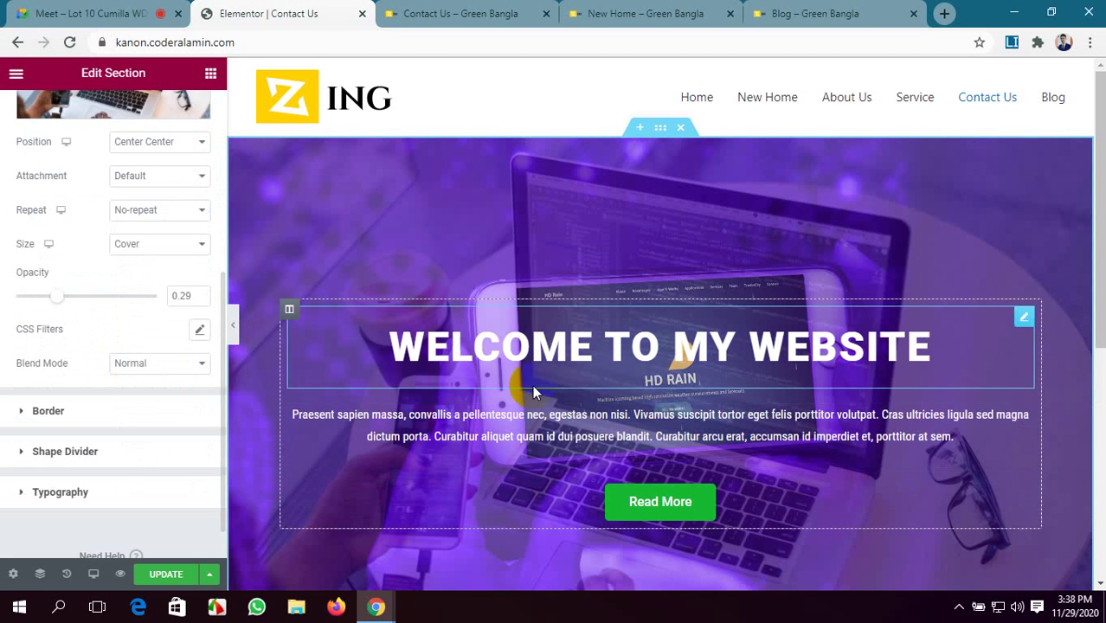
pyautogui.scroll(5, 110, 351)
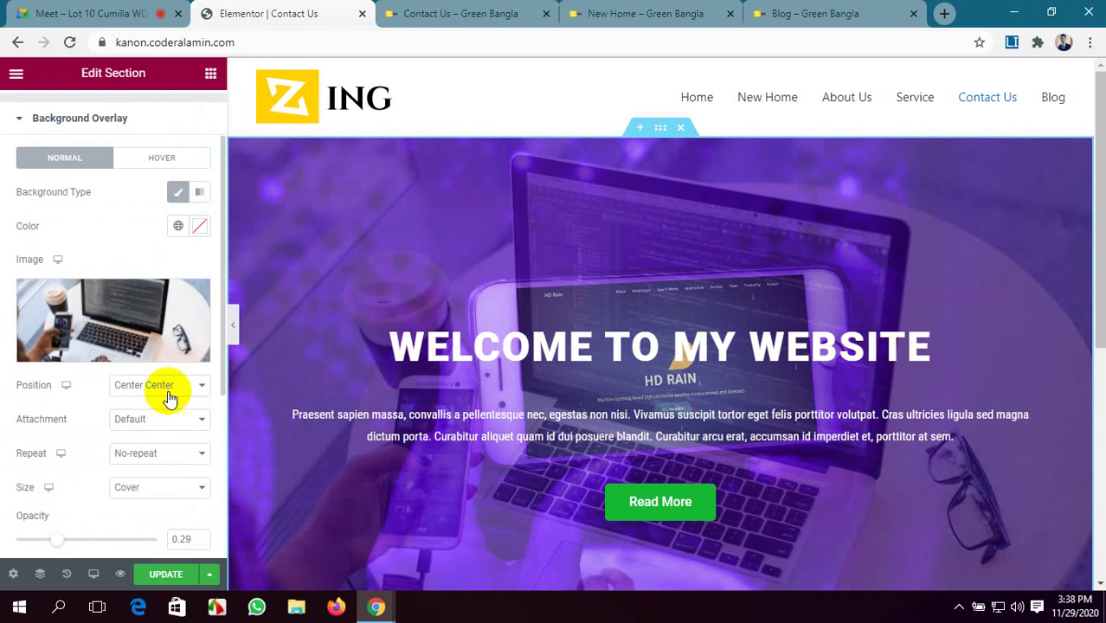
pyautogui.click(176, 387)
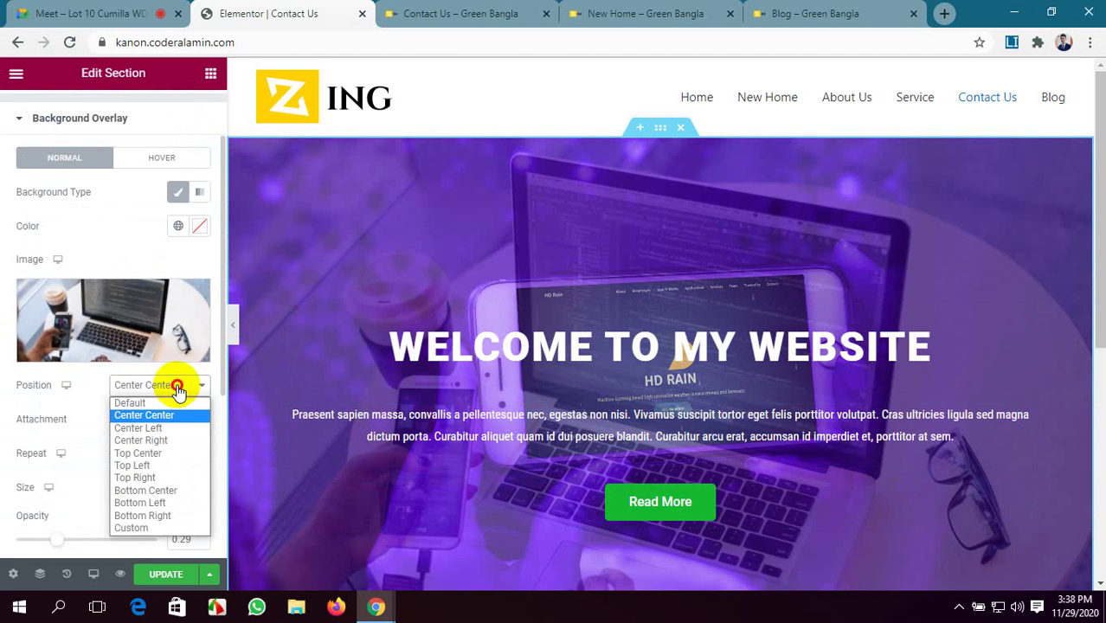
pyautogui.click(190, 490)
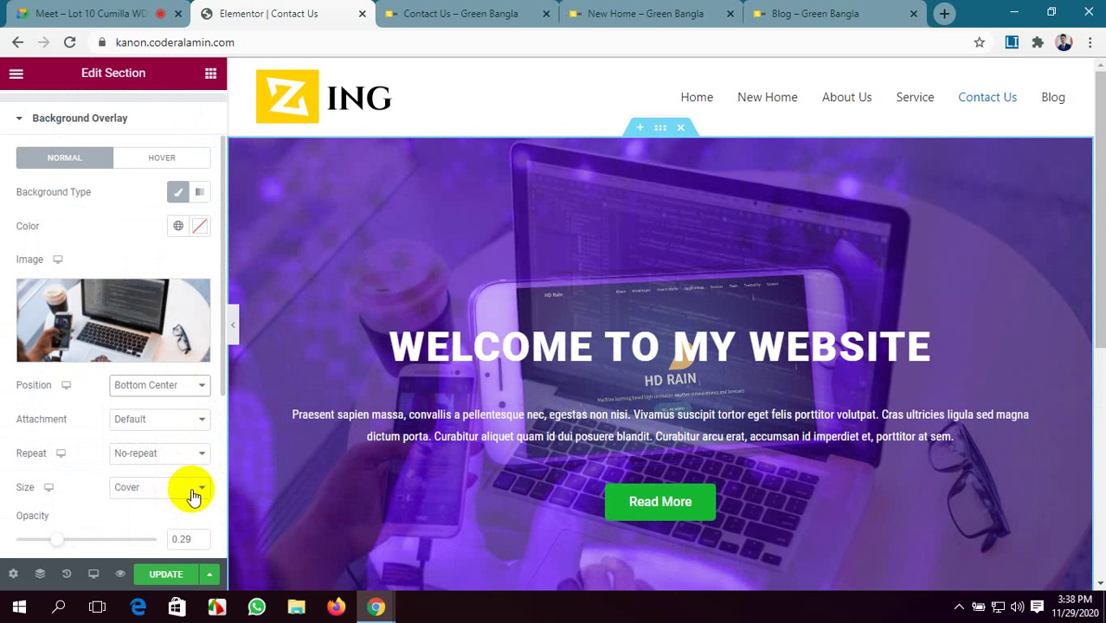
# - Try the Fixed attachment on the overlay image while scrolling the banner, and reset it to Default
pyautogui.click(172, 424)
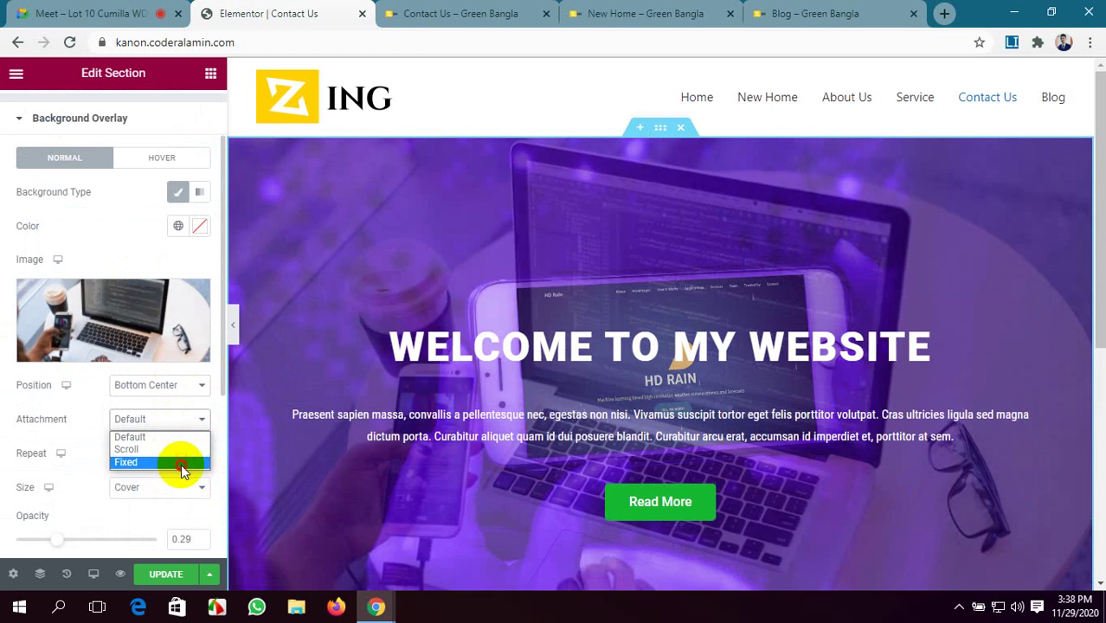
pyautogui.click(181, 463)
pyautogui.scroll(-5, 532, 394)
pyautogui.scroll(5, 532, 394)
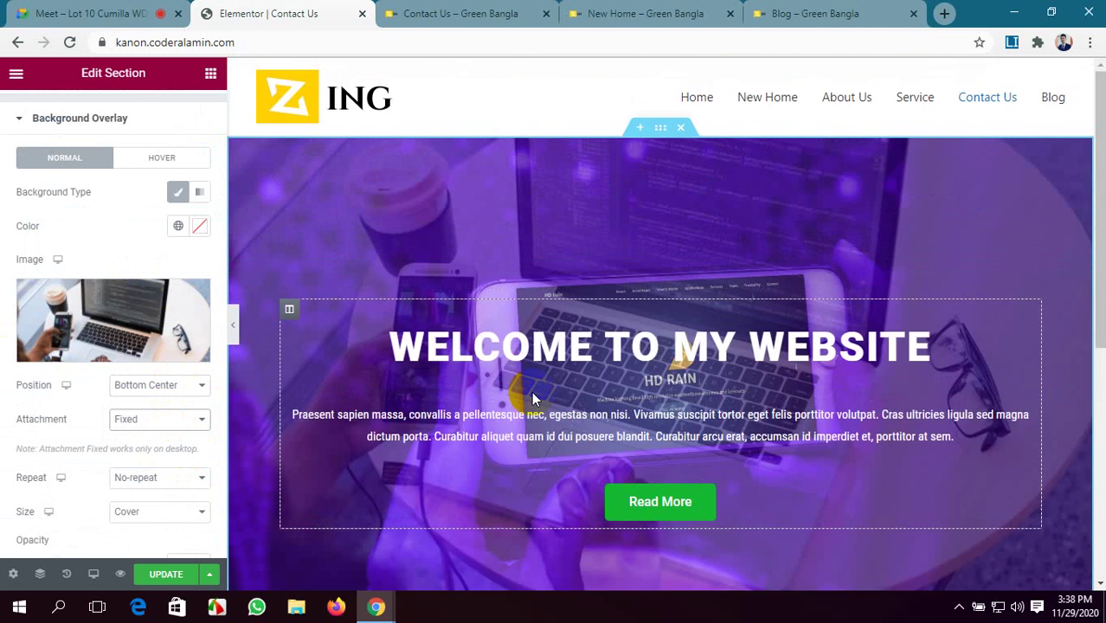
pyautogui.scroll(-4, 531, 394)
pyautogui.scroll(3, 532, 394)
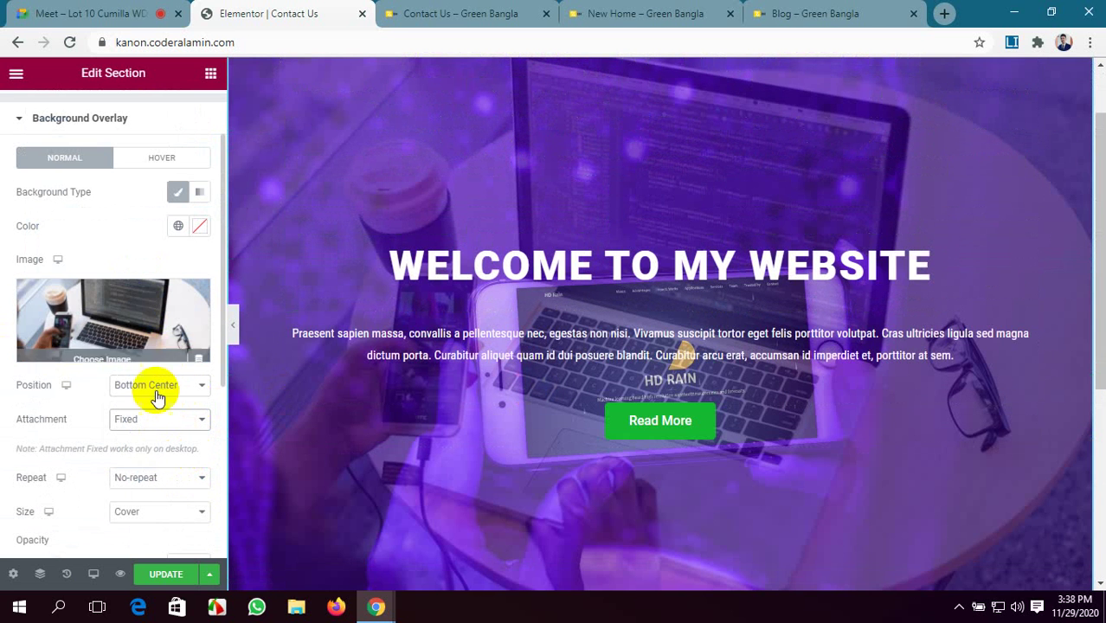
pyautogui.click(171, 424)
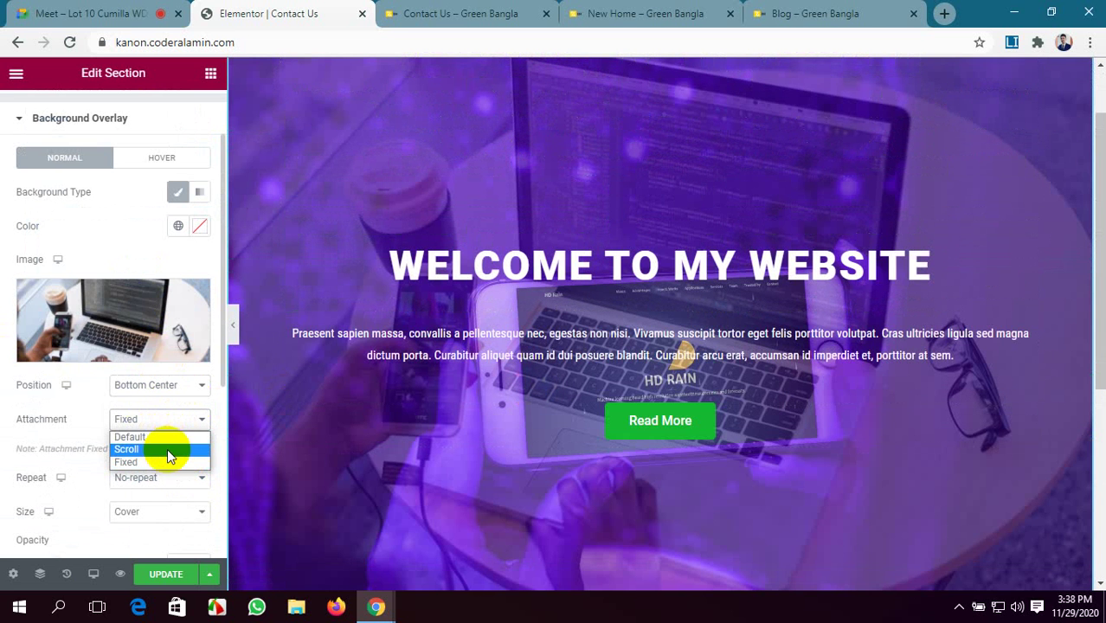
pyautogui.click(168, 437)
# - Set the overlay image's size to Auto
pyautogui.scroll(-1, 173, 444)
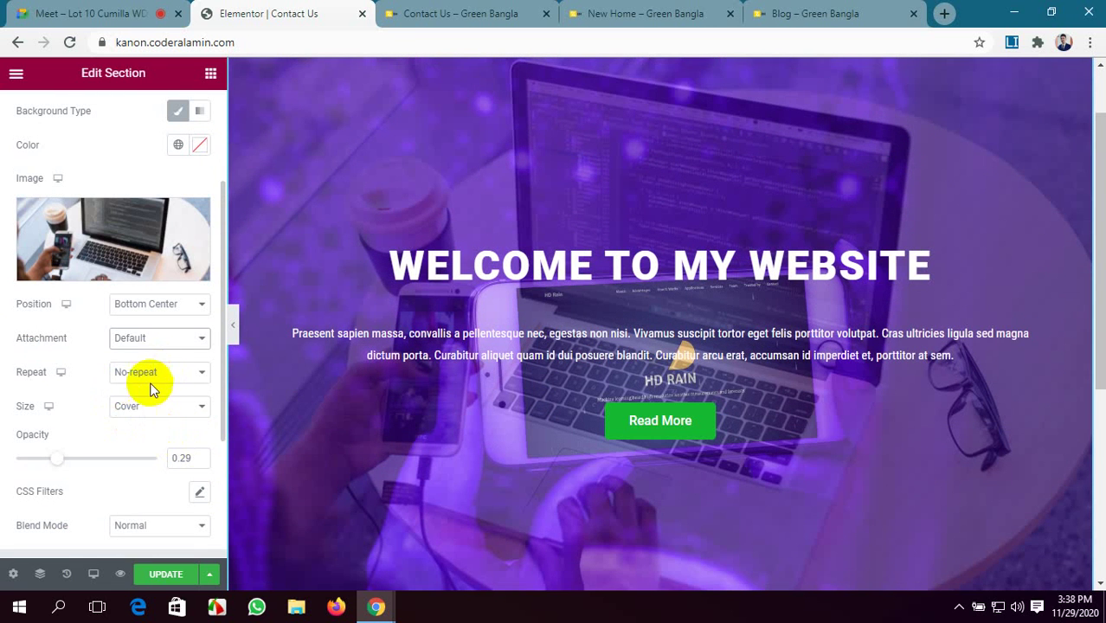
pyautogui.click(173, 410)
pyautogui.click(170, 437)
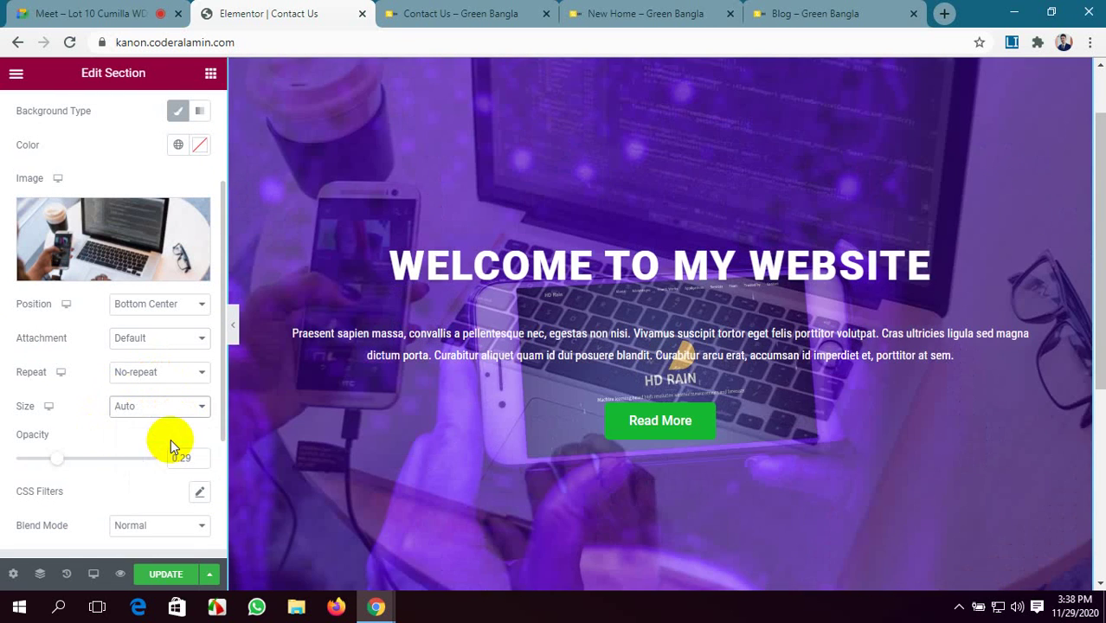
# - Examine how the laptop overlay image sits over the banner background across the section's full height
pyautogui.scroll(1, 489, 402)
pyautogui.scroll(-5, 497, 407)
pyautogui.scroll(5, 498, 407)
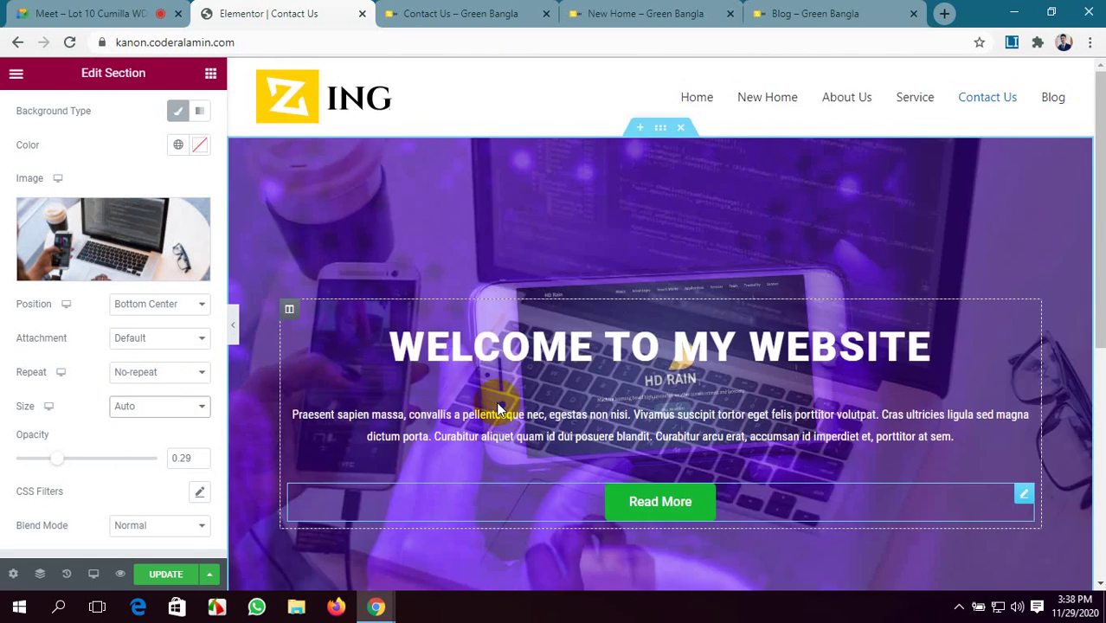
pyautogui.scroll(-4, 498, 406)
pyautogui.scroll(4, 498, 407)
pyautogui.scroll(-2, 498, 407)
pyautogui.scroll(-3, 496, 402)
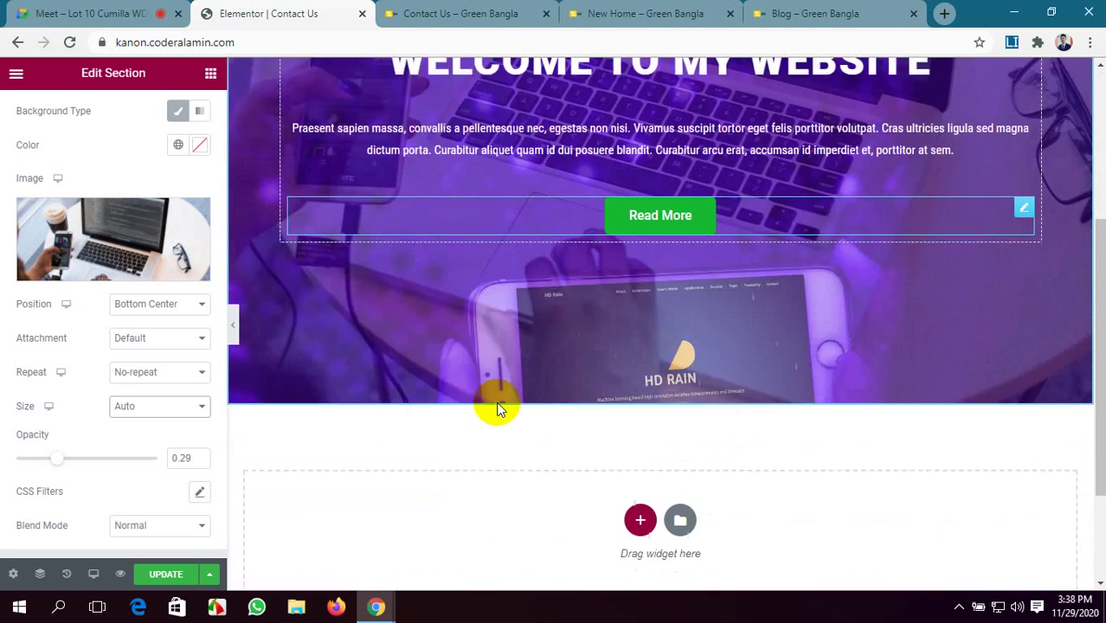
pyautogui.scroll(4, 496, 401)
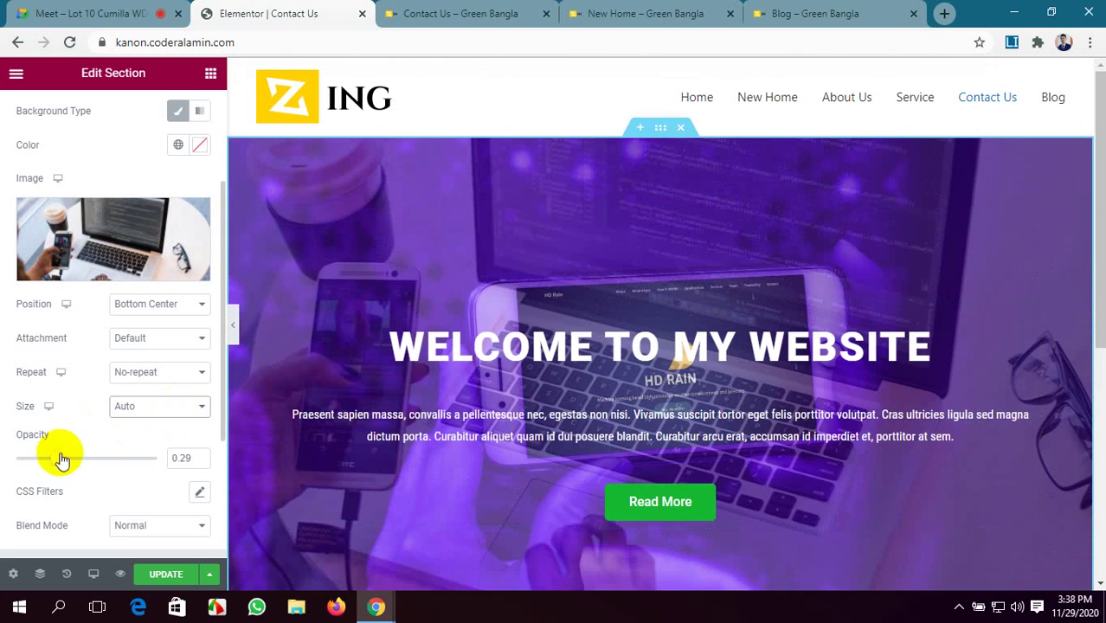
# - Lower the overlay image's opacity to 0.19 and update the page
pyautogui.moveTo(53, 463); pyautogui.dragTo(41, 465)
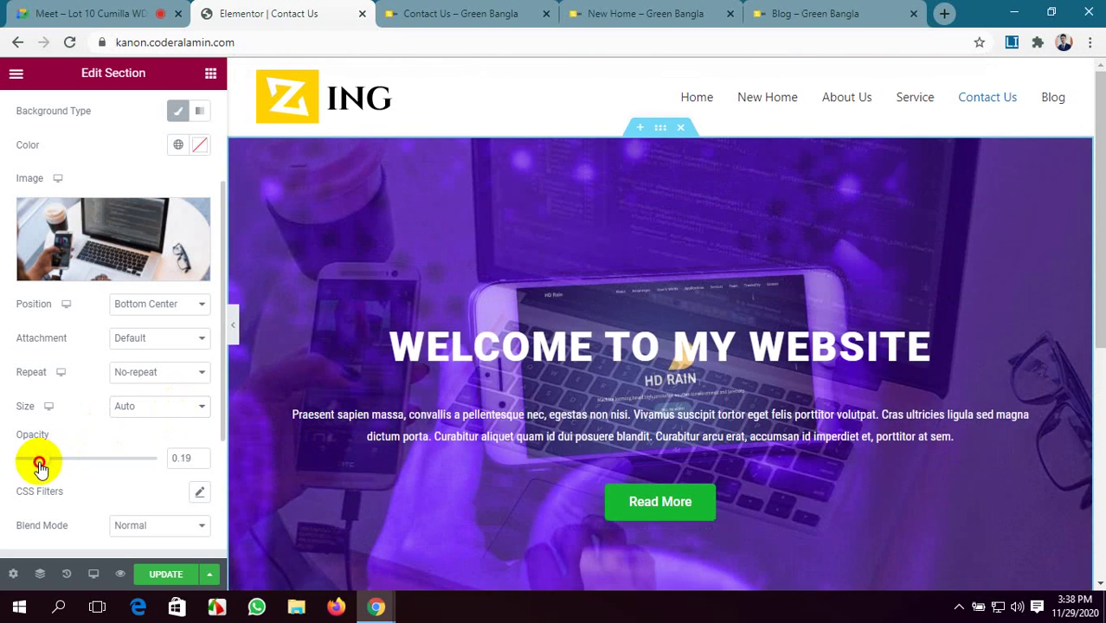
pyautogui.scroll(-5, 608, 378)
pyautogui.scroll(5, 608, 377)
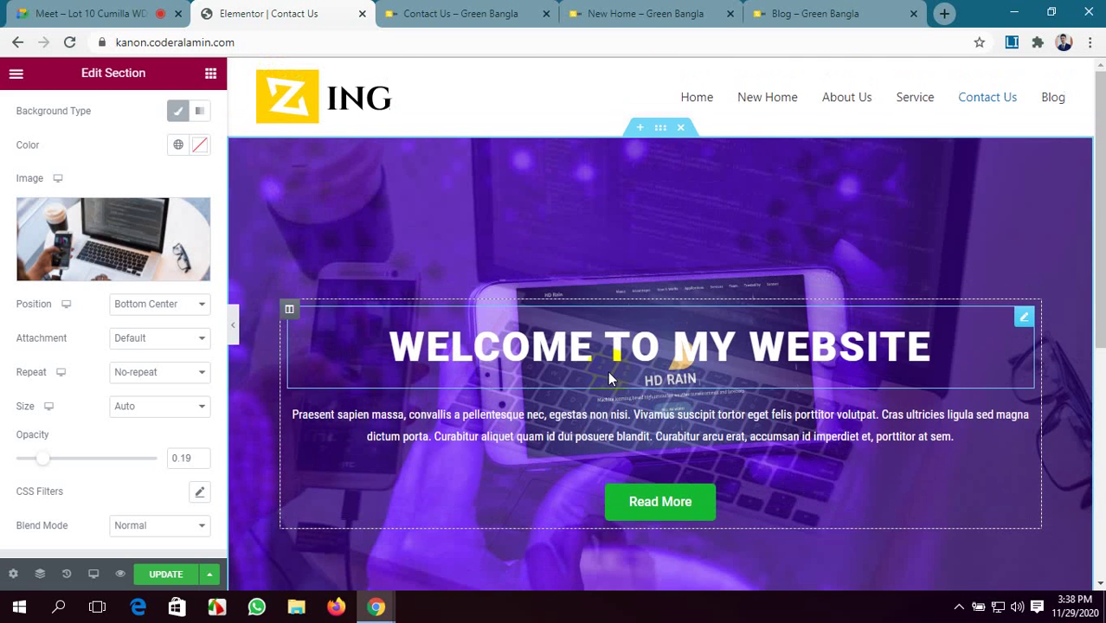
pyautogui.click(154, 574)
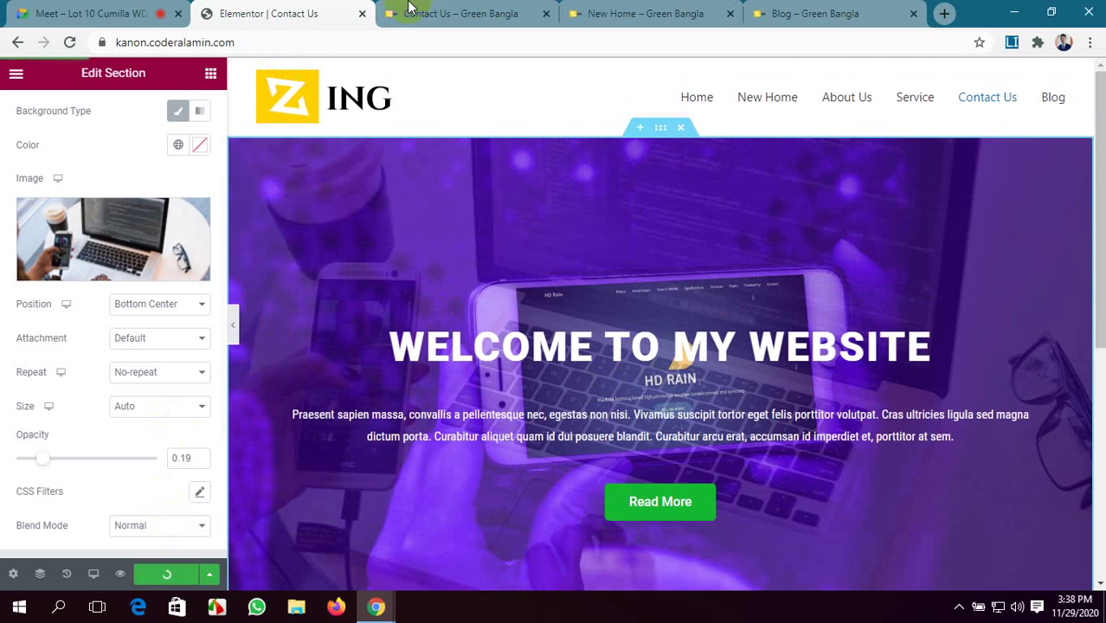
# - Open the live Contact Us page and examine how the banner's background and laptop overlay move relative to each other
pyautogui.click(467, 13)
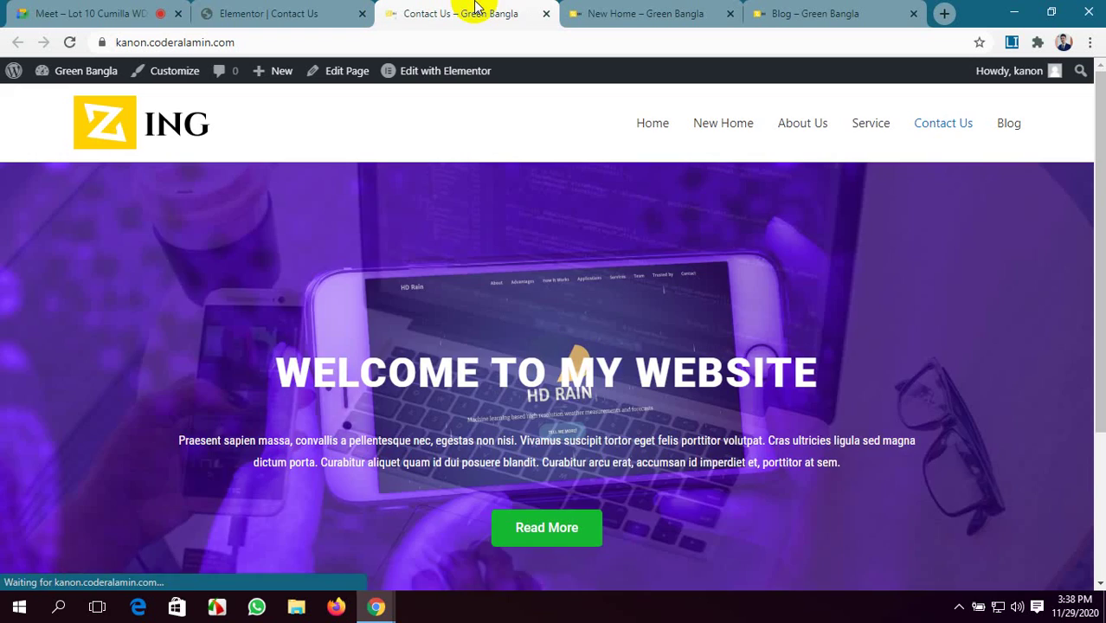
pyautogui.scroll(-3, 619, 305)
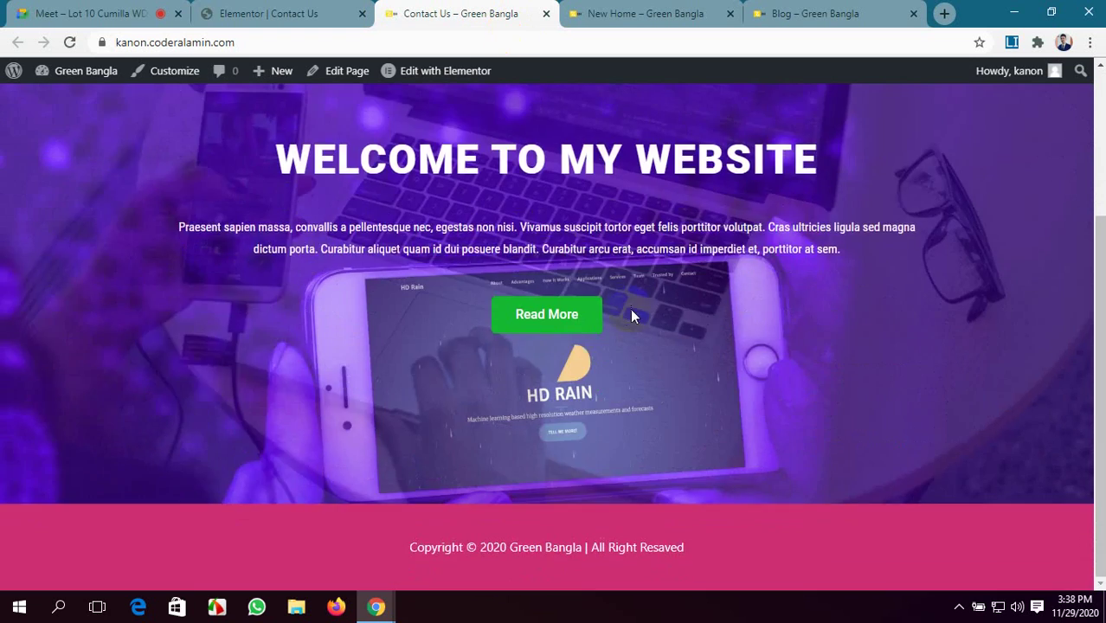
pyautogui.scroll(3, 631, 308)
pyautogui.scroll(-3, 632, 294)
pyautogui.scroll(3, 632, 287)
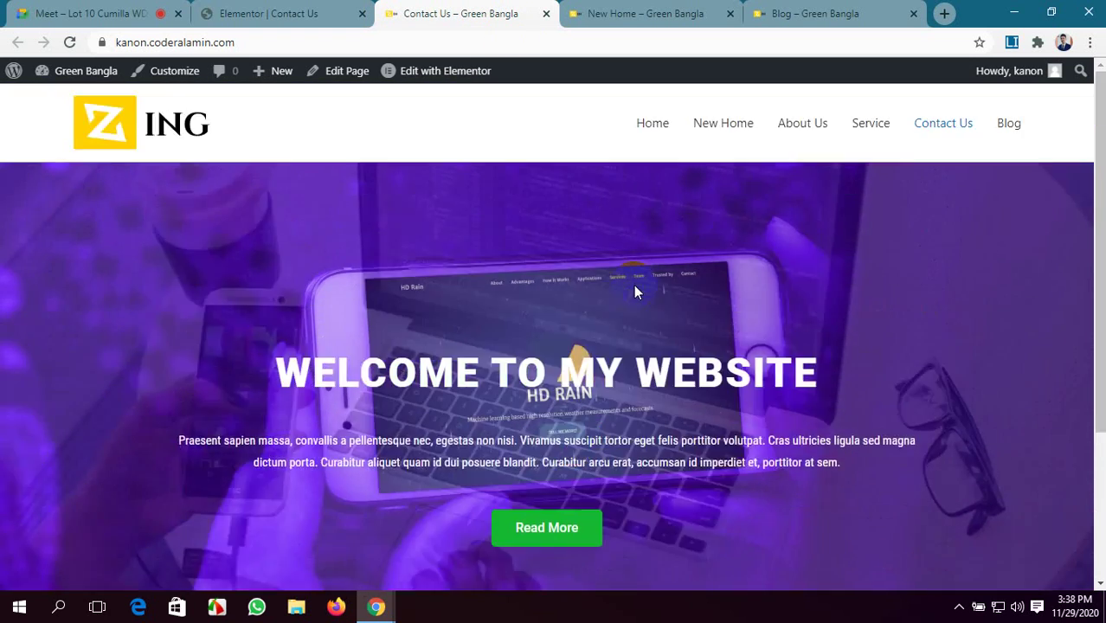
pyautogui.scroll(-3, 634, 284)
pyautogui.scroll(3, 629, 273)
pyautogui.scroll(-3, 627, 270)
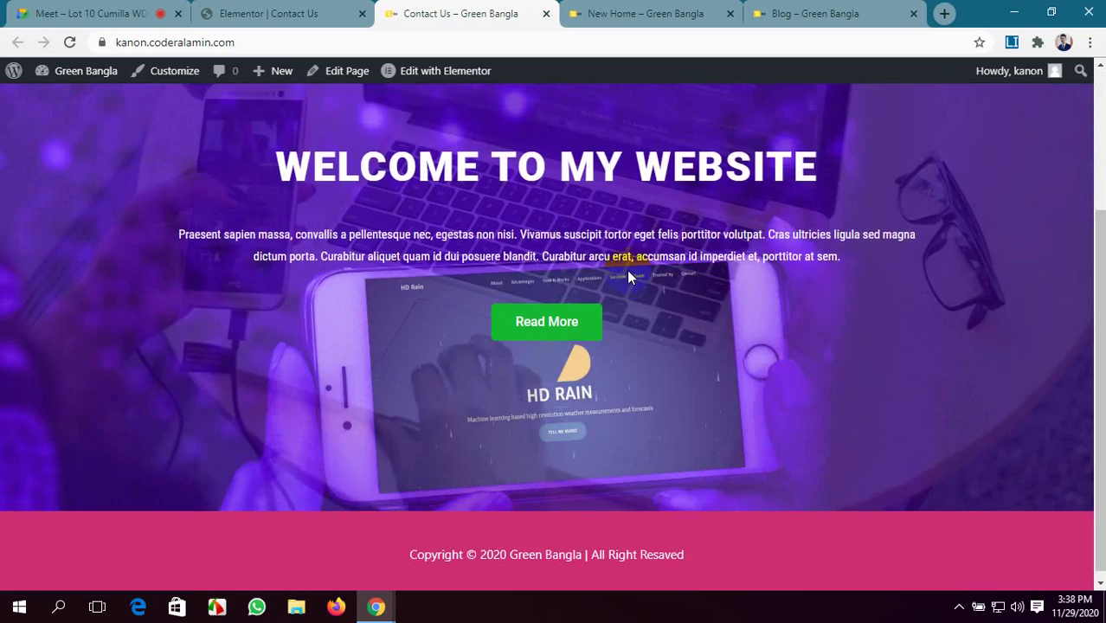
pyautogui.scroll(3, 628, 268)
pyautogui.scroll(-3, 628, 263)
pyautogui.scroll(3, 629, 263)
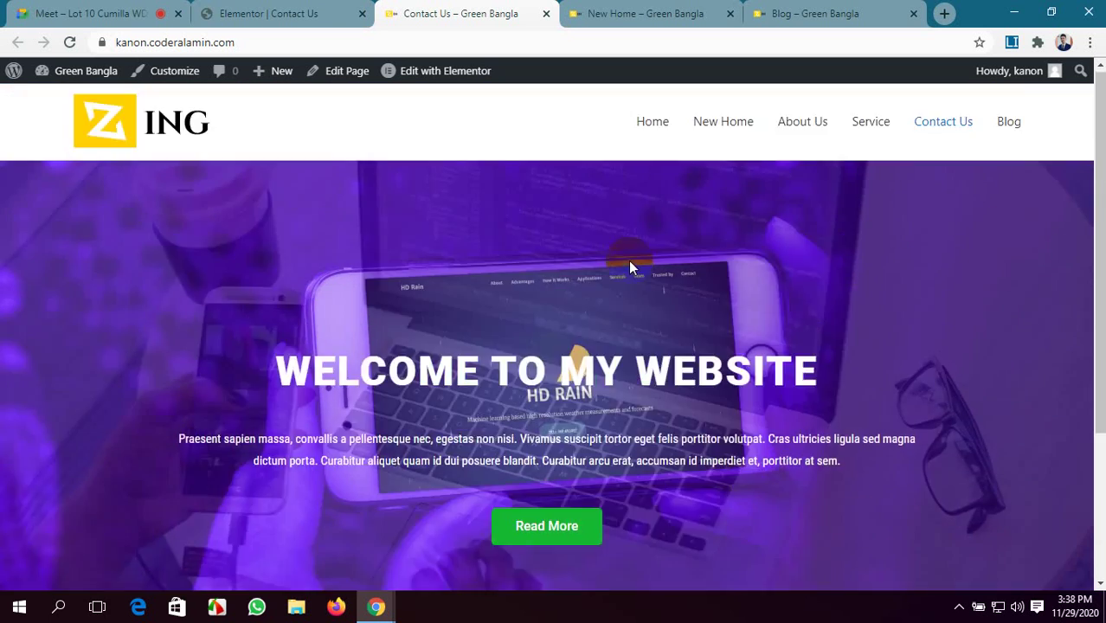
pyautogui.scroll(-3, 629, 261)
pyautogui.scroll(3, 630, 281)
pyautogui.scroll(-3, 616, 346)
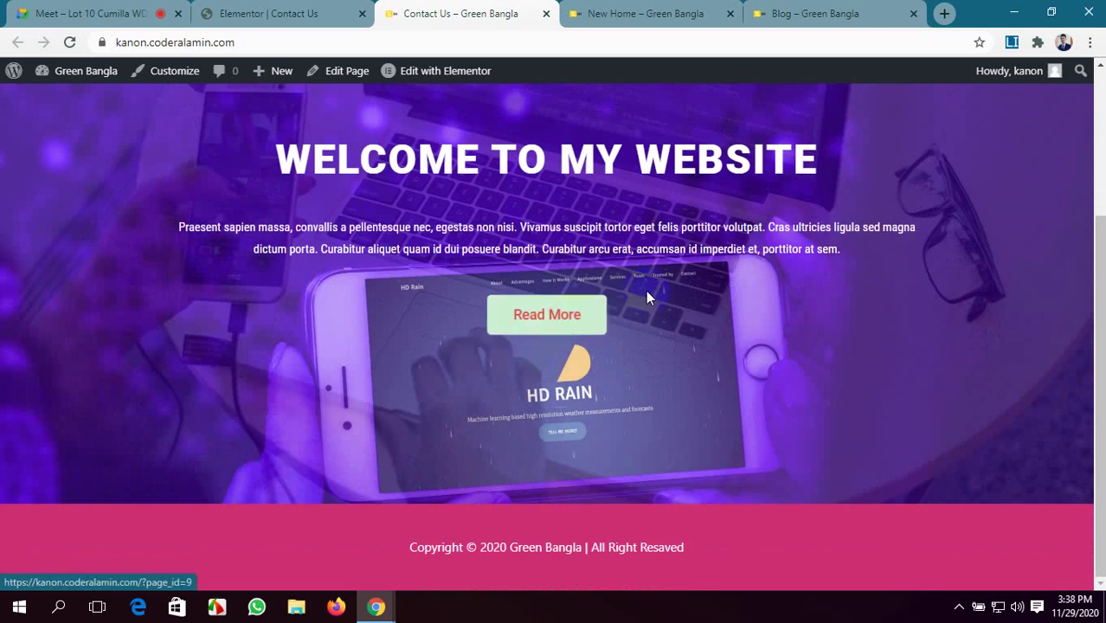
pyautogui.scroll(3, 647, 289)
pyautogui.scroll(-3, 648, 291)
pyautogui.scroll(3, 646, 285)
pyautogui.scroll(-2, 646, 283)
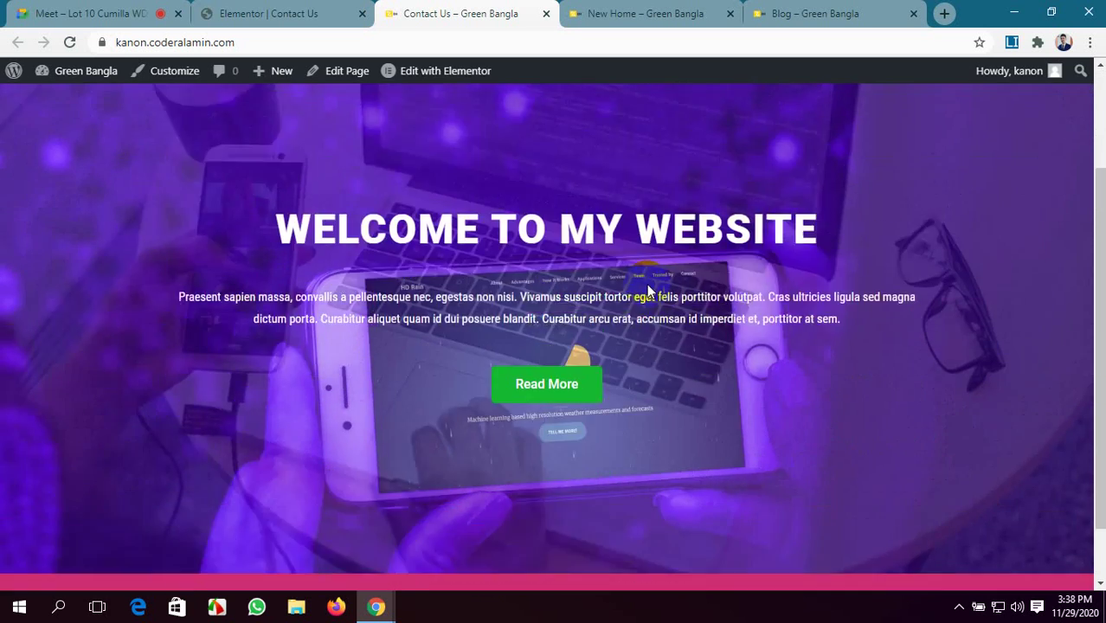
pyautogui.scroll(2, 646, 283)
# - Return to the Elementor editor and set the laptop overlay image's position to Bottom Left
pyautogui.click(291, 10)
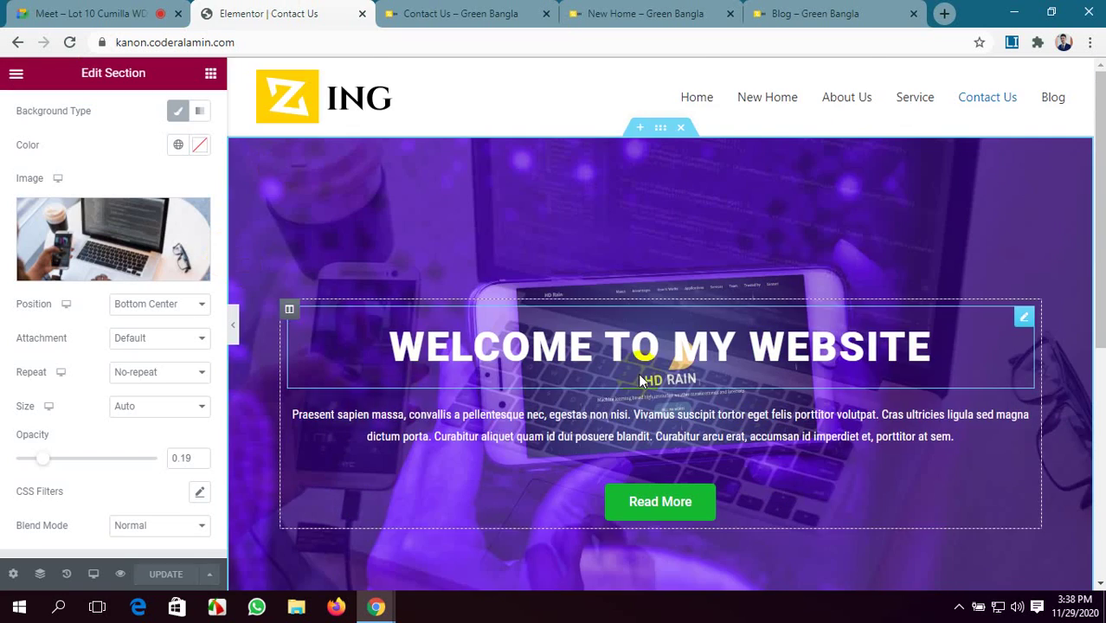
pyautogui.scroll(-3, 646, 372)
pyautogui.scroll(3, 684, 372)
pyautogui.scroll(-3, 692, 375)
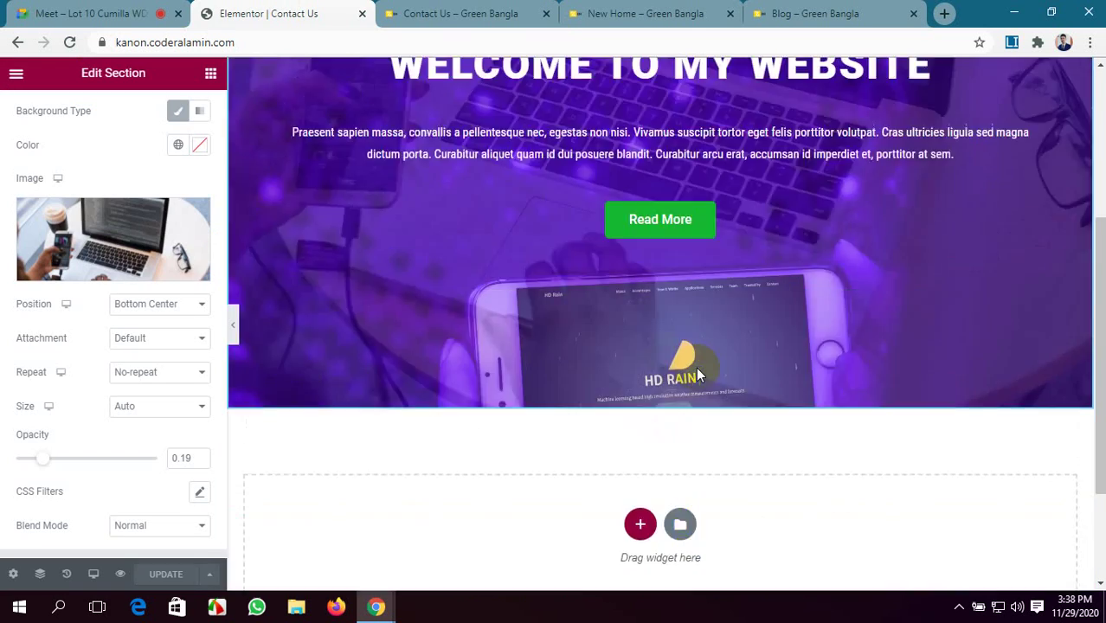
pyautogui.scroll(3, 695, 367)
pyautogui.click(147, 305)
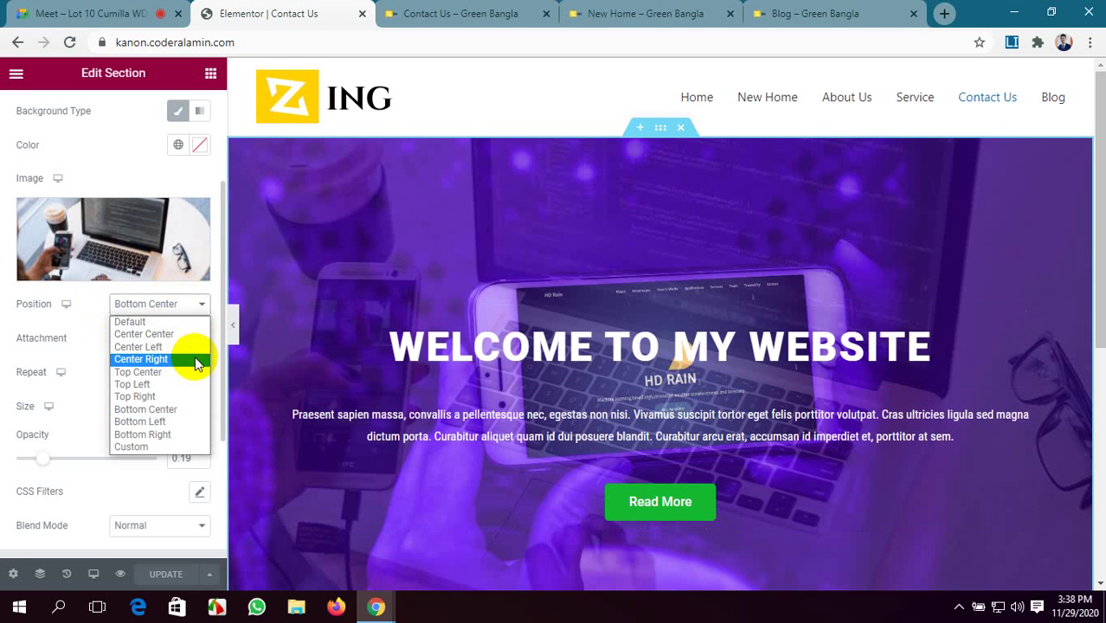
pyautogui.click(191, 423)
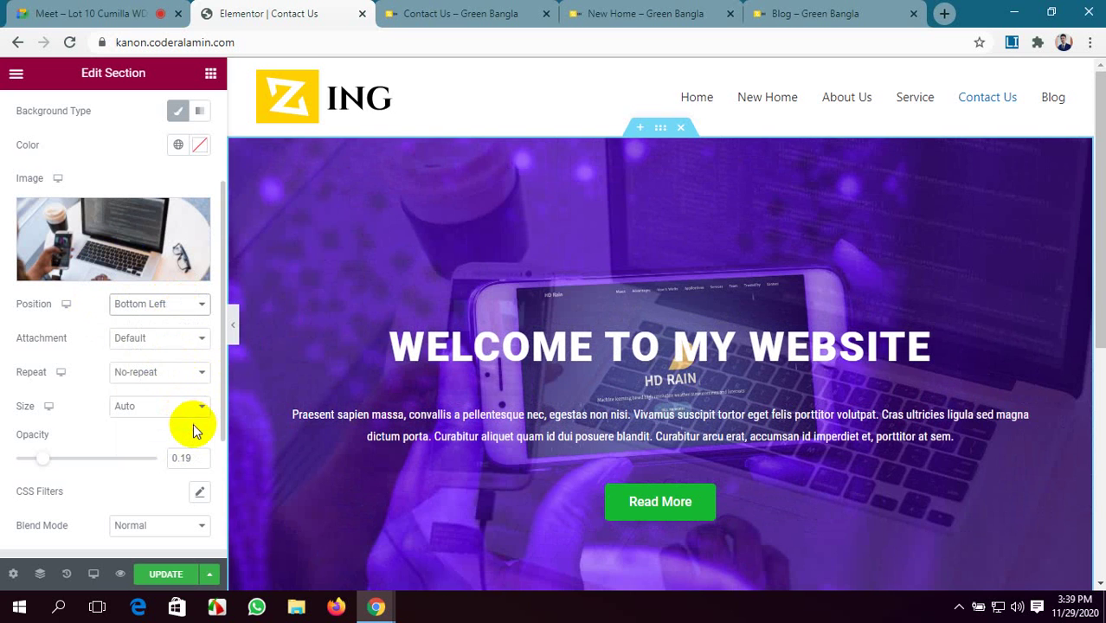
pyautogui.scroll(-5, 680, 277)
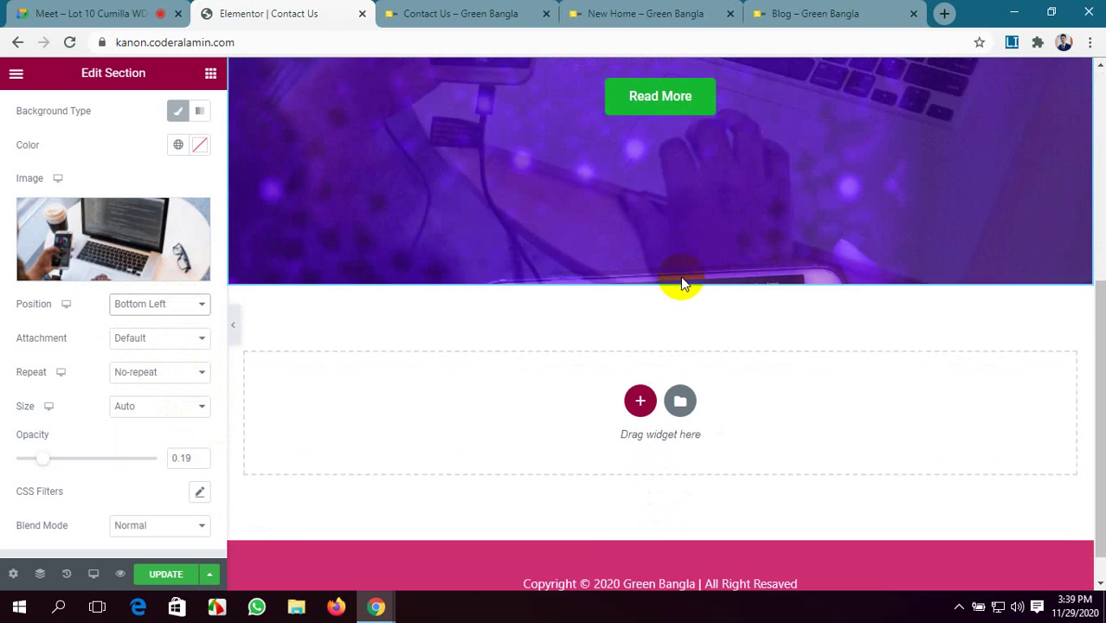
pyautogui.scroll(5, 682, 283)
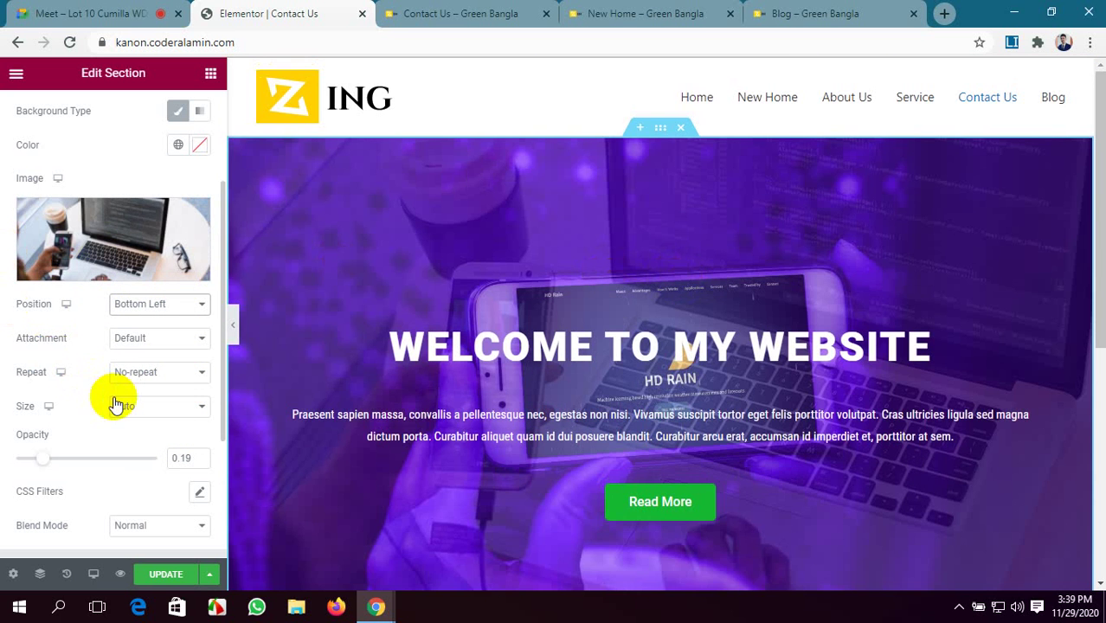
# - Set the overlay image's size to Custom with a width of 100%
pyautogui.scroll(-1, 173, 386)
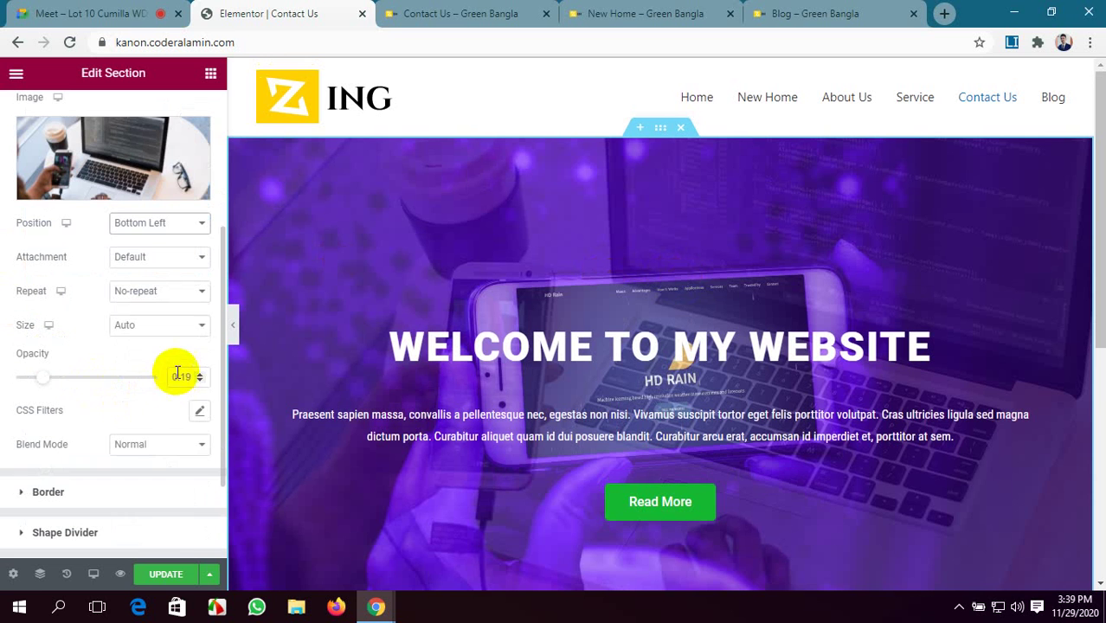
pyautogui.click(190, 327)
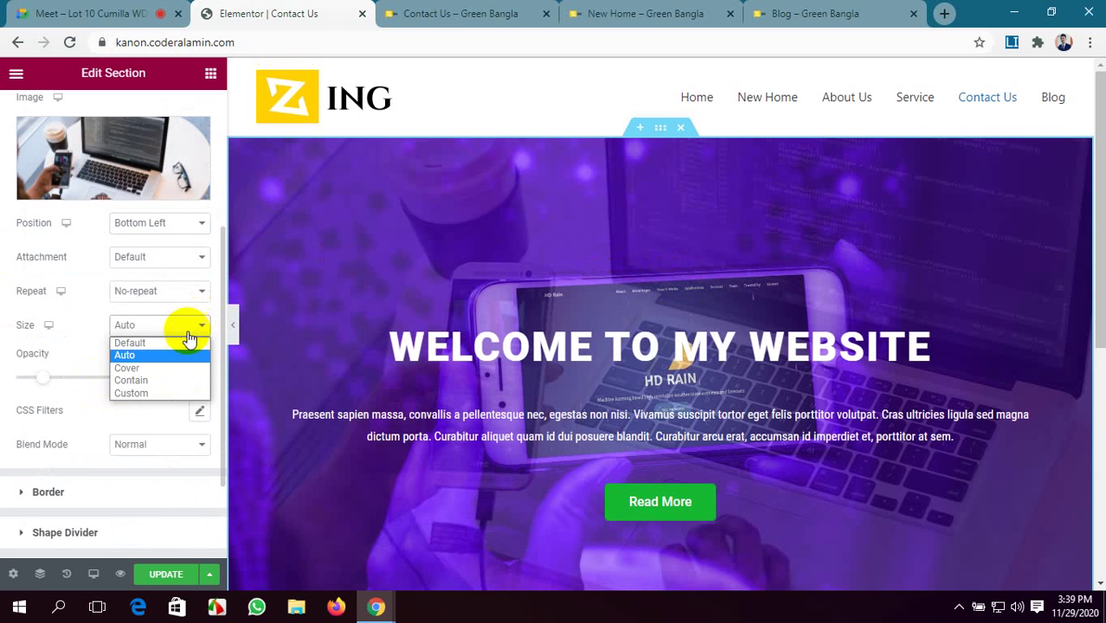
pyautogui.click(181, 394)
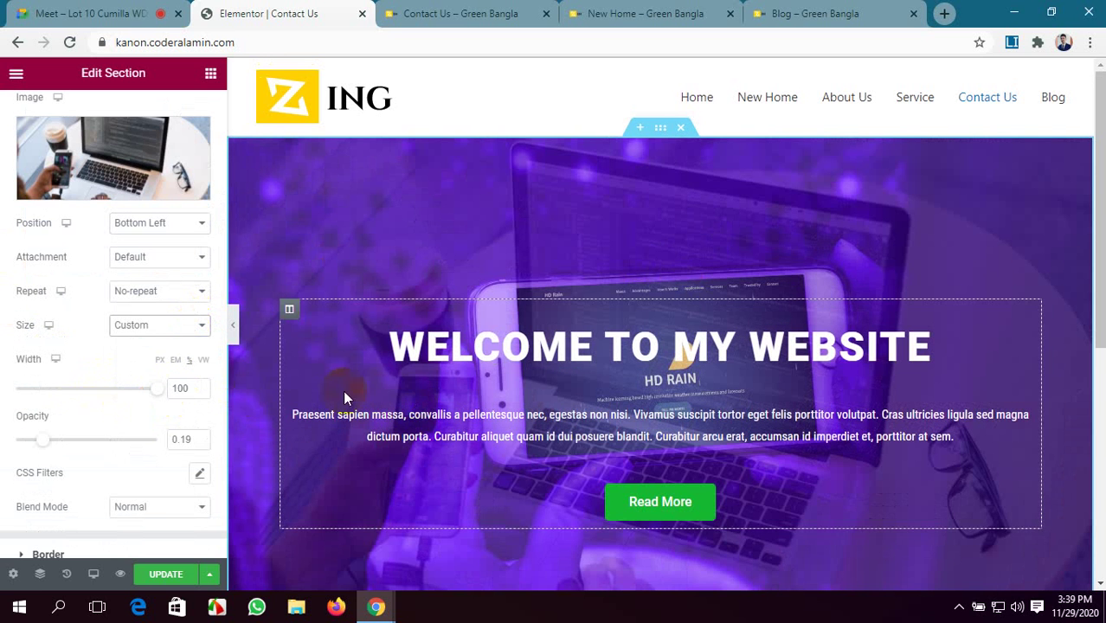
pyautogui.moveTo(156, 388)
pyautogui.mouseDown()
pyautogui.moveTo(120, 397)
pyautogui.moveTo(162, 383)
pyautogui.mouseUp()
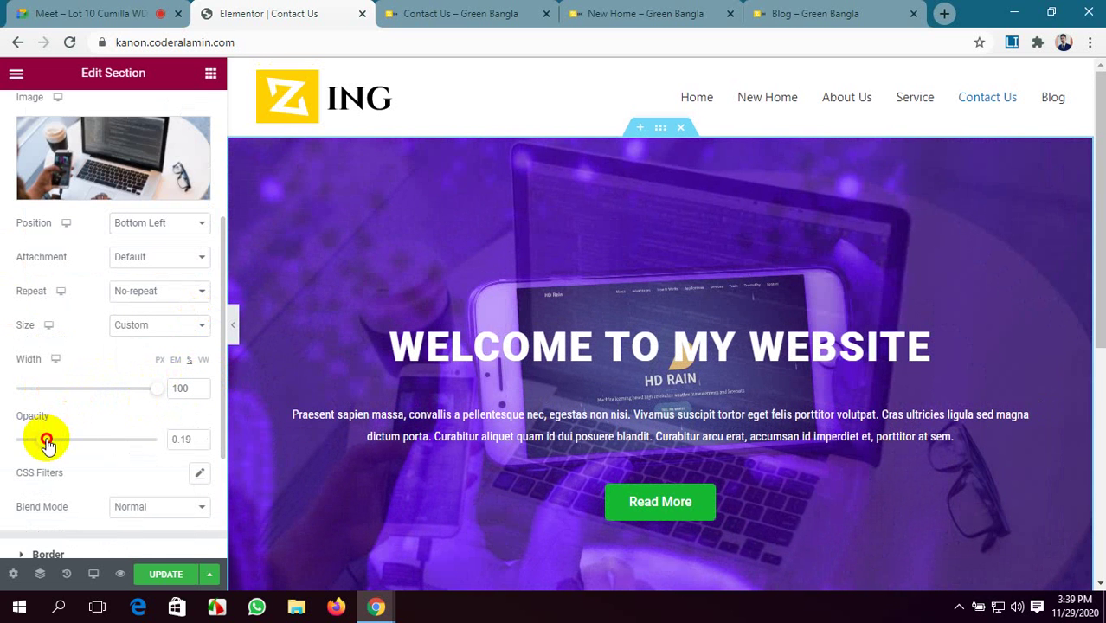
# - Reduce the overlay image's opacity to 0.12 and update the page
pyautogui.moveTo(47, 443); pyautogui.dragTo(38, 449)
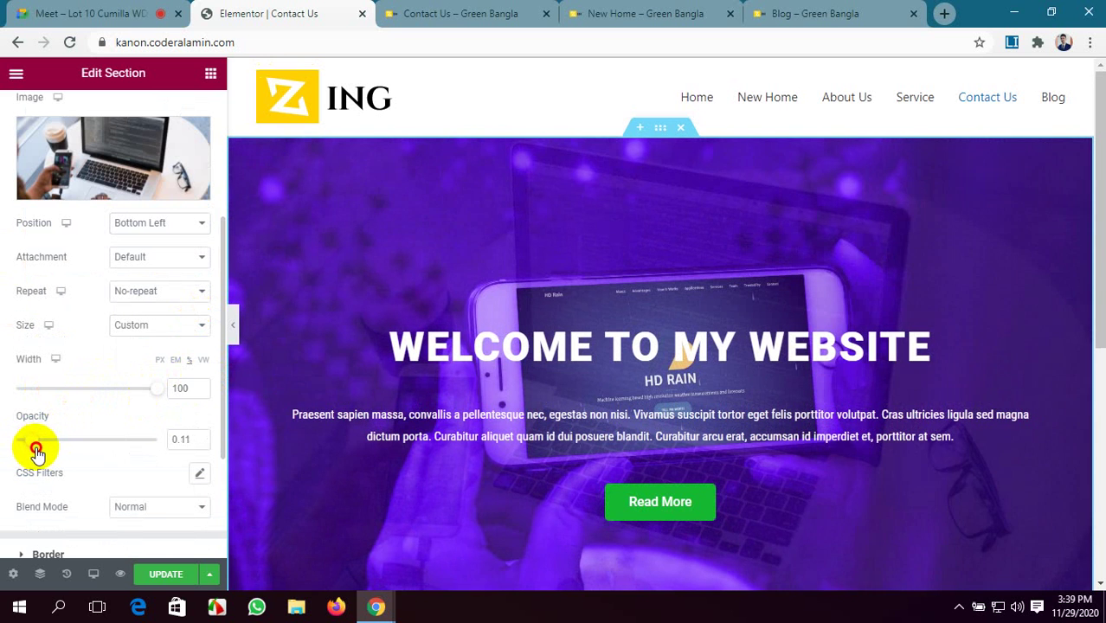
pyautogui.scroll(-5, 412, 440)
pyautogui.scroll(5, 413, 439)
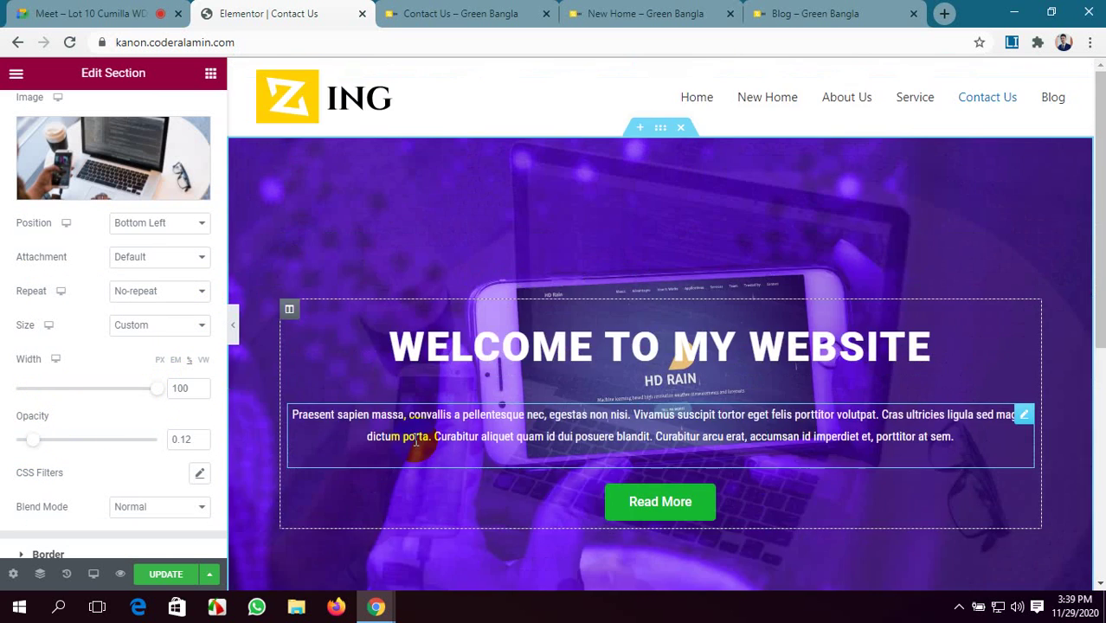
pyautogui.scroll(-5, 412, 439)
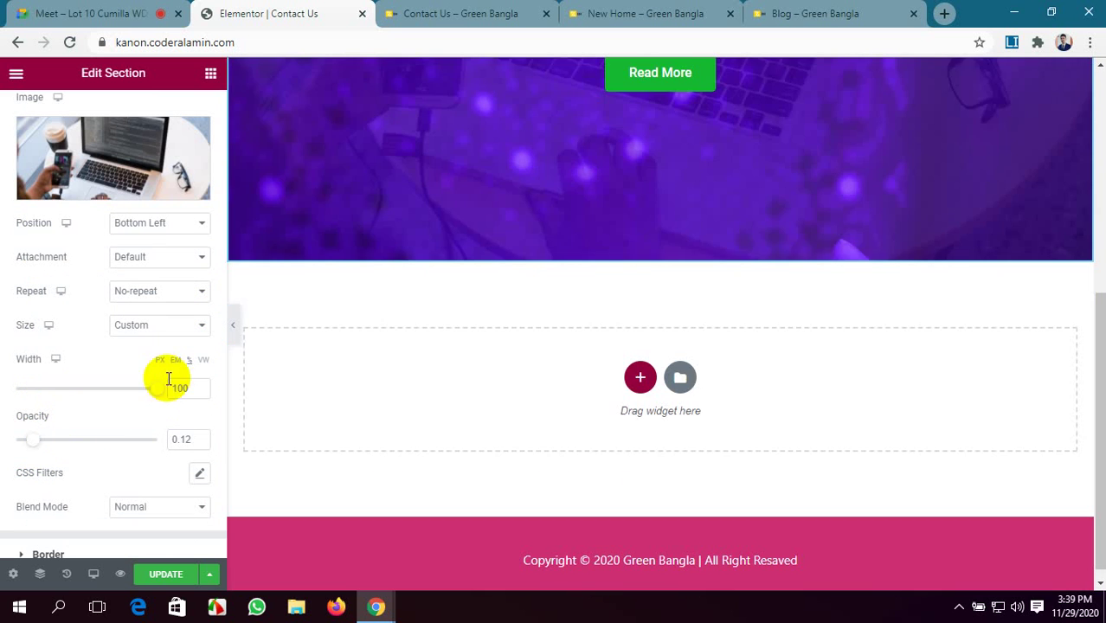
pyautogui.click(167, 575)
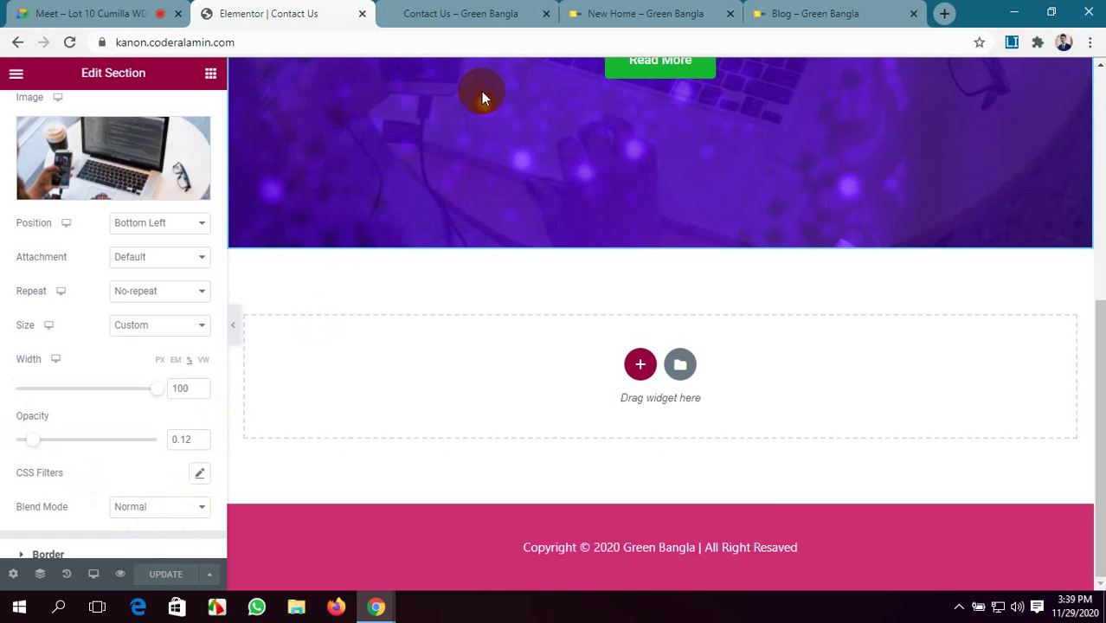
# - Preview the welcome banner in the Tablet view at 768px and check its layout
pyautogui.scroll(4, 452, 268)
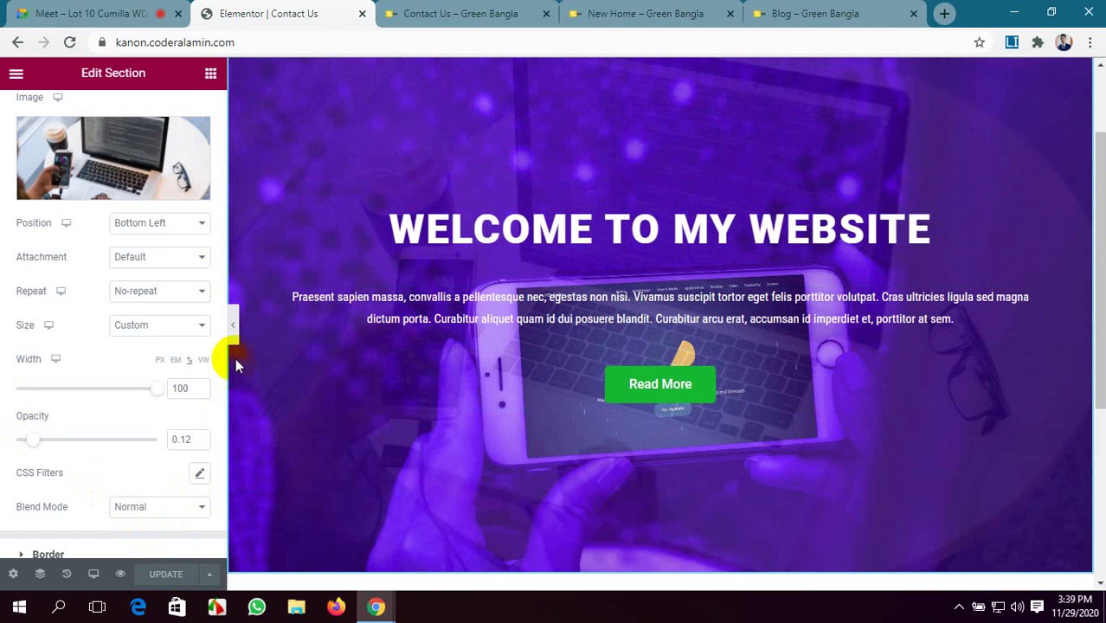
pyautogui.click(92, 575)
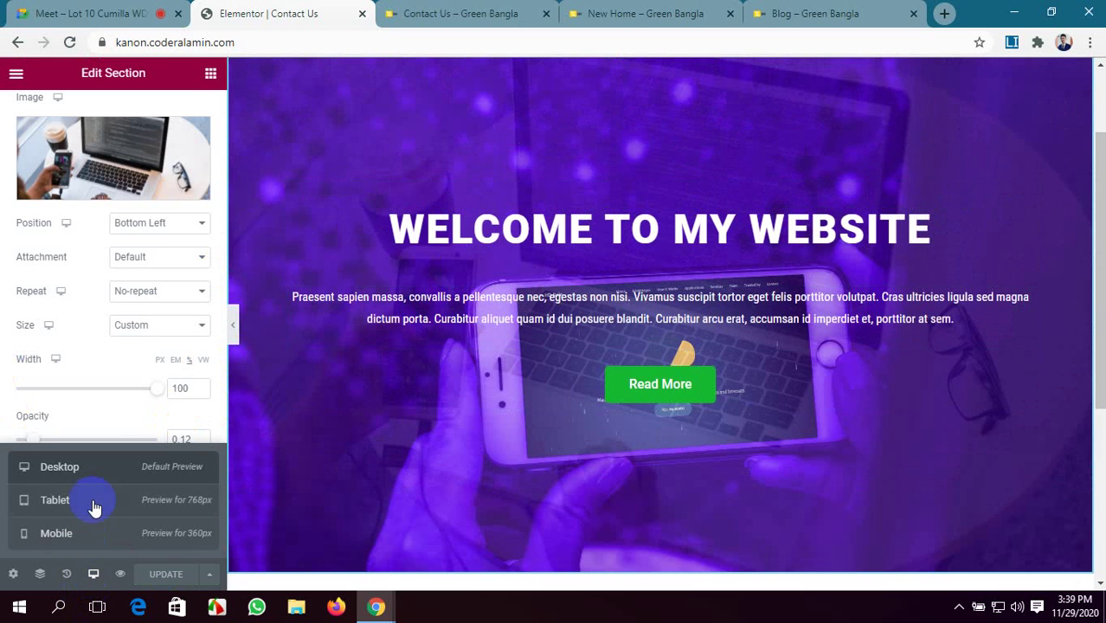
pyautogui.click(91, 502)
pyautogui.scroll(-2, 552, 349)
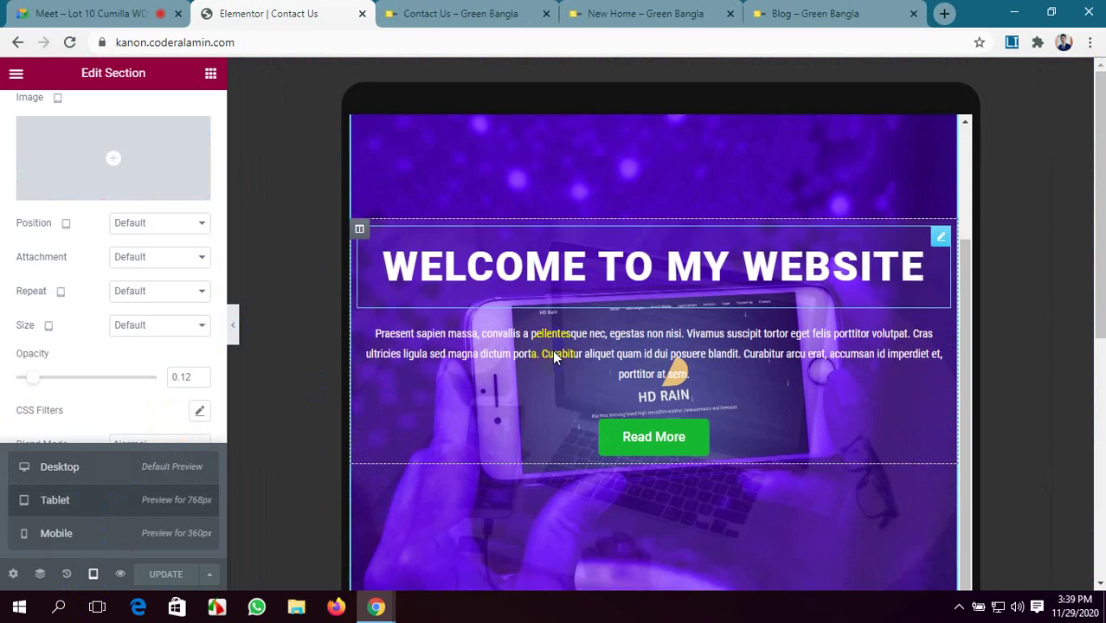
pyautogui.scroll(2, 552, 349)
pyautogui.scroll(-2, 552, 350)
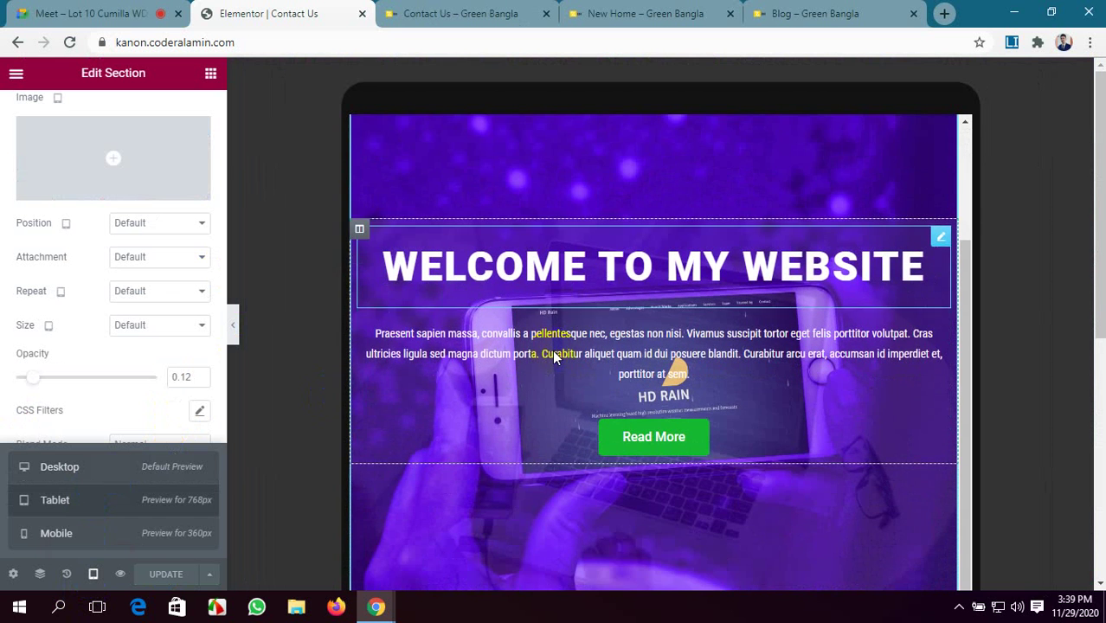
# - Preview the welcome banner in the Mobile view at 360px and check its heading, text, button and overlay
pyautogui.click(57, 534)
pyautogui.scroll(-5, 623, 404)
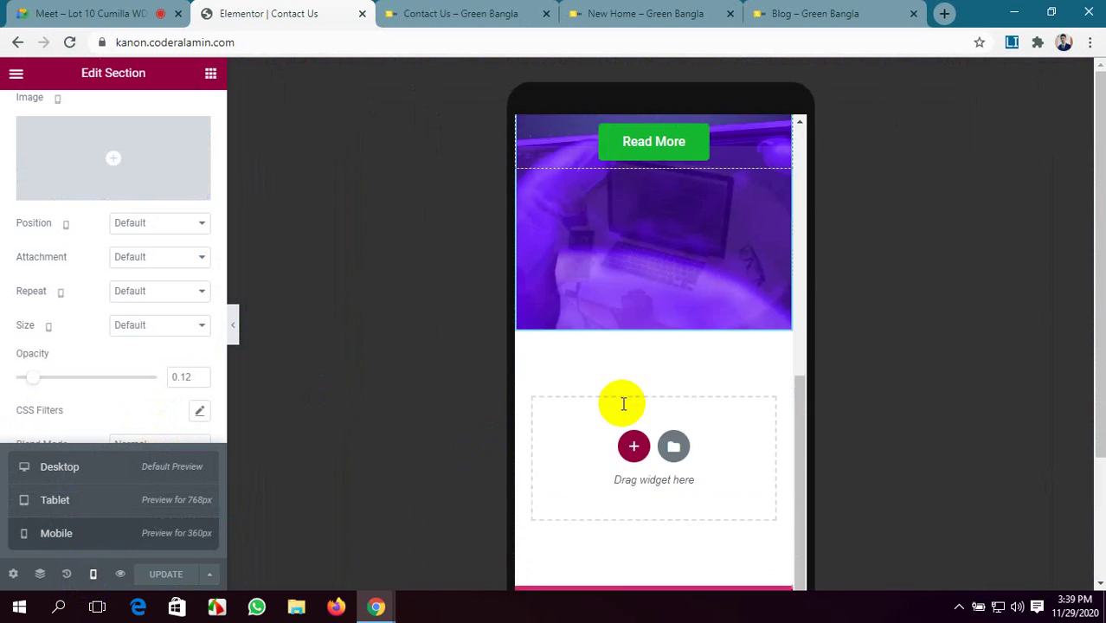
pyautogui.scroll(4, 623, 404)
pyautogui.scroll(-4, 625, 400)
pyautogui.scroll(2, 625, 408)
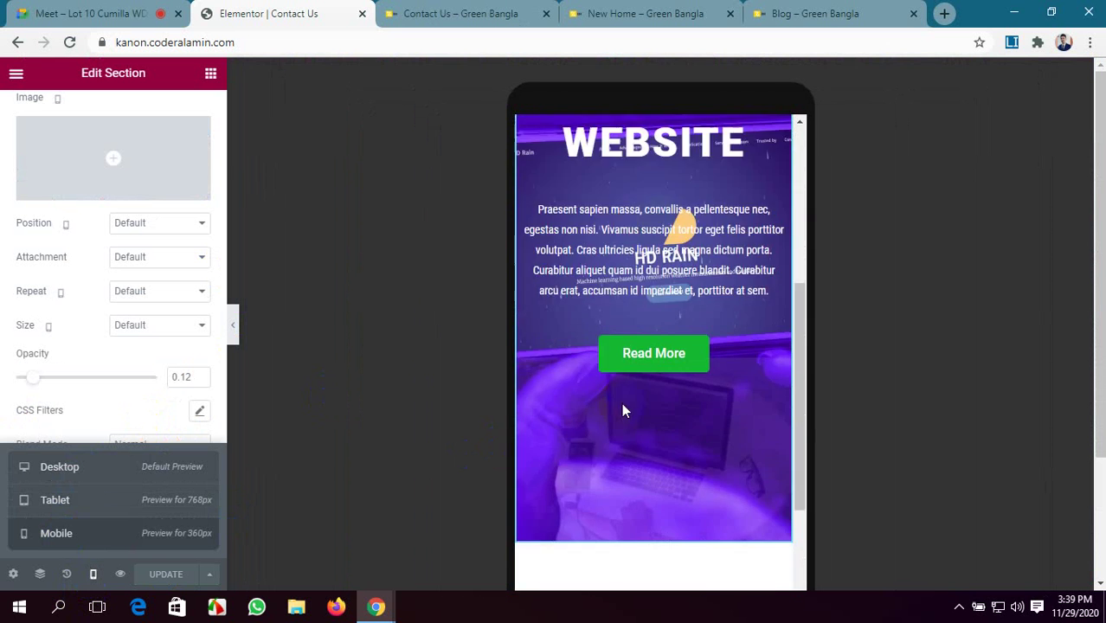
pyautogui.scroll(4, 623, 403)
pyautogui.scroll(-5, 622, 404)
pyautogui.scroll(4, 623, 403)
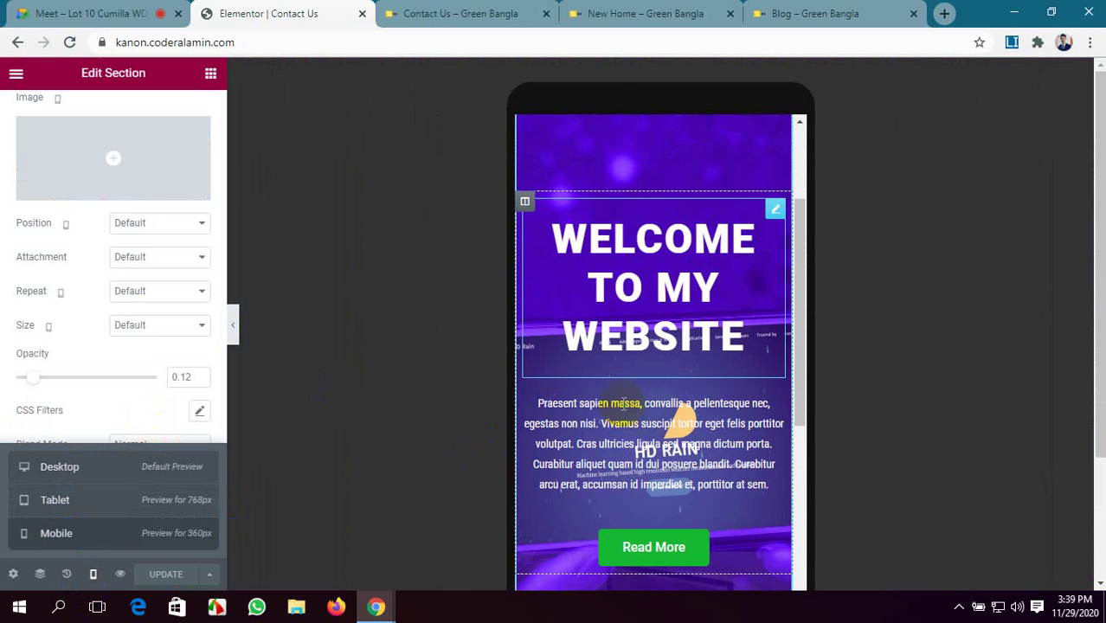
pyautogui.scroll(-1, 623, 404)
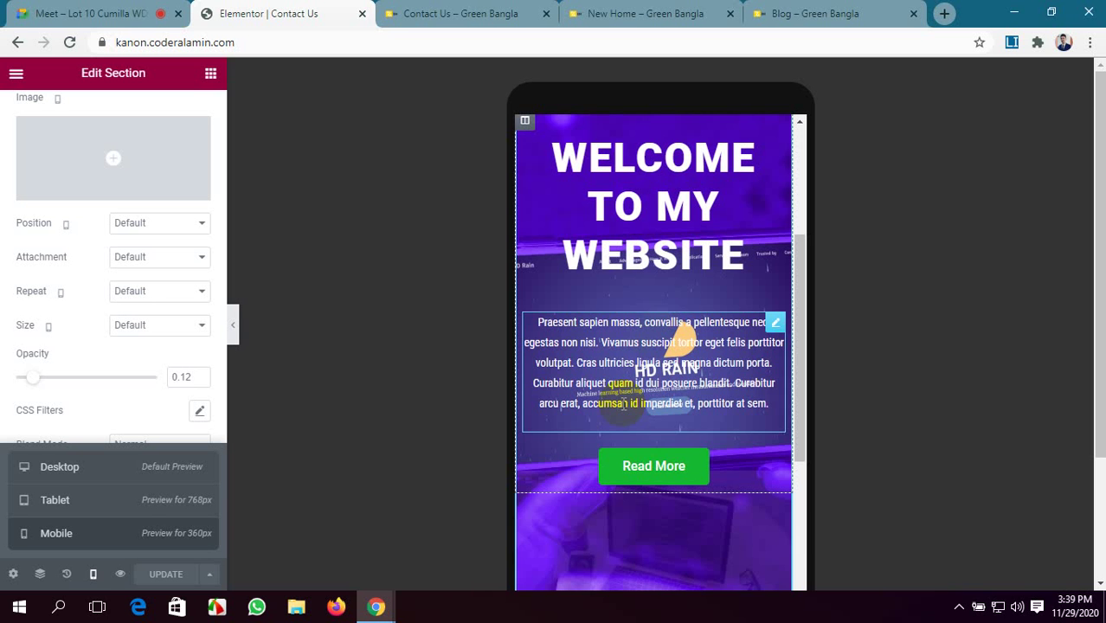
# - Select the welcome banner section in the Mobile preview and open its advanced margin and padding settings
pyautogui.scroll(3, 722, 205)
pyautogui.scroll(-2, 761, 364)
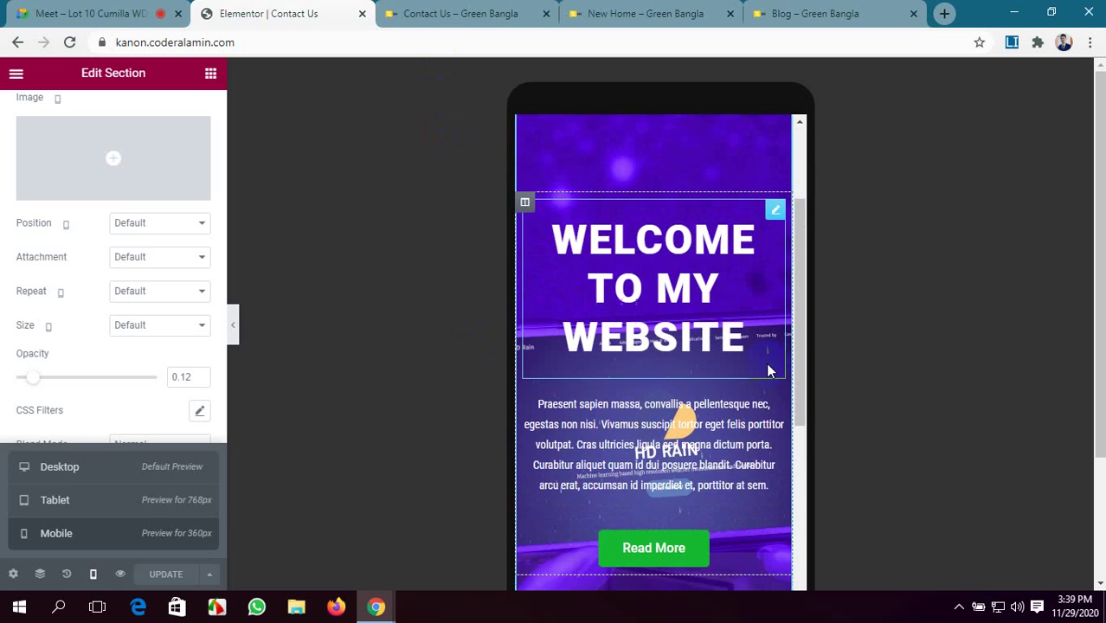
pyautogui.scroll(2, 750, 286)
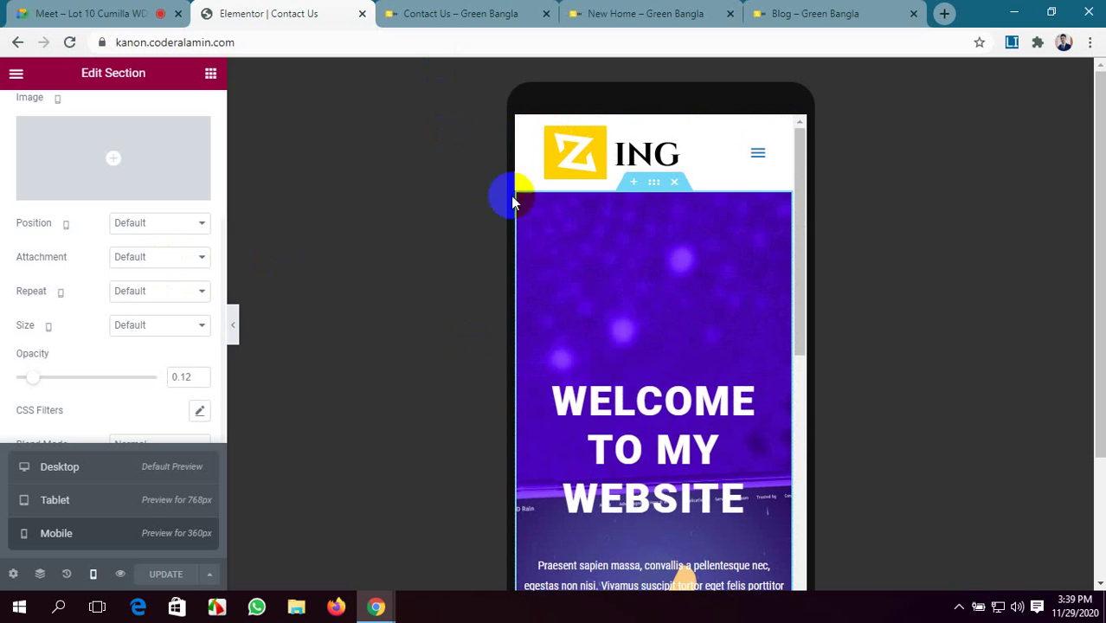
pyautogui.click(655, 183)
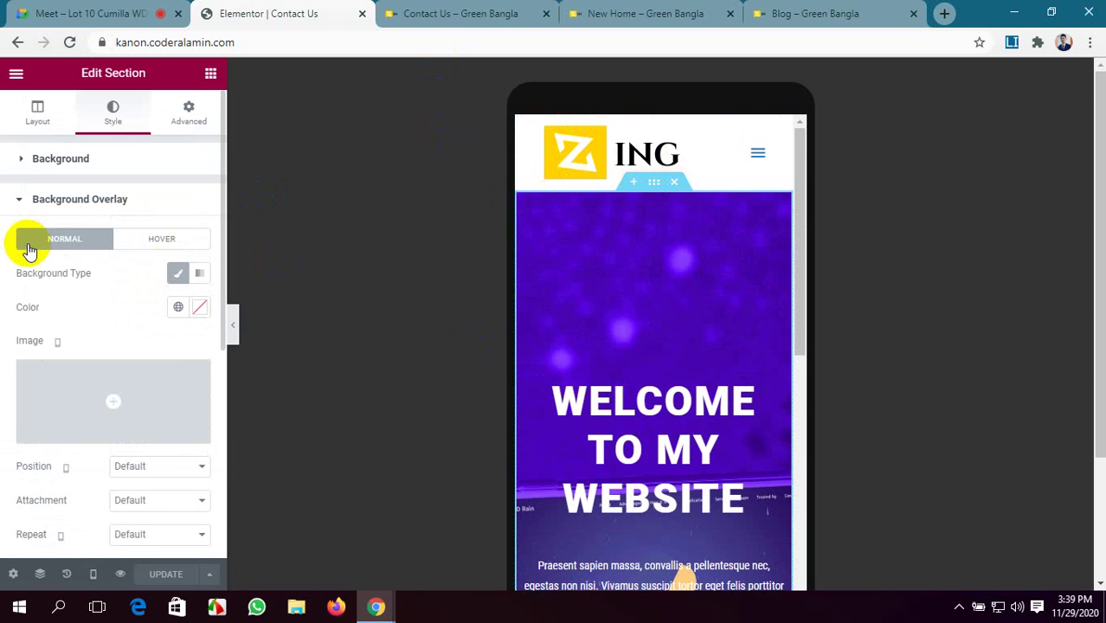
pyautogui.scroll(-5, 30, 249)
pyautogui.scroll(5, 44, 363)
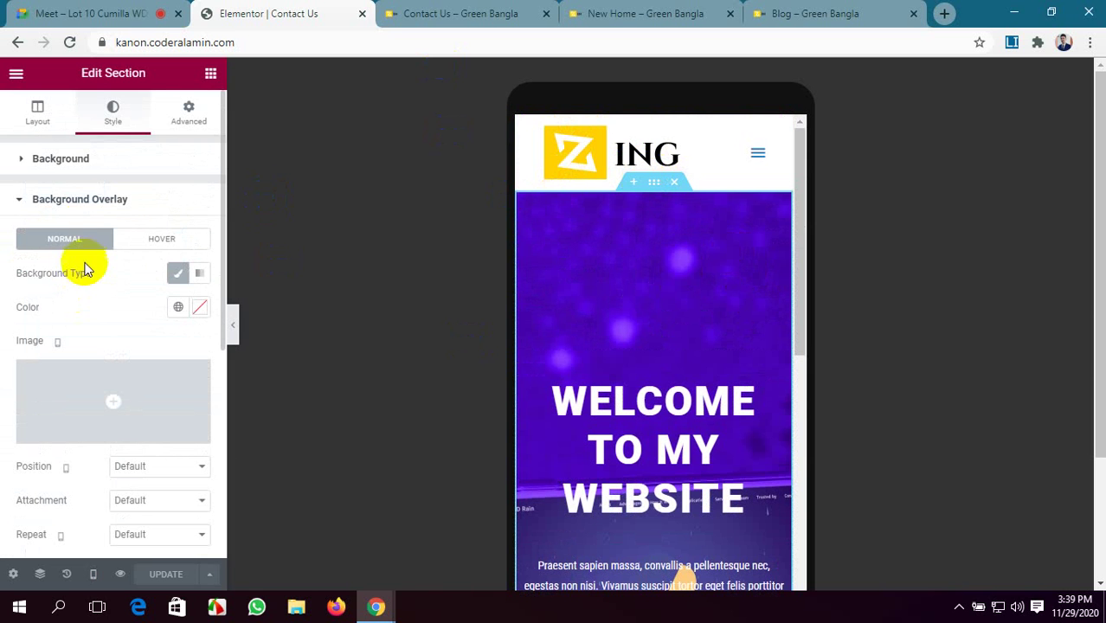
pyautogui.click(186, 110)
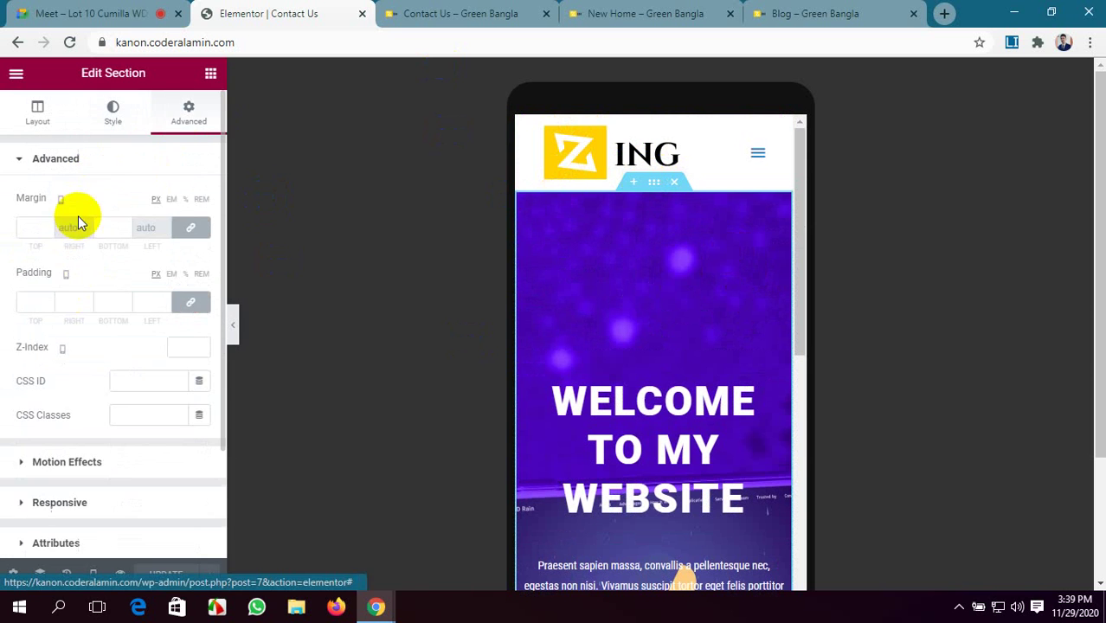
pyautogui.scroll(-2, 121, 320)
pyautogui.scroll(2, 126, 332)
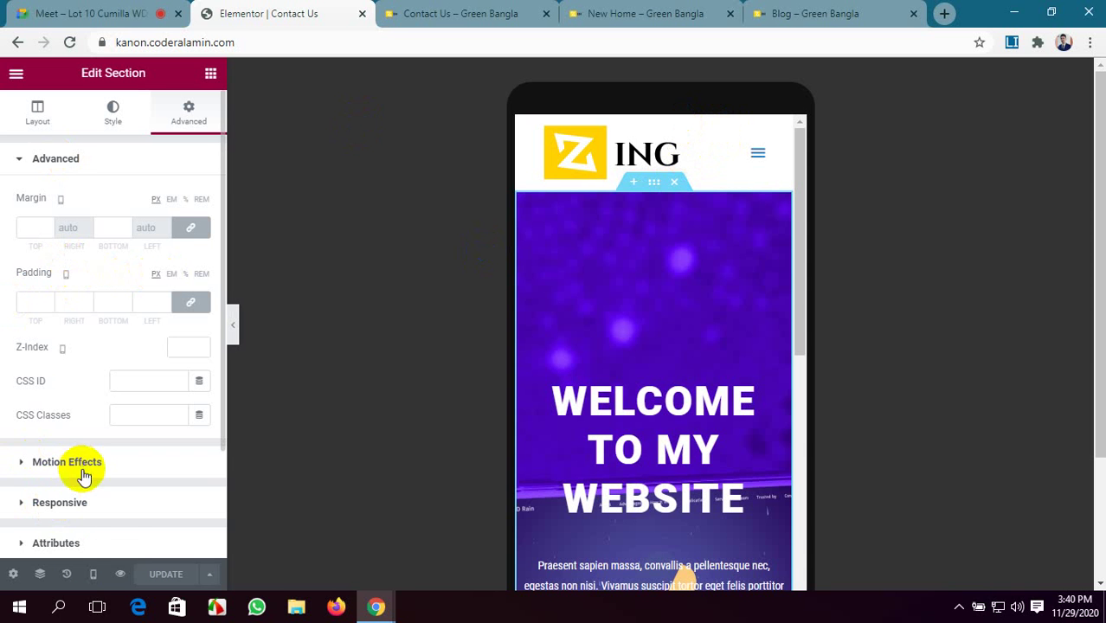
# - Check the banner section's padding in the Desktop view, and switch the padding setting back to Mobile
pyautogui.click(92, 574)
pyautogui.click(92, 476)
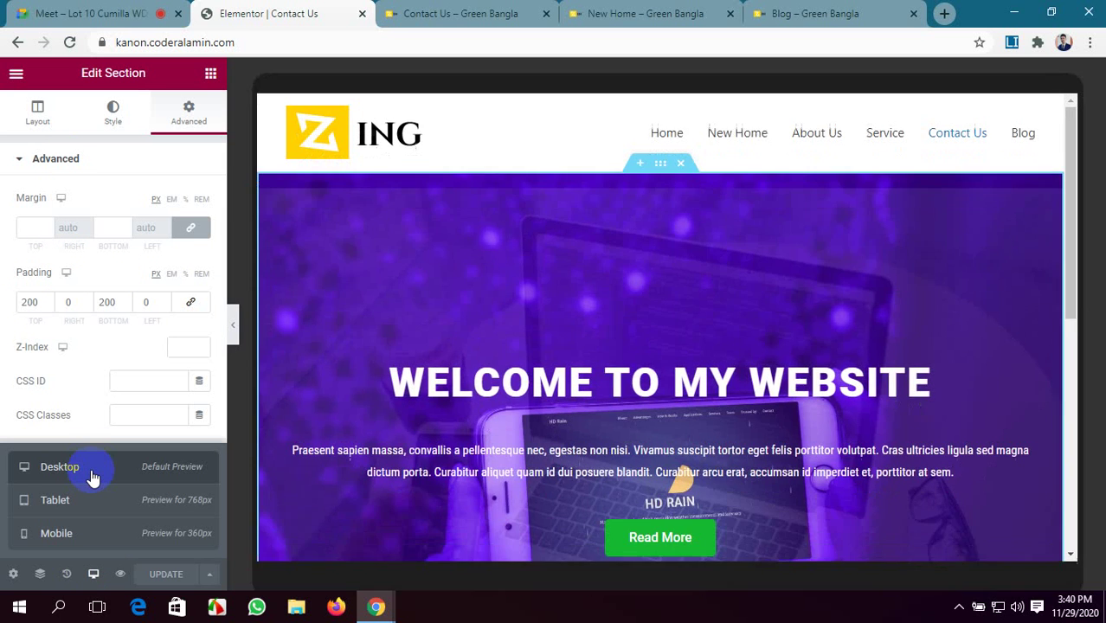
pyautogui.click(67, 275)
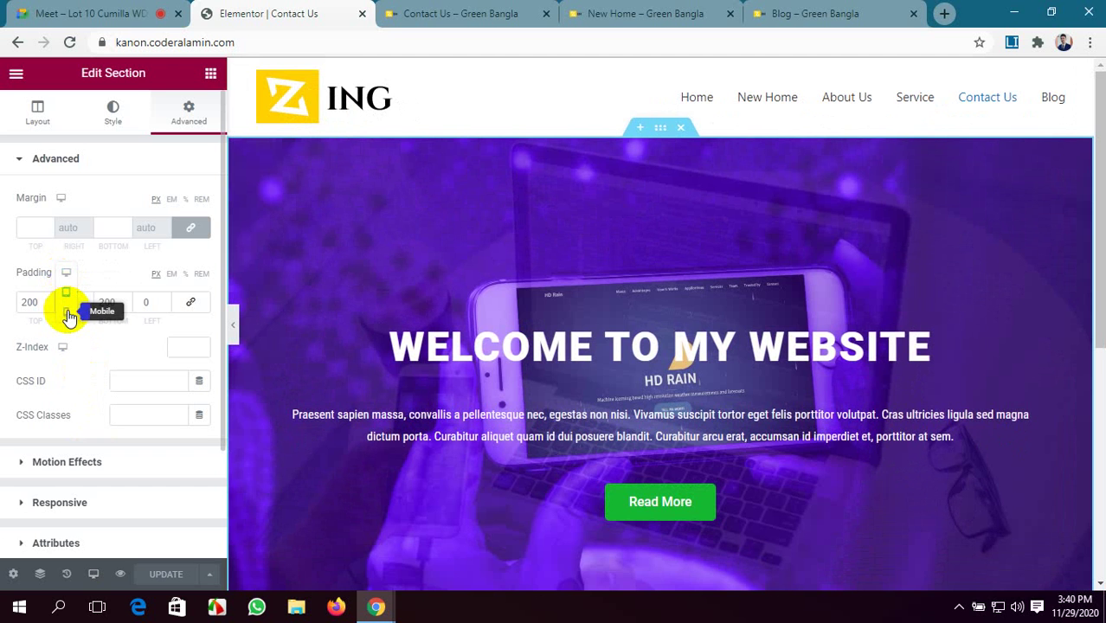
pyautogui.click(66, 310)
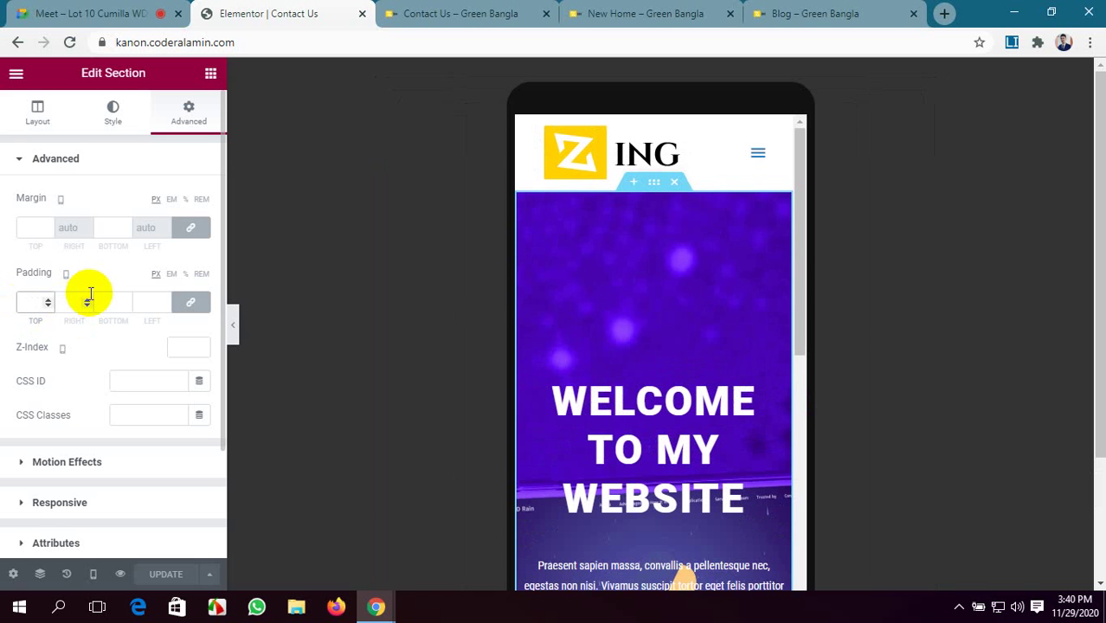
# - Unlink the section's mobile padding sides and set top and bottom to 50 px, right and left to 0
pyautogui.write('50')
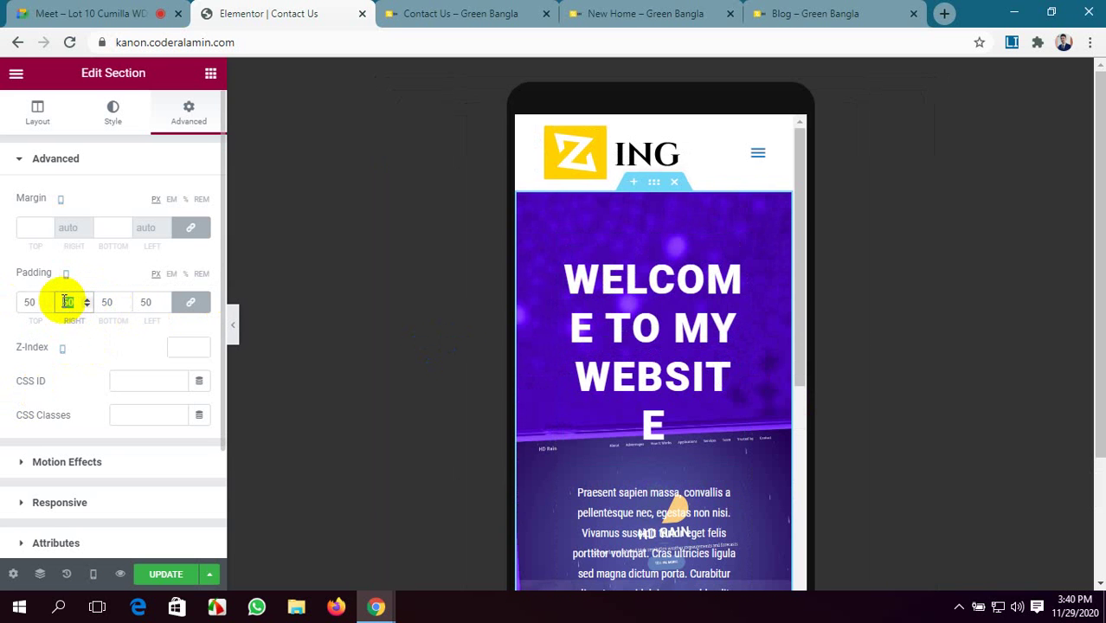
pyautogui.press('BackSpace')
pyautogui.click(191, 302)
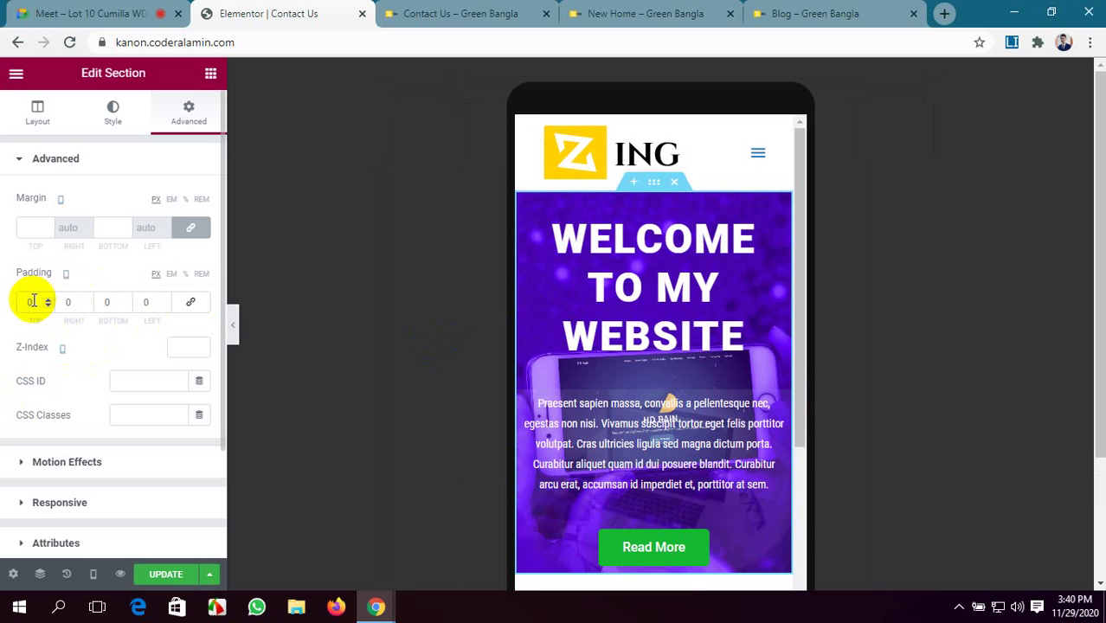
pyautogui.write('50')
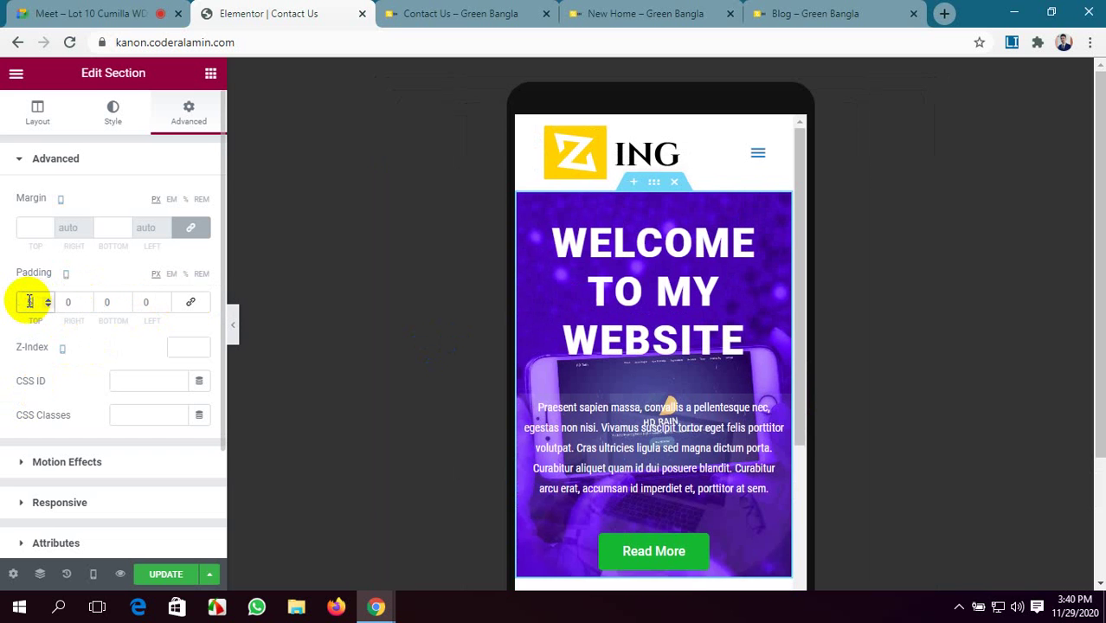
pyautogui.click(103, 302)
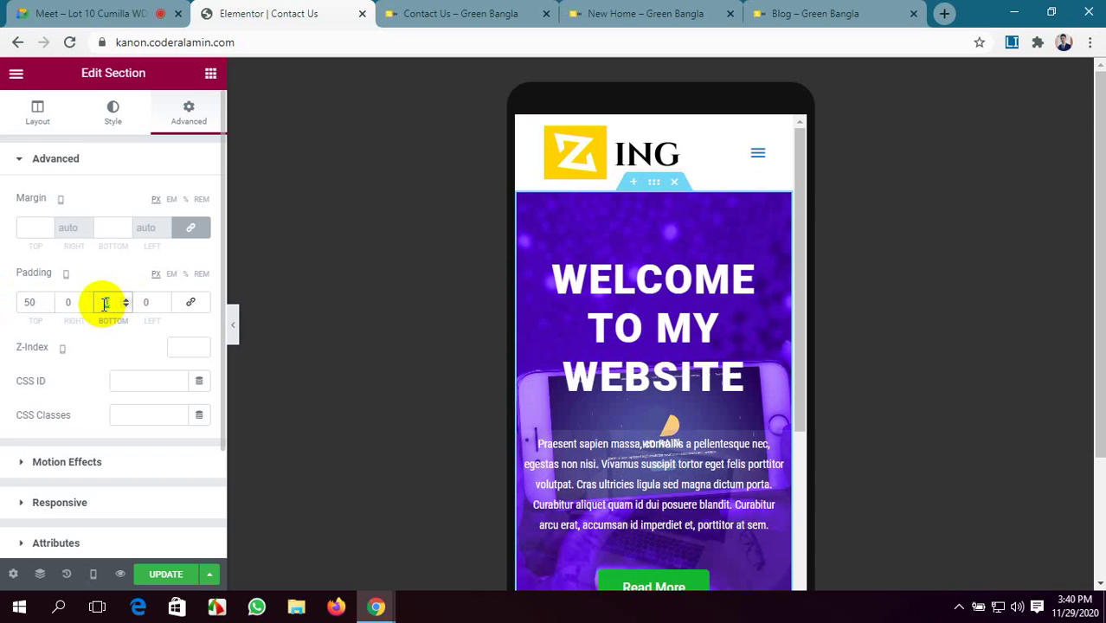
pyautogui.write('50')
# - Review the banner's spacing in the Mobile preview down to its lower edge and update the page
pyautogui.scroll(-1, 706, 410)
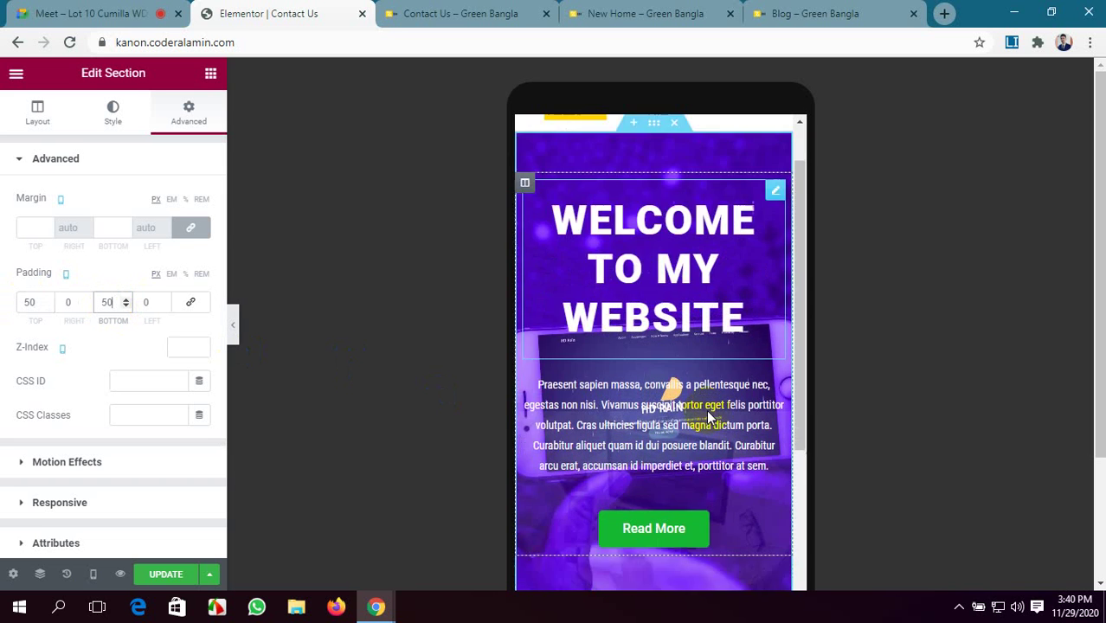
pyautogui.scroll(-3, 707, 409)
pyautogui.scroll(3, 563, 463)
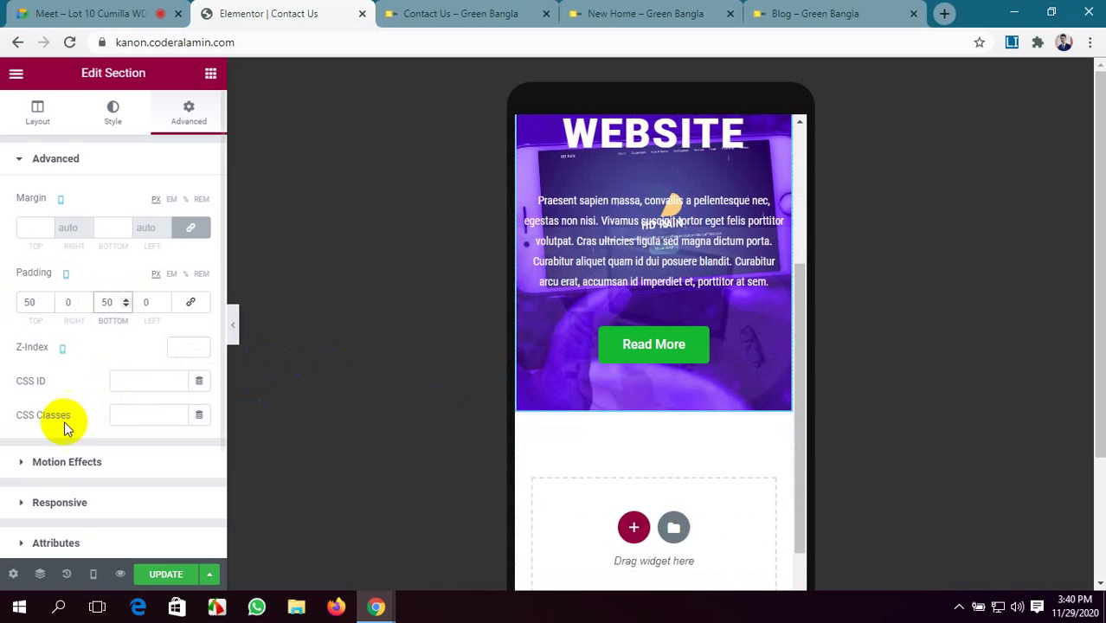
pyautogui.click(160, 574)
pyautogui.scroll(2, 606, 364)
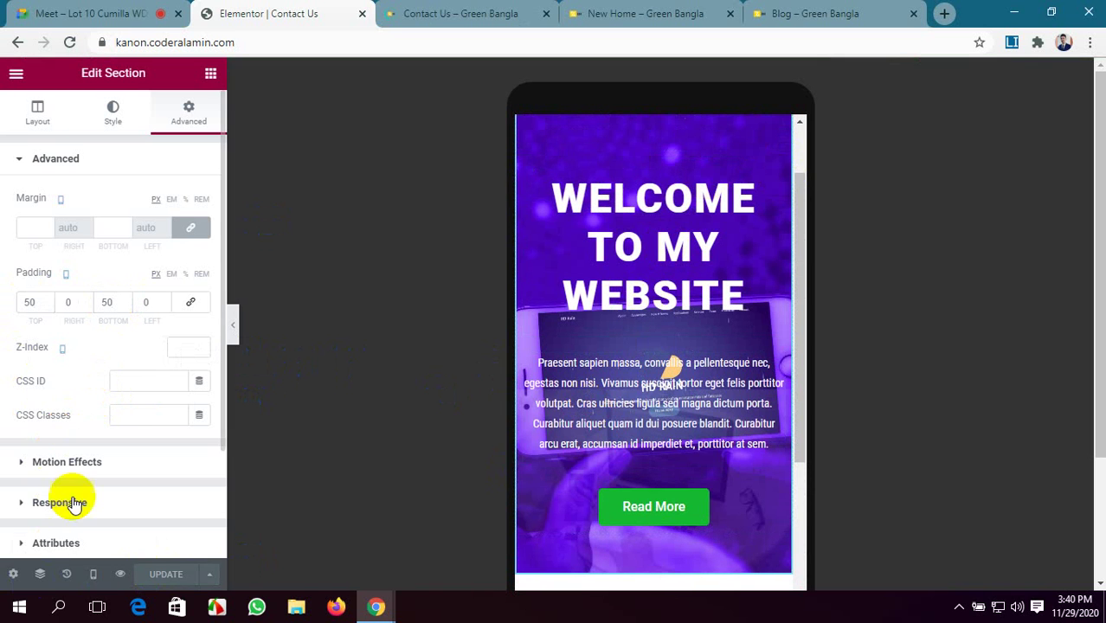
# - Return the preview to the Desktop view and check the welcome banner's layout
pyautogui.click(90, 575)
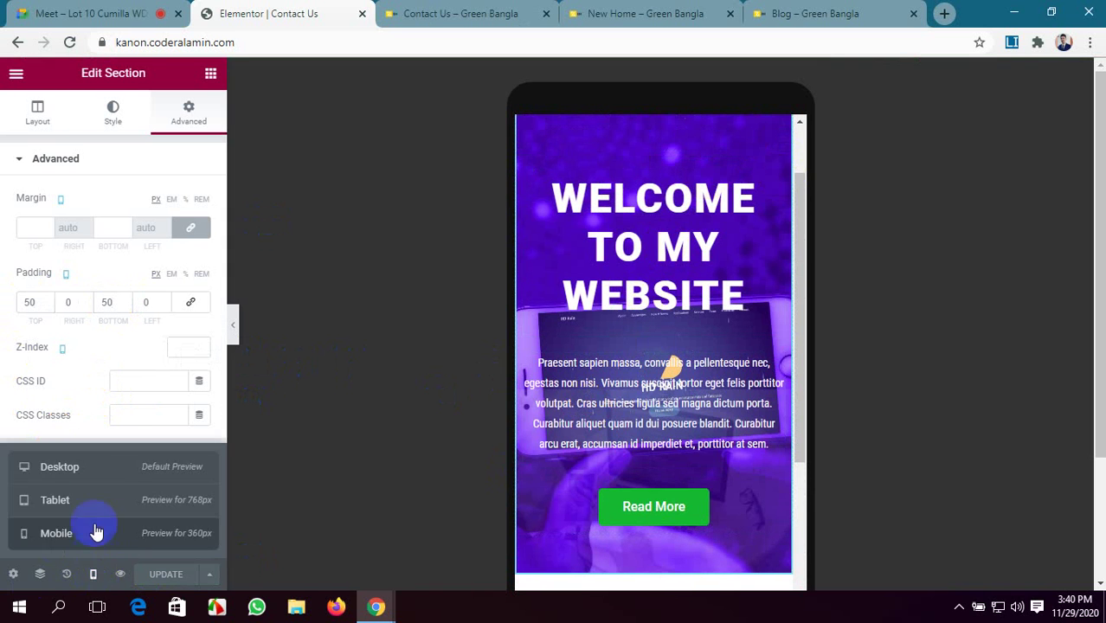
pyautogui.click(99, 476)
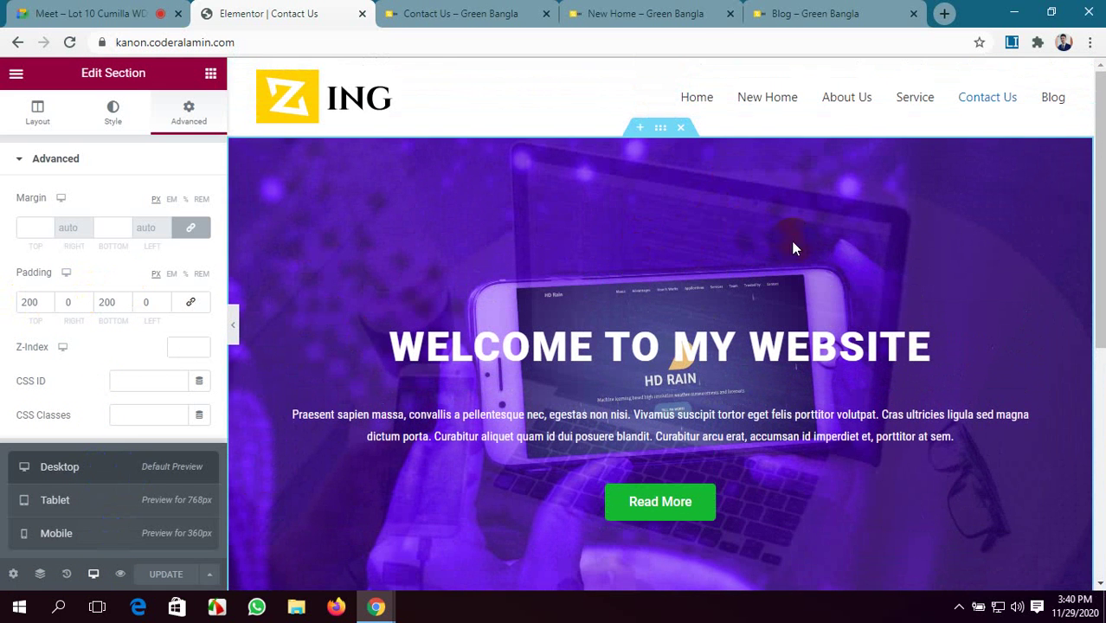
pyautogui.scroll(-1, 710, 302)
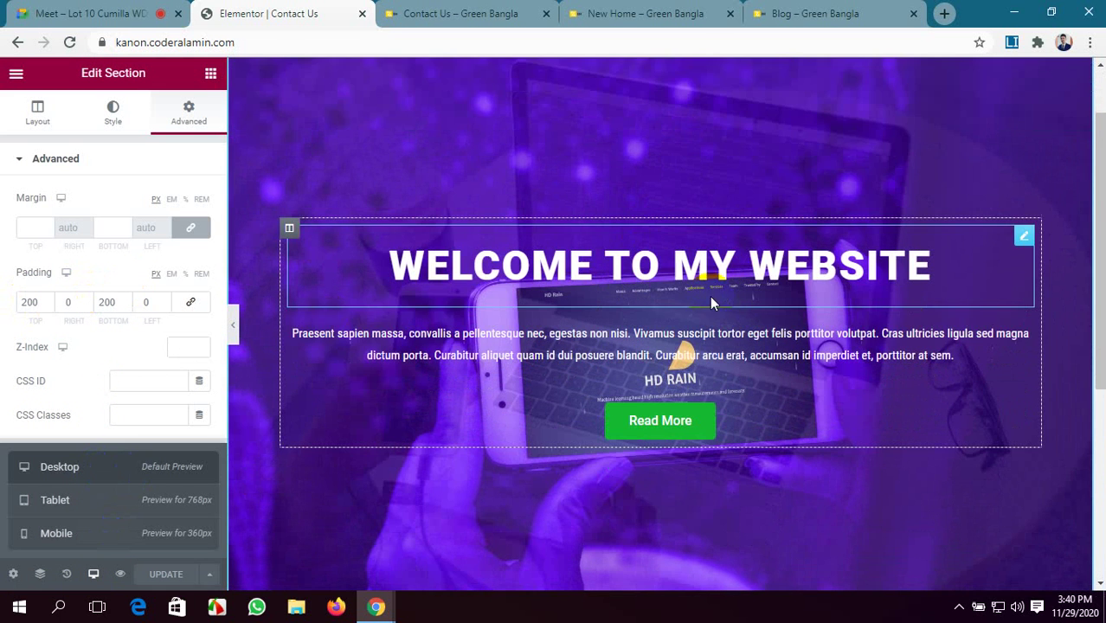
# - Open the content settings of the "Welcome to my website" heading and preview the page in tablet and mobile view
pyautogui.click(1023, 239)
pyautogui.scroll(-2, 99, 301)
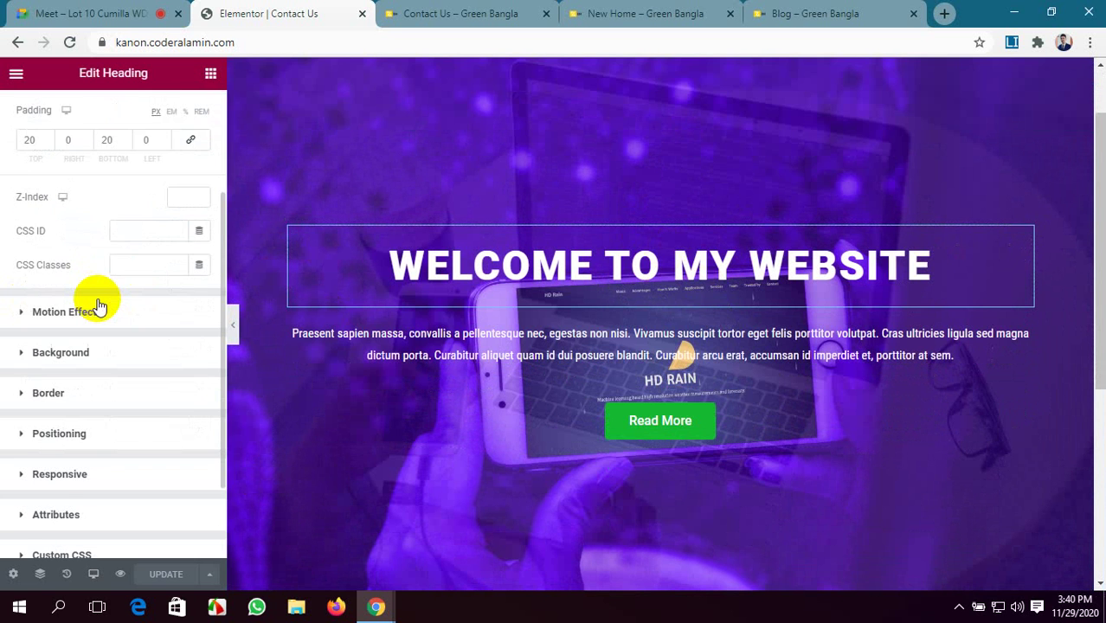
pyautogui.scroll(2, 98, 300)
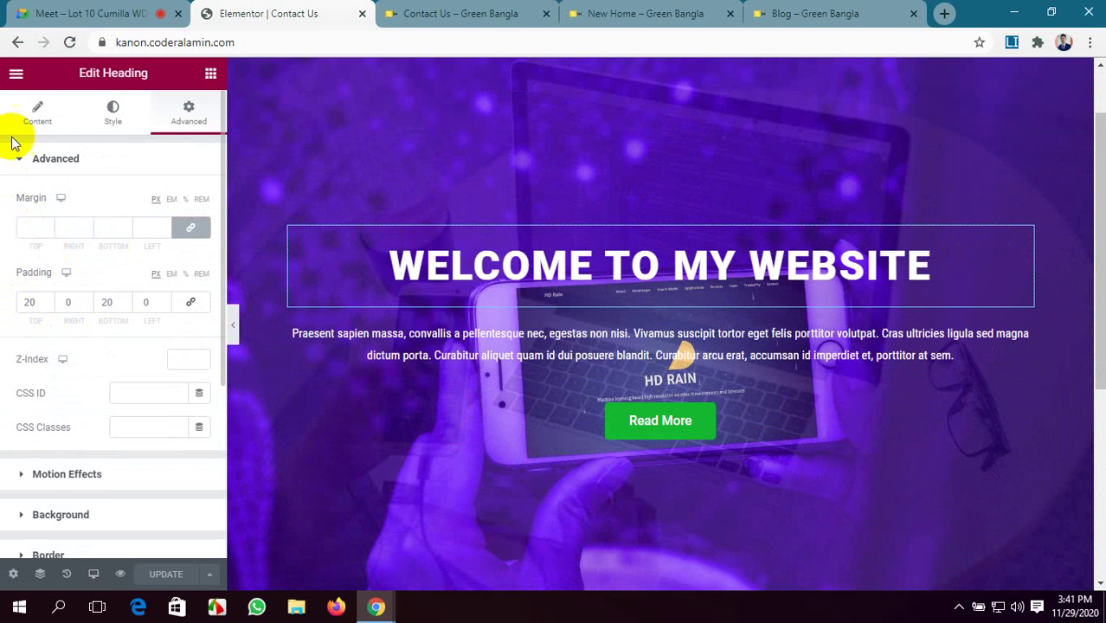
pyautogui.click(33, 112)
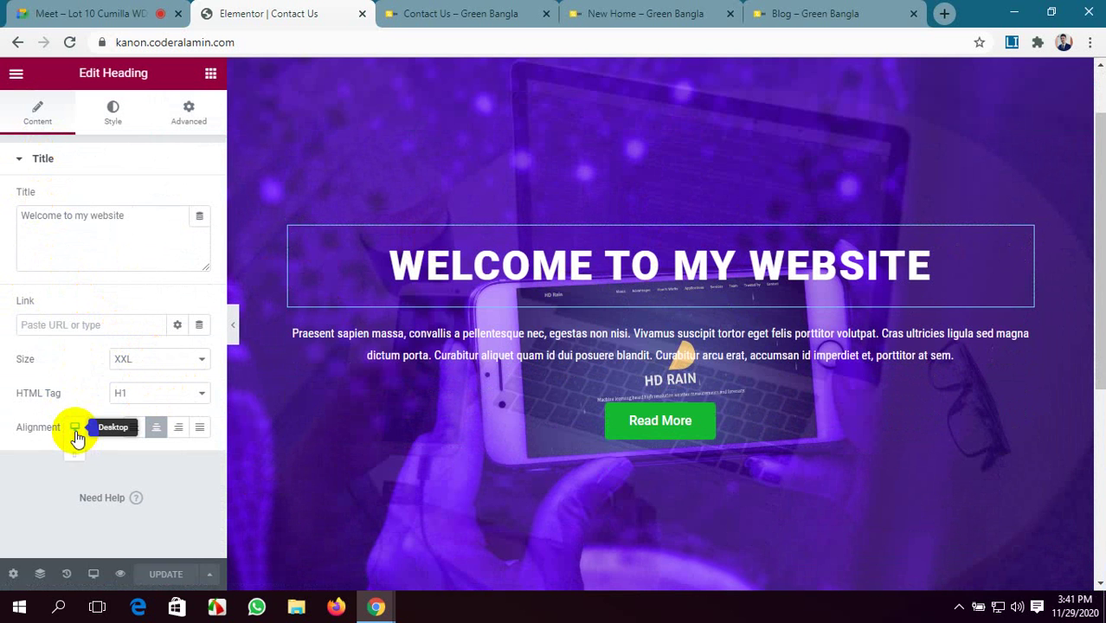
pyautogui.click(76, 450)
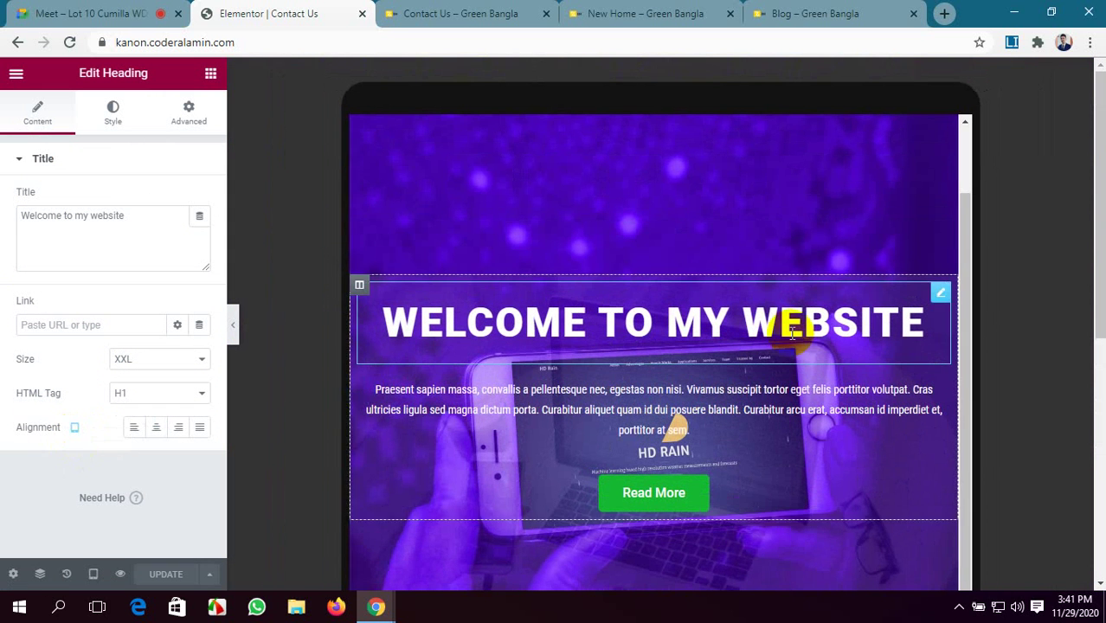
pyautogui.scroll(-1, 780, 322)
pyautogui.scroll(2, 801, 336)
pyautogui.scroll(-2, 800, 332)
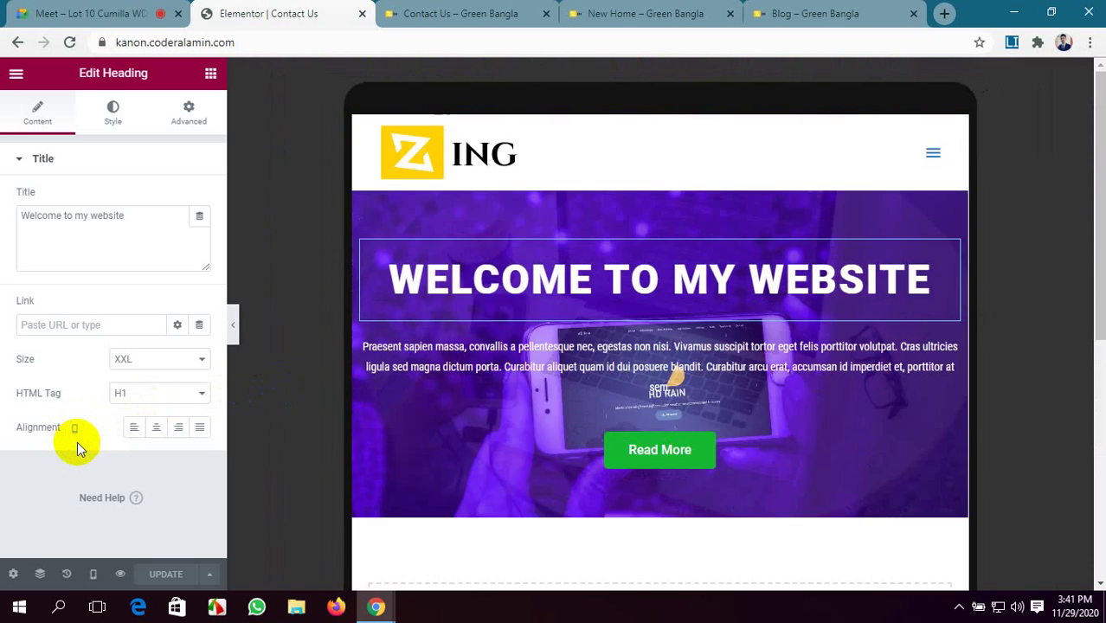
pyautogui.click(77, 441)
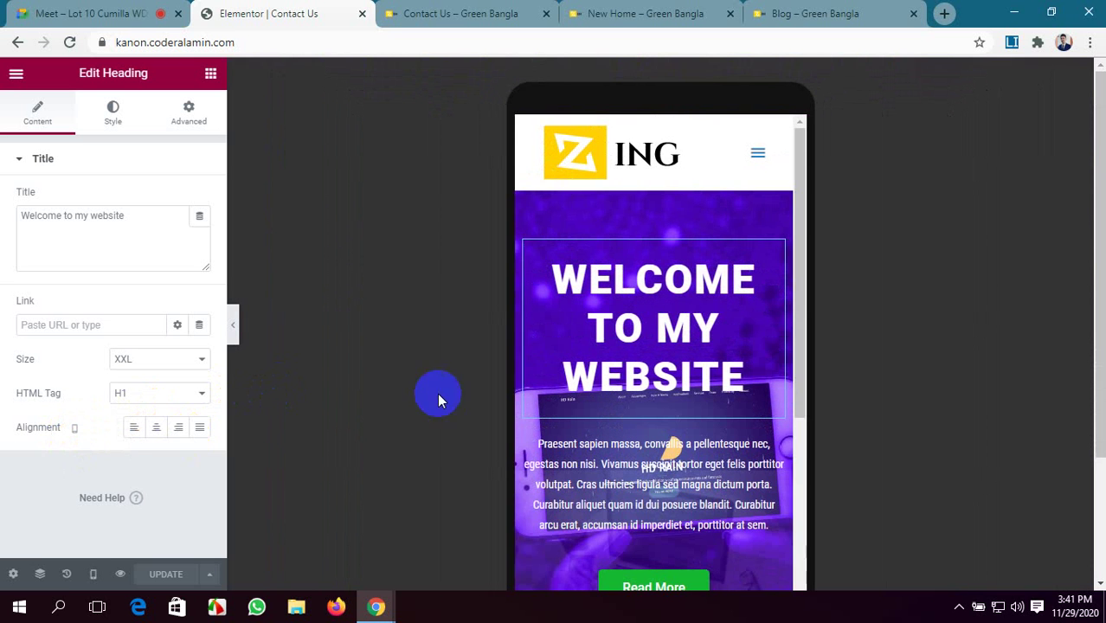
# - Center the heading in mobile view and set its size to Medium
pyautogui.click(198, 430)
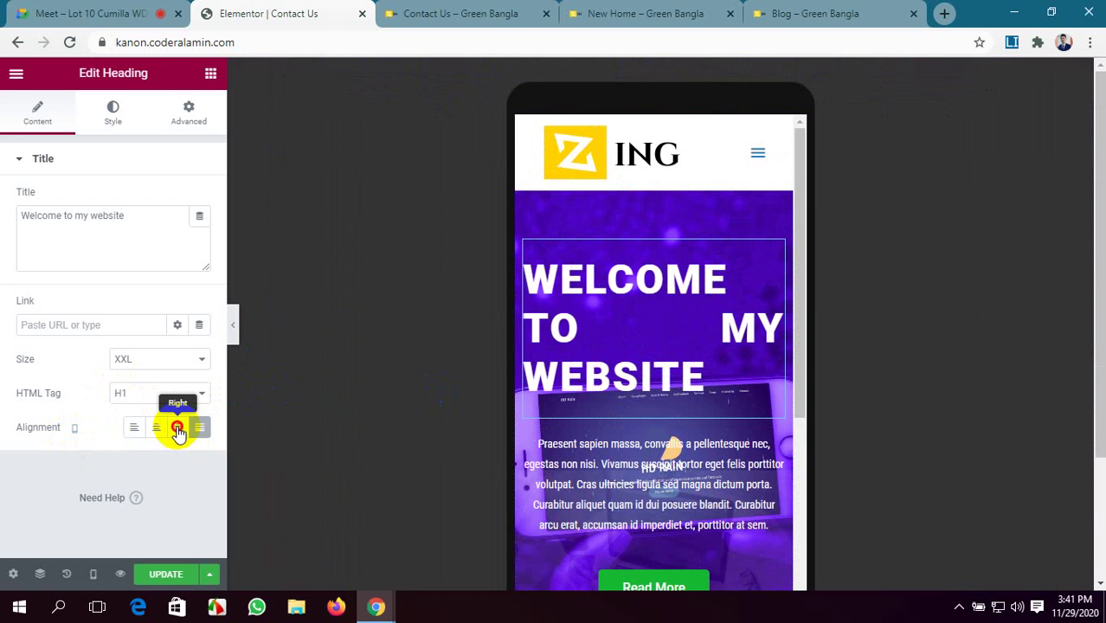
pyautogui.click(178, 428)
pyautogui.click(159, 427)
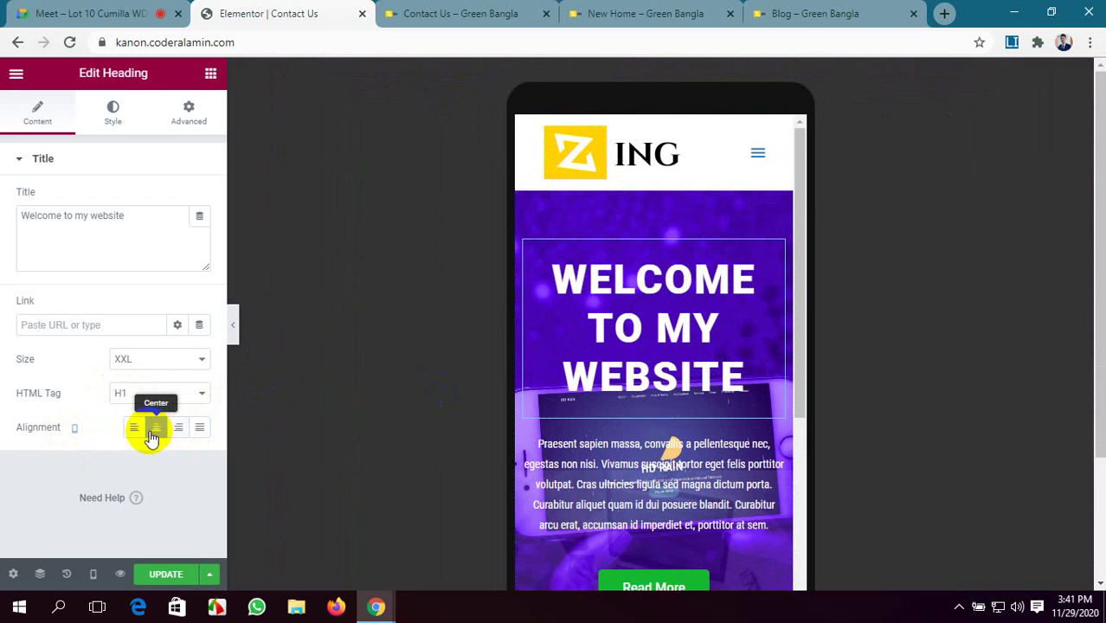
pyautogui.click(182, 365)
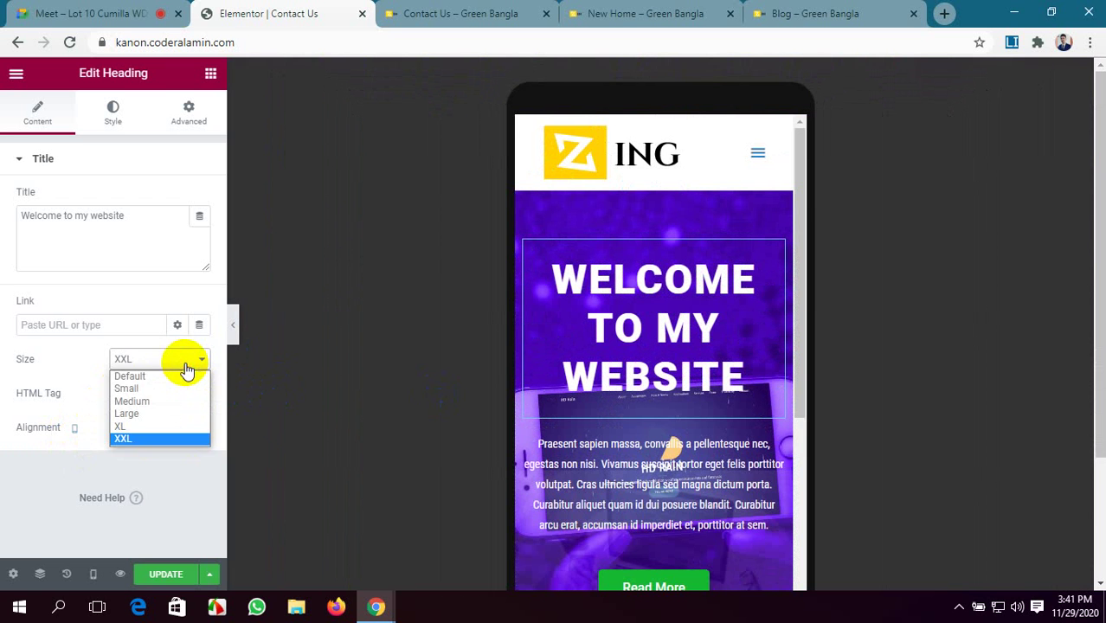
pyautogui.click(178, 402)
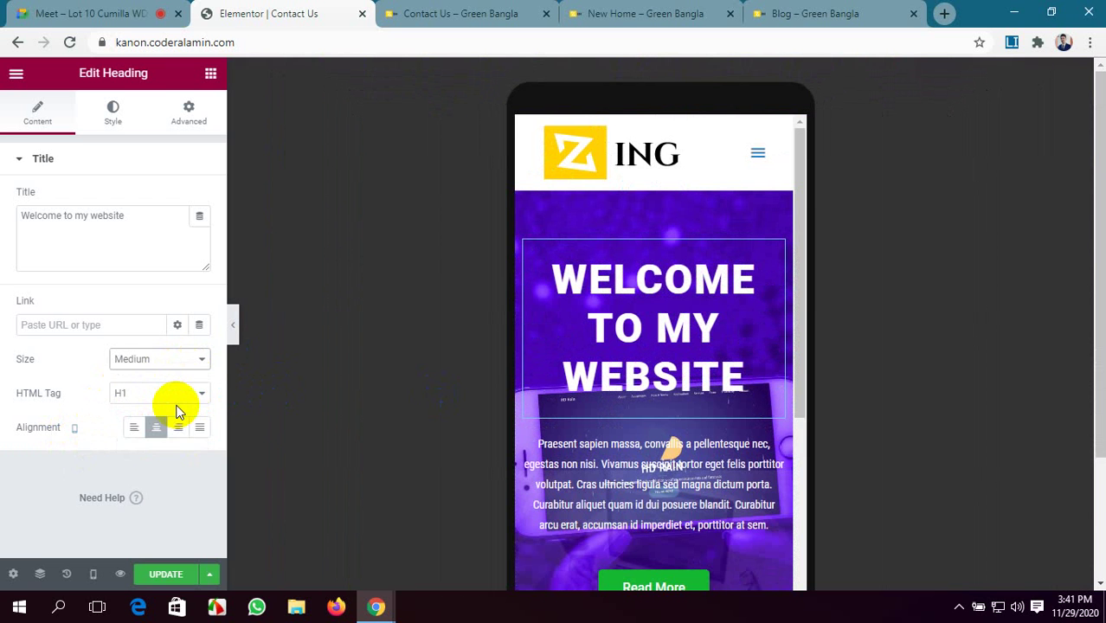
# - Try the H3 and H5 HTML tags on the heading, and return it to H1
pyautogui.click(169, 400)
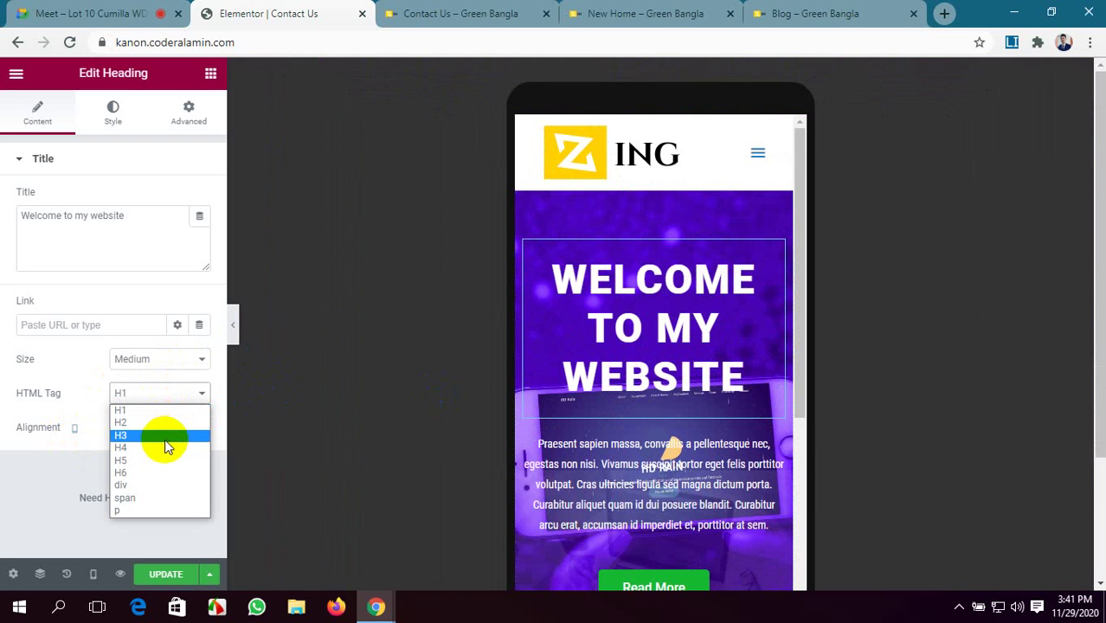
pyautogui.click(164, 437)
pyautogui.click(169, 394)
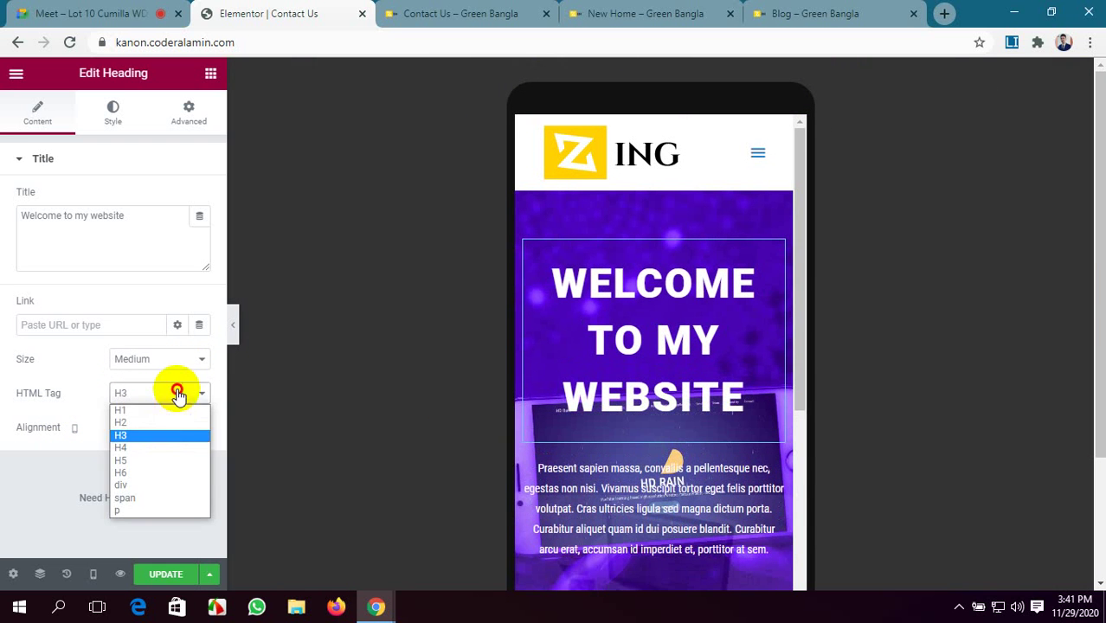
pyautogui.click(159, 461)
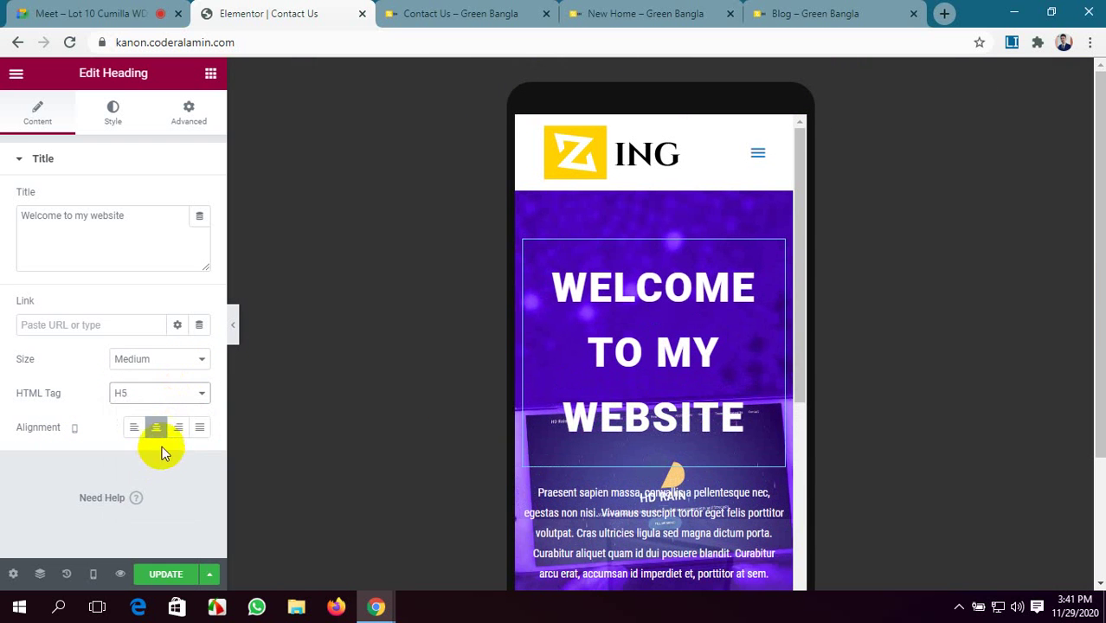
pyautogui.click(173, 400)
pyautogui.click(159, 410)
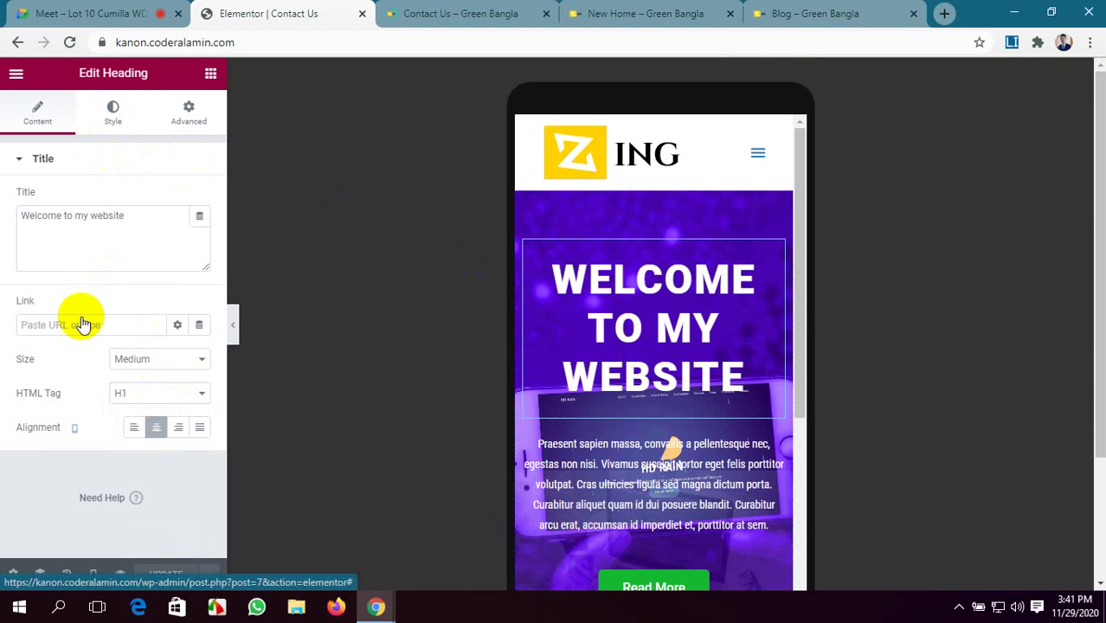
# - Set the heading's mobile typography size to 30 px
pyautogui.click(199, 233)
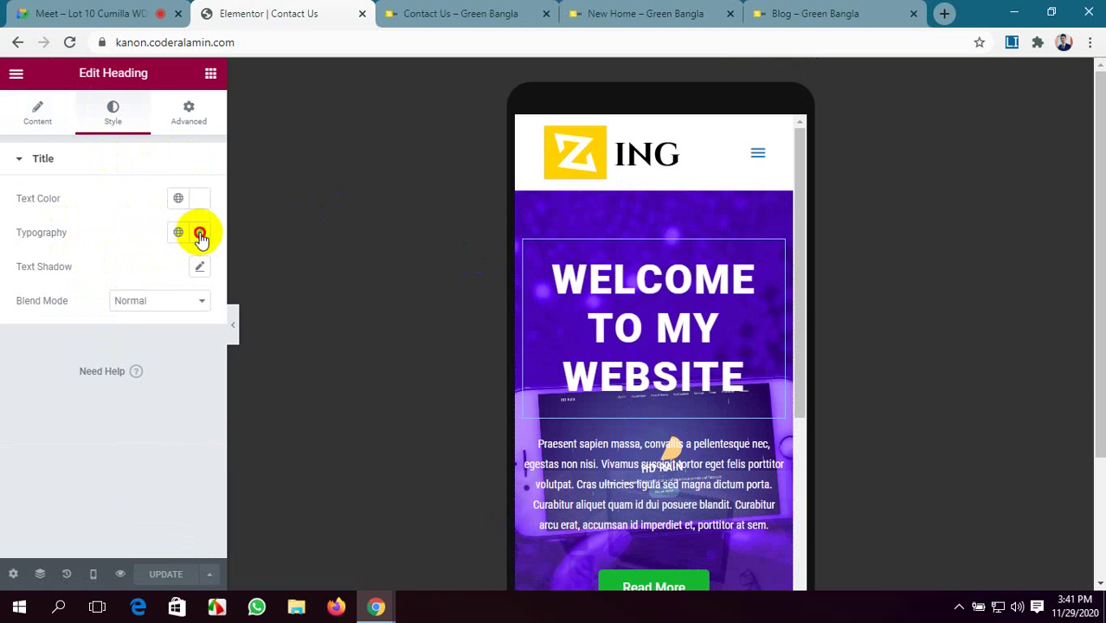
pyautogui.scroll(-1, 125, 337)
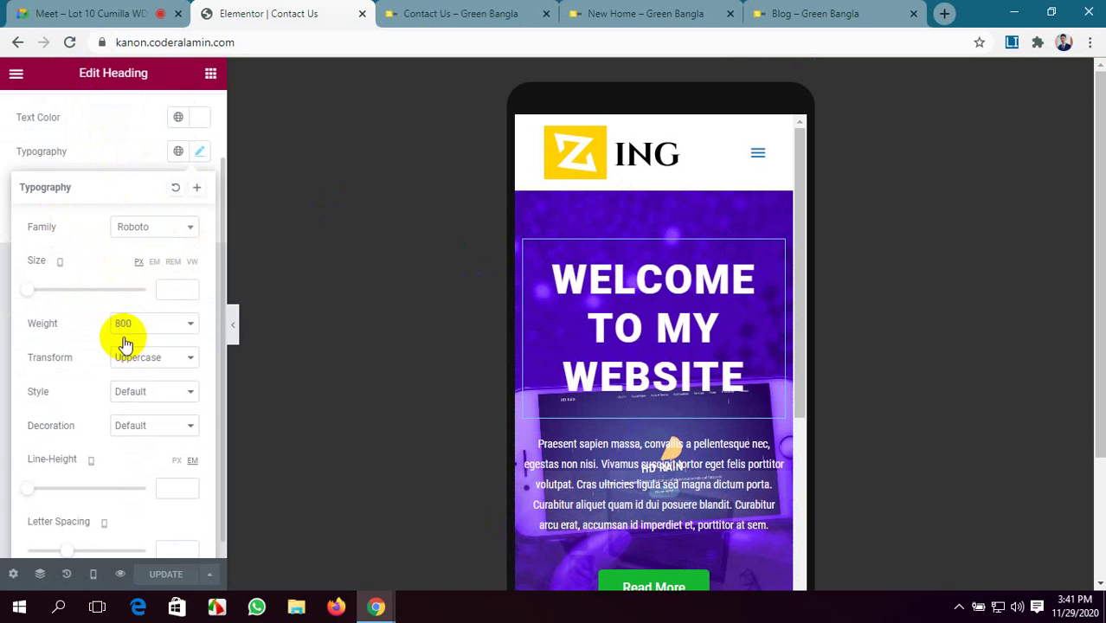
pyautogui.click(60, 264)
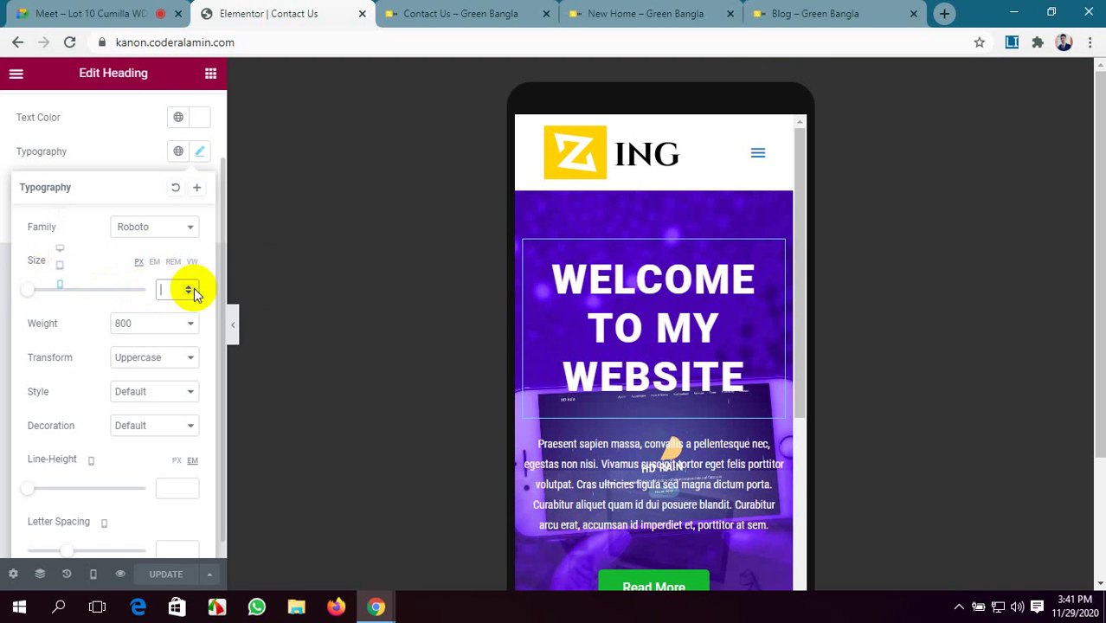
pyautogui.write('20')
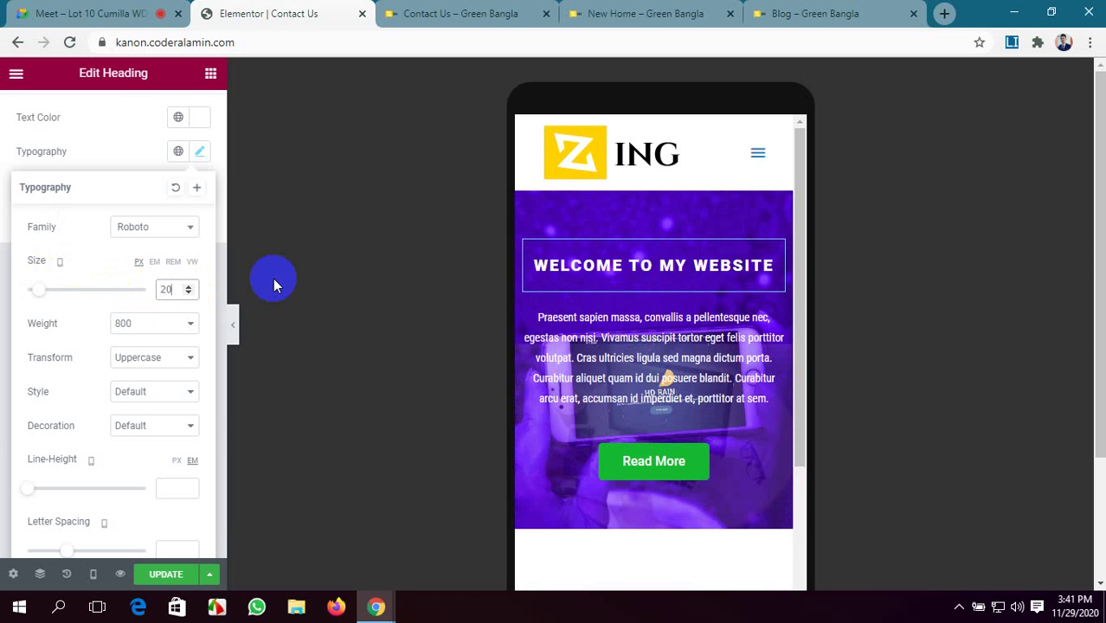
pyautogui.press('BackSpace')
pyautogui.press('BackSpace')
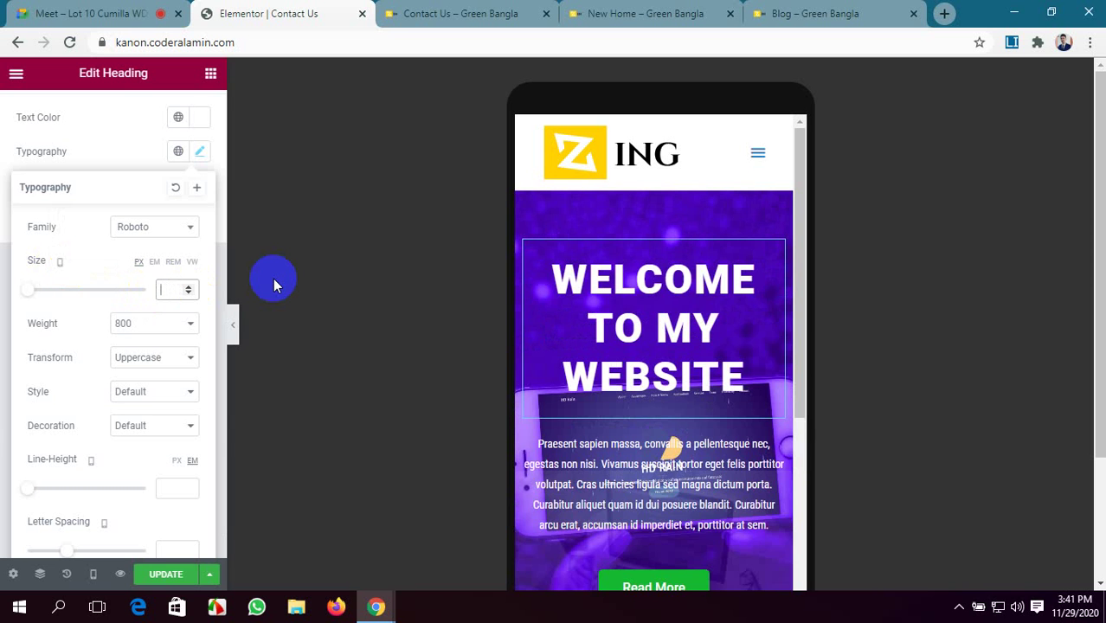
pyautogui.write('30')
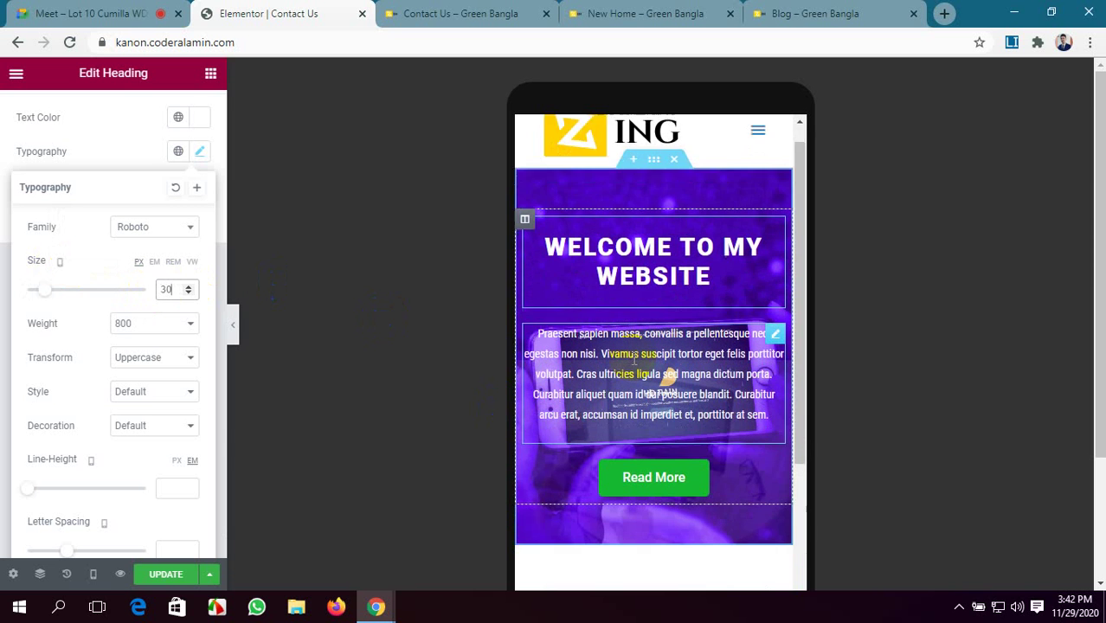
# - Save the page update and switch the preview back to desktop
pyautogui.scroll(-3, 632, 364)
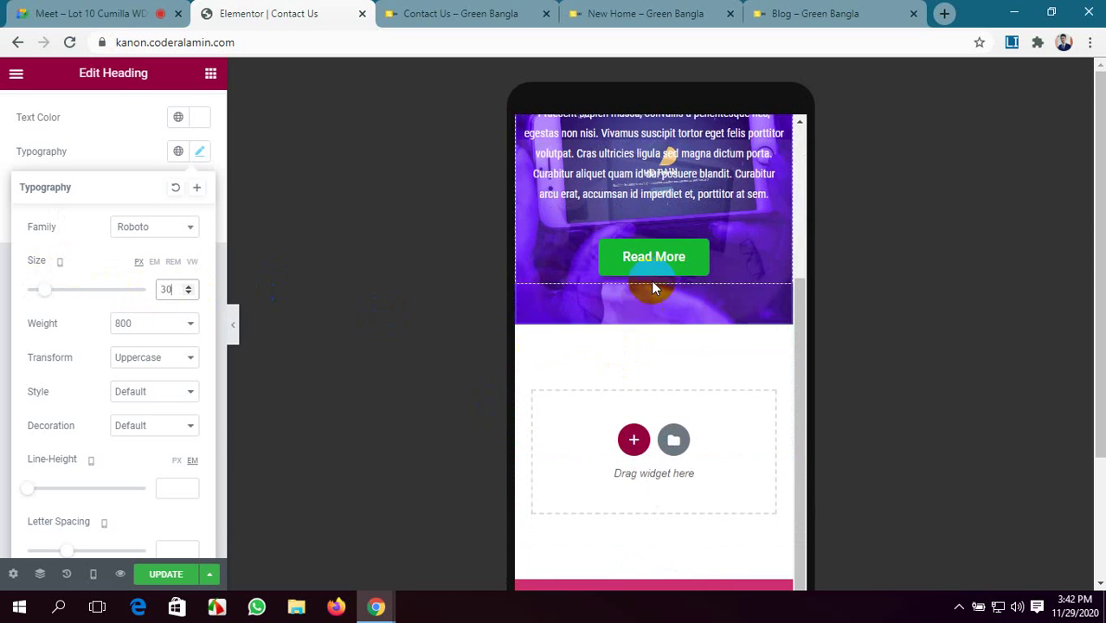
pyautogui.scroll(3, 591, 166)
pyautogui.click(166, 576)
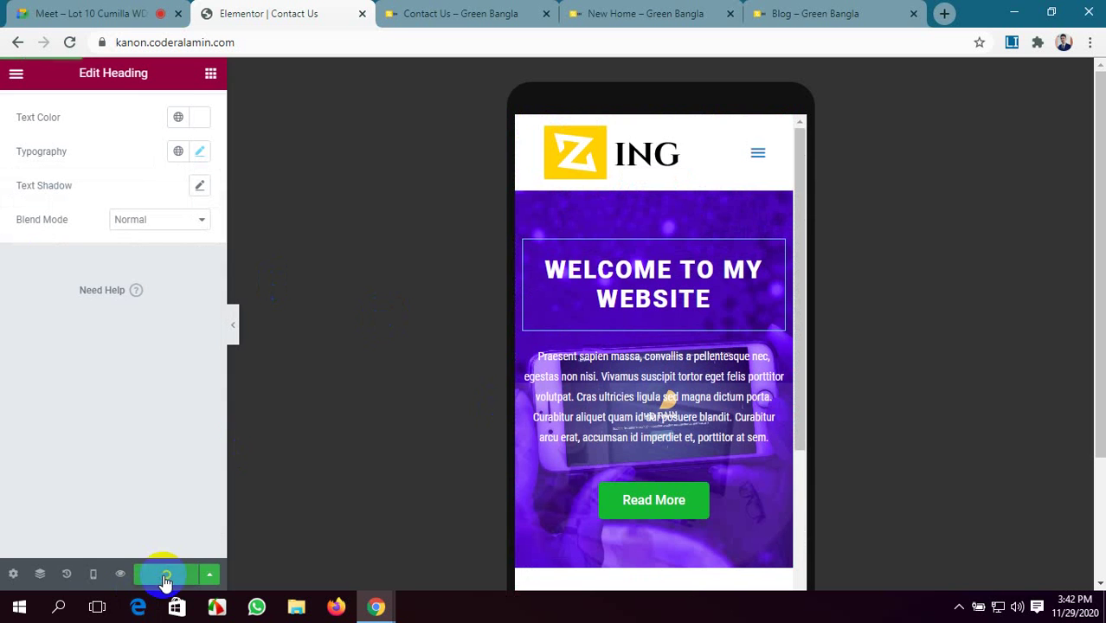
pyautogui.click(94, 574)
pyautogui.click(97, 466)
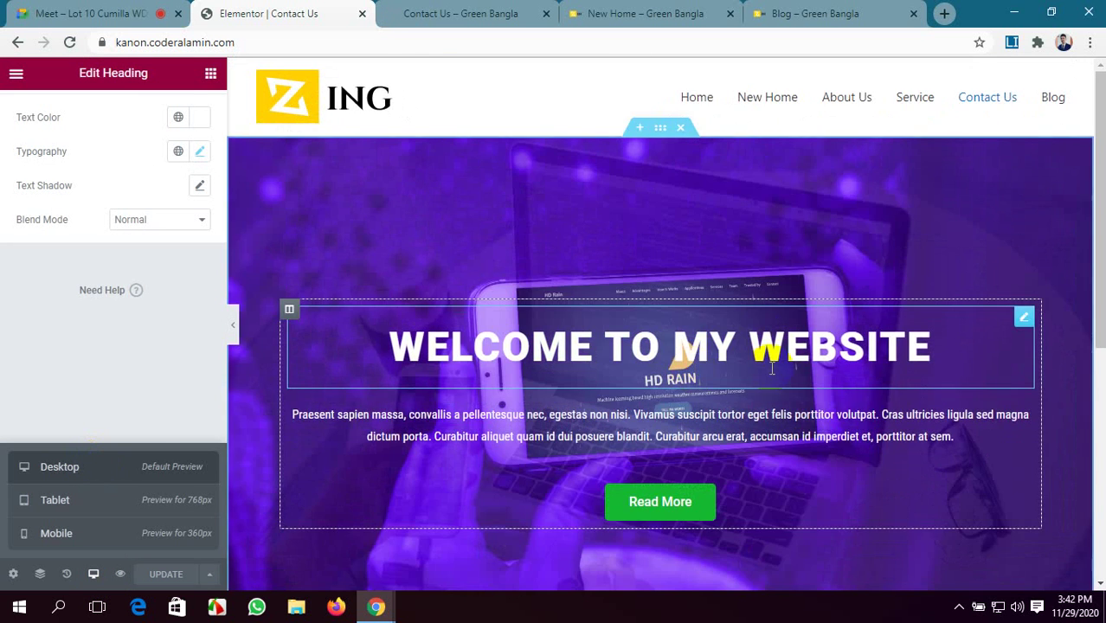
pyautogui.scroll(-1, 363, 101)
# - Reload the live Contact Us page and check the hero section at desktop width
pyautogui.click(575, 9)
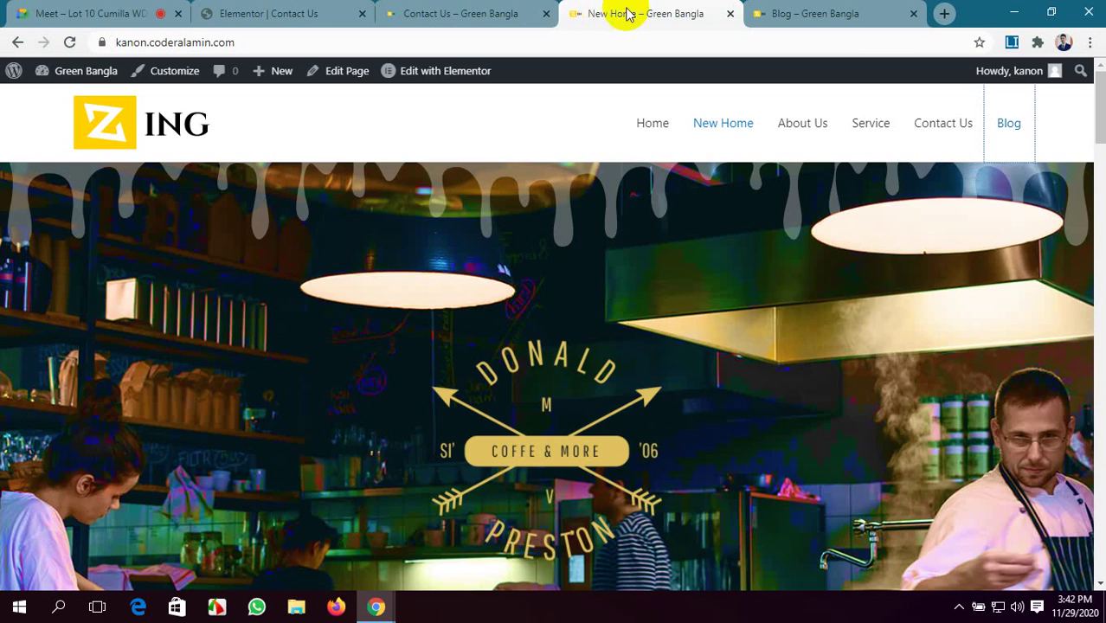
pyautogui.click(426, 10)
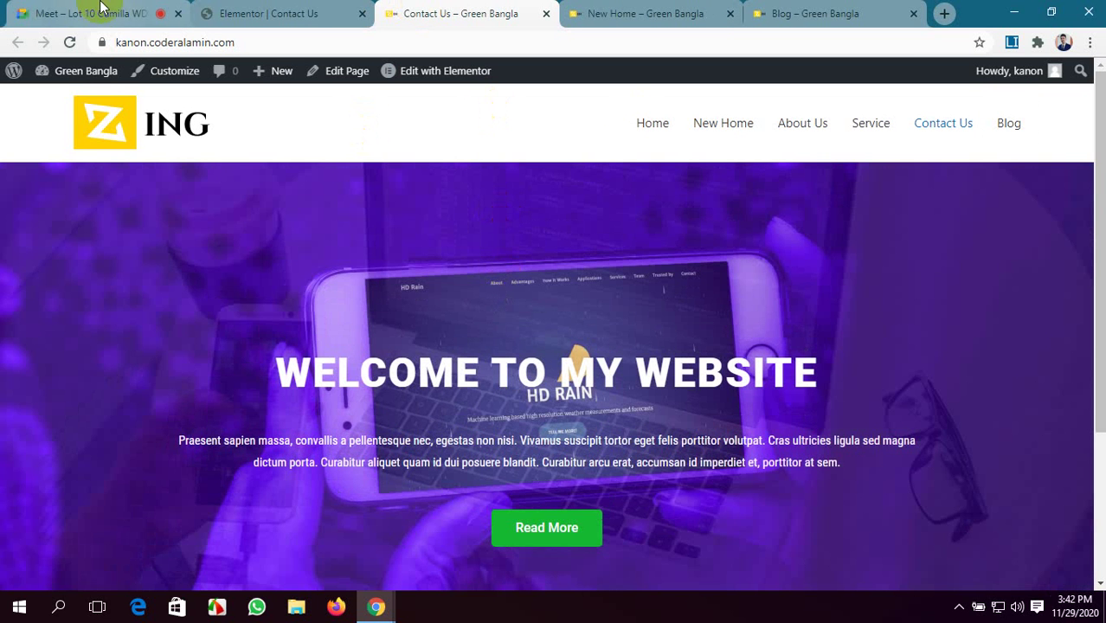
pyautogui.click(69, 43)
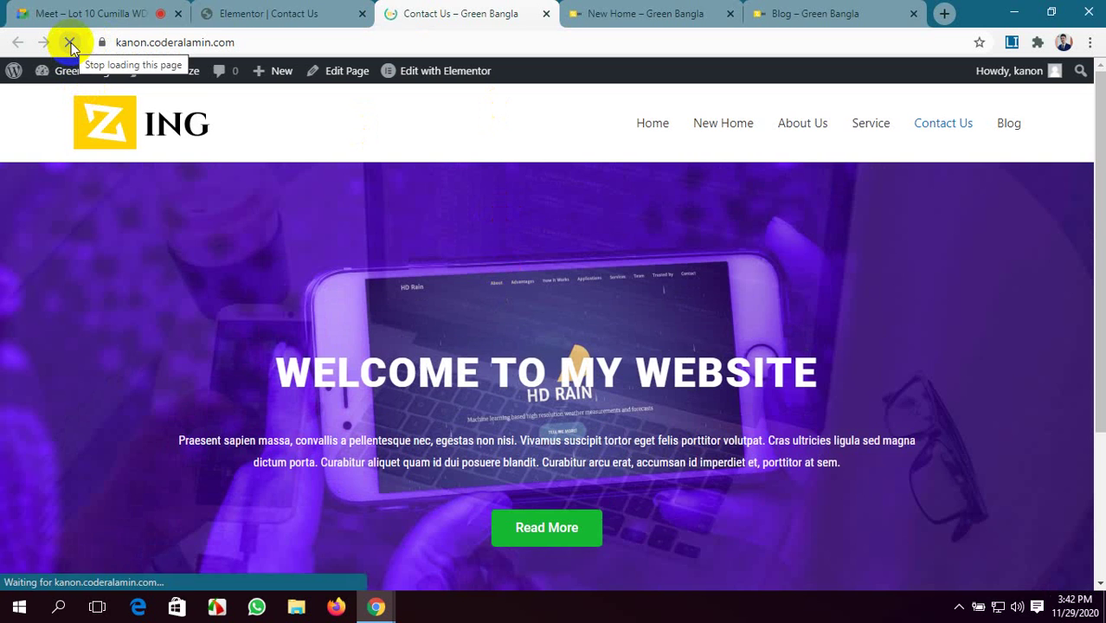
pyautogui.scroll(-3, 612, 277)
pyautogui.scroll(2, 614, 277)
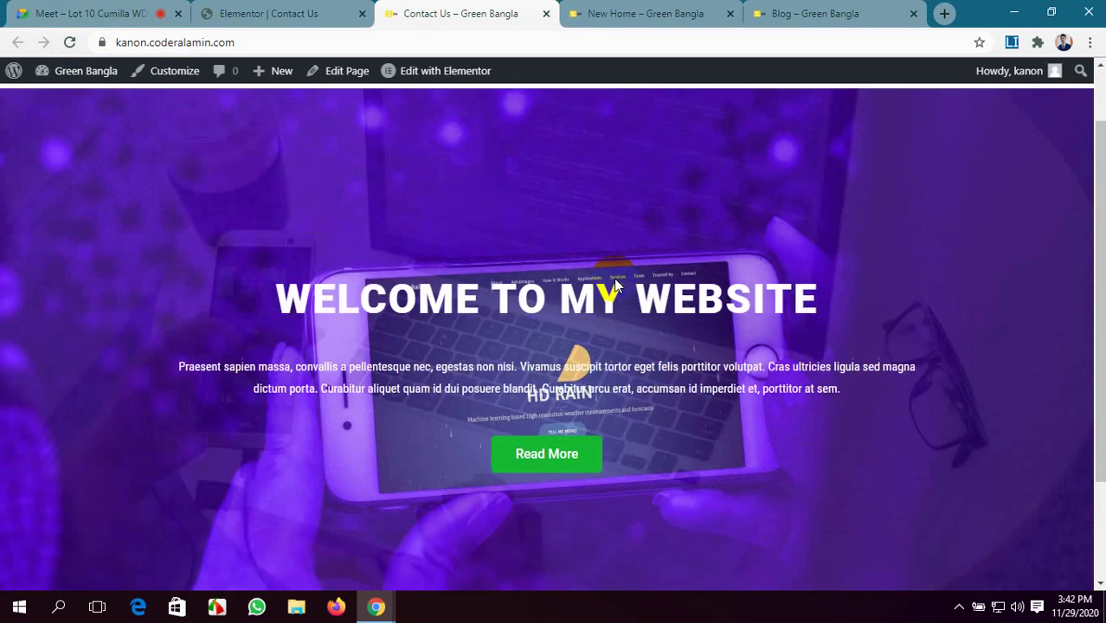
pyautogui.scroll(-2, 613, 277)
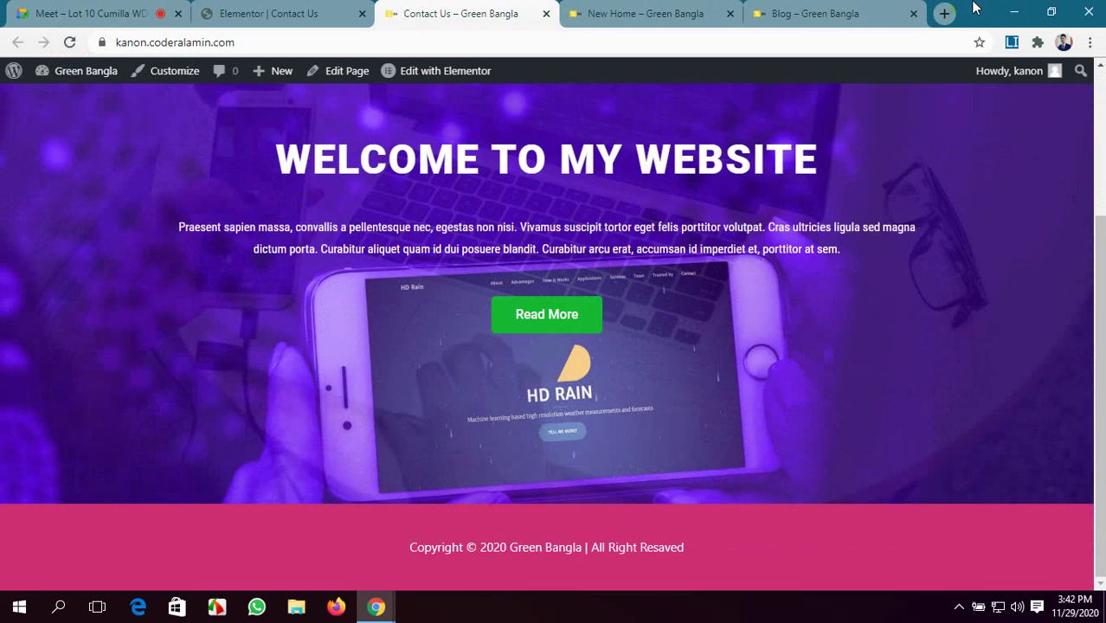
# - Shrink the browser window to phone width to check the responsive hero heading, and restore it to full screen
pyautogui.moveTo(976, 8); pyautogui.dragTo(792, 38)
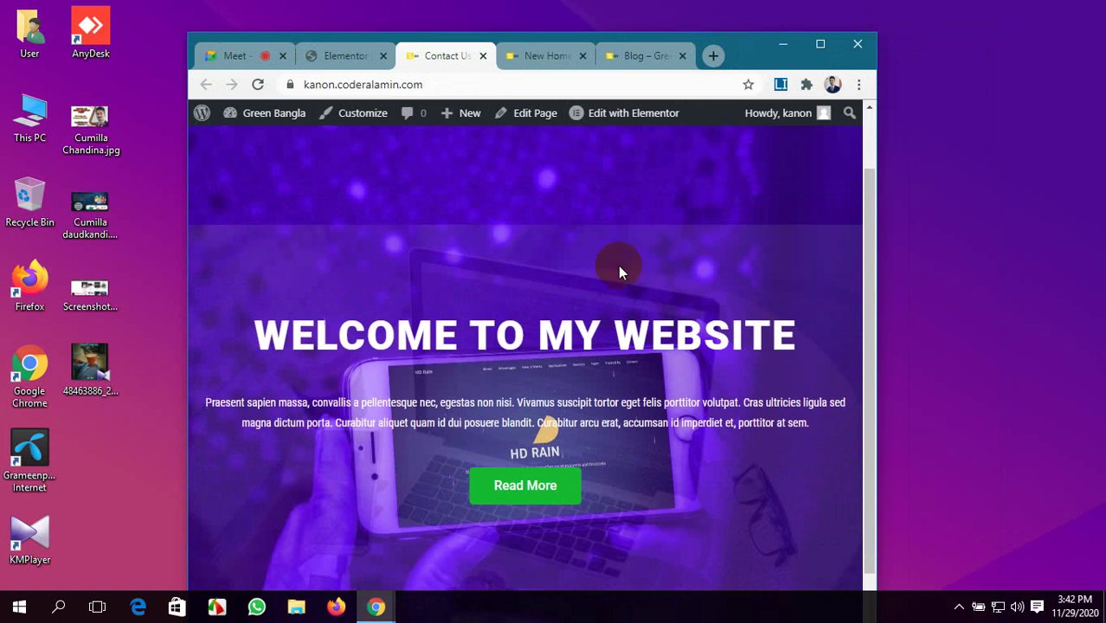
pyautogui.moveTo(876, 306); pyautogui.dragTo(537, 309)
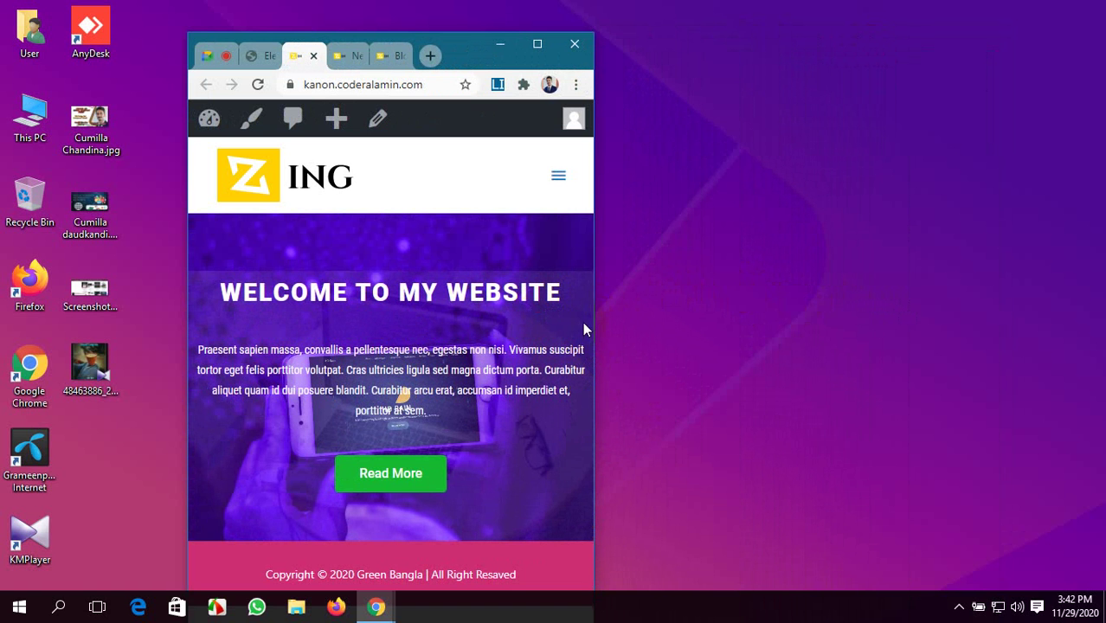
pyautogui.moveTo(595, 314); pyautogui.dragTo(486, 291)
pyautogui.moveTo(452, 55); pyautogui.dragTo(472, 22)
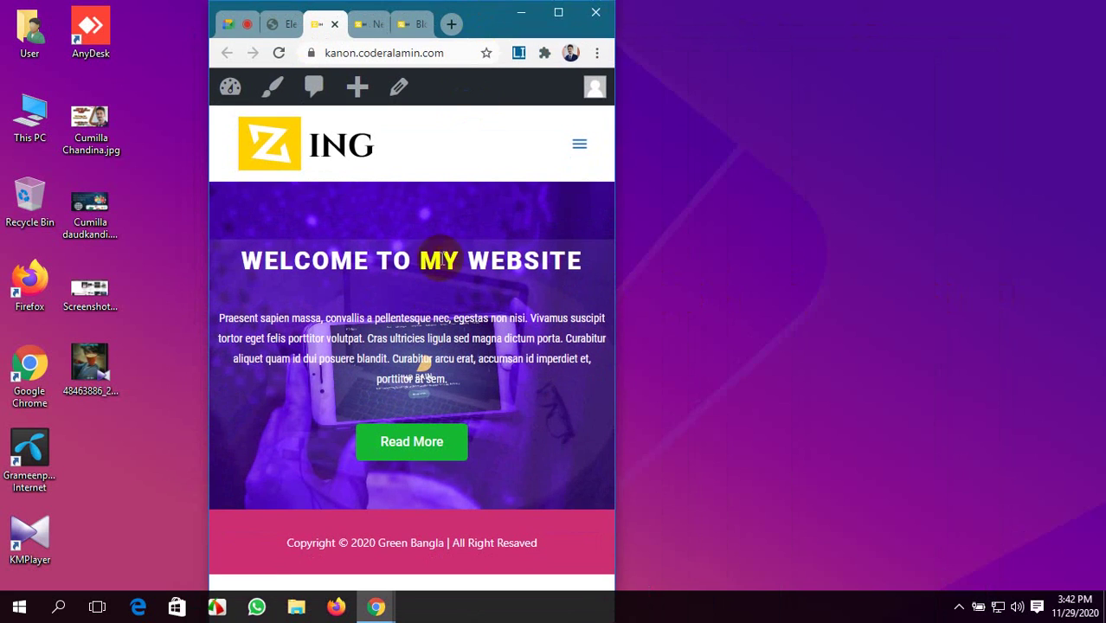
pyautogui.click(558, 13)
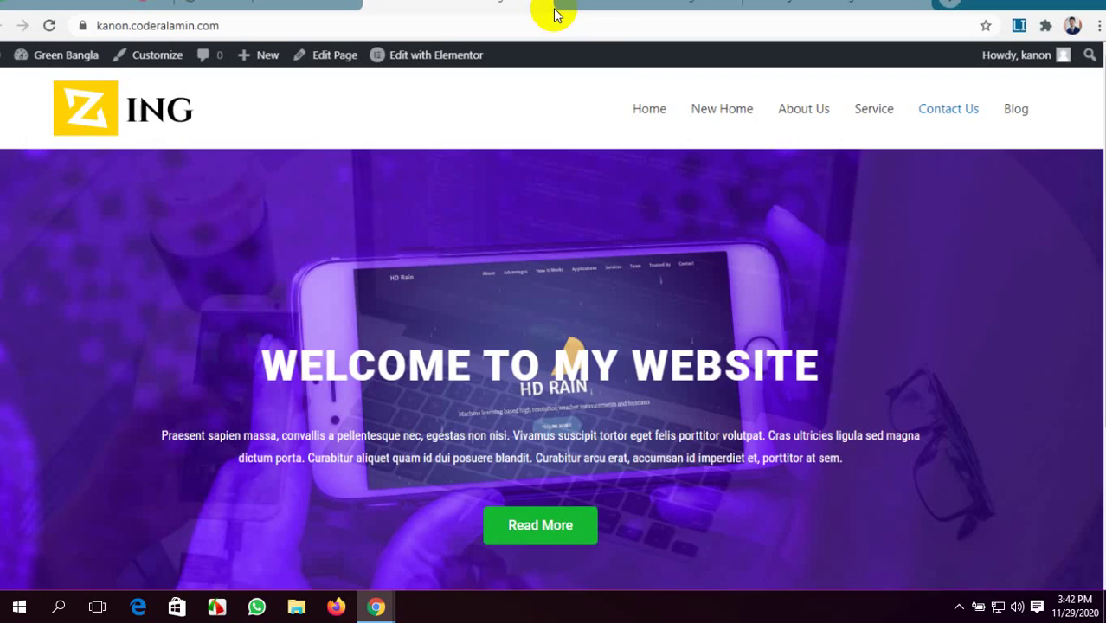
# - Examine how the hero section's background and content behave while scrolling the live Contact Us page
pyautogui.scroll(-3, 697, 322)
pyautogui.scroll(1, 690, 322)
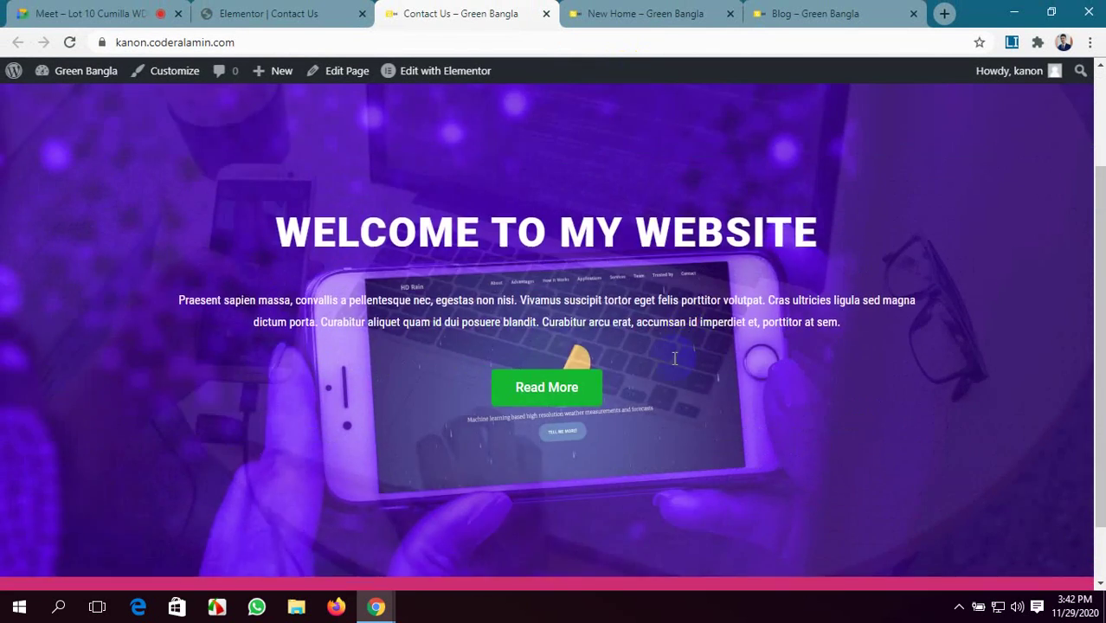
pyautogui.scroll(-1, 675, 358)
pyautogui.scroll(2, 673, 381)
pyautogui.scroll(-2, 671, 405)
pyautogui.scroll(1, 677, 394)
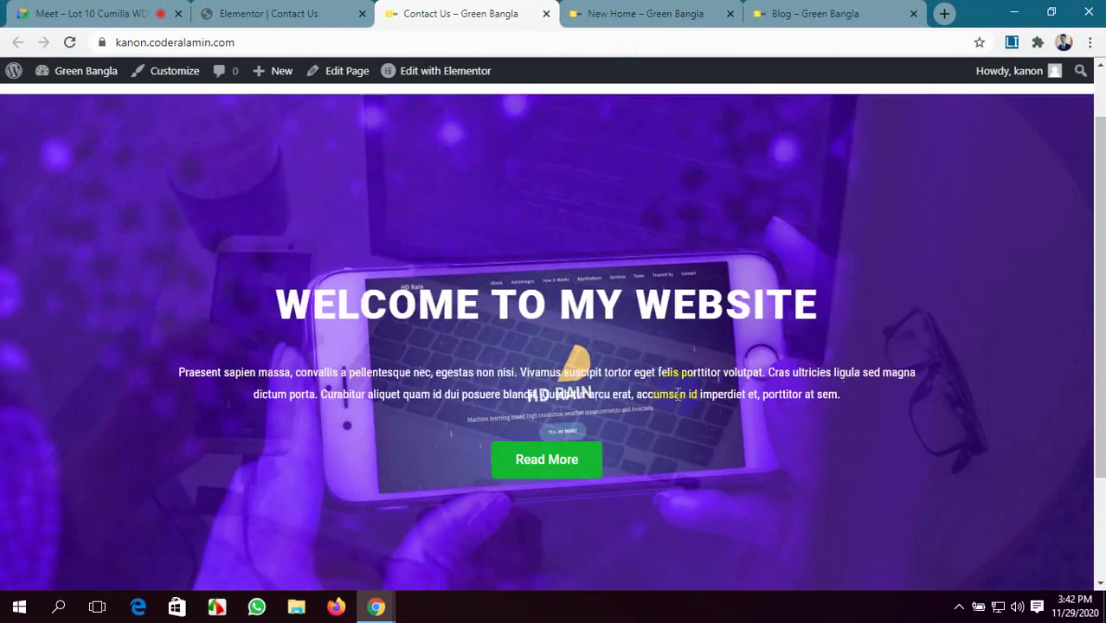
pyautogui.scroll(1, 674, 391)
pyautogui.scroll(-1, 659, 466)
pyautogui.scroll(1, 537, 398)
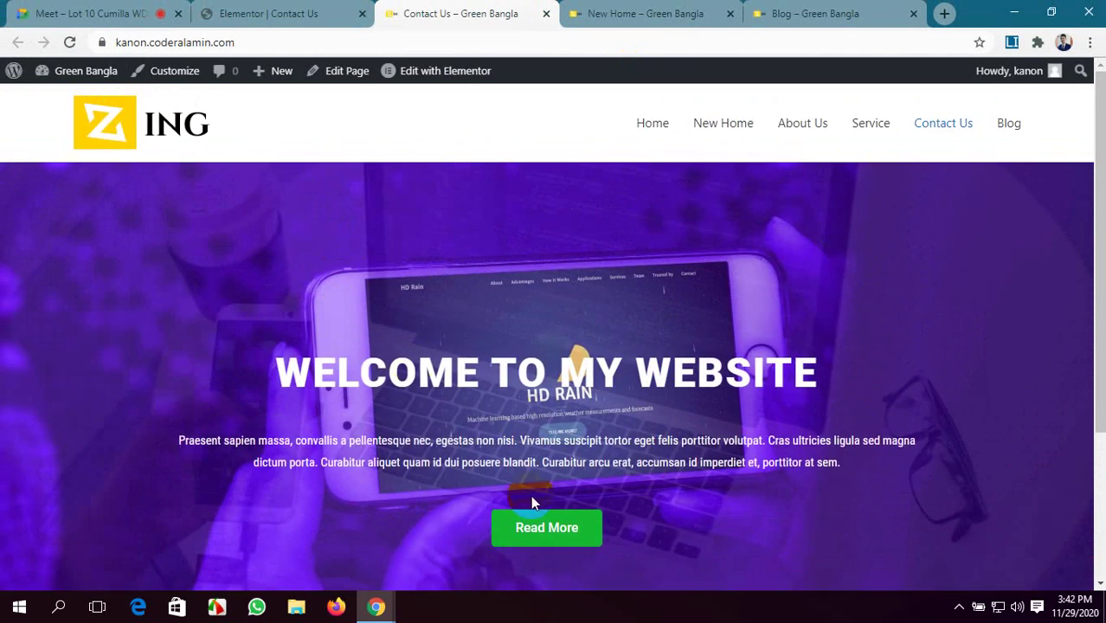
pyautogui.scroll(-3, 596, 474)
pyautogui.scroll(3, 600, 470)
pyautogui.click(228, 10)
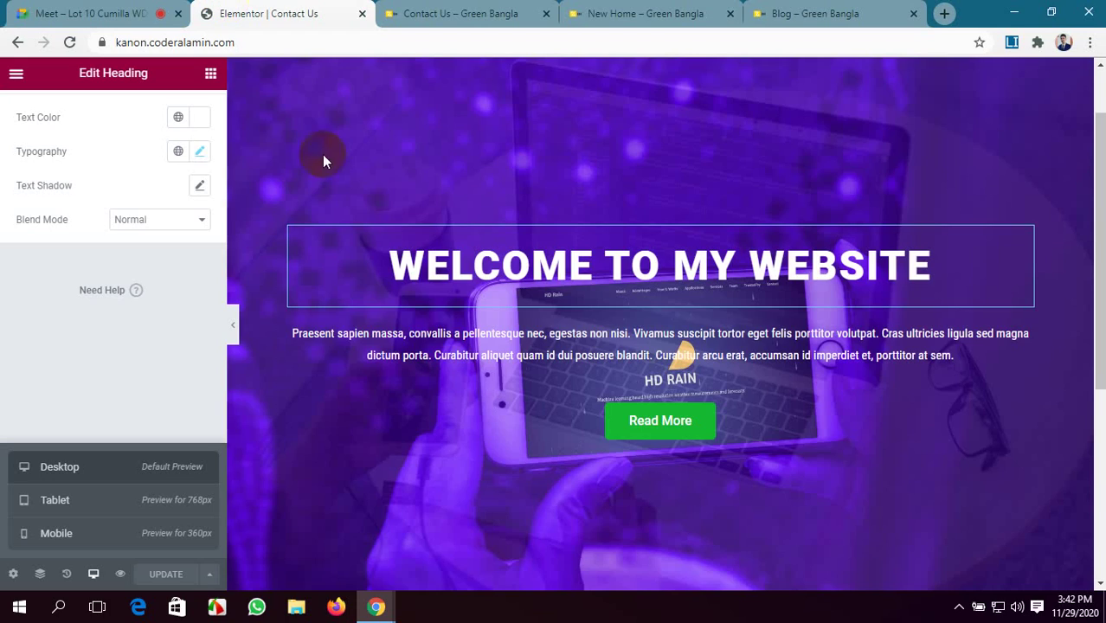
pyautogui.click(459, 10)
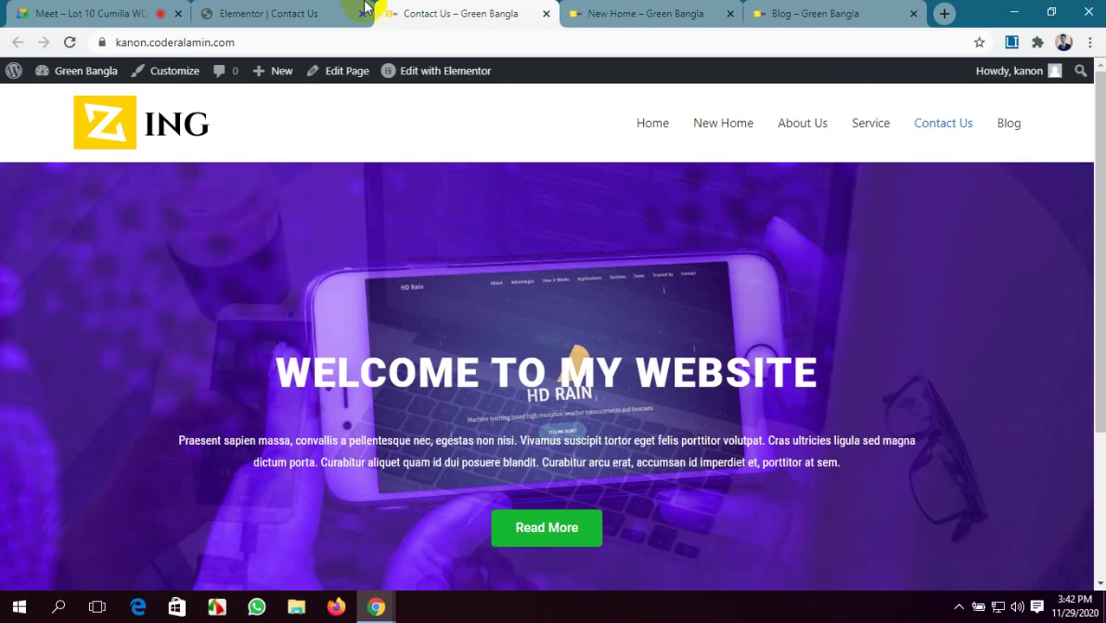
# - Switch to the Google Meet call and mute the unmuted participant next to the presenter's own tile for everyone
pyautogui.click(48, 11)
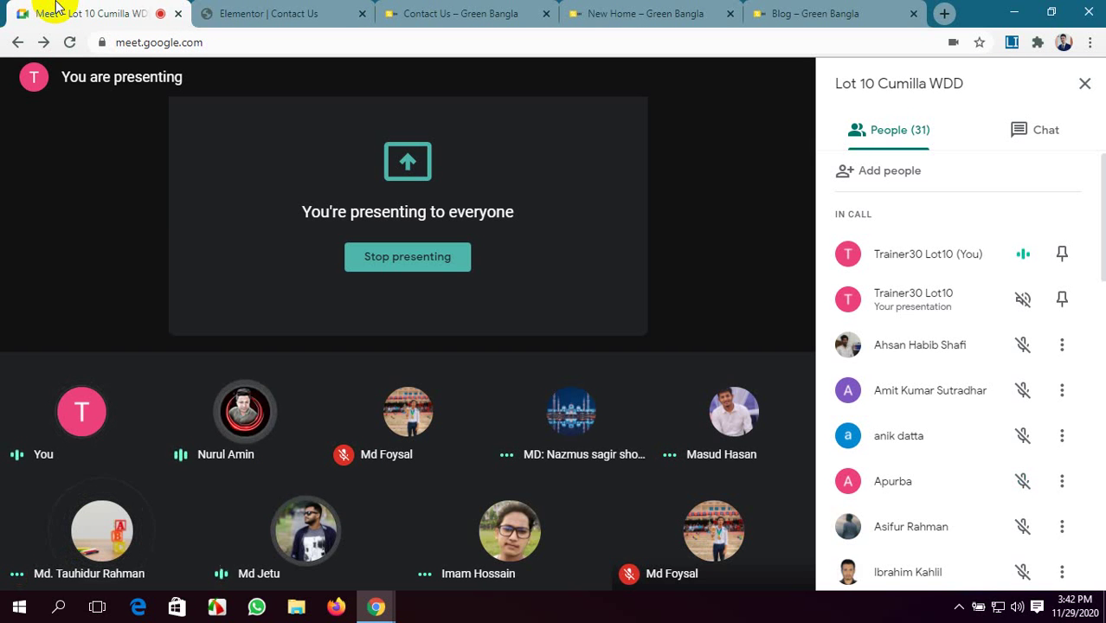
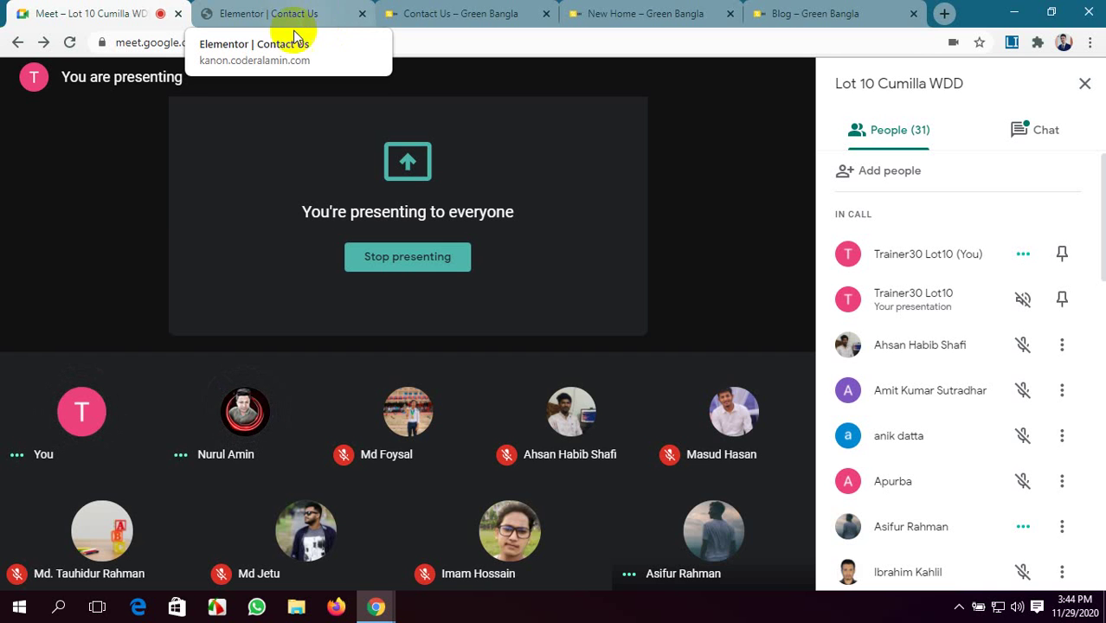
pyautogui.click(246, 421)
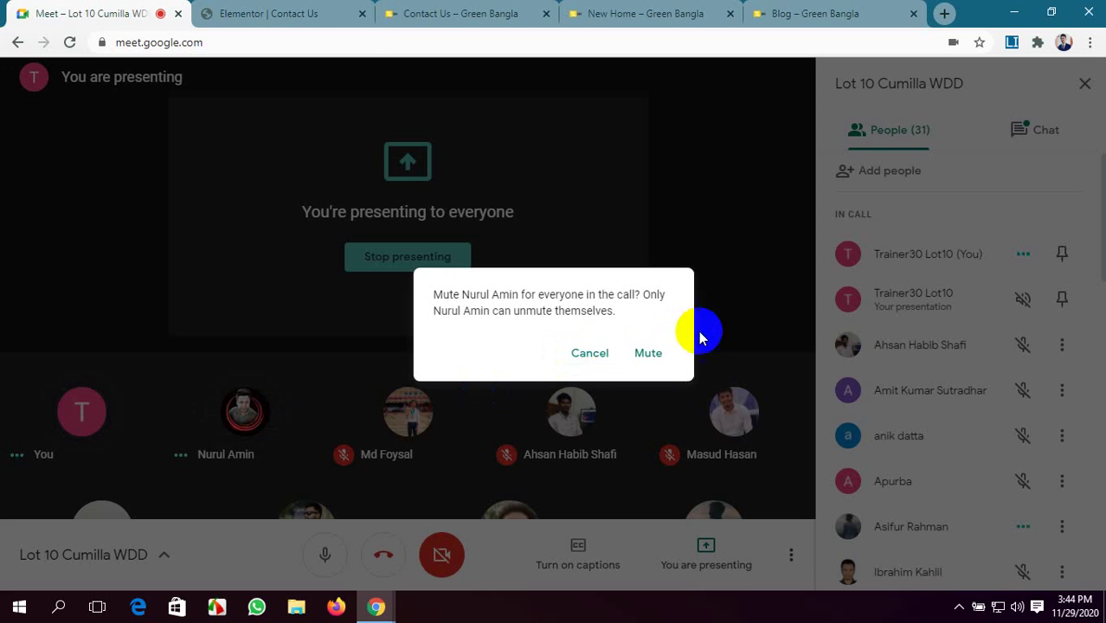
pyautogui.click(645, 352)
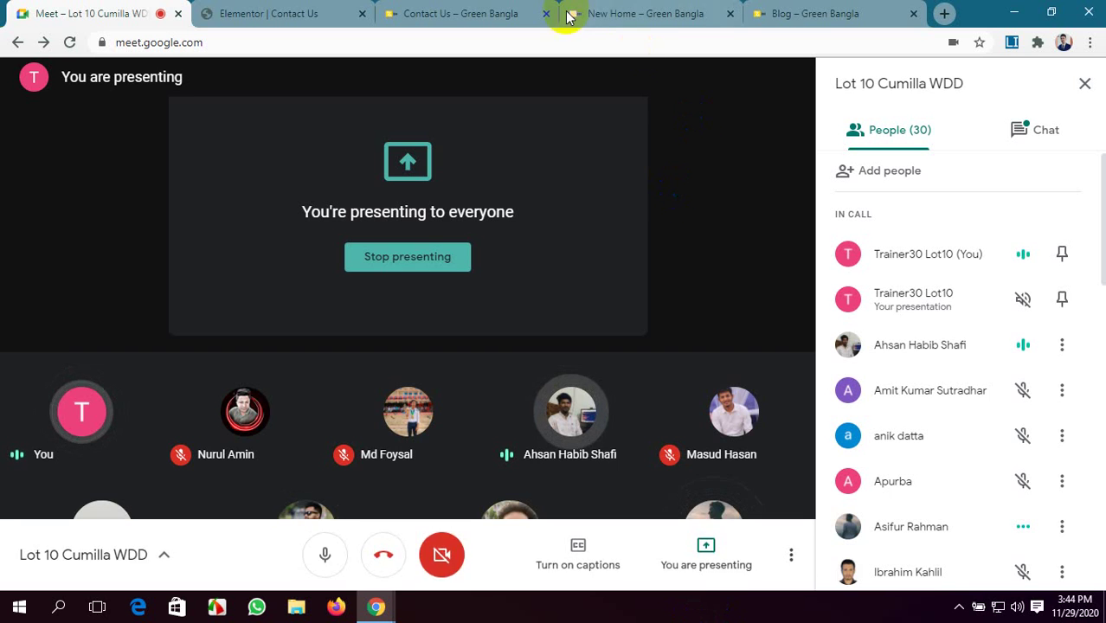
# - Examine the New Home page's sections from the hero down to the Our Sweets Collection carousel
pyautogui.click(398, 13)
pyautogui.click(627, 13)
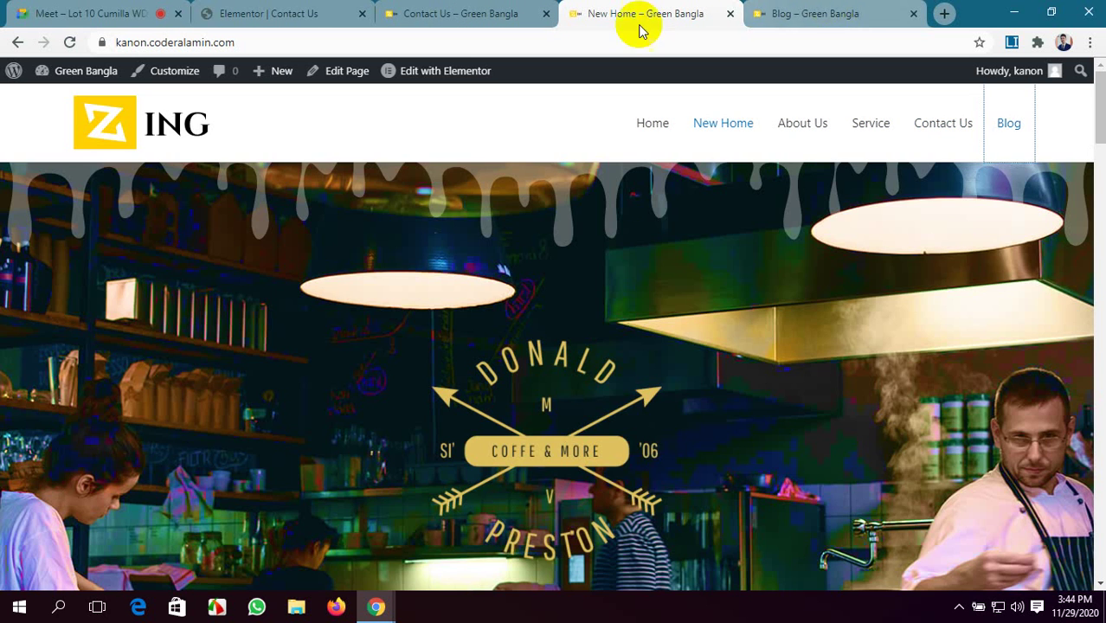
pyautogui.scroll(-15, 593, 492)
pyautogui.scroll(-20, 591, 501)
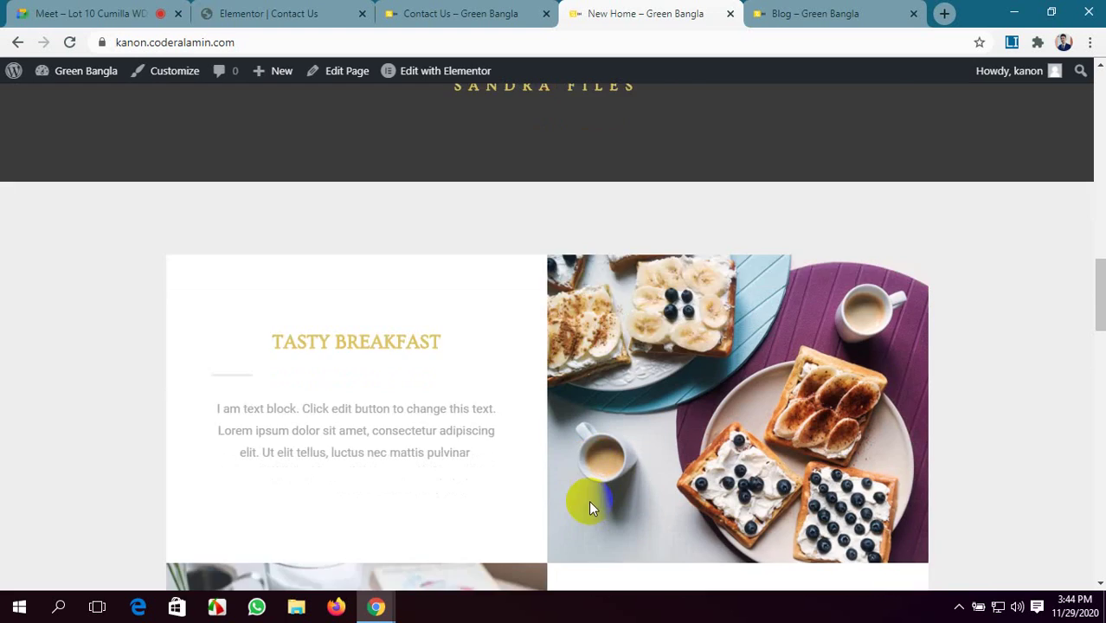
pyautogui.scroll(6, 606, 490)
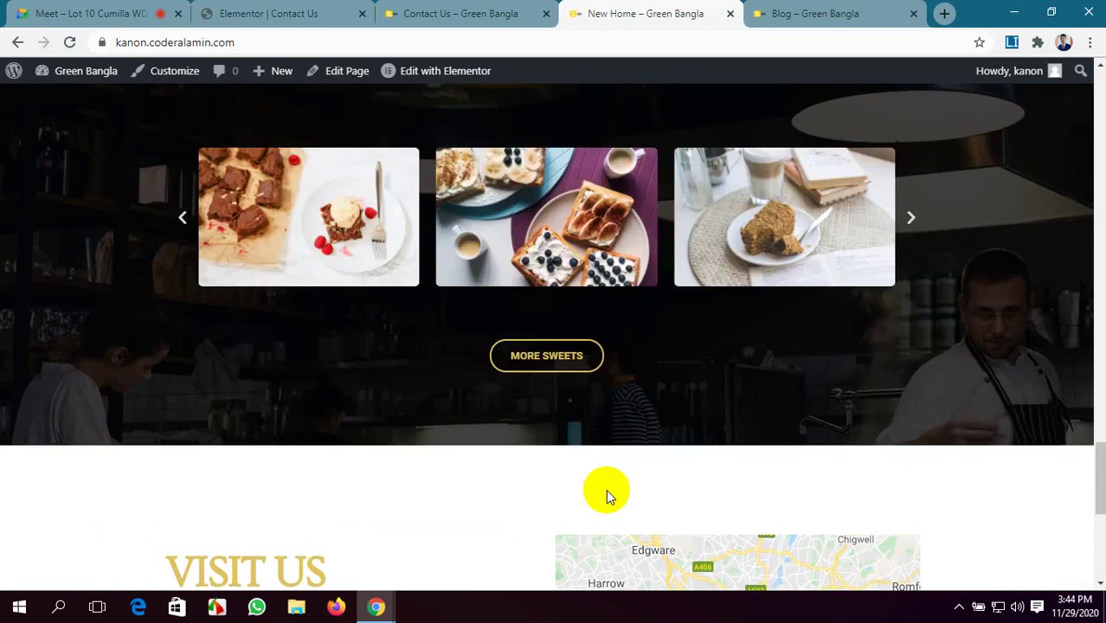
pyautogui.scroll(3, 609, 499)
pyautogui.scroll(-10, 607, 494)
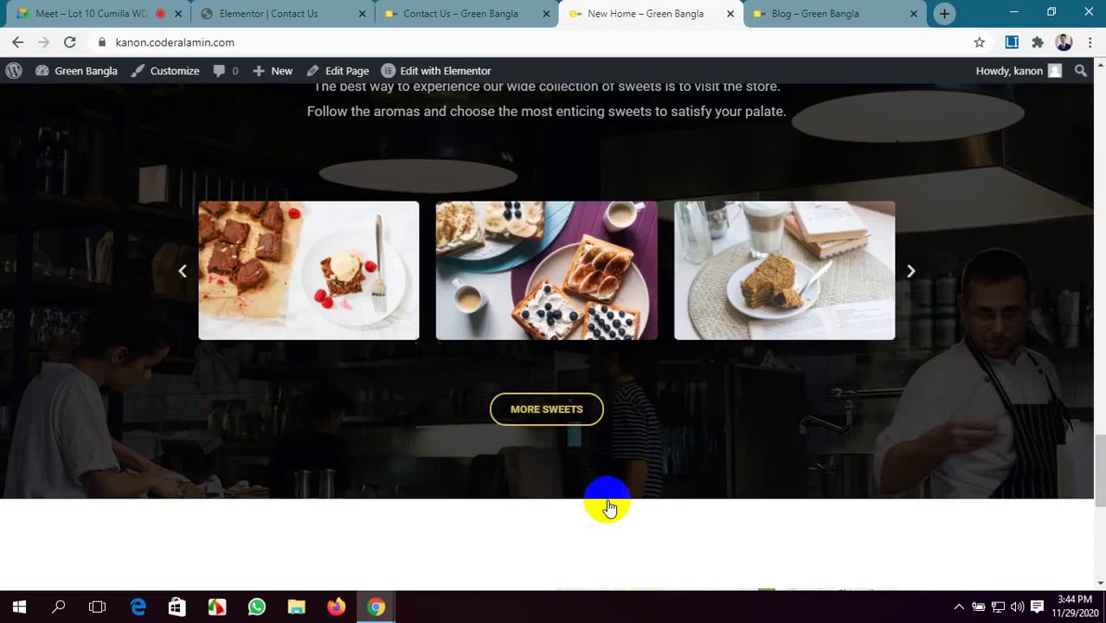
pyautogui.scroll(6, 608, 505)
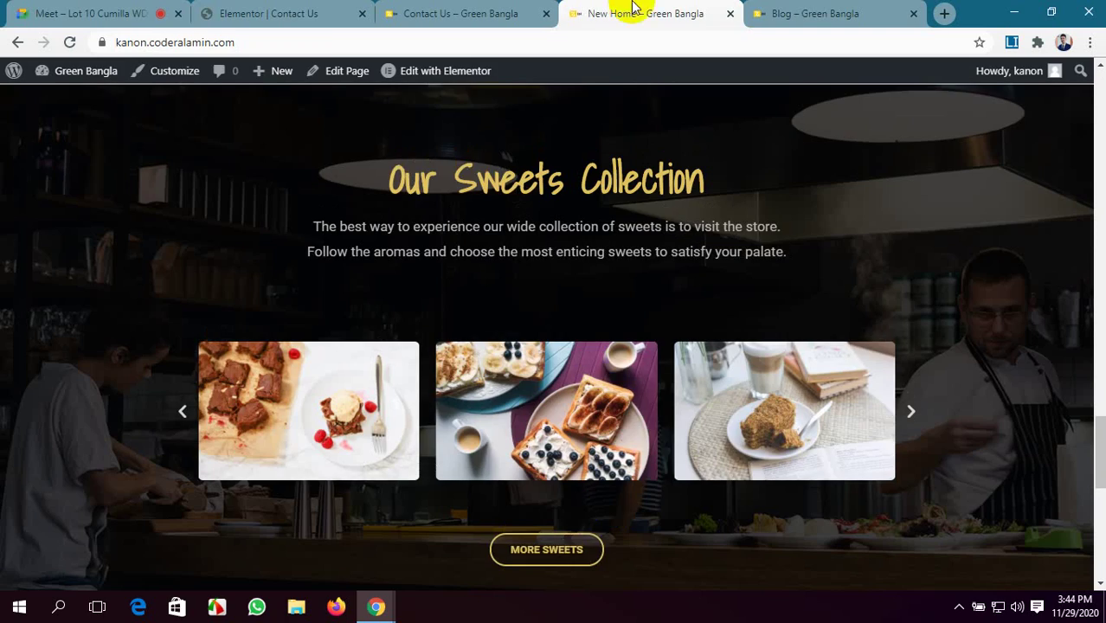
# - Check the live Contact Us page below its hero section and the matching empty area in the Elementor editor
pyautogui.click(773, 11)
pyautogui.click(662, 11)
pyautogui.click(458, 15)
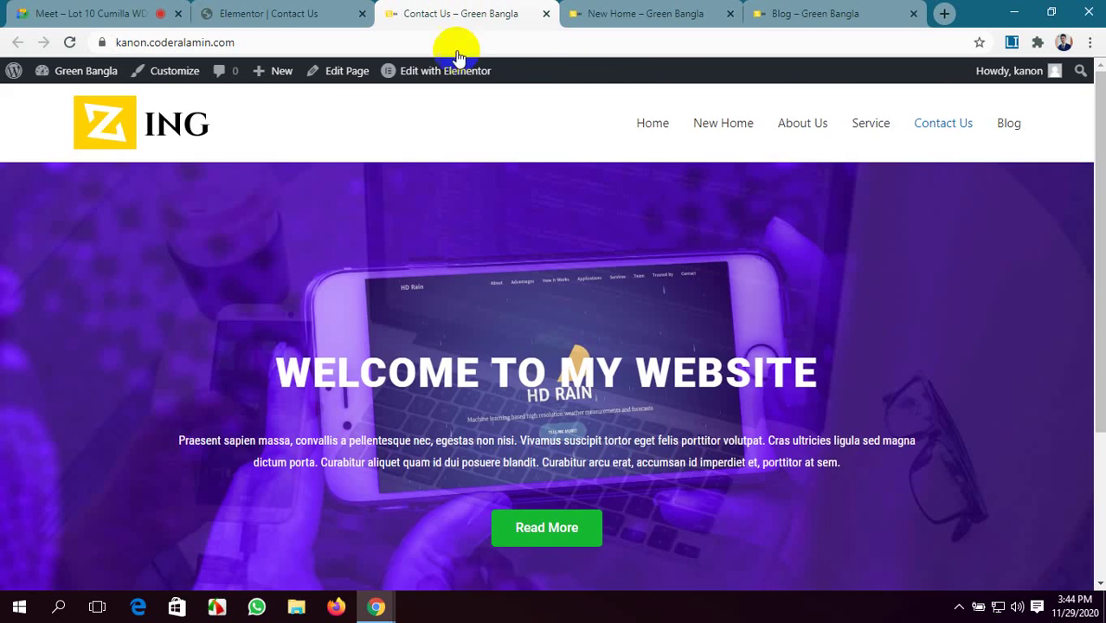
pyautogui.scroll(-2, 571, 424)
pyautogui.scroll(2, 576, 415)
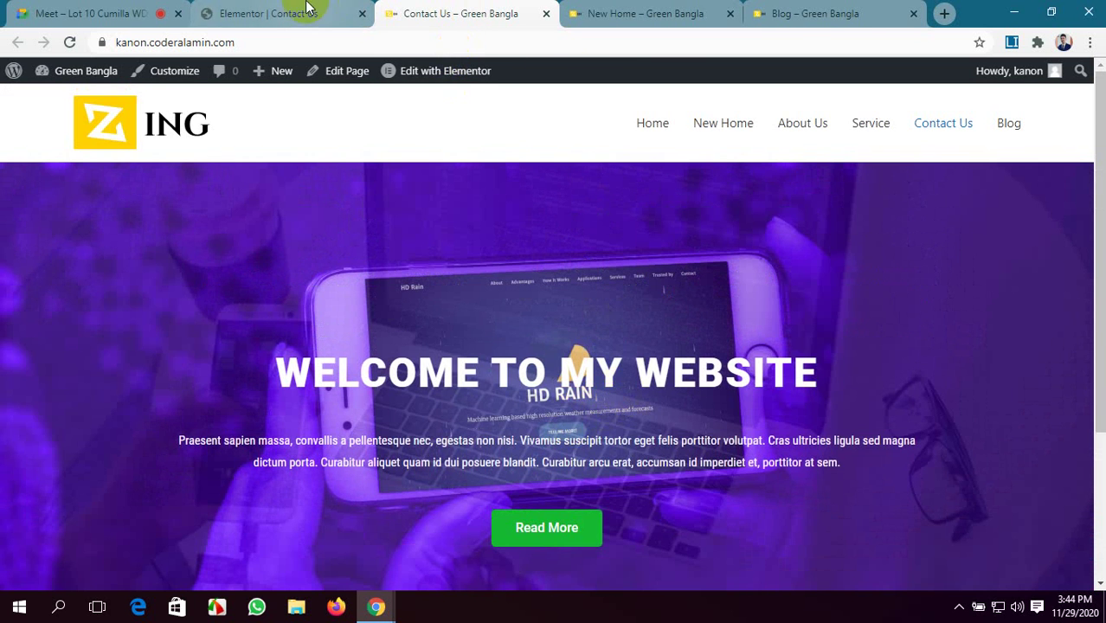
pyautogui.click(268, 13)
pyautogui.scroll(-2, 443, 411)
pyautogui.scroll(-4, 443, 411)
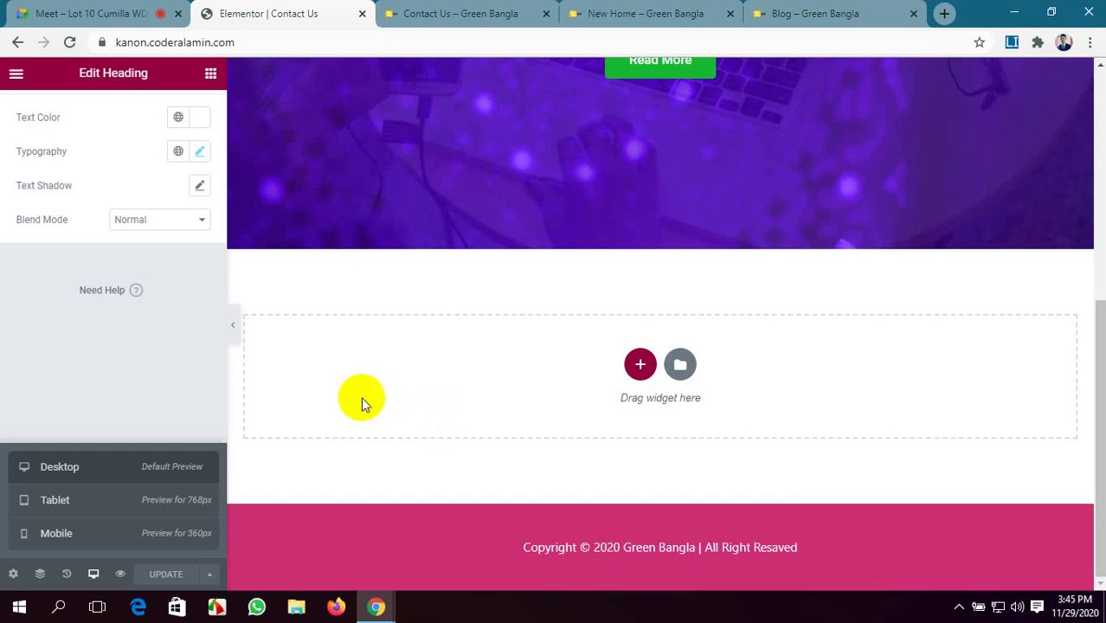
pyautogui.scroll(1, 361, 398)
# - Reload the New Home page and review its hero and Our Sweets sections
pyautogui.click(630, 13)
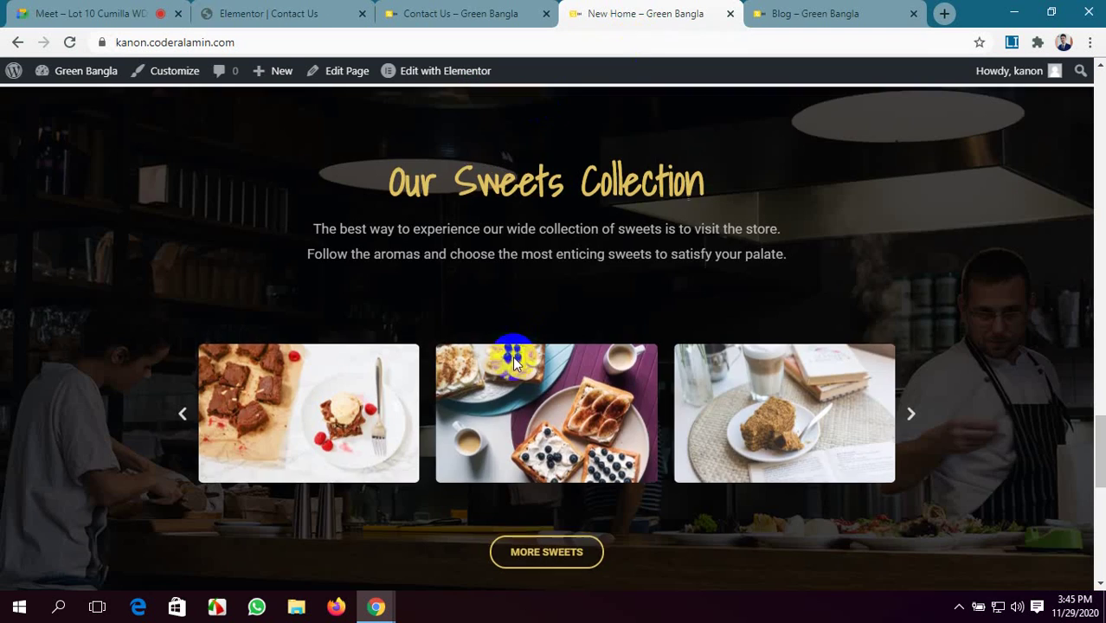
pyautogui.scroll(-5, 513, 356)
pyautogui.scroll(2, 512, 355)
pyautogui.press('F5')
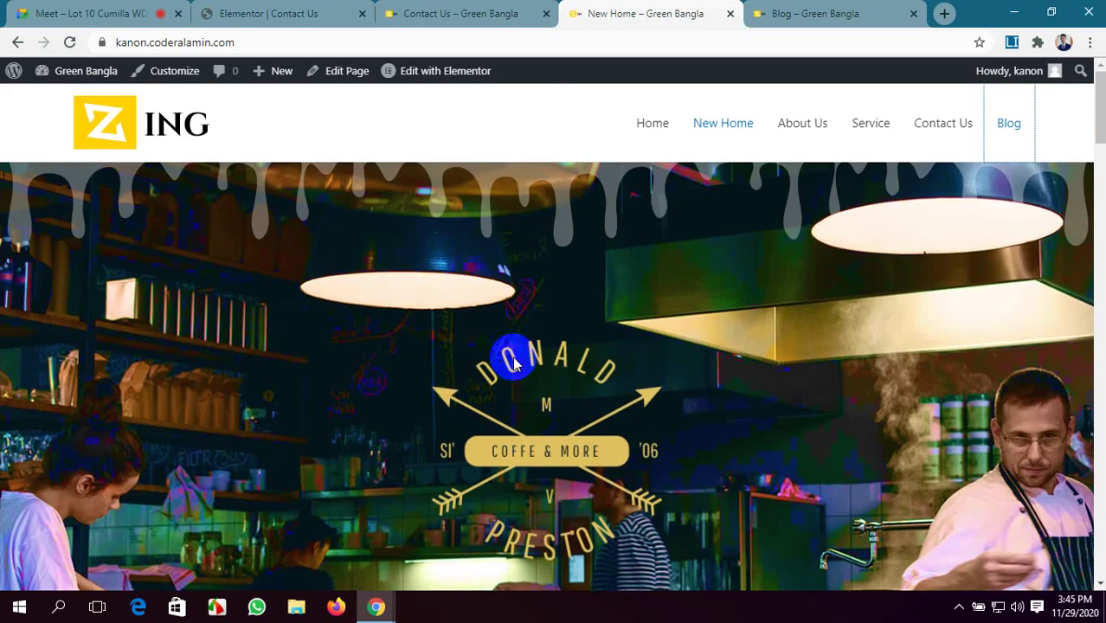
pyautogui.scroll(-3, 514, 353)
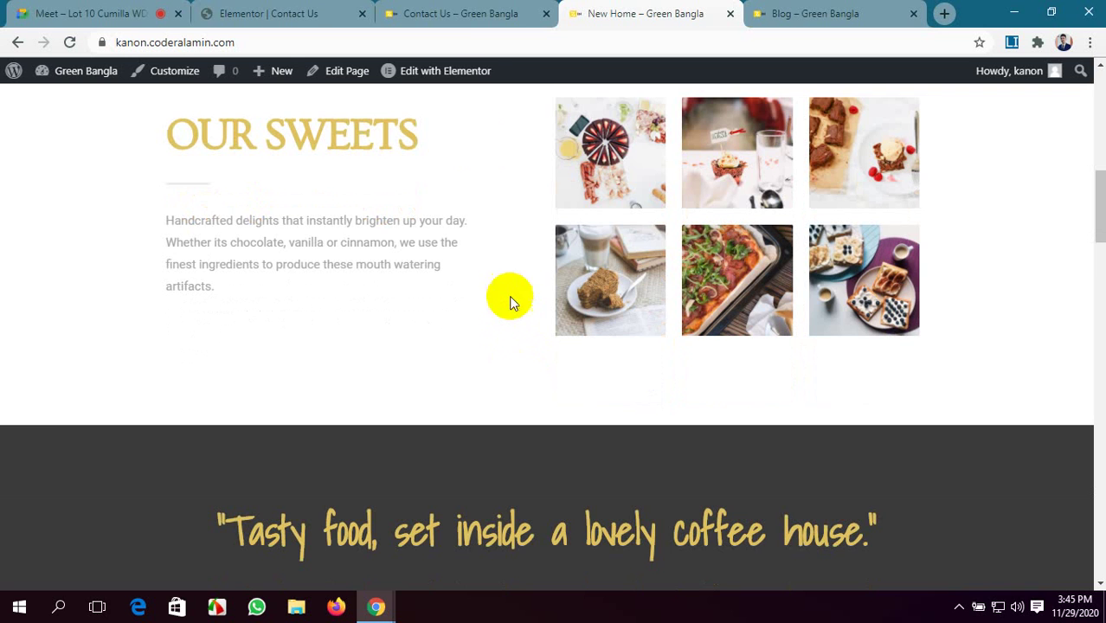
pyautogui.scroll(5, 533, 259)
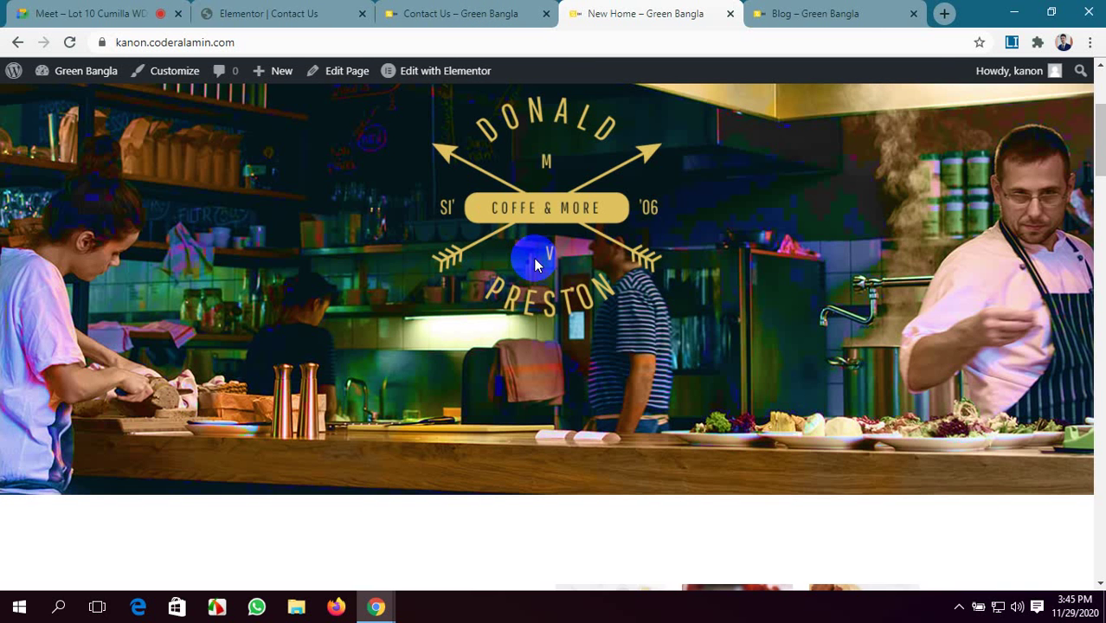
# - Examine the live Contact Us page's hero section and footer, watching the background while scrolling
pyautogui.click(463, 10)
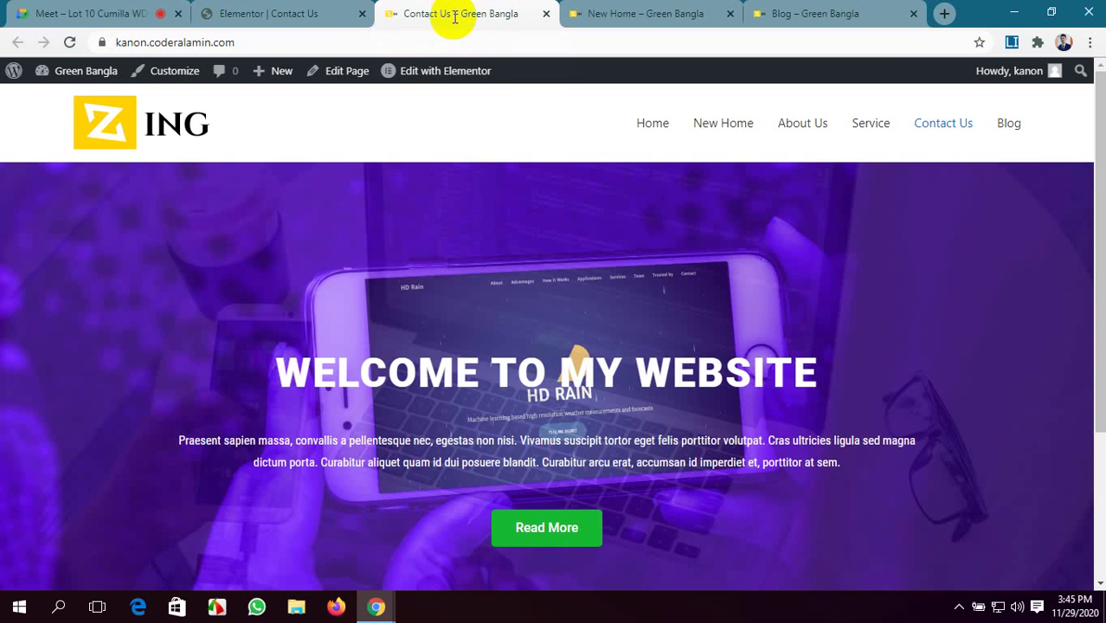
pyautogui.scroll(-3, 513, 370)
pyautogui.scroll(3, 513, 370)
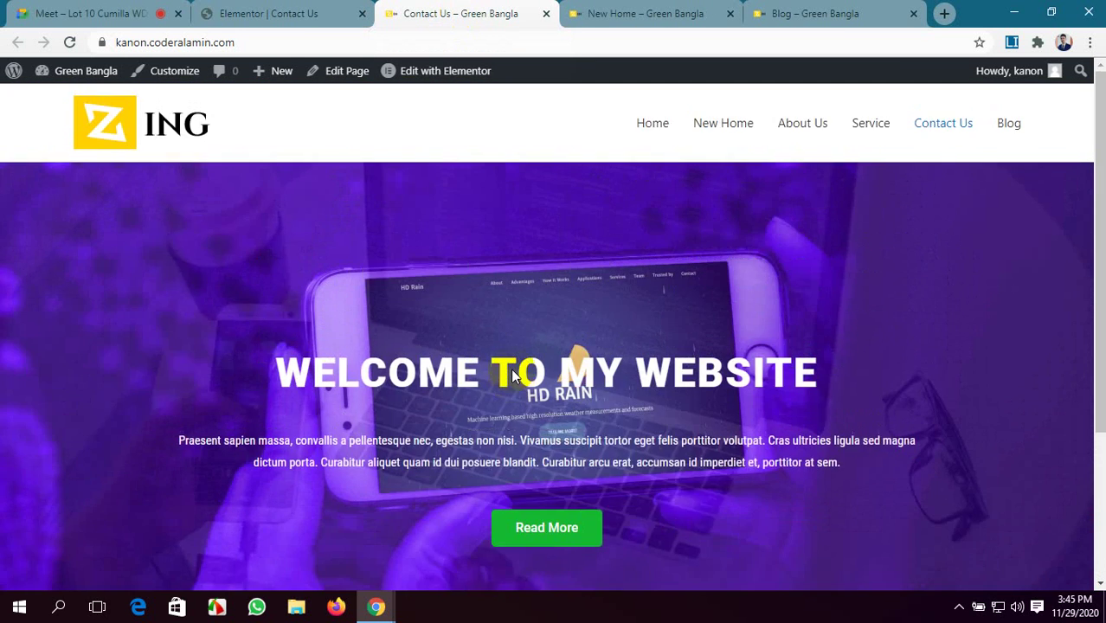
pyautogui.scroll(-3, 512, 372)
pyautogui.scroll(3, 512, 372)
pyautogui.scroll(-3, 512, 374)
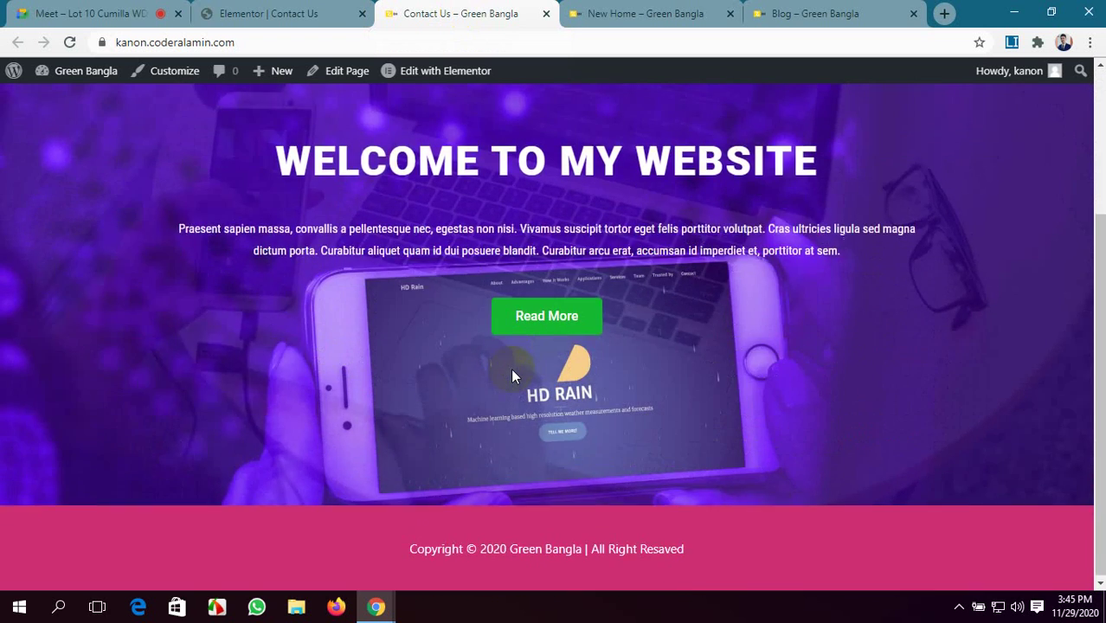
pyautogui.scroll(3, 512, 374)
pyautogui.scroll(-2, 513, 374)
pyautogui.scroll(2, 512, 374)
pyautogui.scroll(-2, 512, 374)
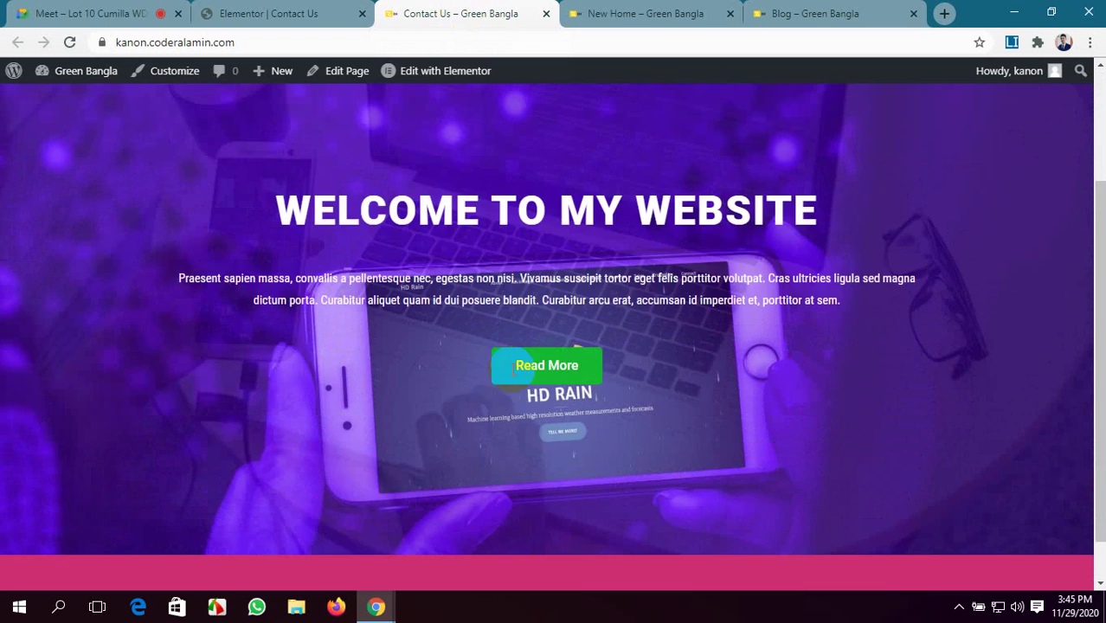
# - Compare the live Contact Us page with the New Home page's Our Sweets section that follows its hero
pyautogui.click(313, 12)
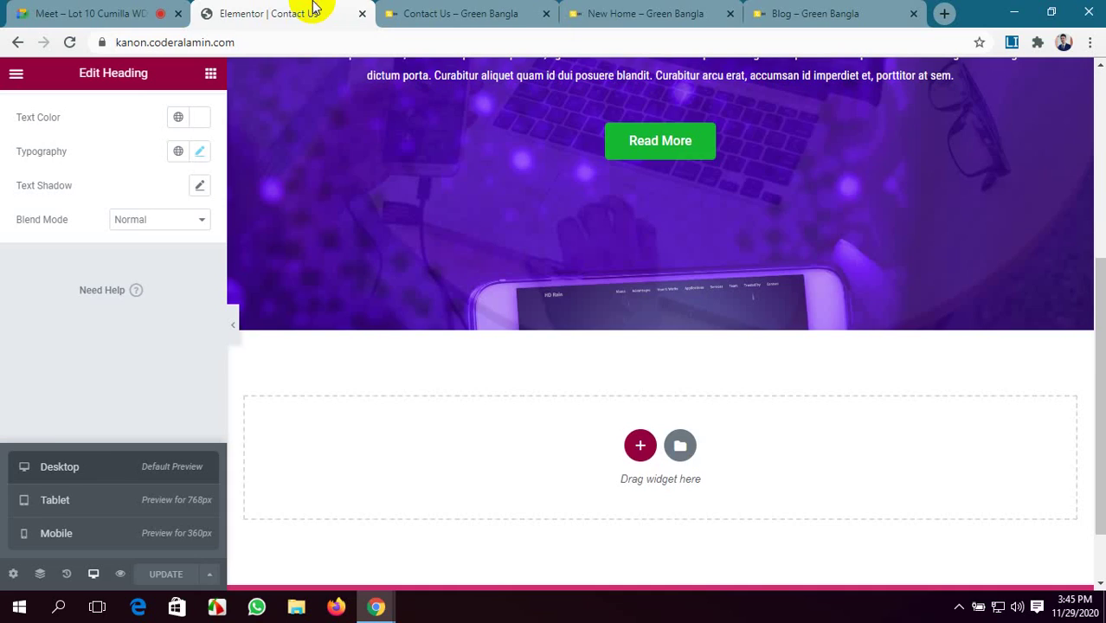
pyautogui.click(584, 13)
pyautogui.scroll(-4, 520, 295)
pyautogui.click(460, 13)
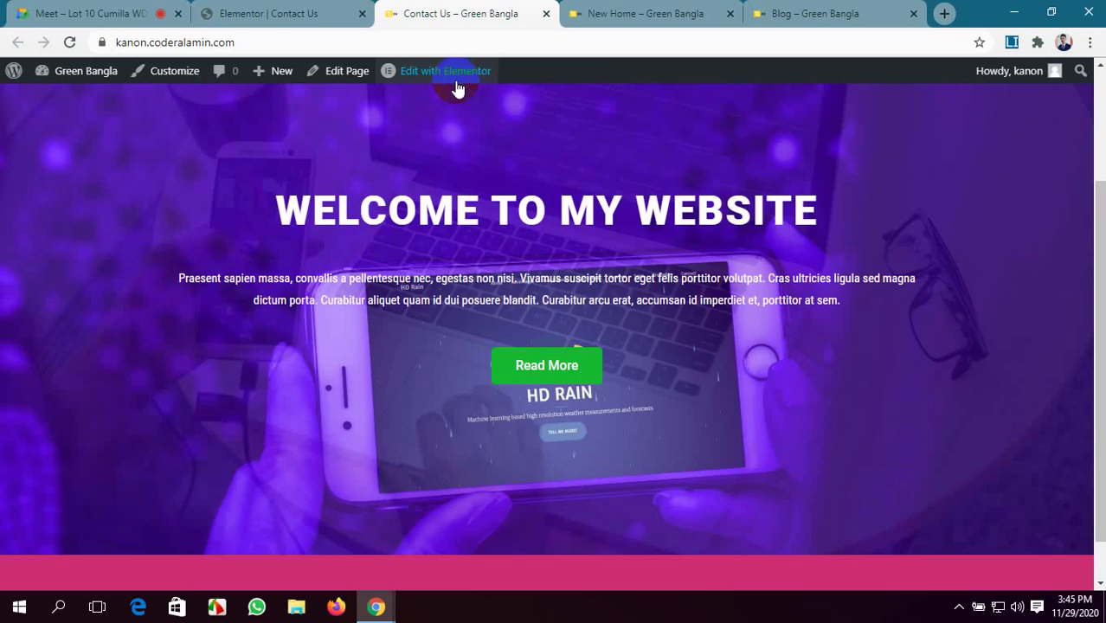
pyautogui.scroll(2, 493, 295)
pyautogui.click(645, 13)
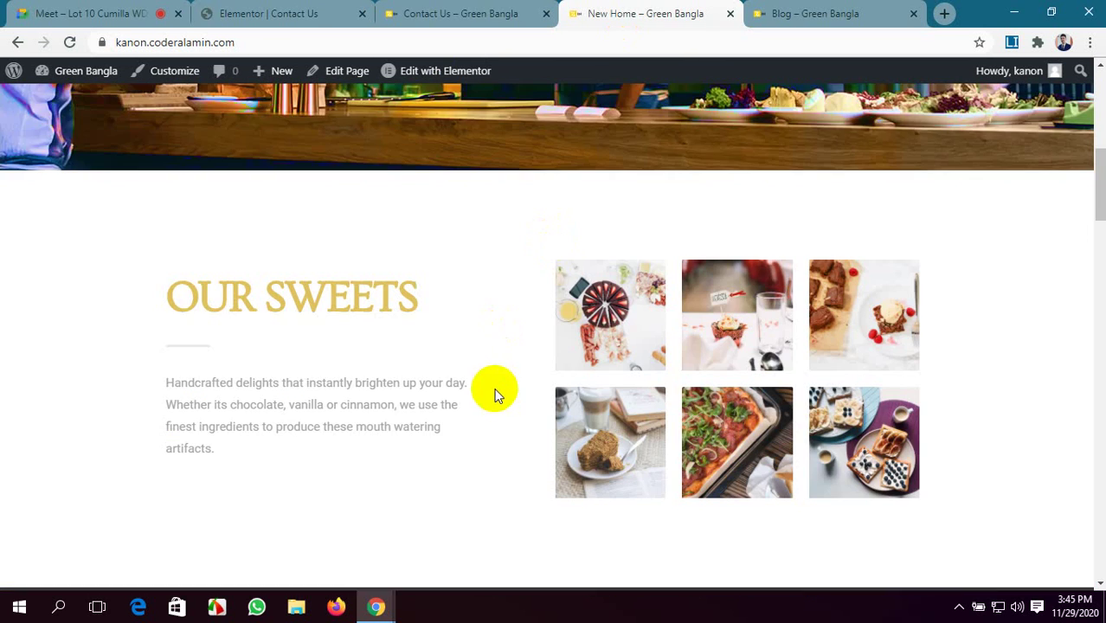
pyautogui.scroll(-1, 494, 391)
pyautogui.click(458, 12)
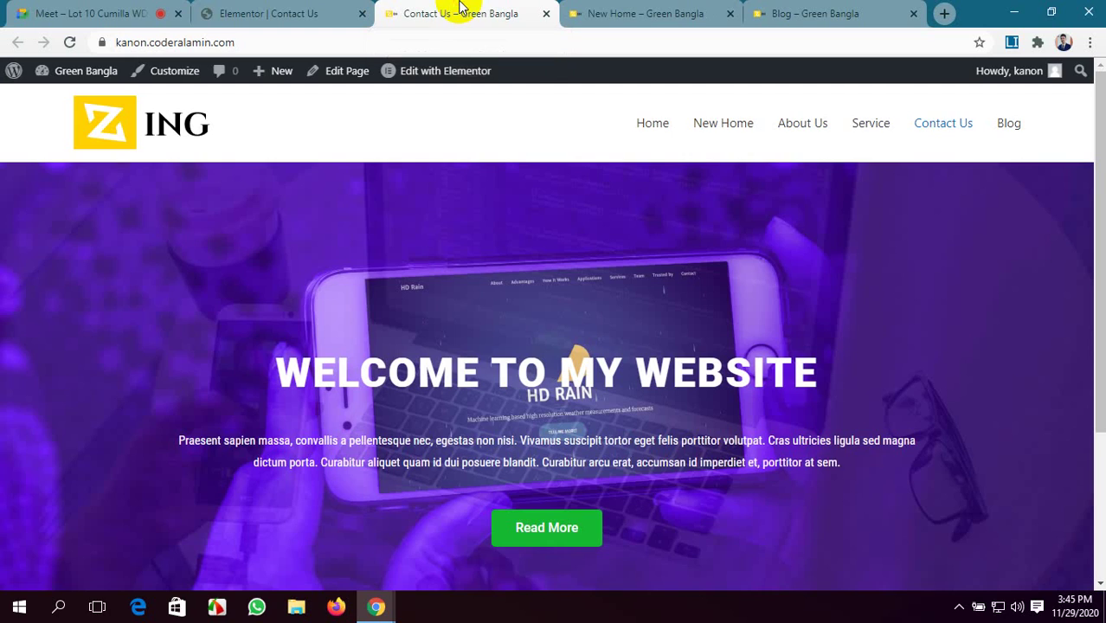
pyautogui.click(641, 13)
pyautogui.click(489, 13)
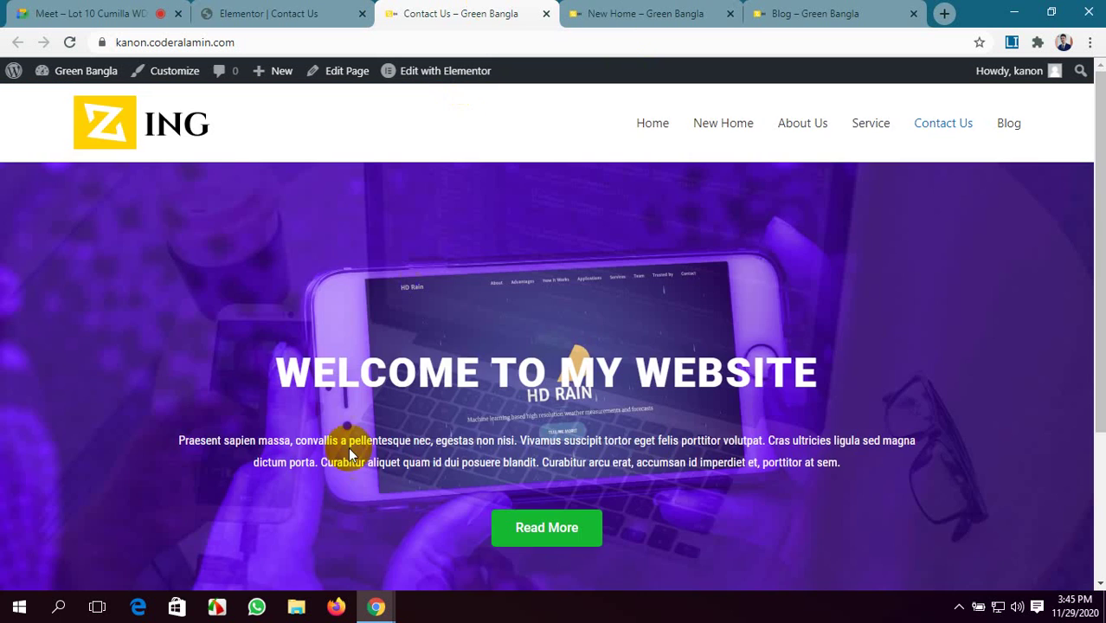
pyautogui.scroll(-3, 554, 467)
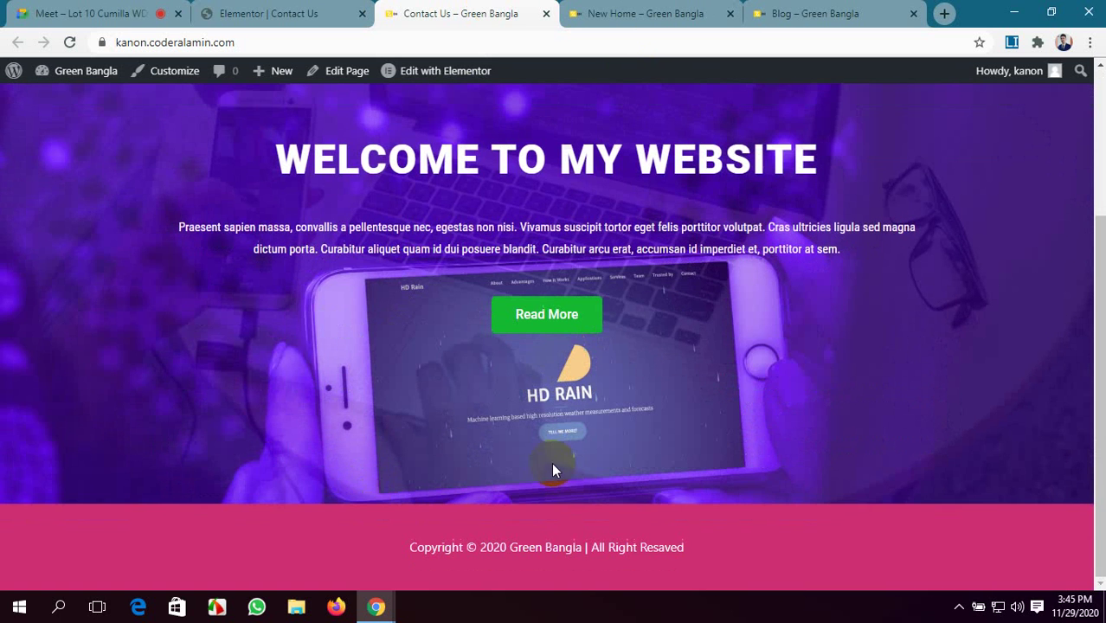
# - In the Elementor editor, add a single-column section below the hero and place an Inner Section widget in it
pyautogui.click(296, 14)
pyautogui.click(641, 445)
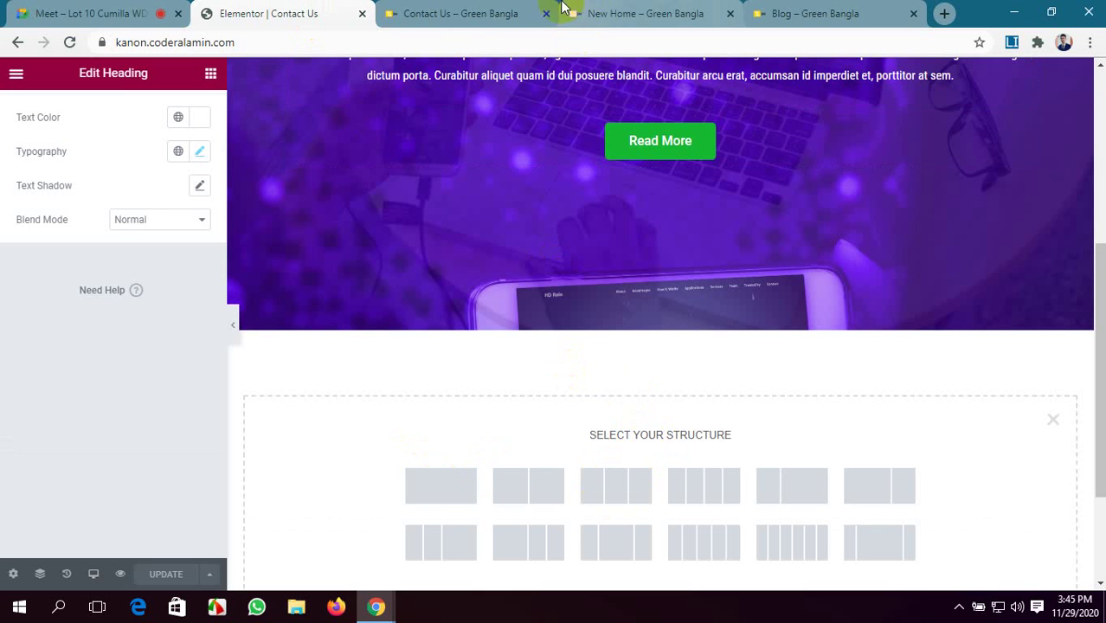
pyautogui.click(450, 498)
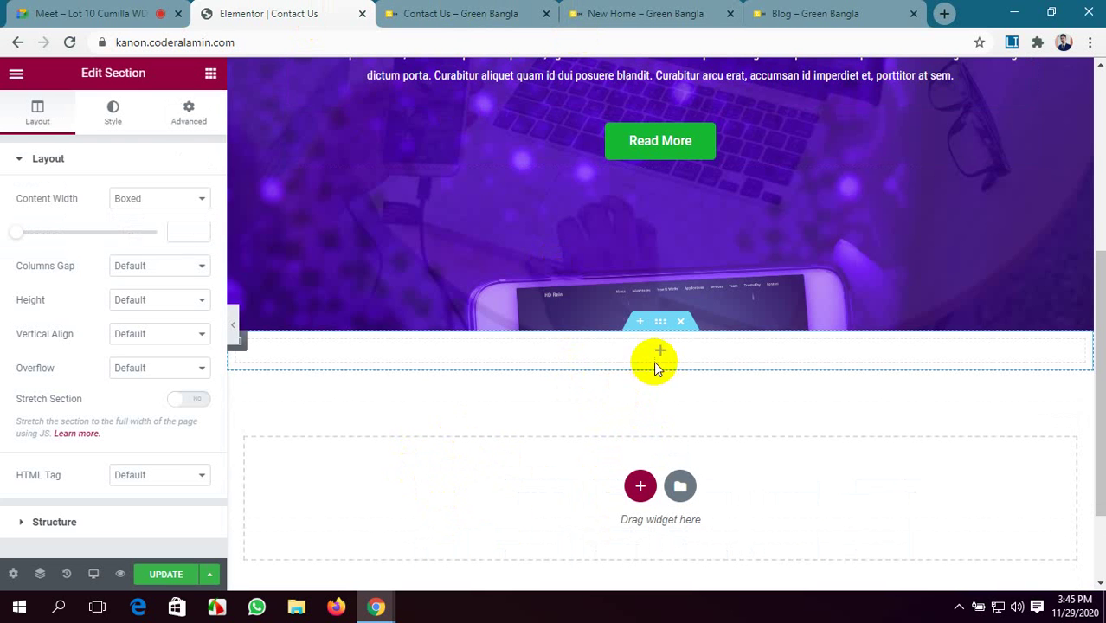
pyautogui.click(210, 77)
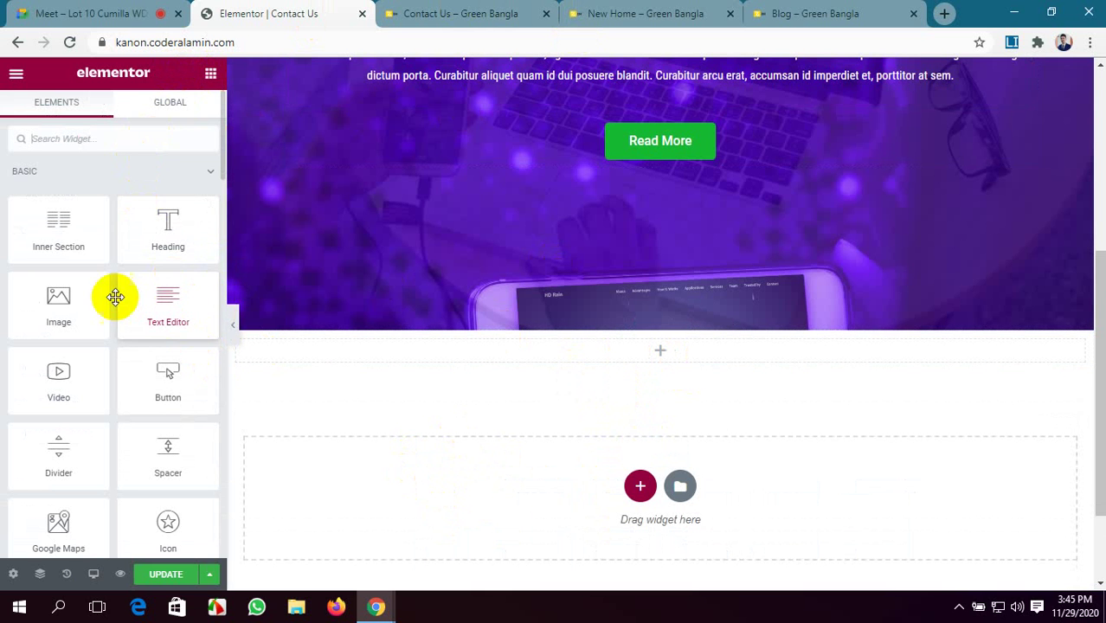
pyautogui.moveTo(74, 229); pyautogui.dragTo(661, 347)
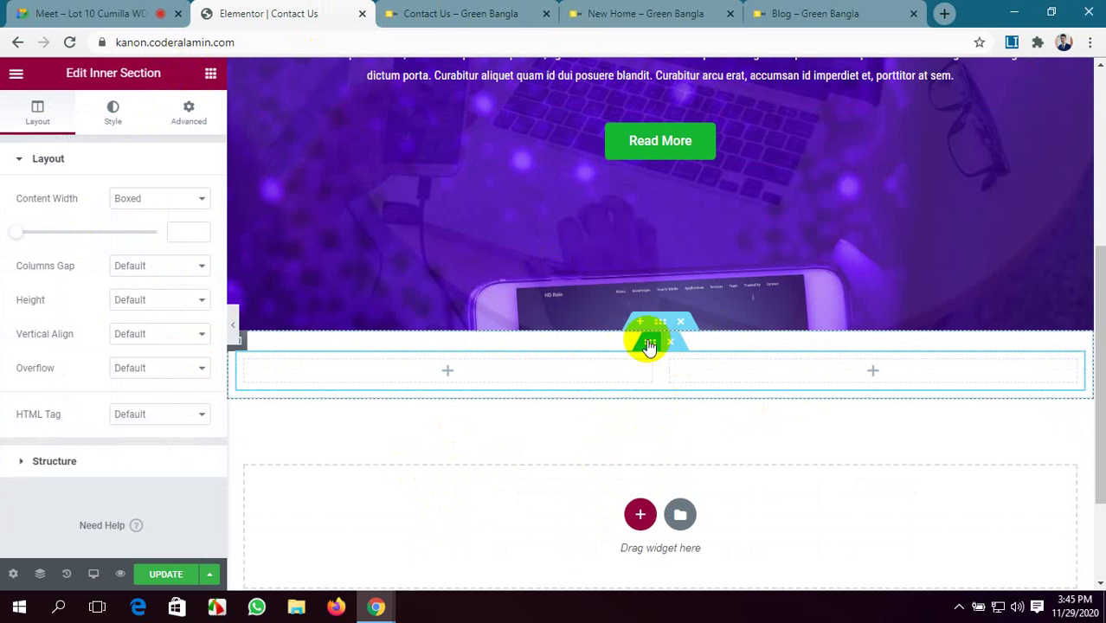
# - Add a Heading widget above the inner section in the new section and center its text
pyautogui.click(210, 73)
pyautogui.moveTo(168, 233); pyautogui.dragTo(618, 354)
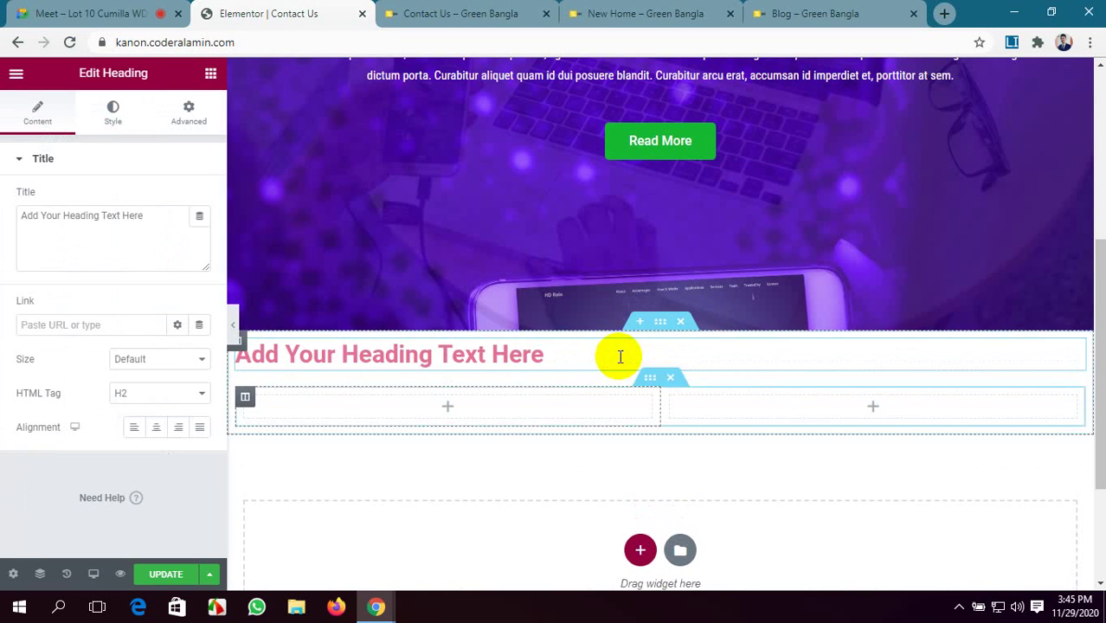
pyautogui.click(156, 426)
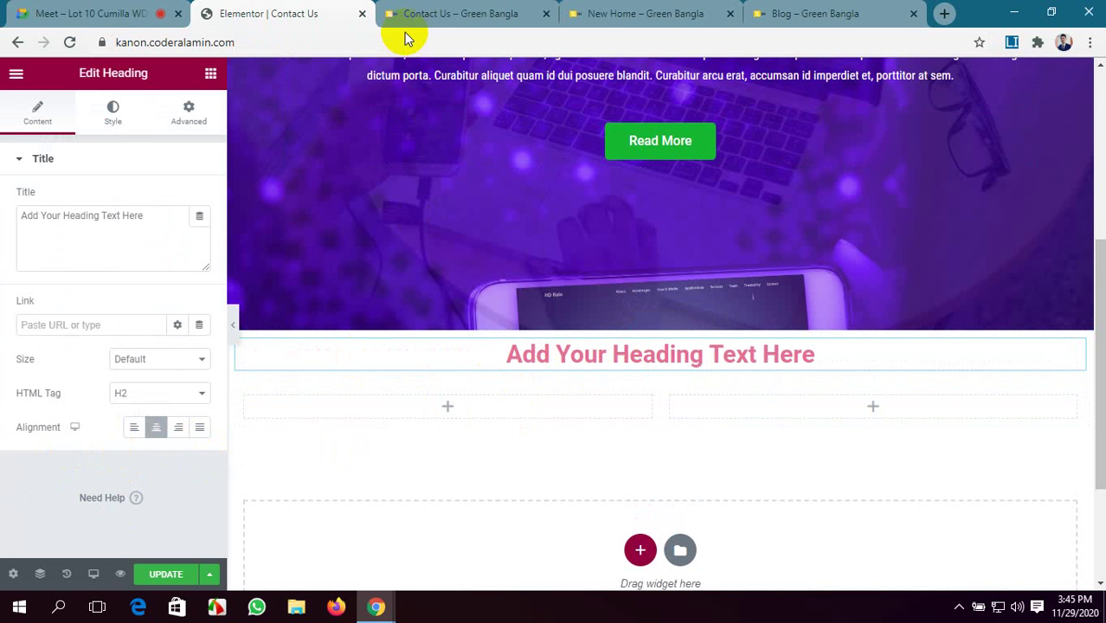
pyautogui.click(86, 13)
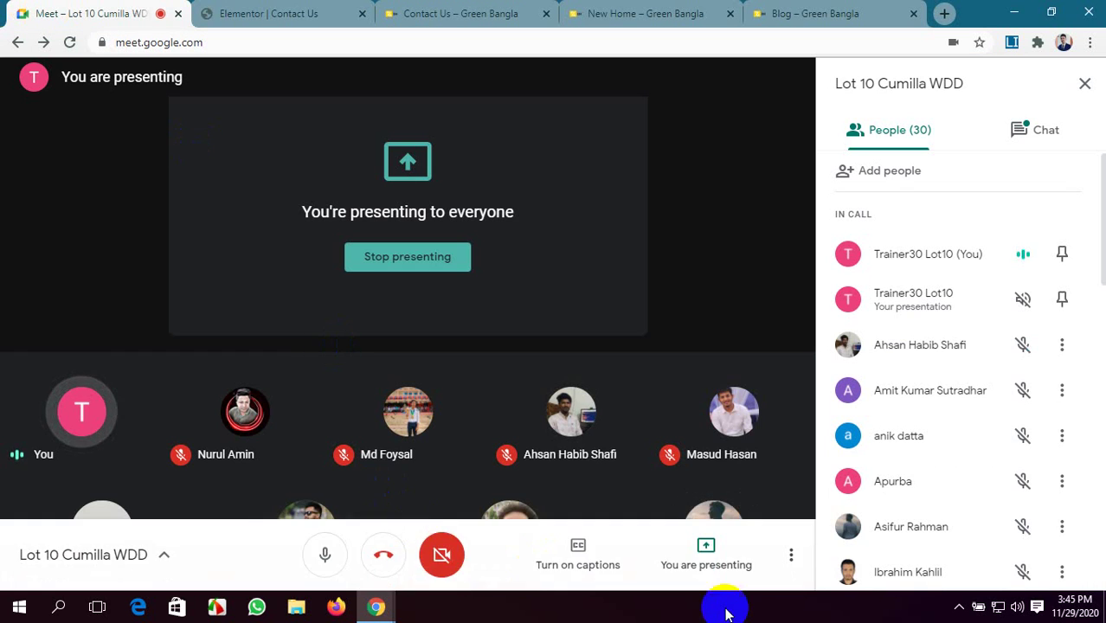
pyautogui.moveTo(554, 396)
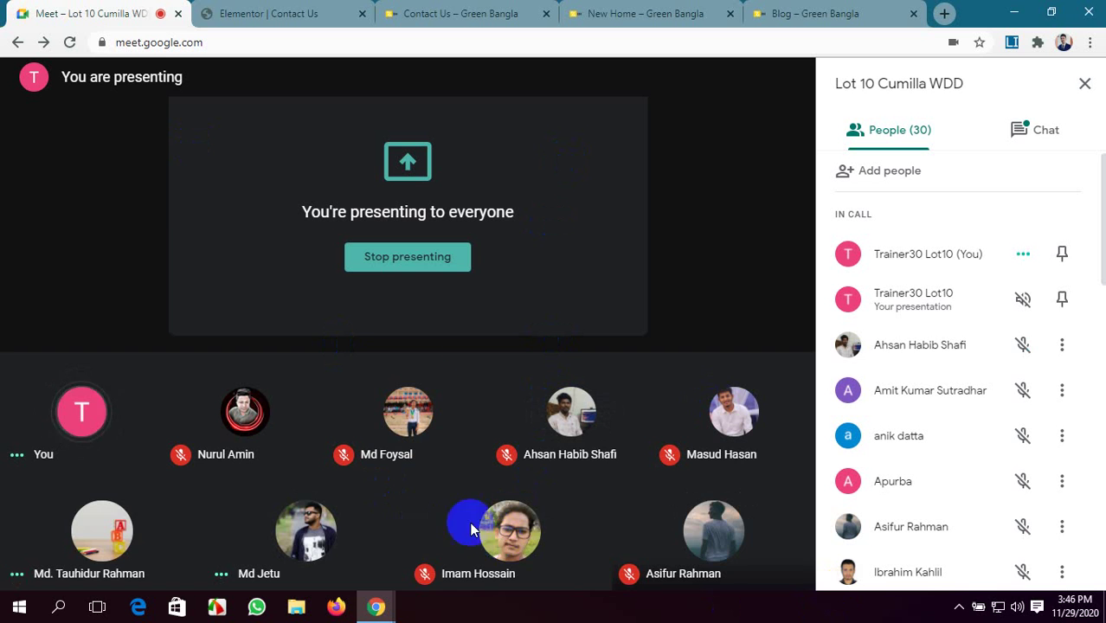
pyautogui.moveTo(325, 484)
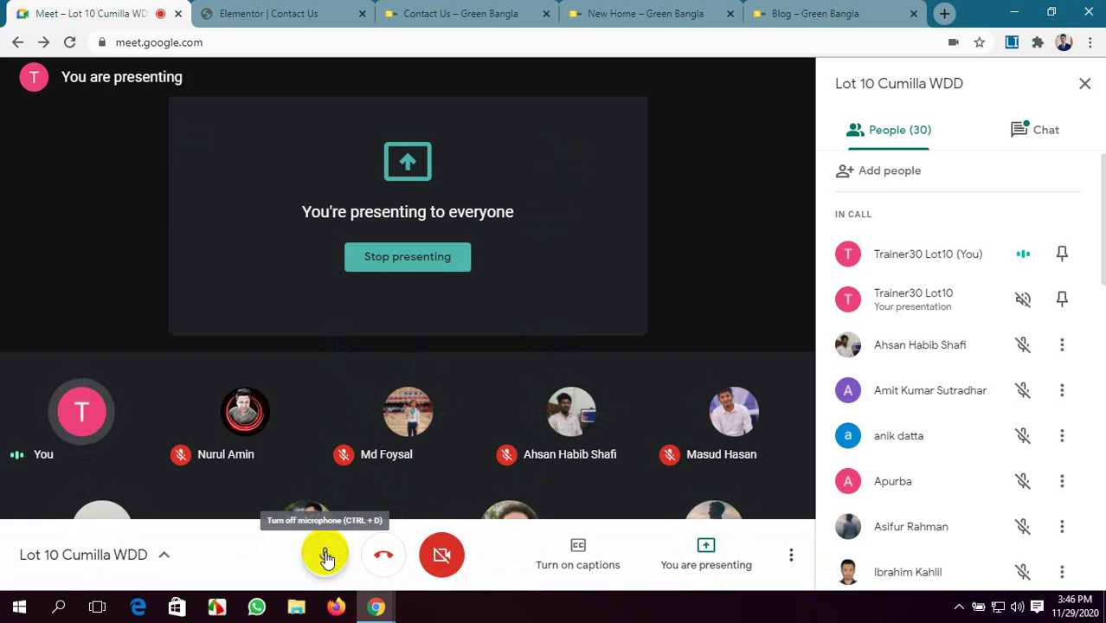
pyautogui.click(500, 11)
pyautogui.click(355, 12)
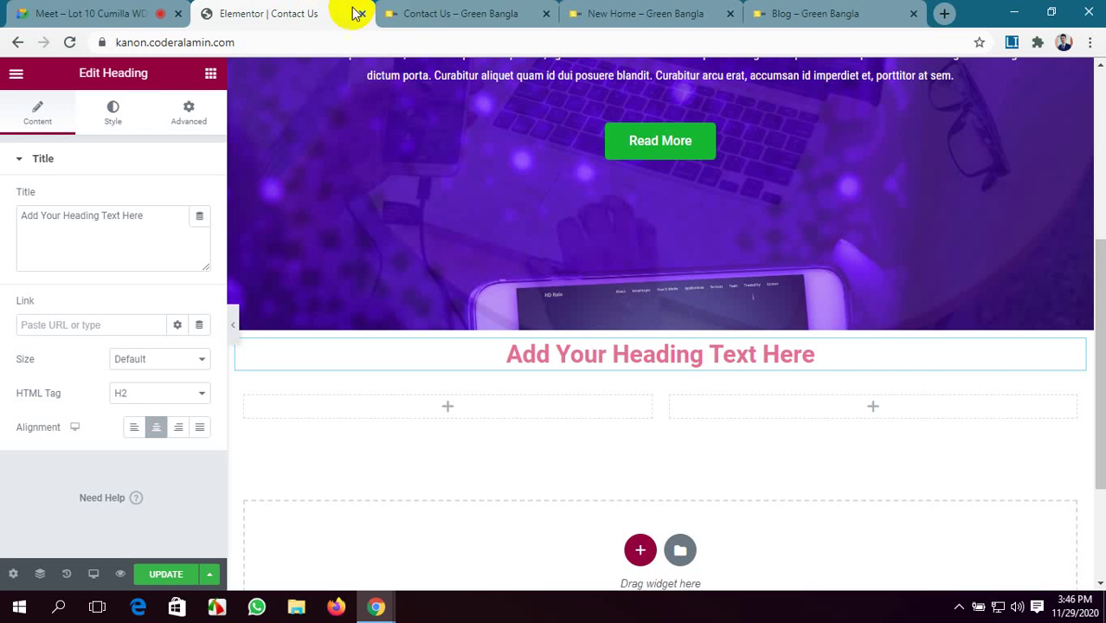
# - Switch to the Google Meet call, take over presenting with the entire screen, and check the participant list
pyautogui.click(57, 10)
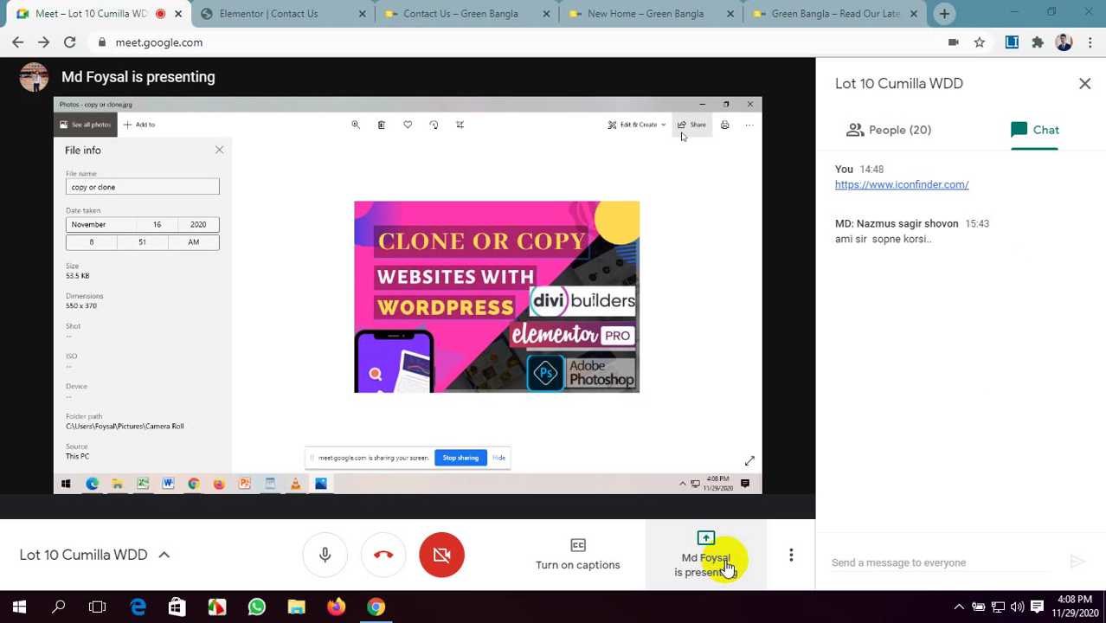
pyautogui.click(725, 564)
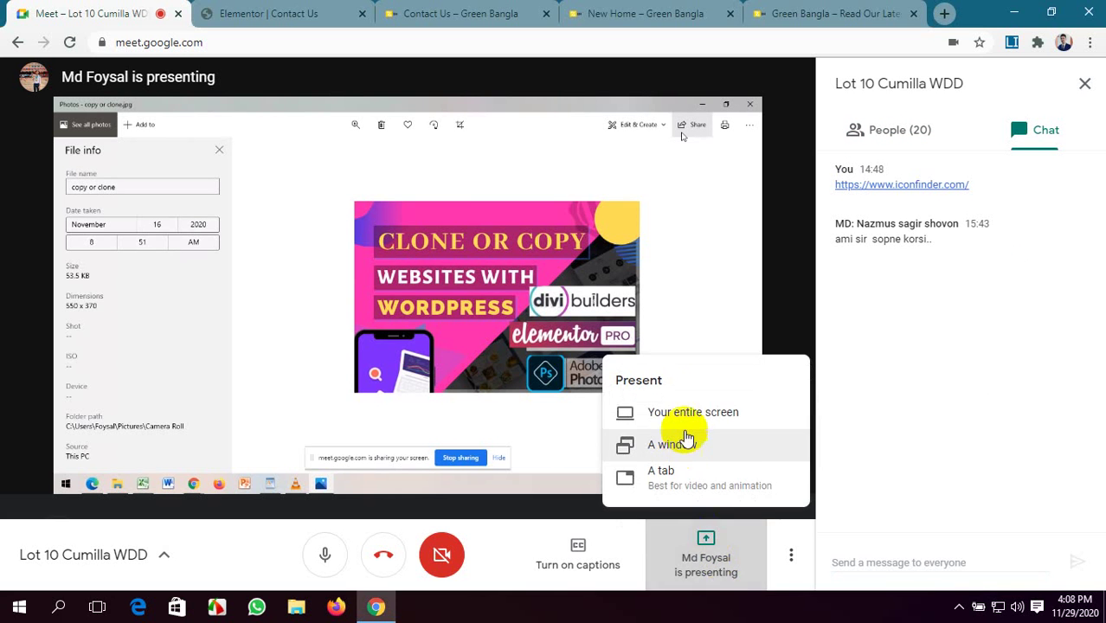
pyautogui.click(688, 411)
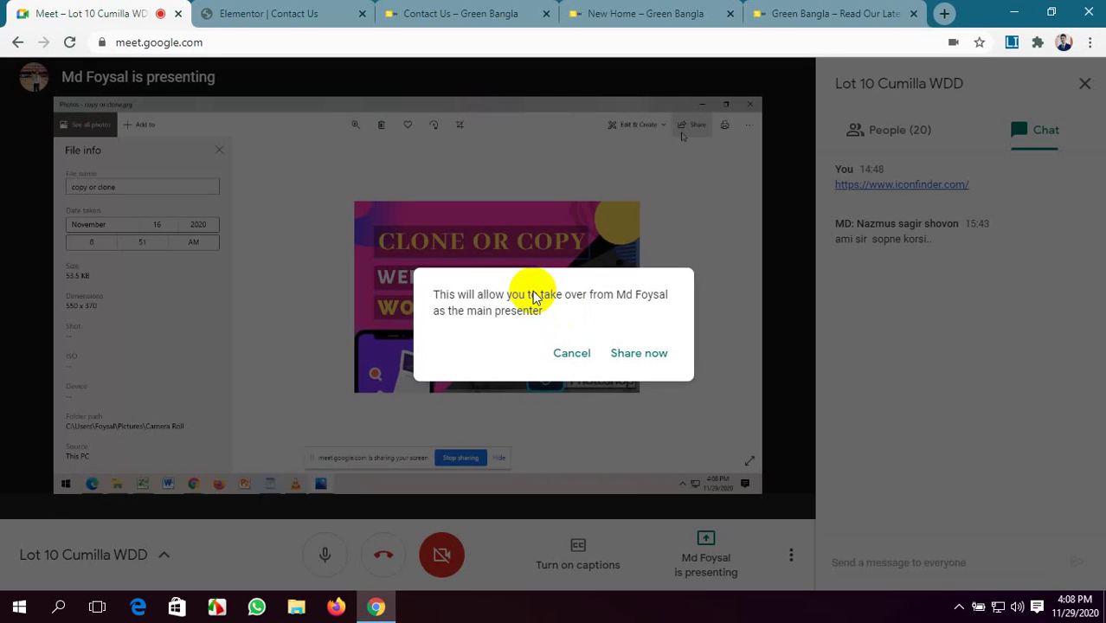
pyautogui.click(636, 353)
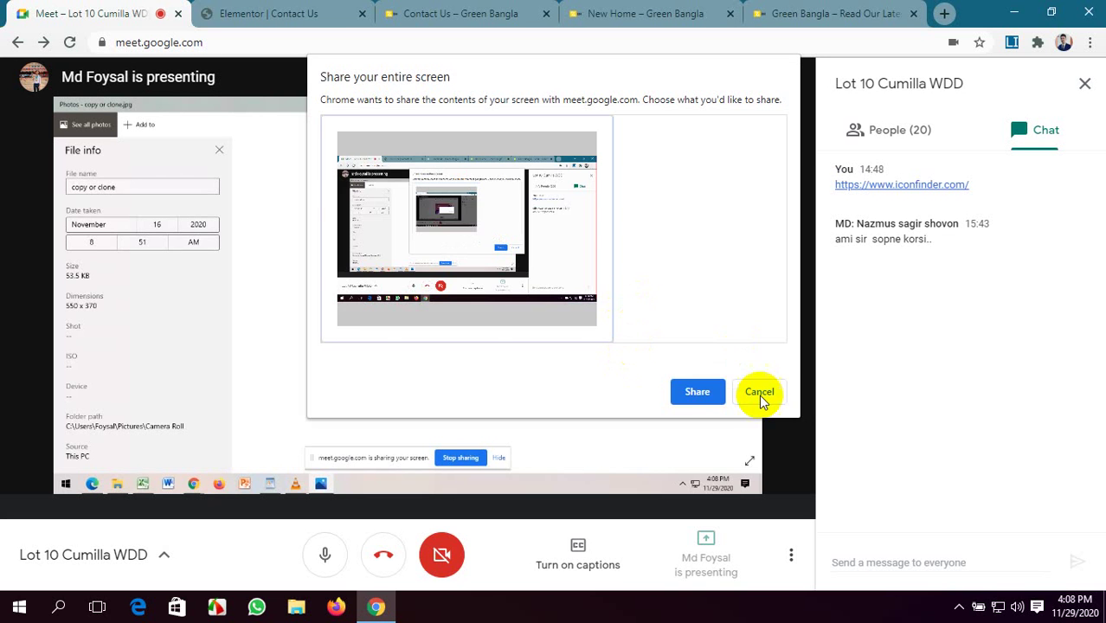
pyautogui.click(703, 392)
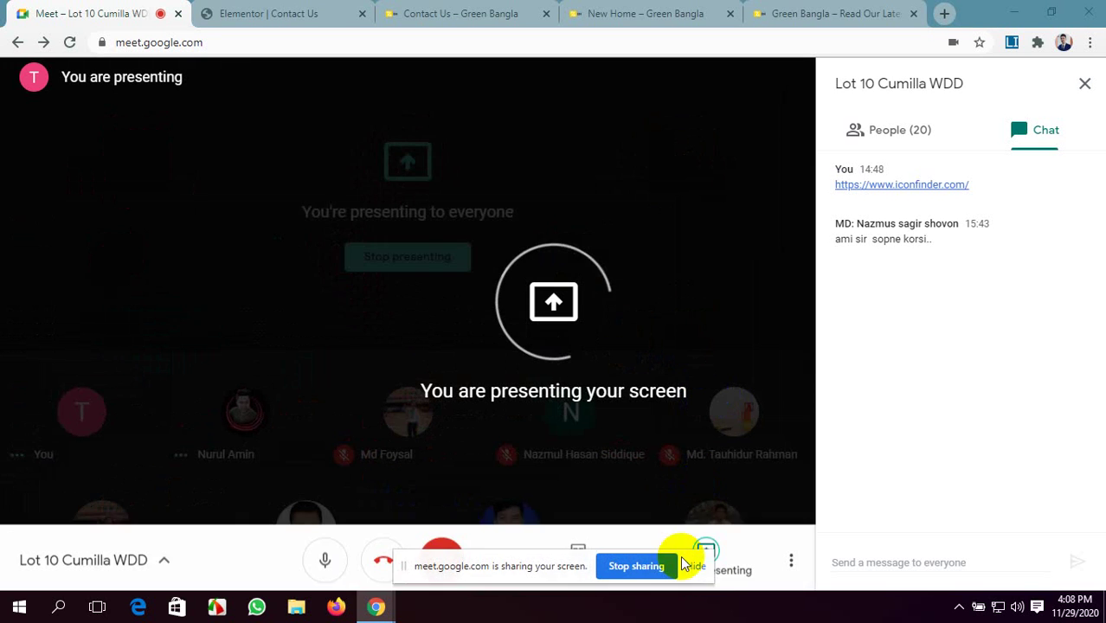
pyautogui.click(696, 567)
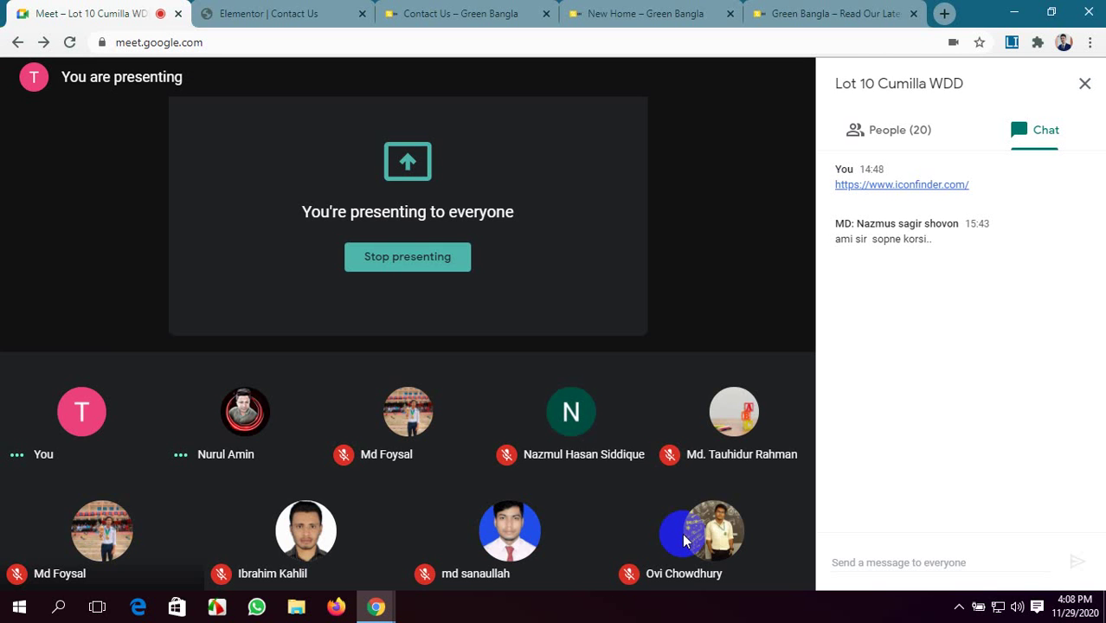
pyautogui.click(868, 146)
pyautogui.scroll(-5, 894, 361)
# - In the Elementor editor, review the Contact Us hero, its section options, the heading section below it, and the available widgets
pyautogui.click(316, 10)
pyautogui.scroll(4, 379, 192)
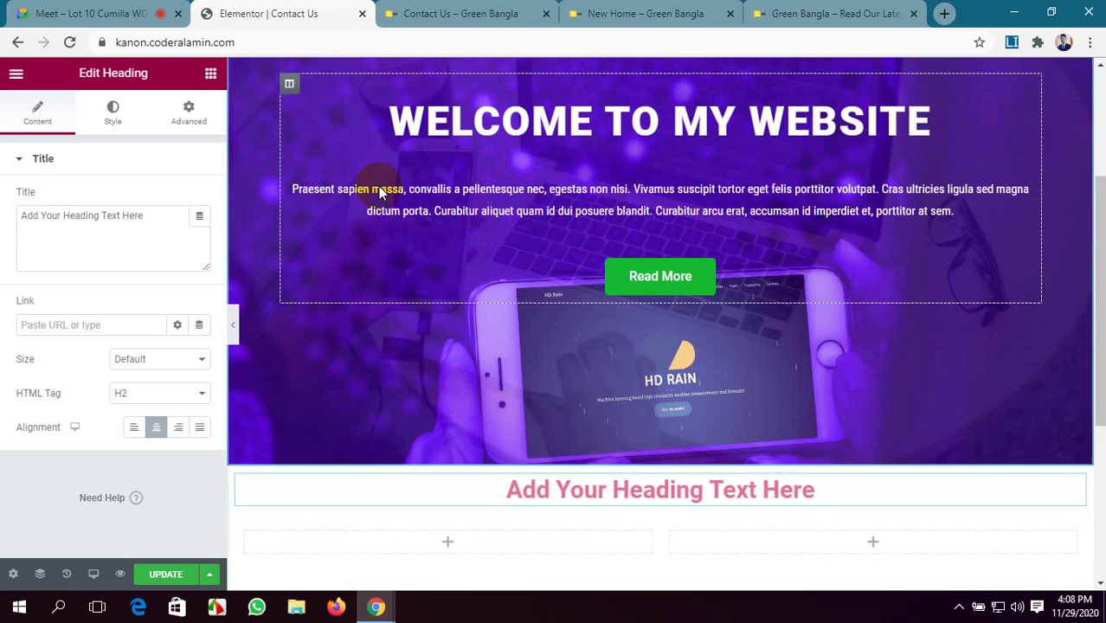
pyautogui.scroll(3, 379, 192)
pyautogui.scroll(-6, 397, 312)
pyautogui.scroll(3, 397, 312)
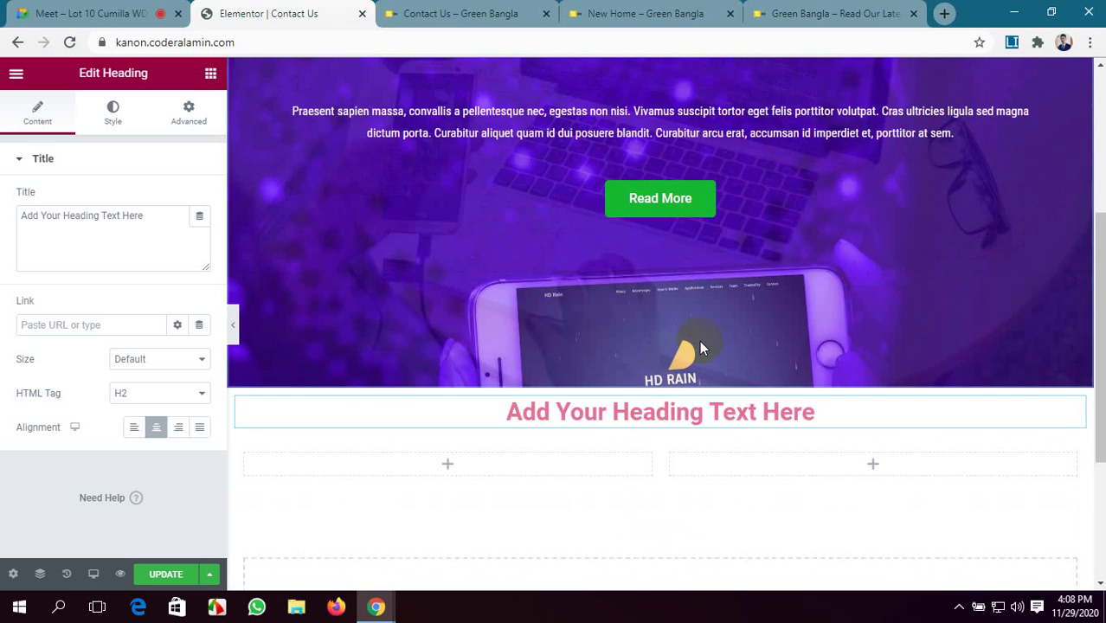
pyautogui.scroll(4, 699, 347)
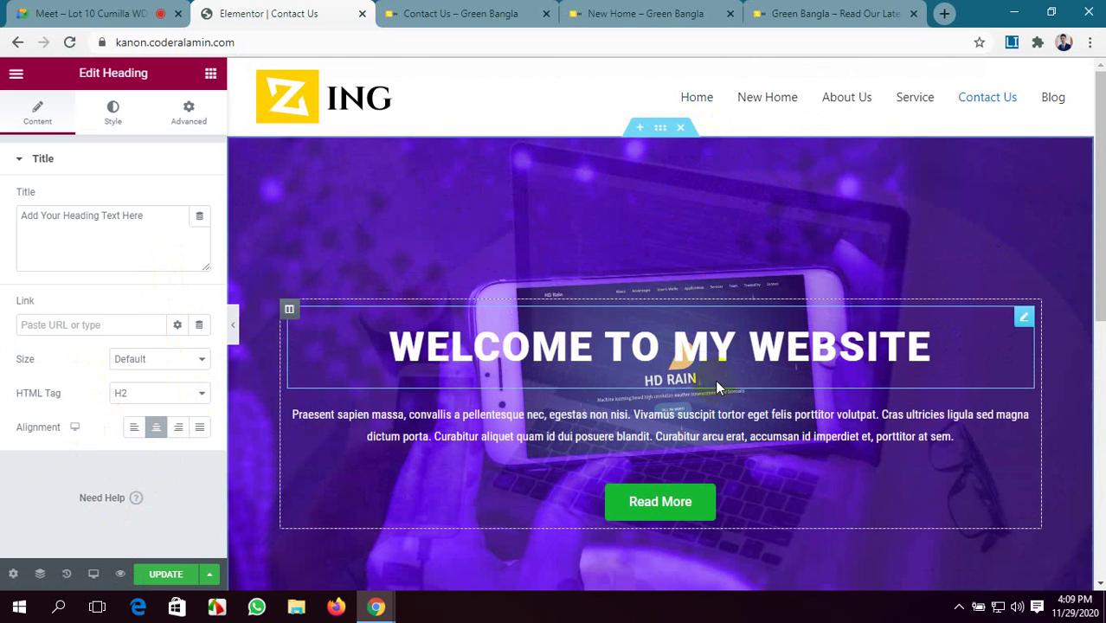
pyautogui.scroll(-2, 697, 364)
pyautogui.scroll(2, 658, 294)
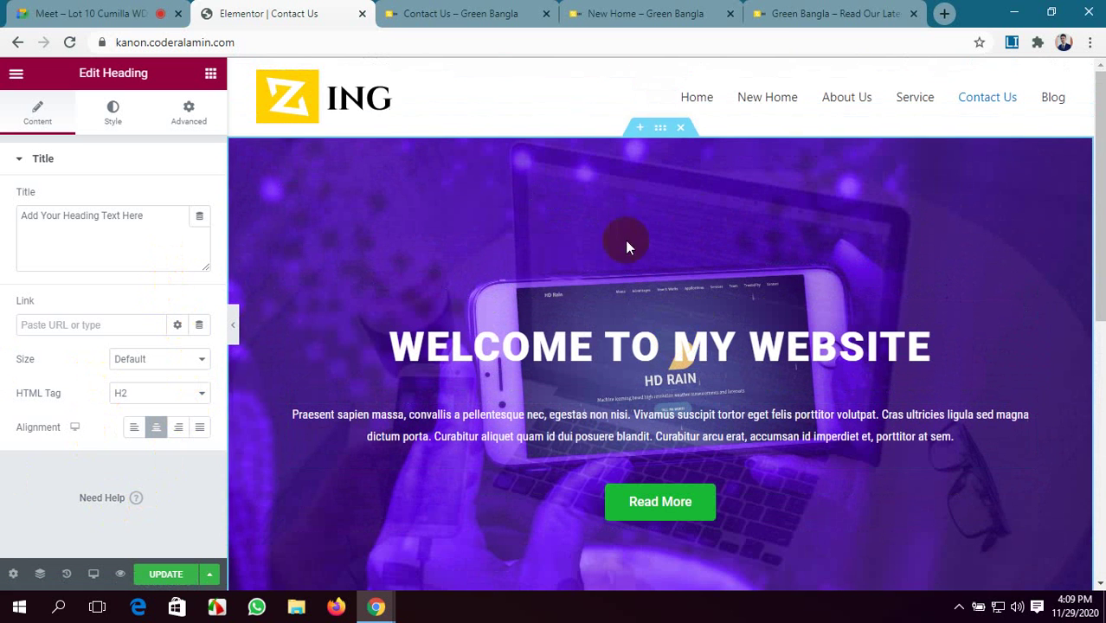
pyautogui.rightClick(661, 130)
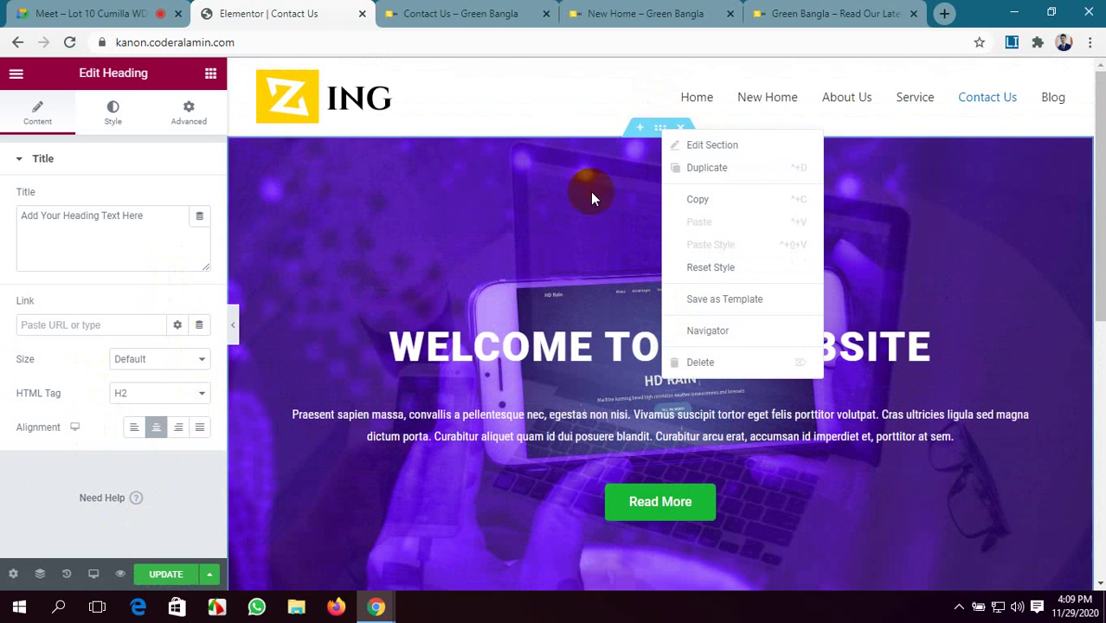
pyautogui.click(532, 96)
pyautogui.scroll(-3, 450, 372)
pyautogui.scroll(-15, 35, 402)
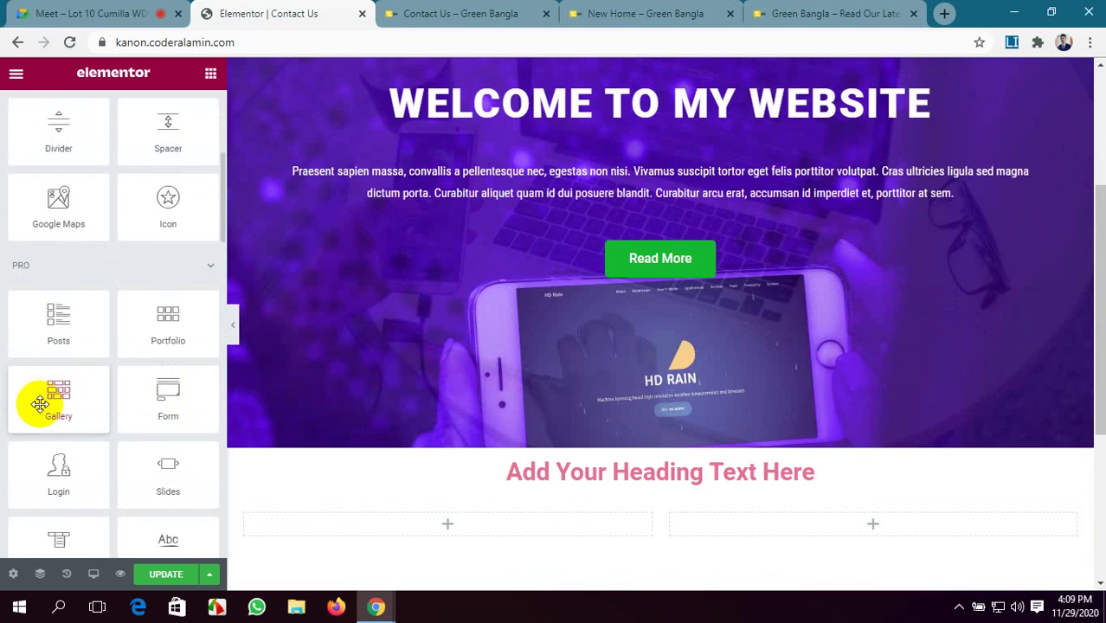
pyautogui.scroll(4, 249, 393)
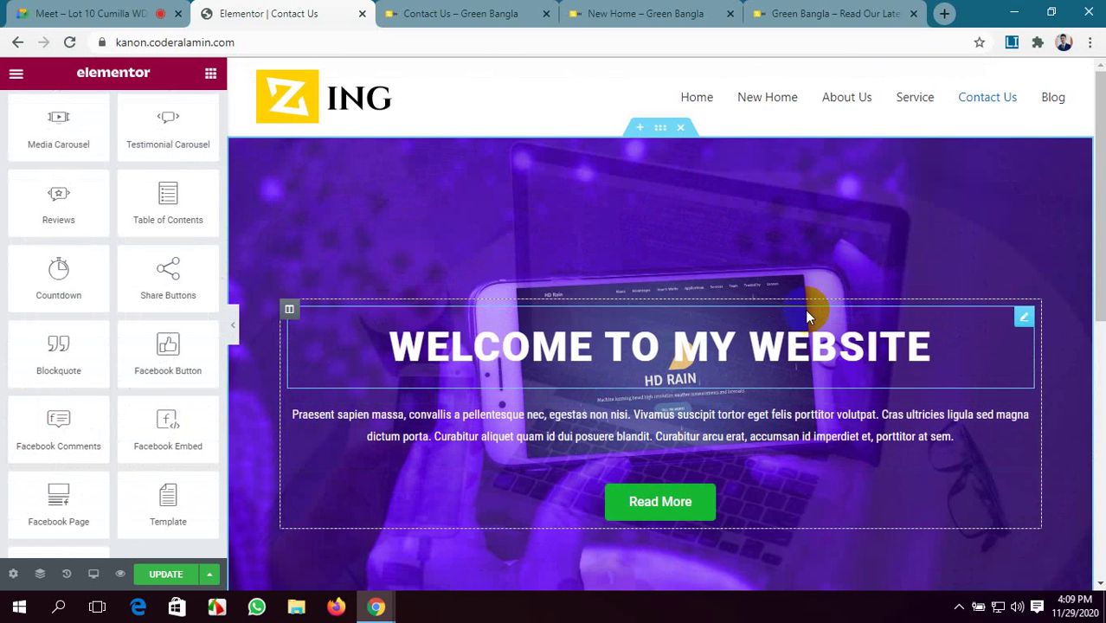
# - Close the Elementor editor for the Contact Us page, leaving the site without updating
pyautogui.click(361, 15)
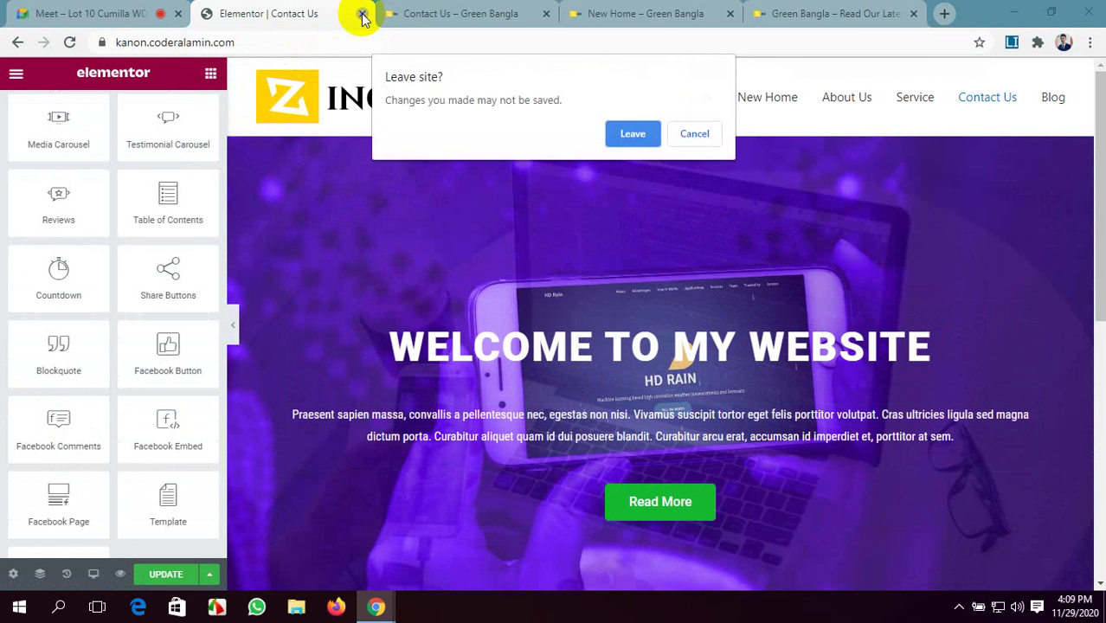
pyautogui.click(627, 135)
pyautogui.scroll(8, 401, 288)
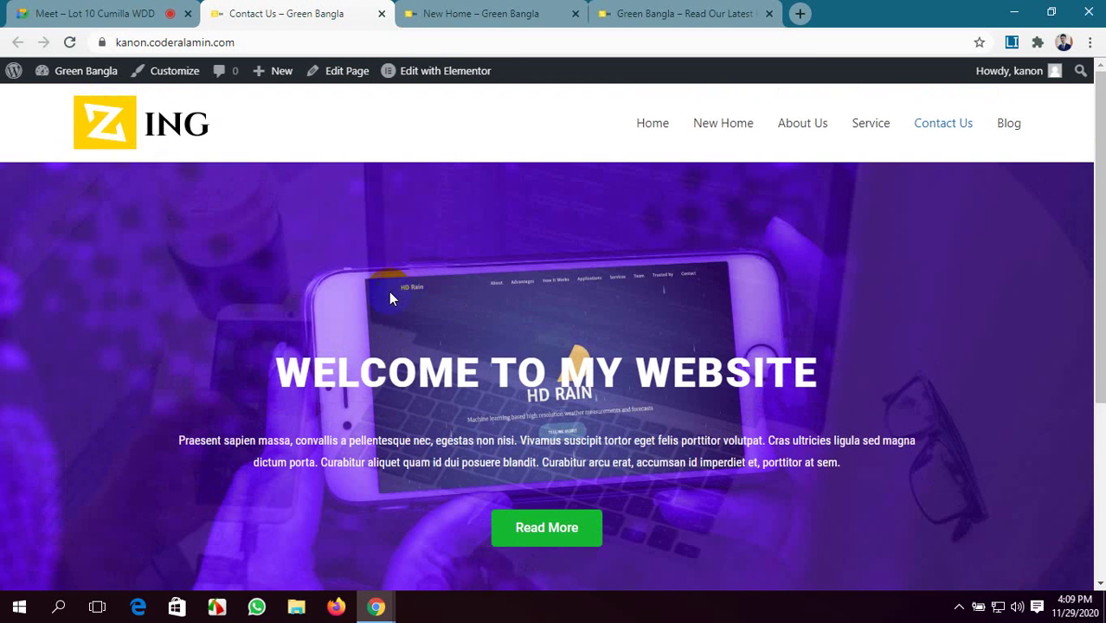
# - From the WordPress dashboard's list of all pages, open Contact Us for editing and launch it in Elementor
pyautogui.moveTo(91, 73)
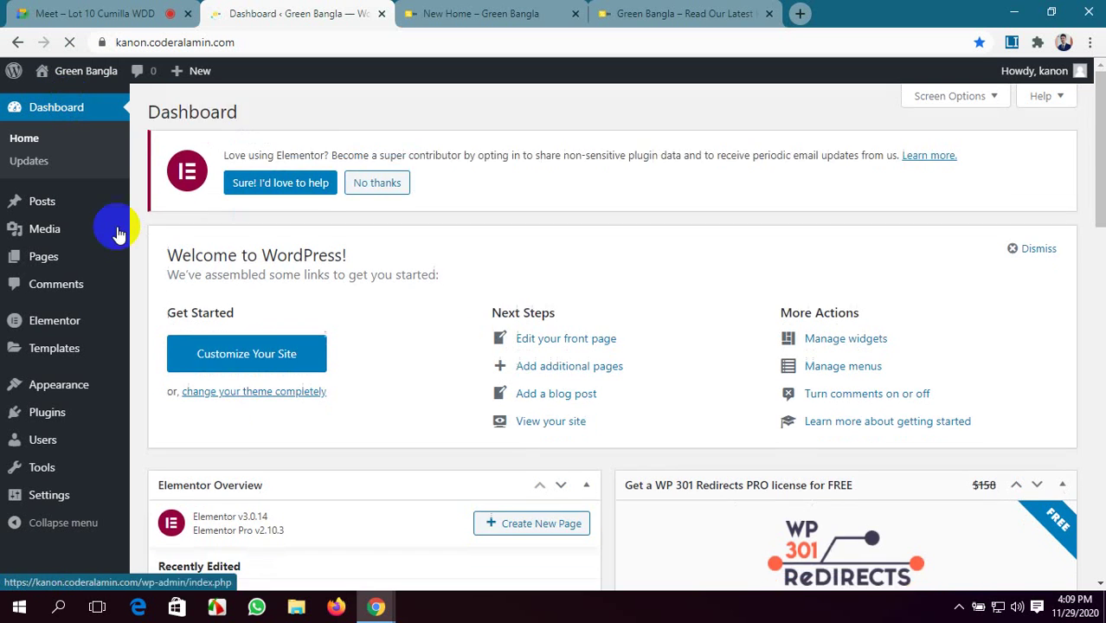
pyautogui.scroll(-5, 147, 294)
pyautogui.moveTo(53, 260)
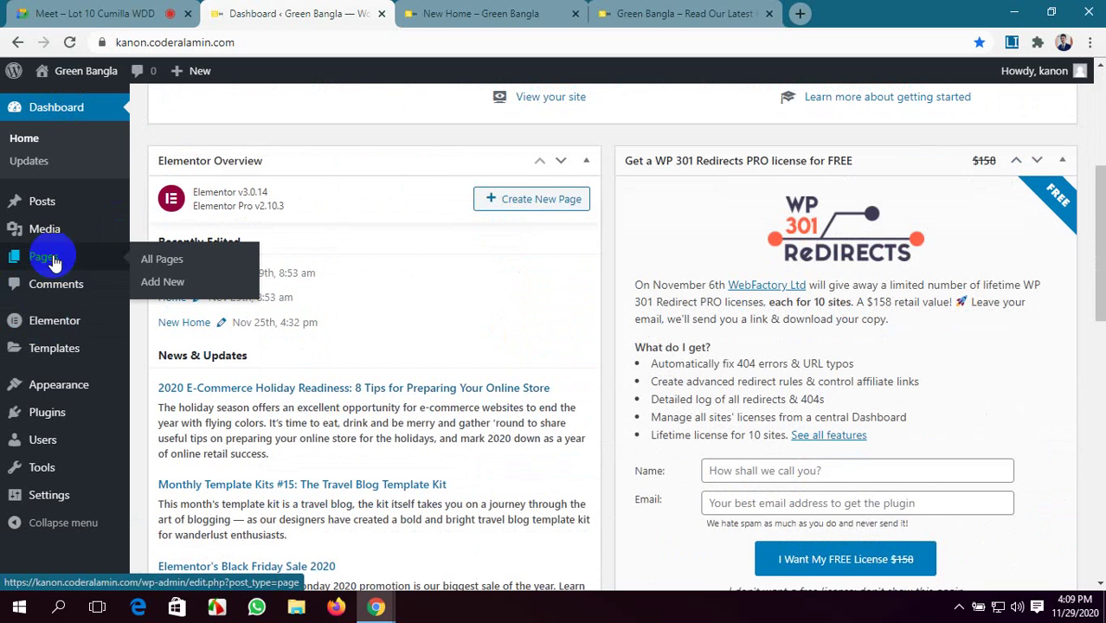
pyautogui.click(161, 259)
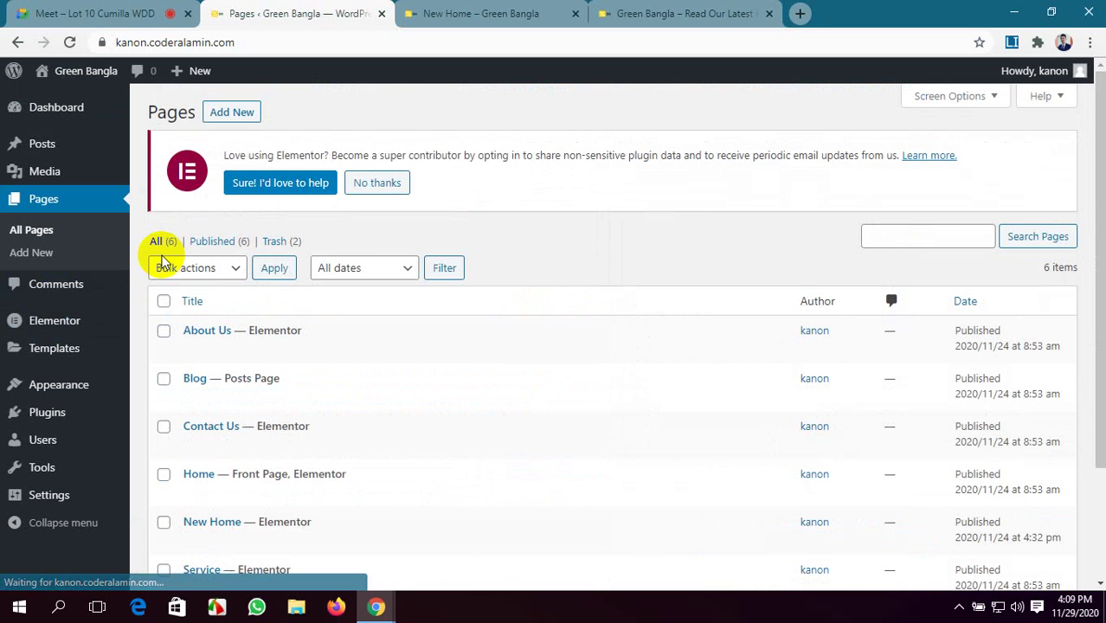
pyautogui.moveTo(198, 412)
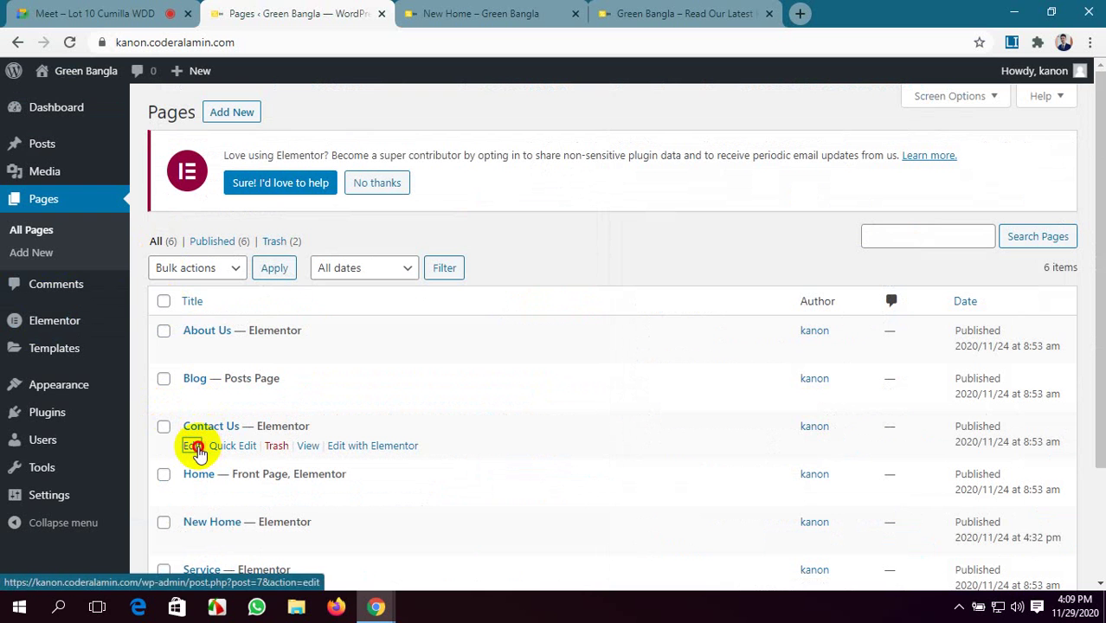
pyautogui.click(194, 448)
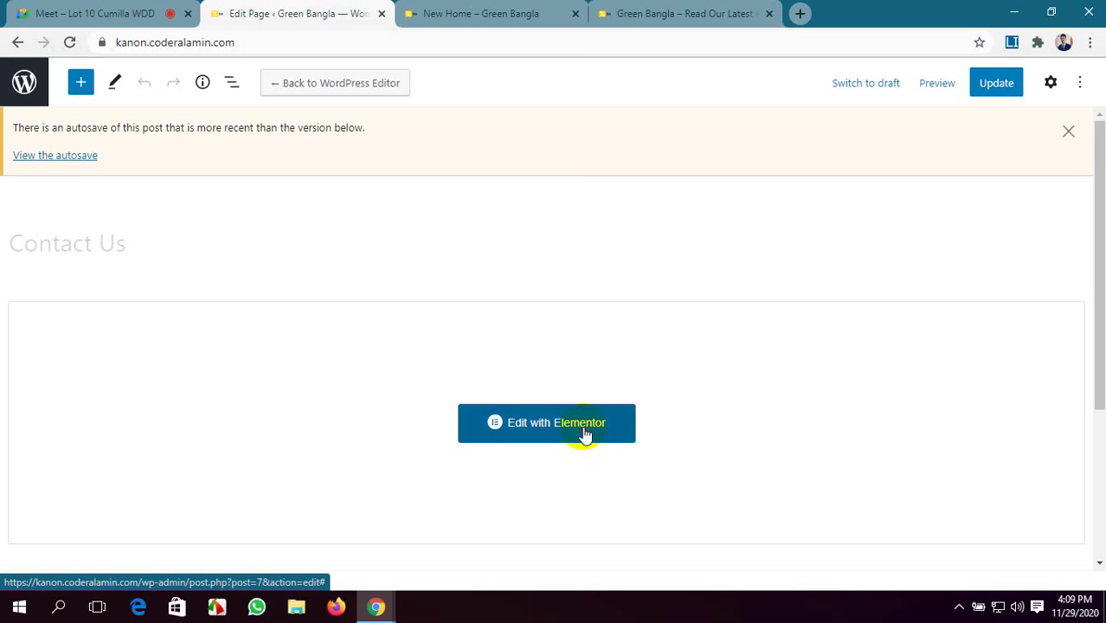
pyautogui.click(585, 435)
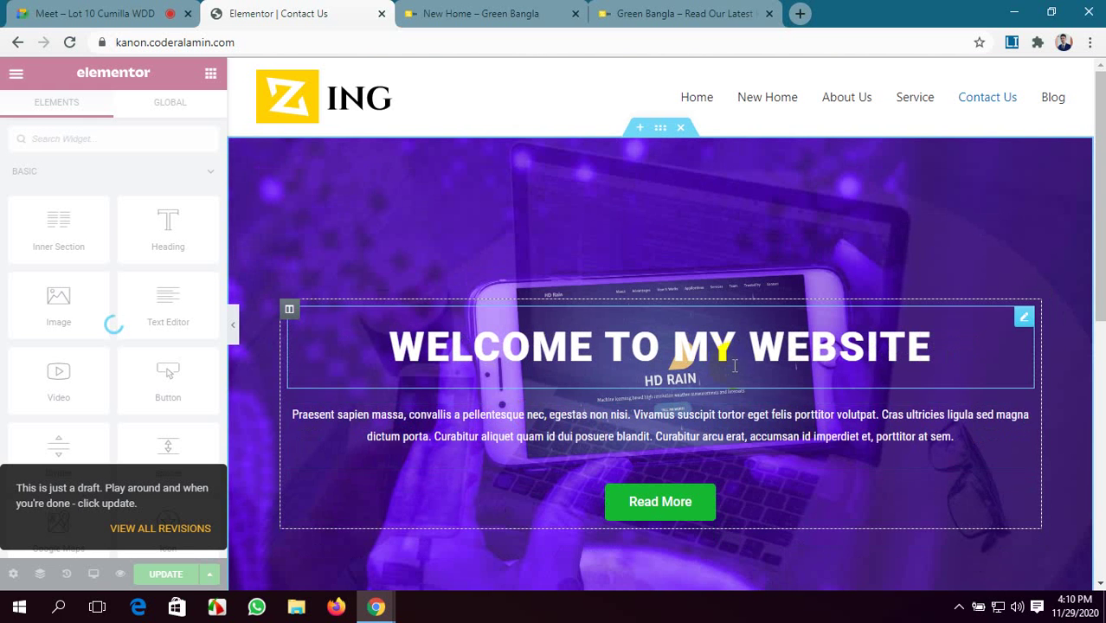
# - Check the reloaded Contact Us draft down to its heading section and open the page settings
pyautogui.scroll(-5, 641, 402)
pyautogui.scroll(1, 642, 403)
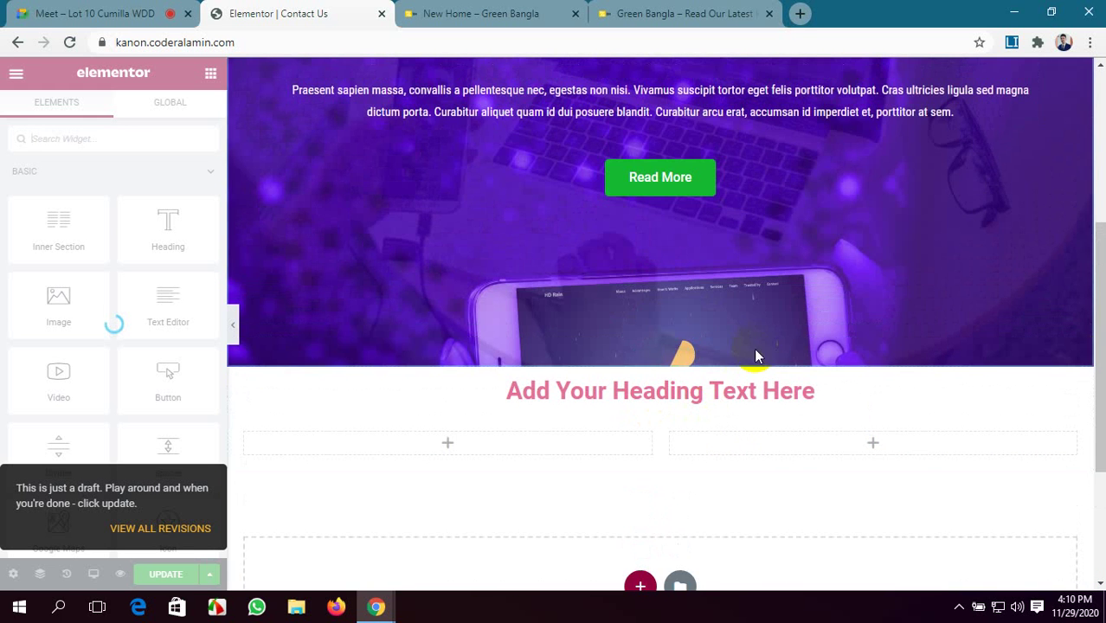
pyautogui.click(683, 362)
pyautogui.scroll(3, 681, 359)
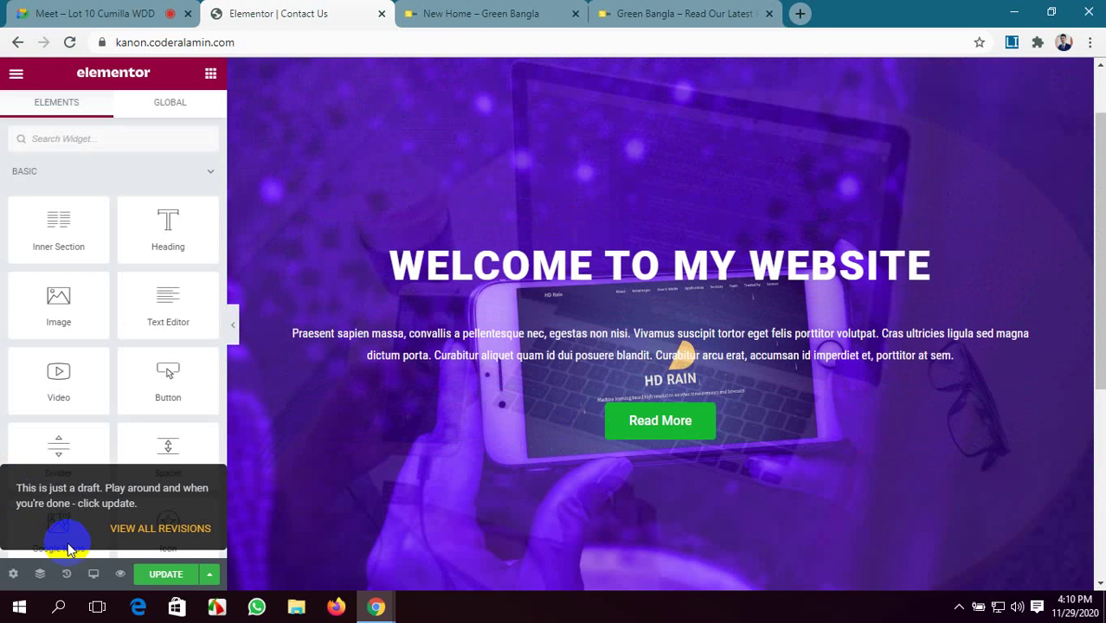
pyautogui.scroll(-2, 6, 468)
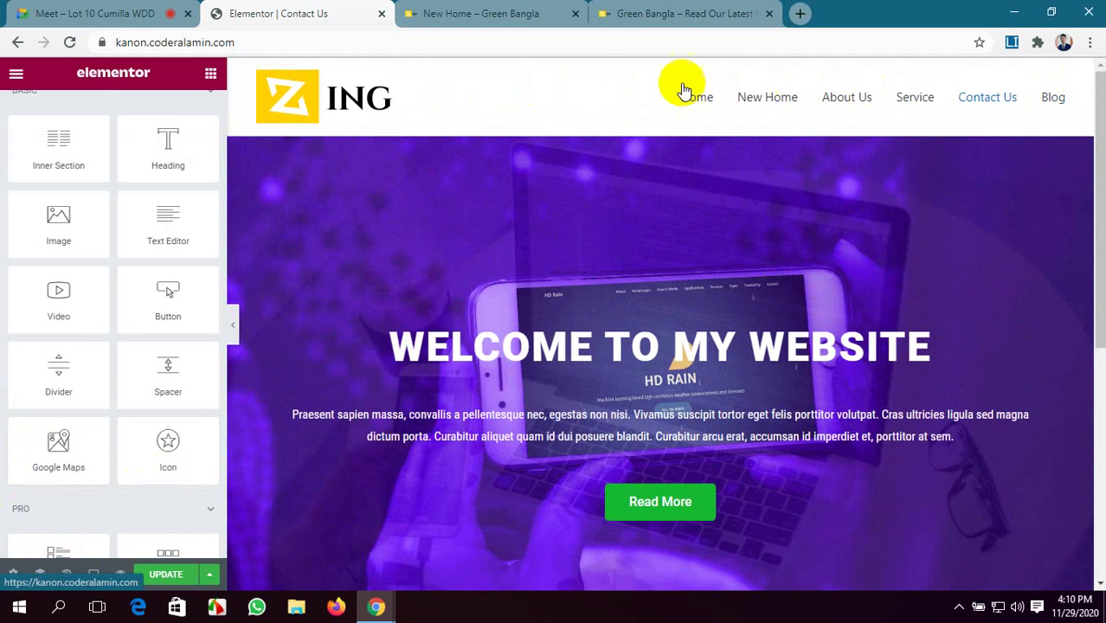
pyautogui.click(13, 575)
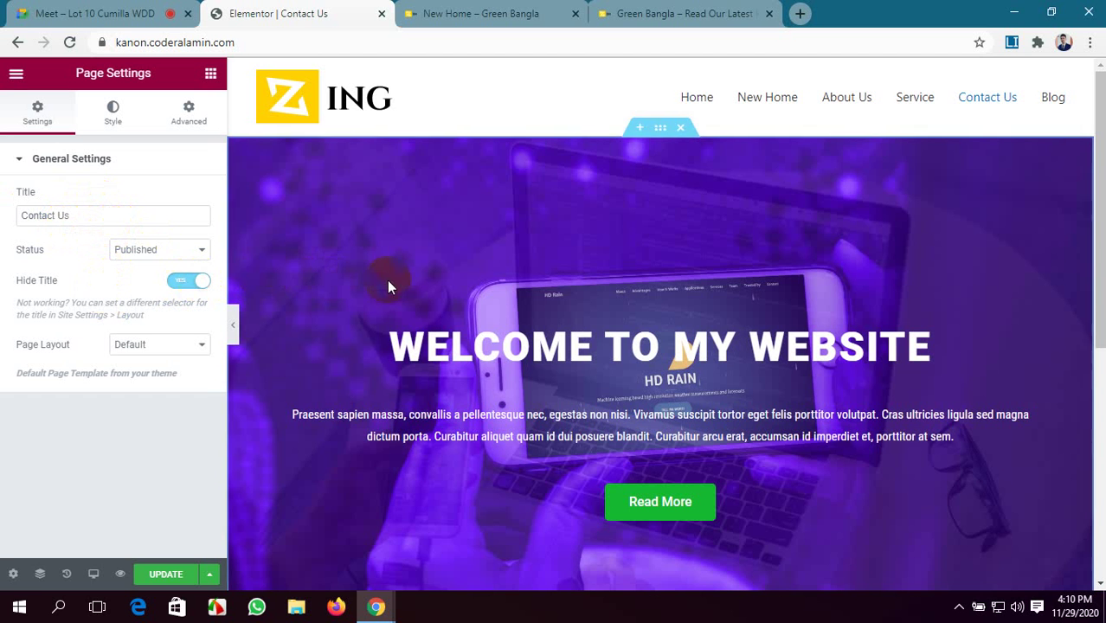
# - Try switching Hide Title off for the Contact Us page, then restore it to Yes
pyautogui.click(193, 281)
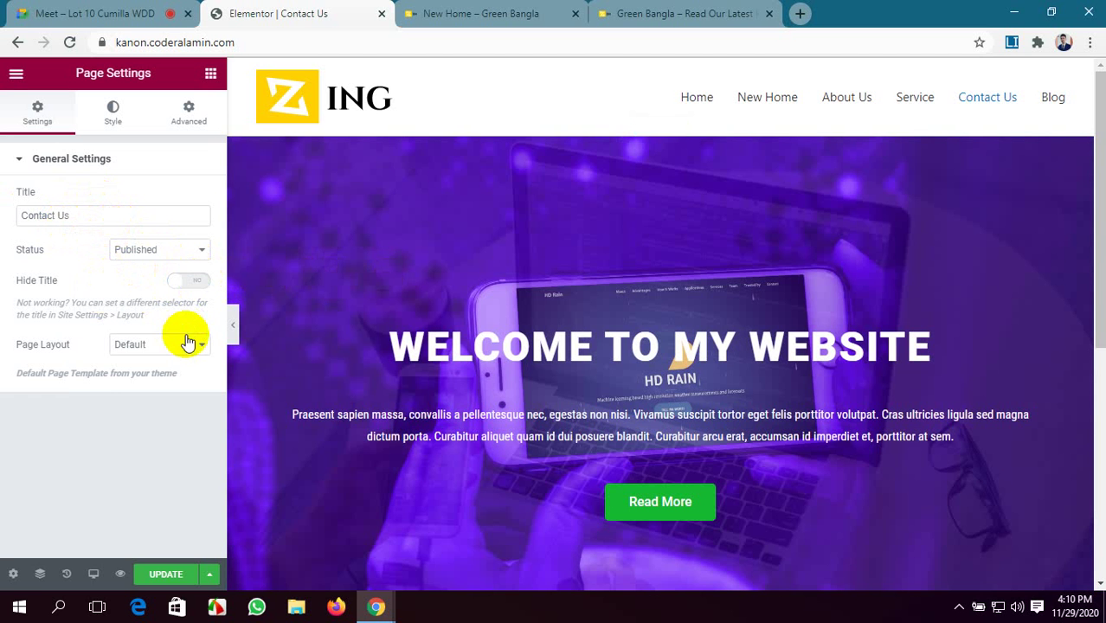
pyautogui.click(188, 344)
pyautogui.click(196, 283)
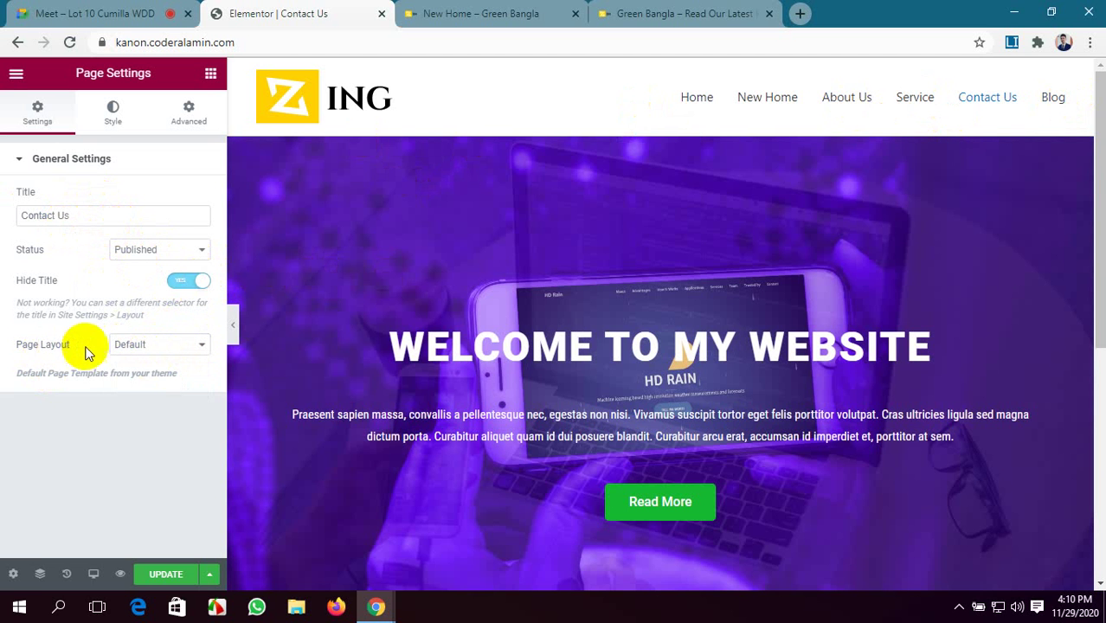
# - Set the Contact Us page layout to Elementor Canvas and check the reloaded page down to its end
pyautogui.click(171, 346)
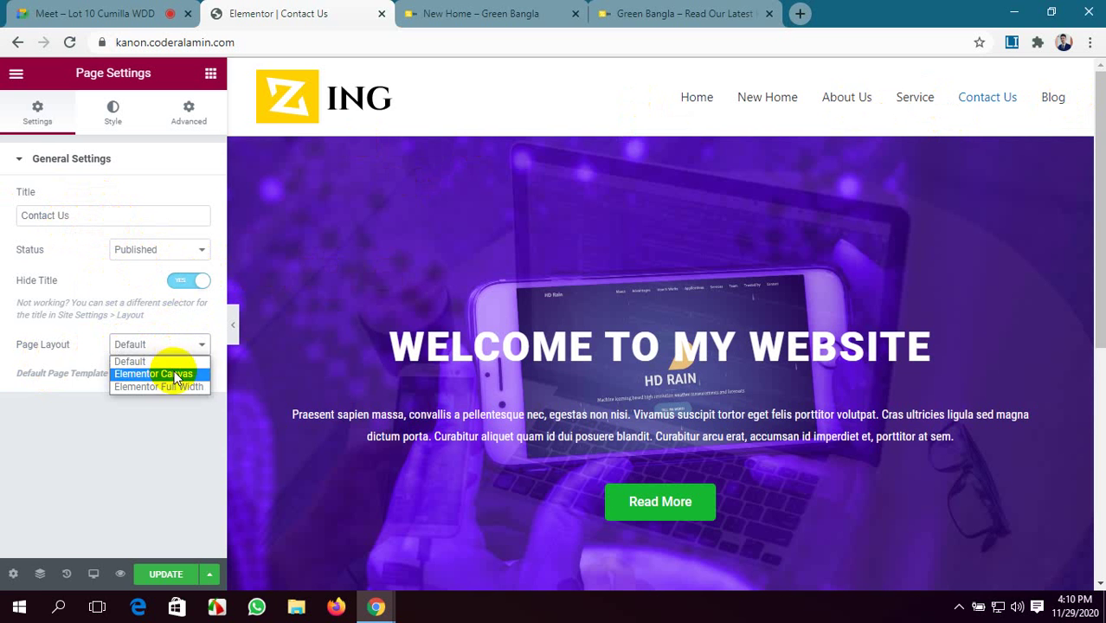
pyautogui.click(175, 375)
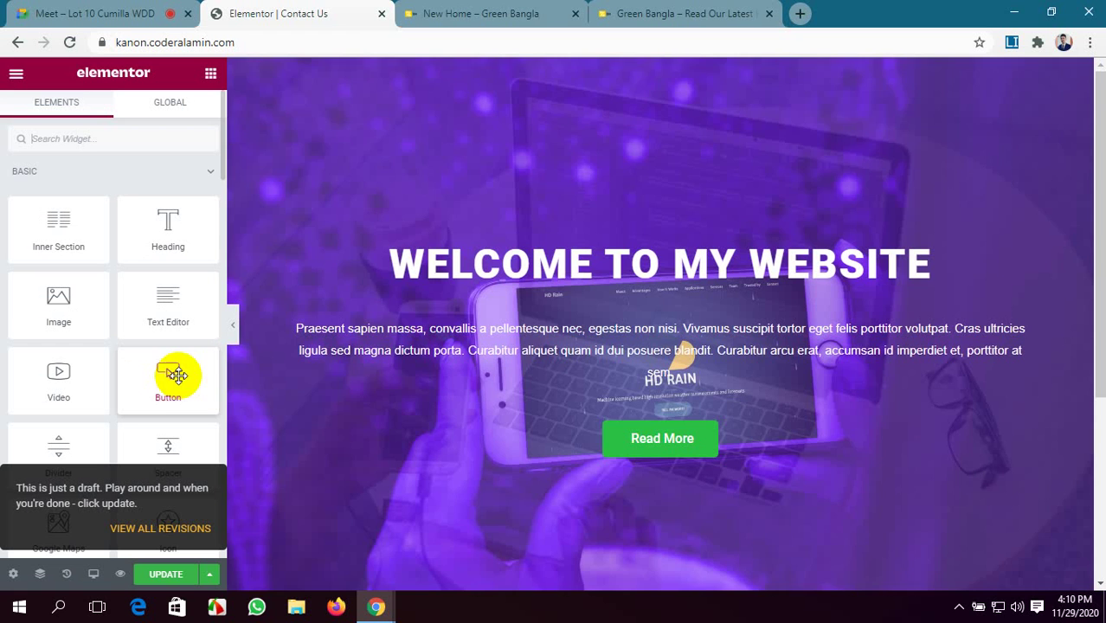
pyautogui.scroll(-3, 574, 358)
pyautogui.scroll(3, 575, 359)
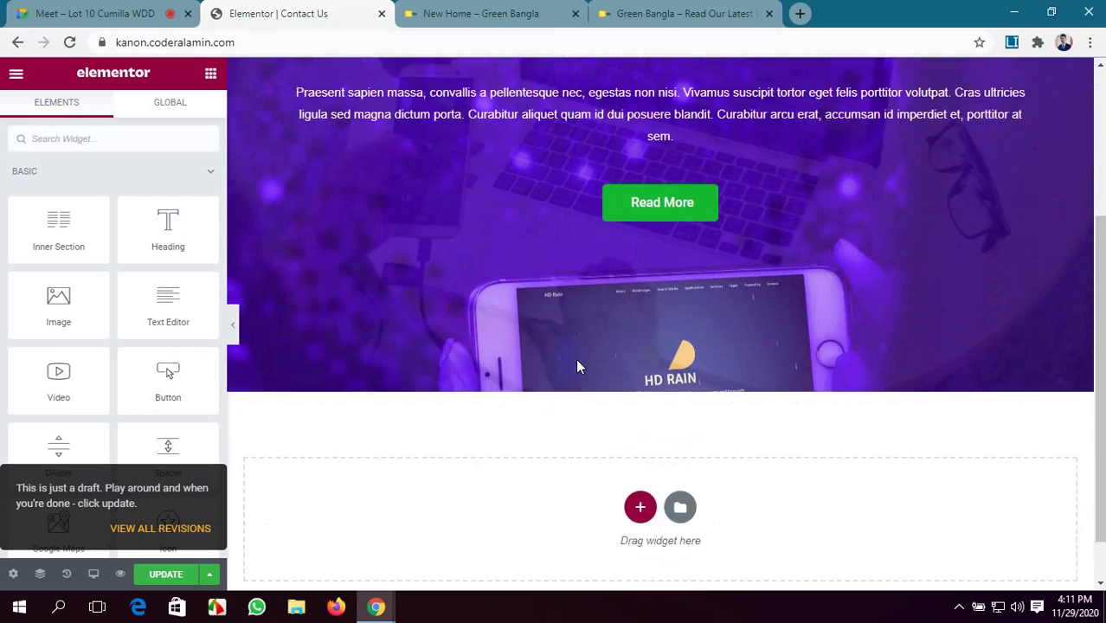
pyautogui.scroll(-3, 579, 365)
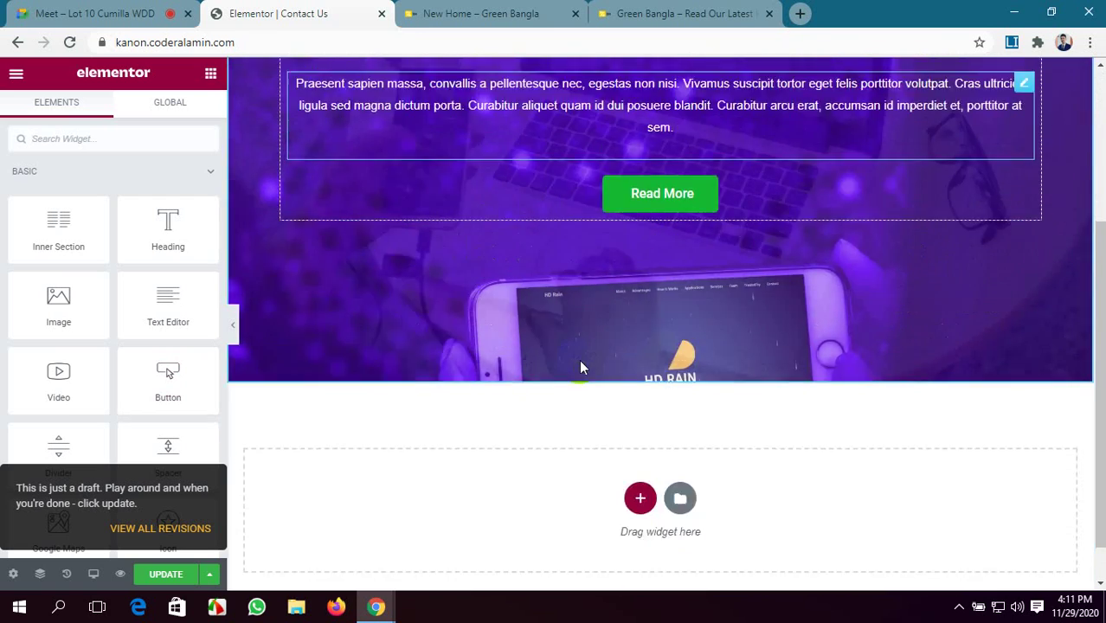
# - Update the Contact Us page, check its live preview, and return to the Elementor editor
pyautogui.scroll(3, 579, 366)
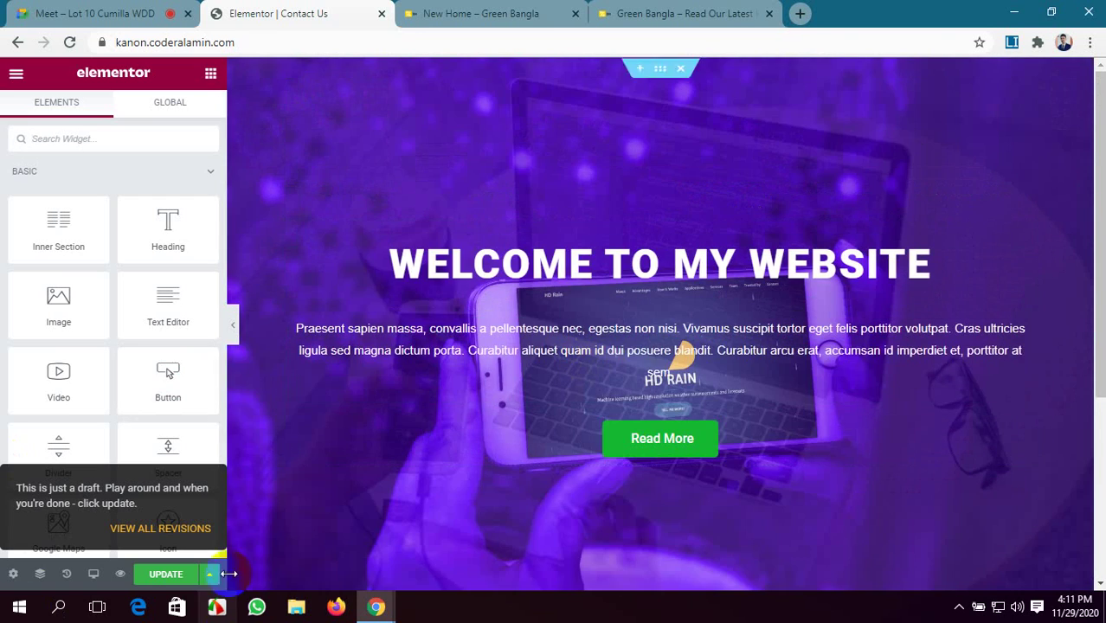
pyautogui.click(172, 577)
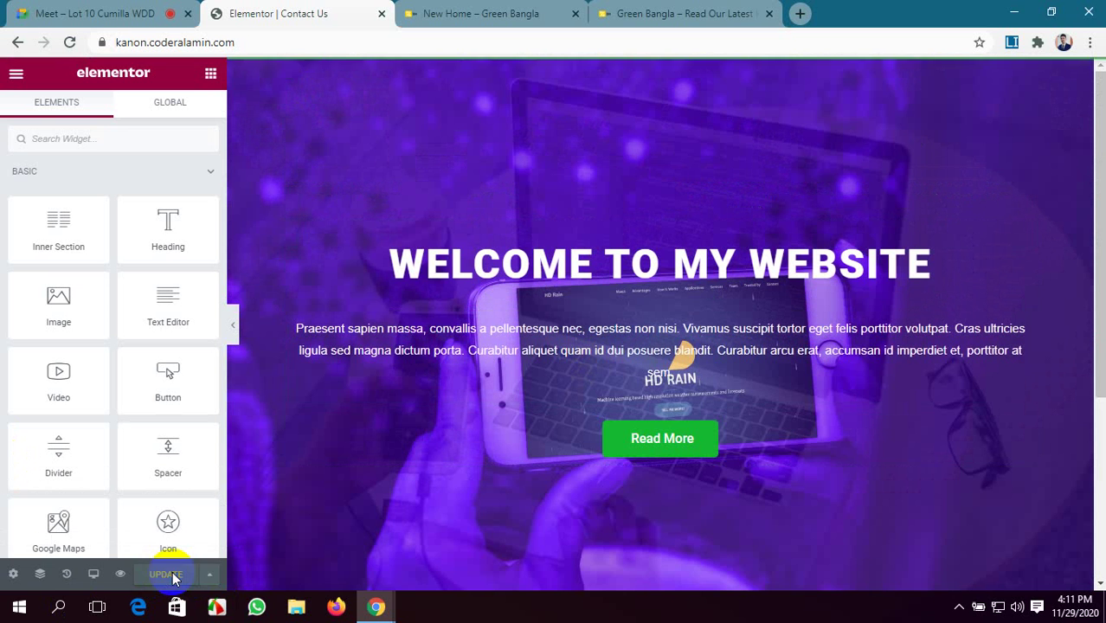
pyautogui.click(120, 574)
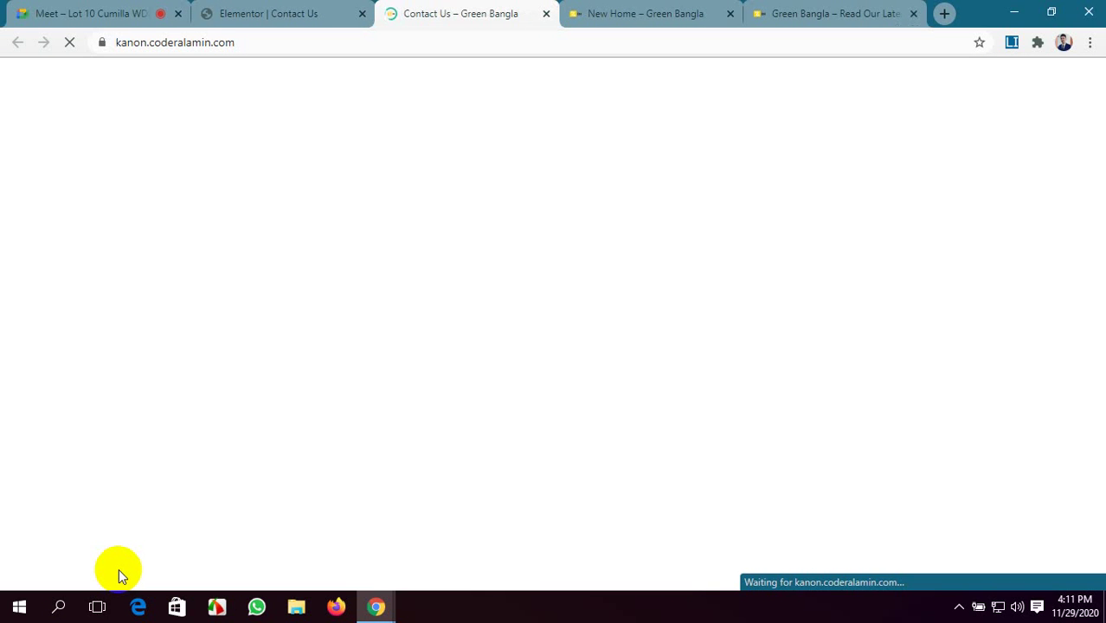
pyautogui.scroll(-1, 338, 517)
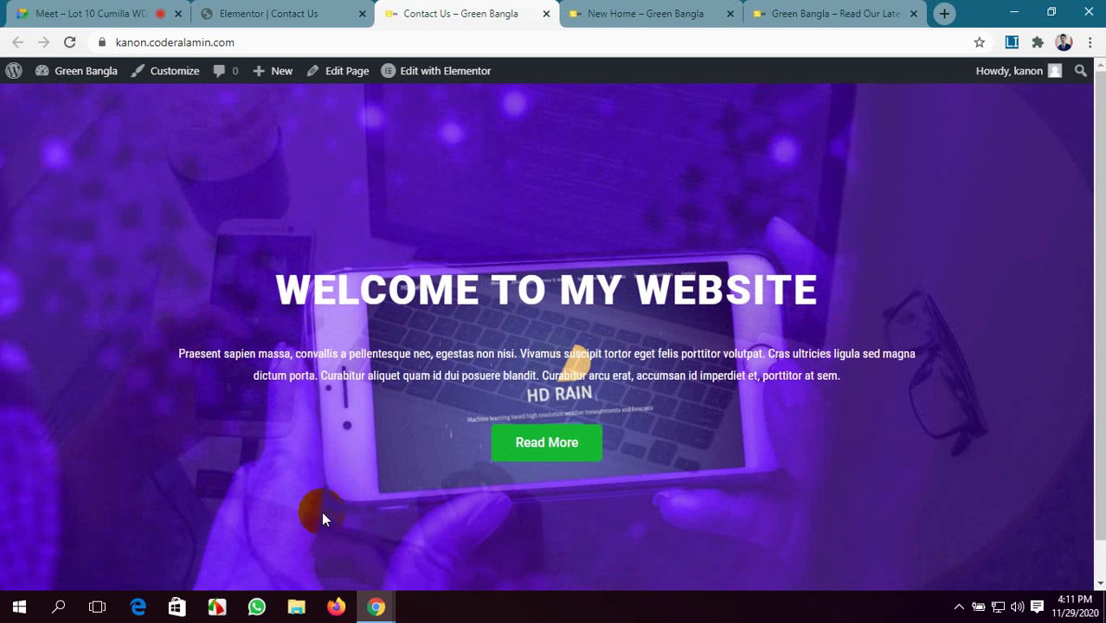
pyautogui.click(277, 12)
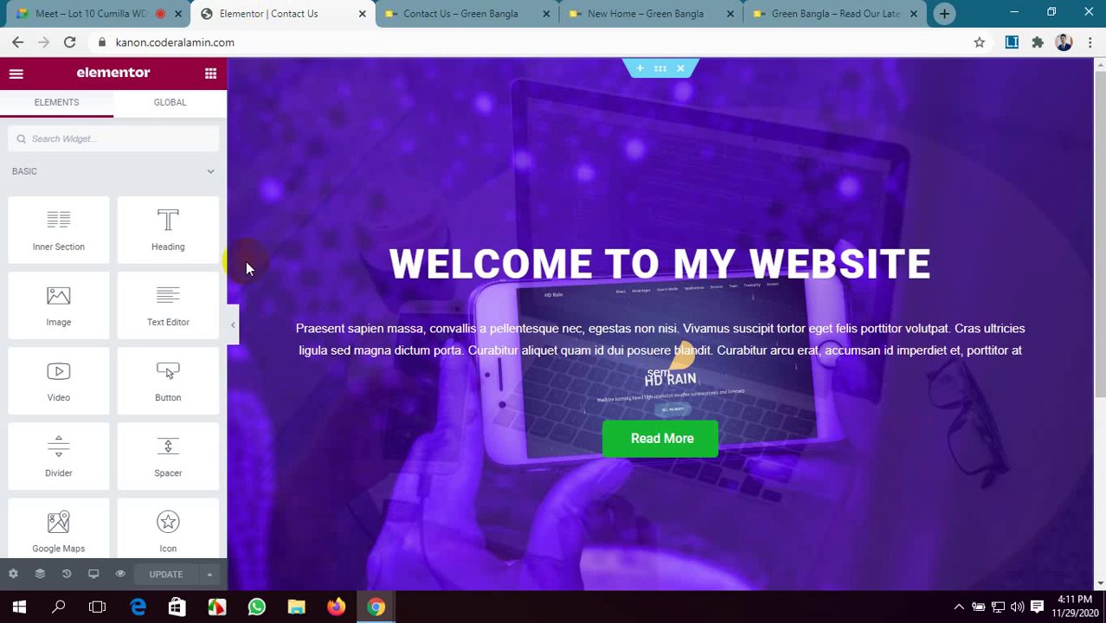
pyautogui.click(639, 69)
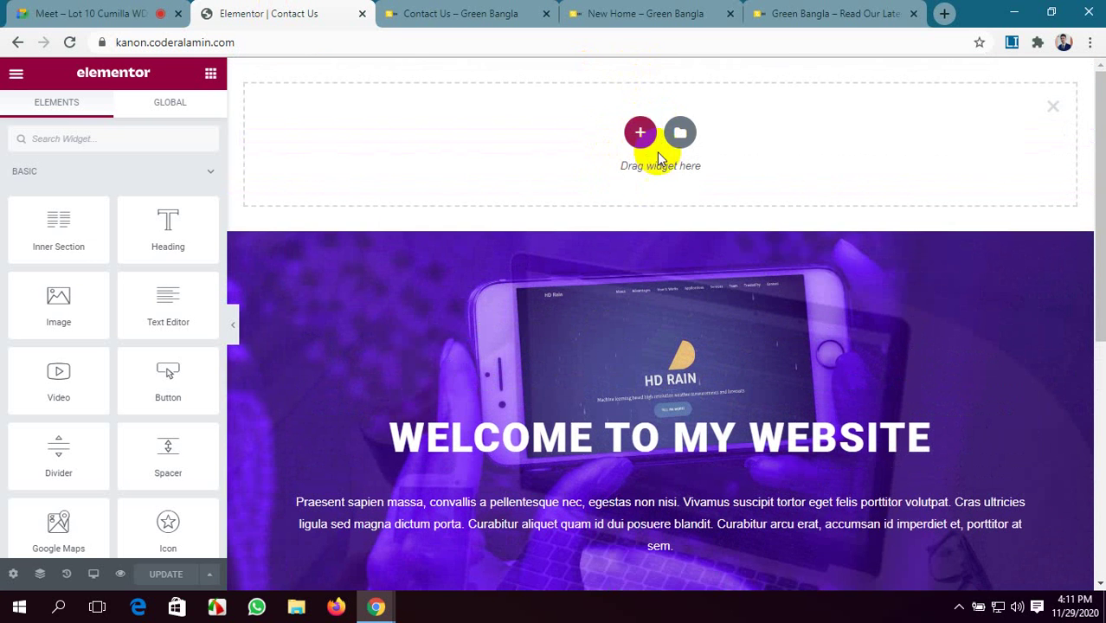
pyautogui.click(1052, 107)
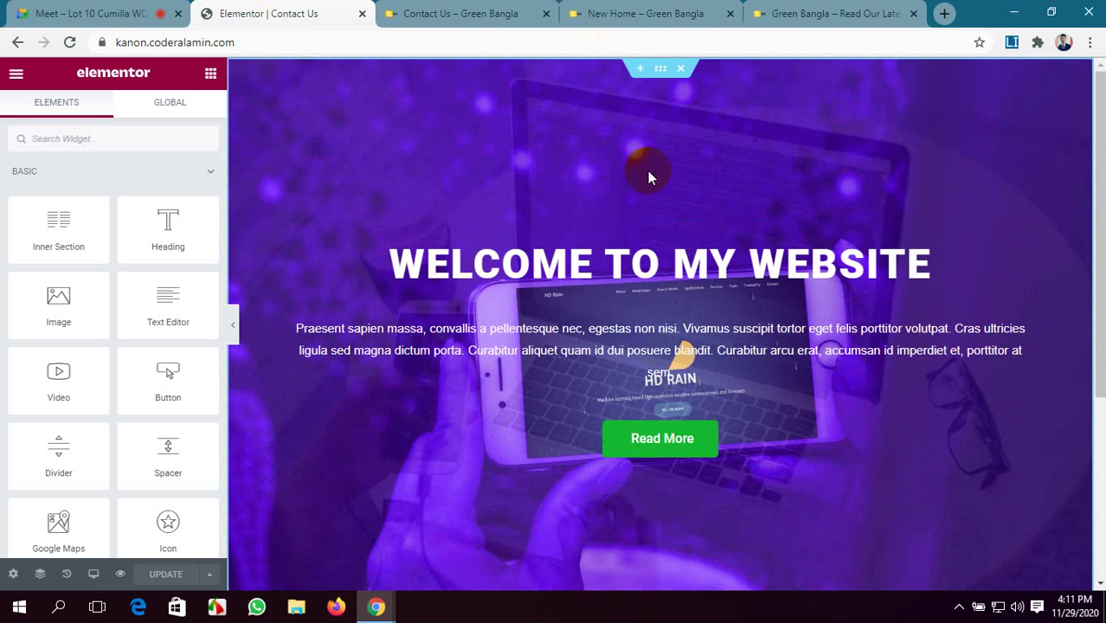
pyautogui.click(640, 70)
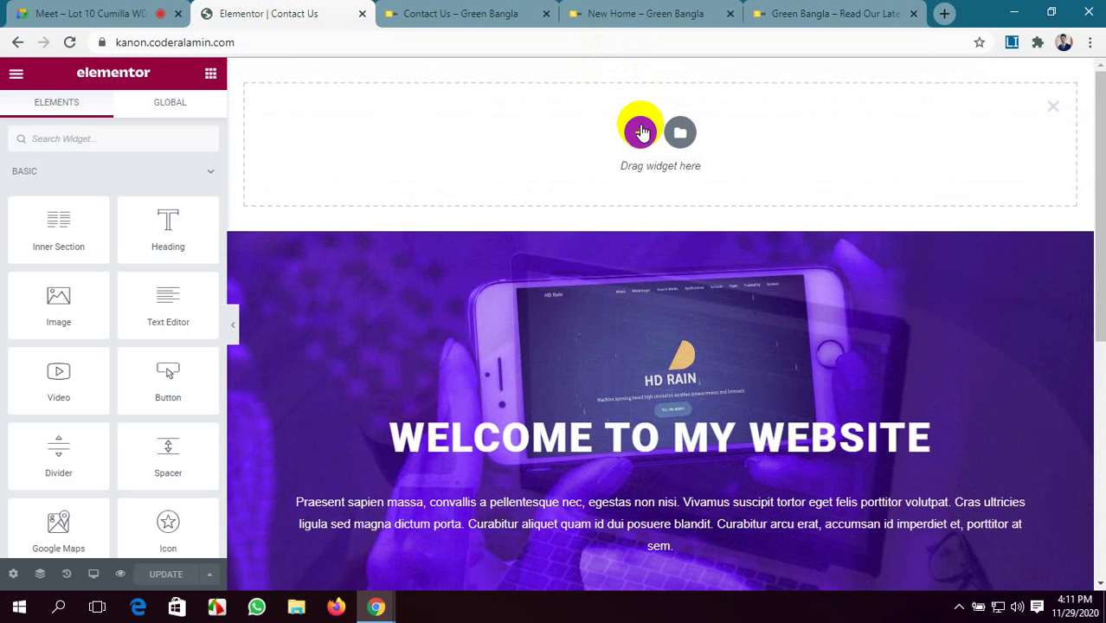
pyautogui.click(641, 125)
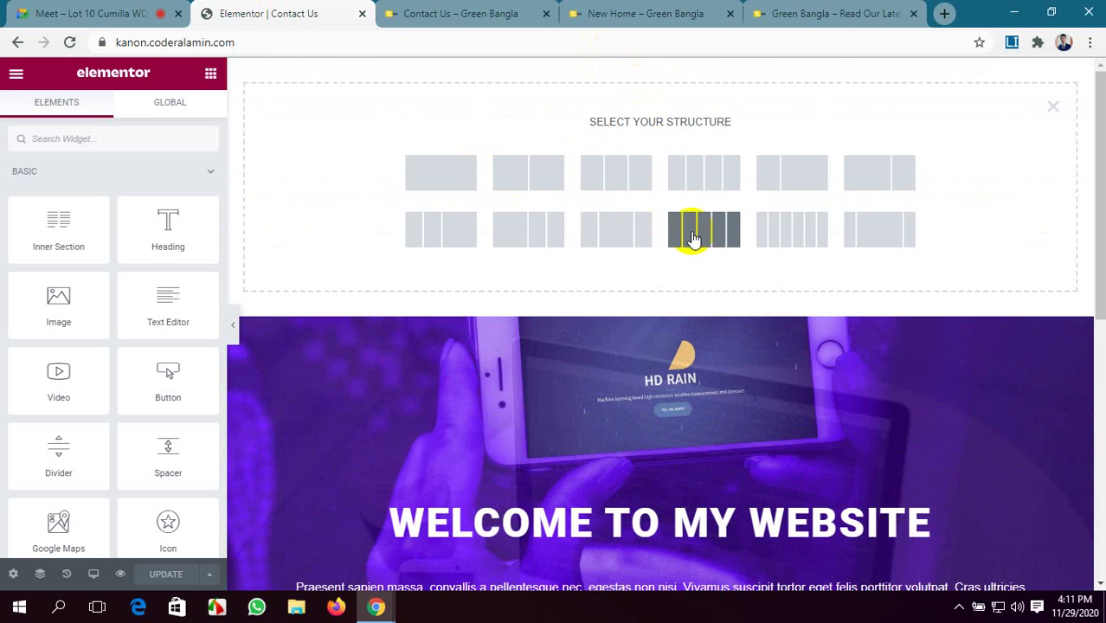
pyautogui.click(791, 180)
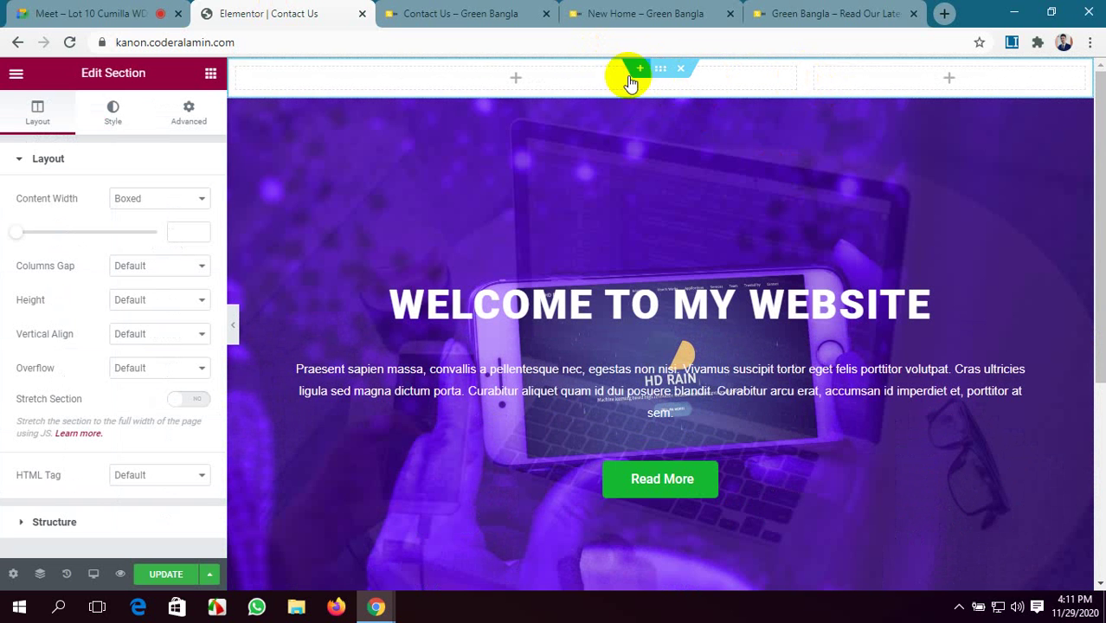
pyautogui.click(683, 72)
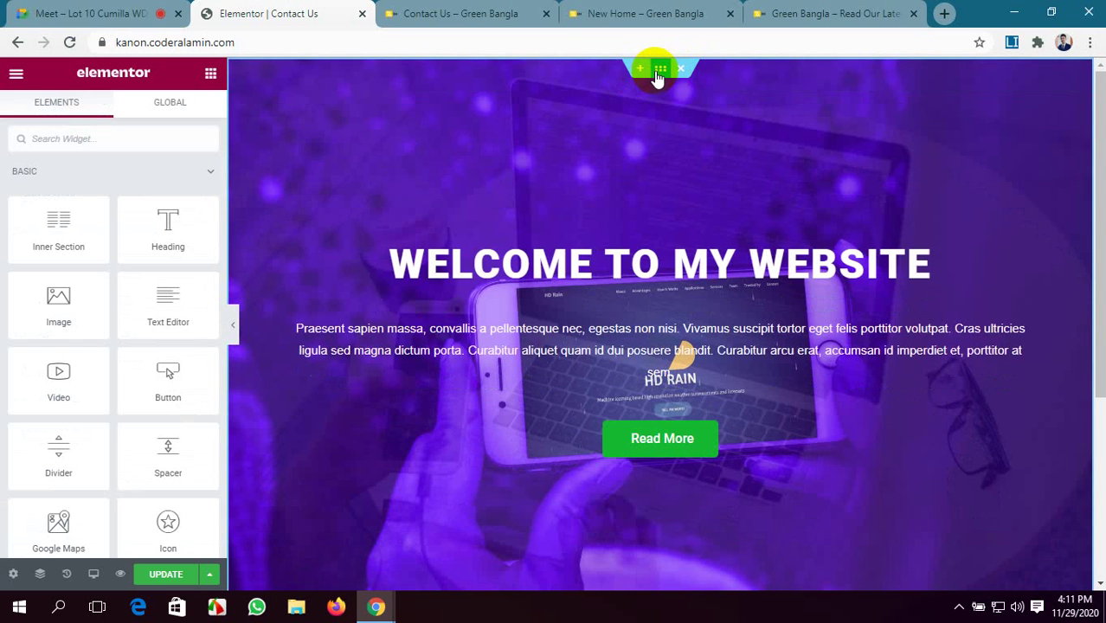
pyautogui.click(643, 72)
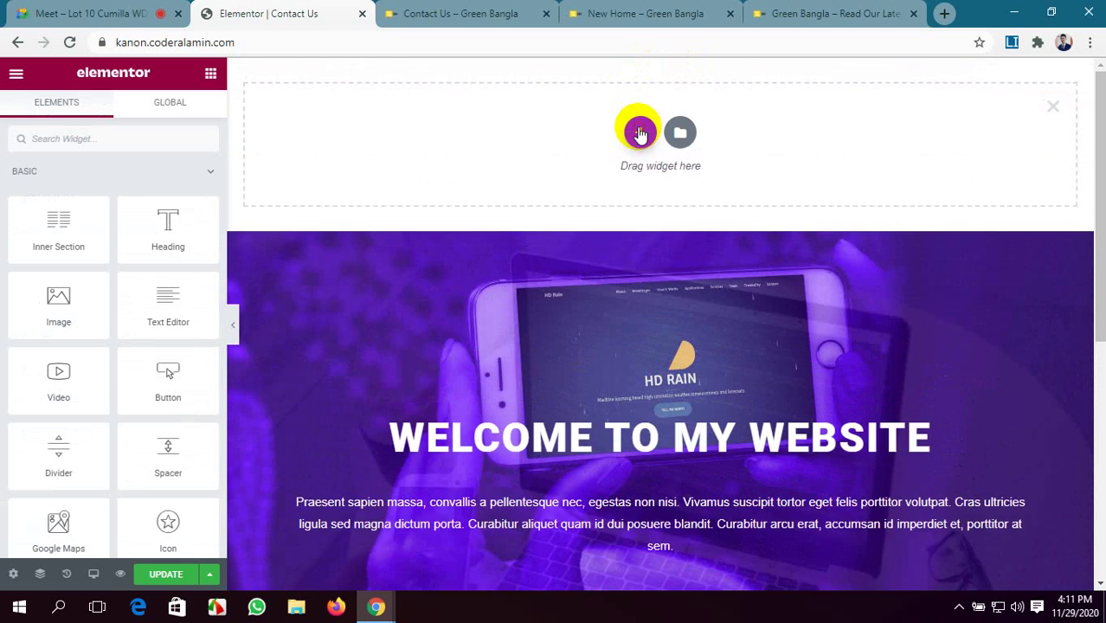
pyautogui.click(640, 125)
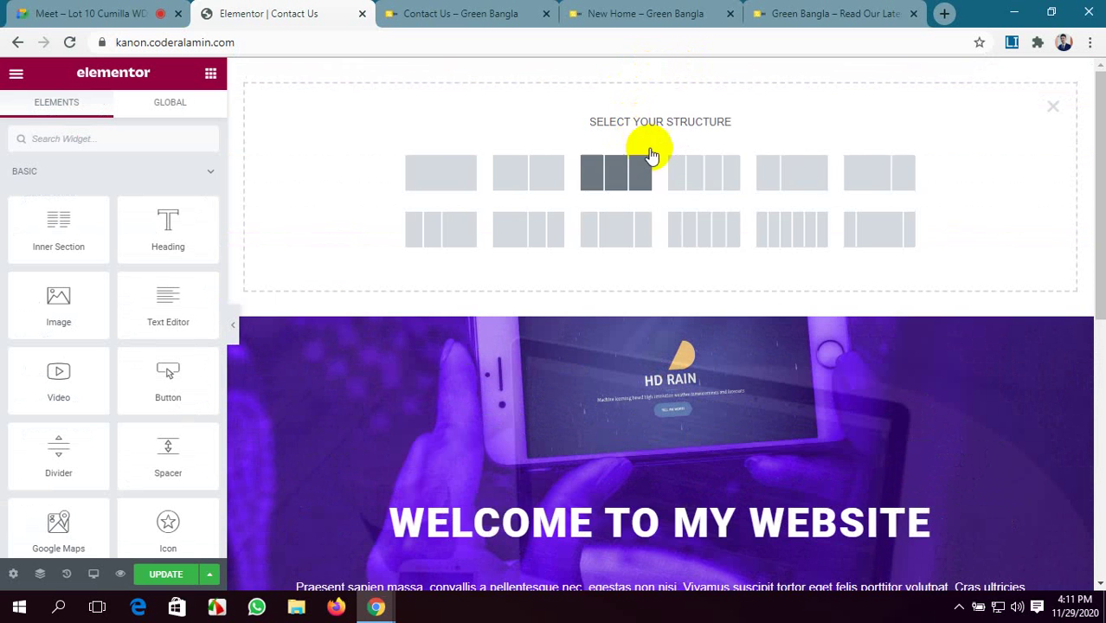
pyautogui.click(789, 171)
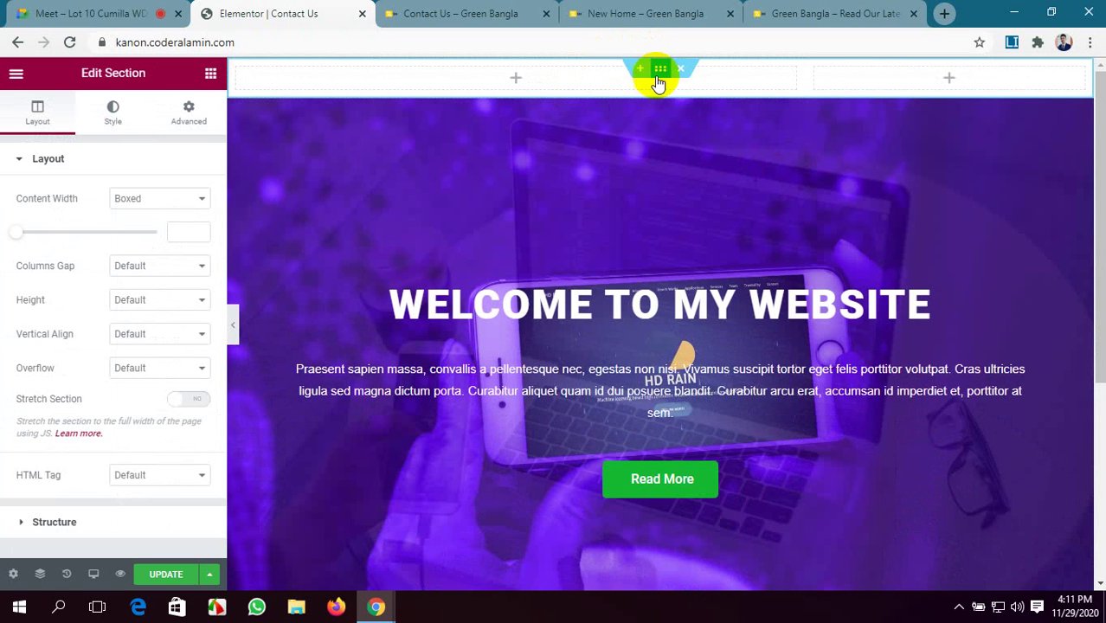
pyautogui.click(680, 69)
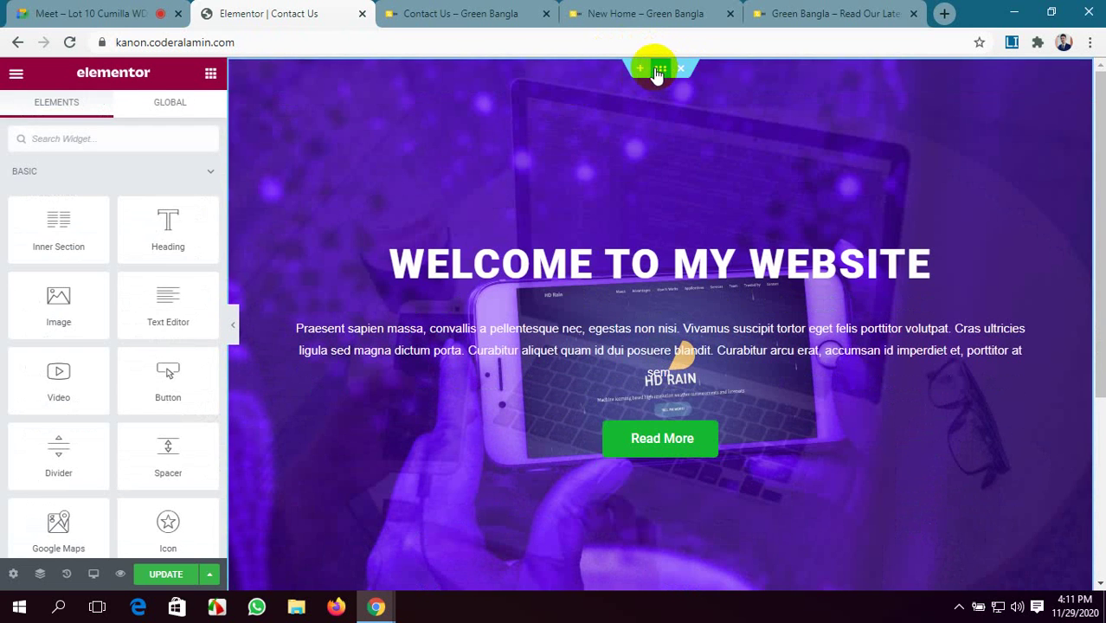
# - Add a two-column section with a narrow left column above the hero and place a Site Logo widget in that left column
pyautogui.click(640, 68)
pyautogui.click(639, 128)
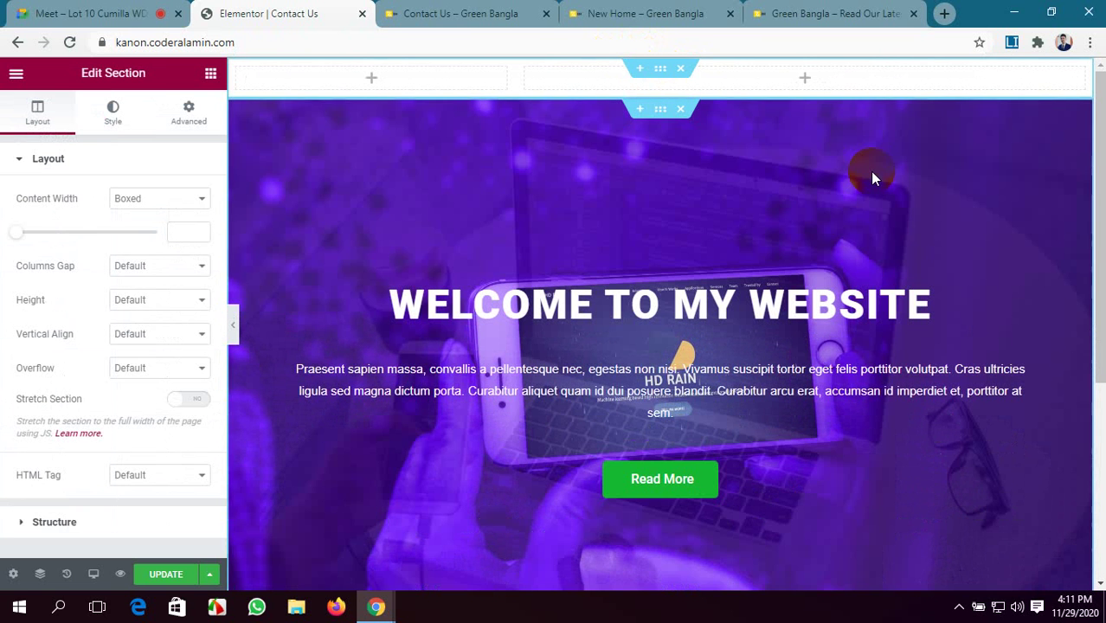
pyautogui.click(372, 81)
pyautogui.scroll(-15, 61, 325)
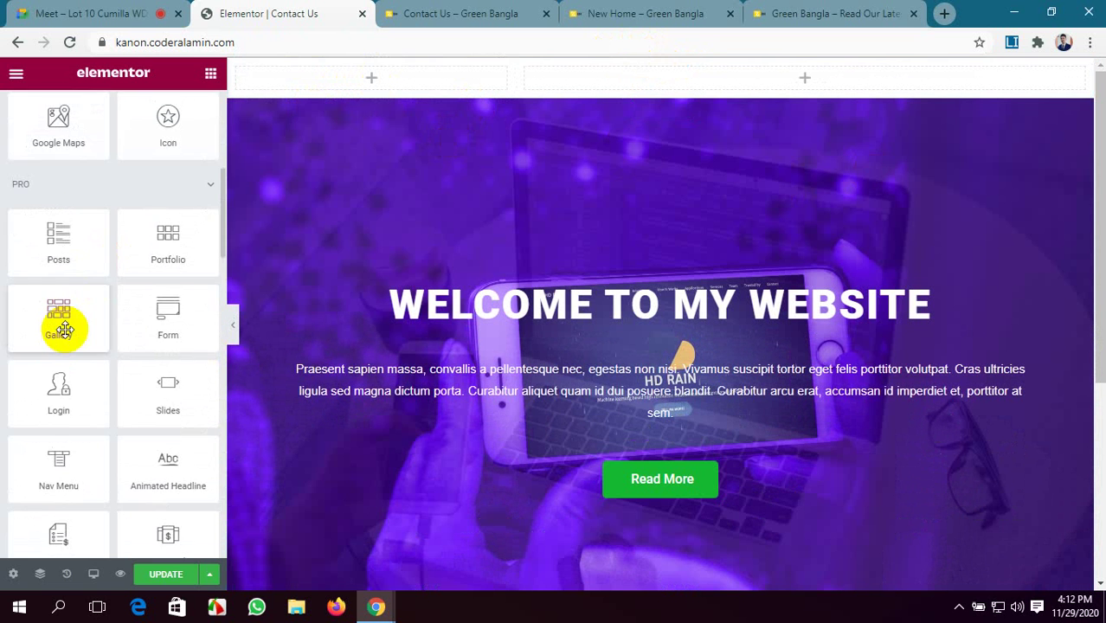
pyautogui.scroll(-8, 64, 342)
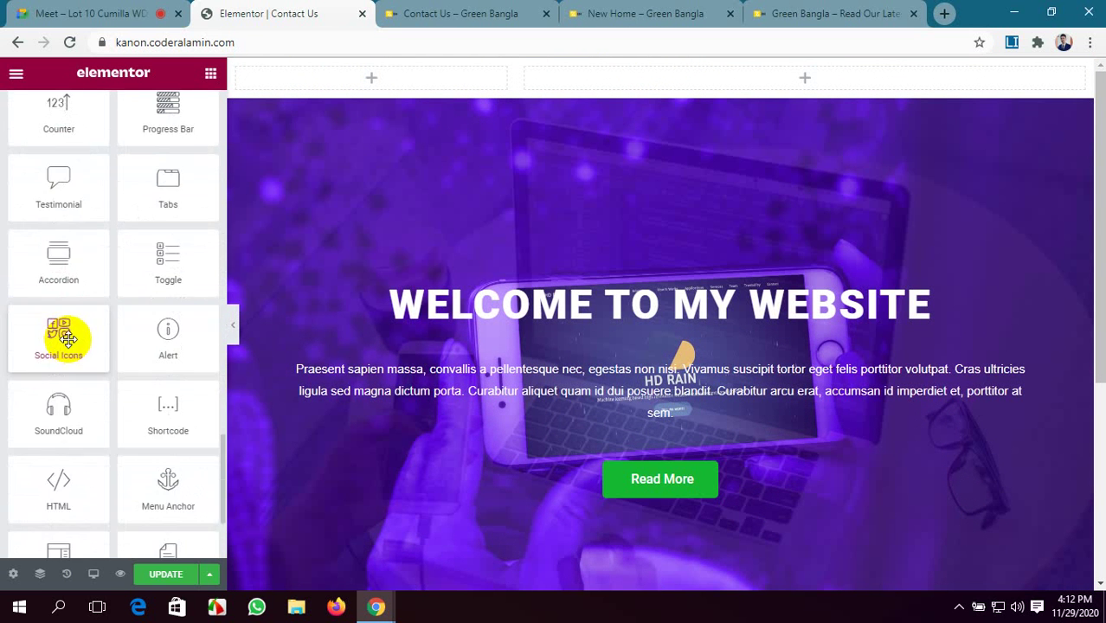
pyautogui.scroll(20, 44, 309)
pyautogui.click(87, 138)
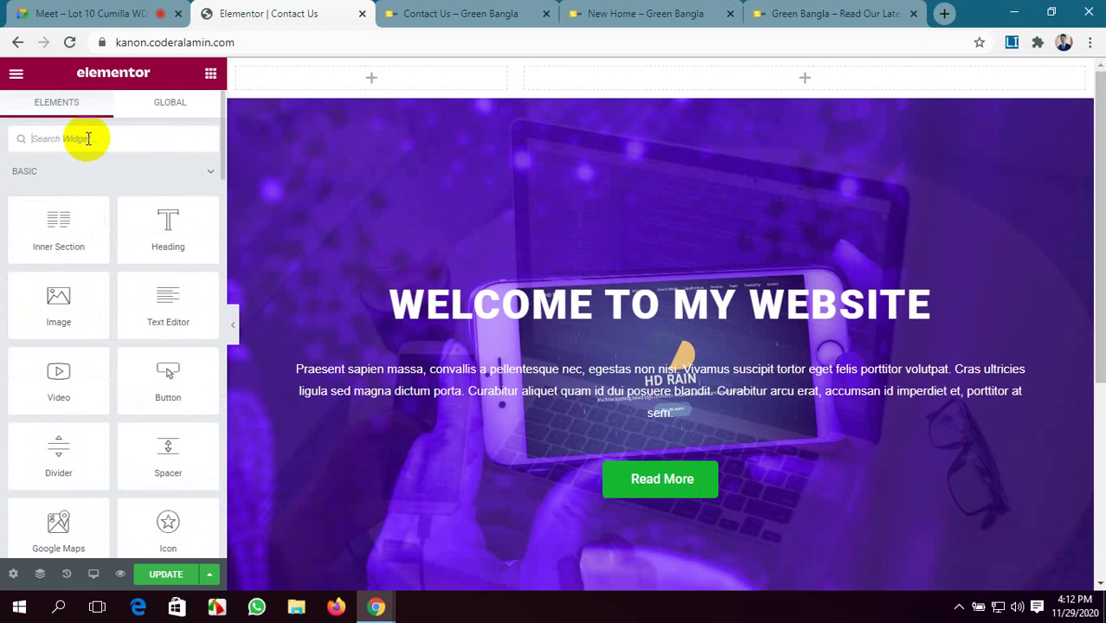
pyautogui.write('log')
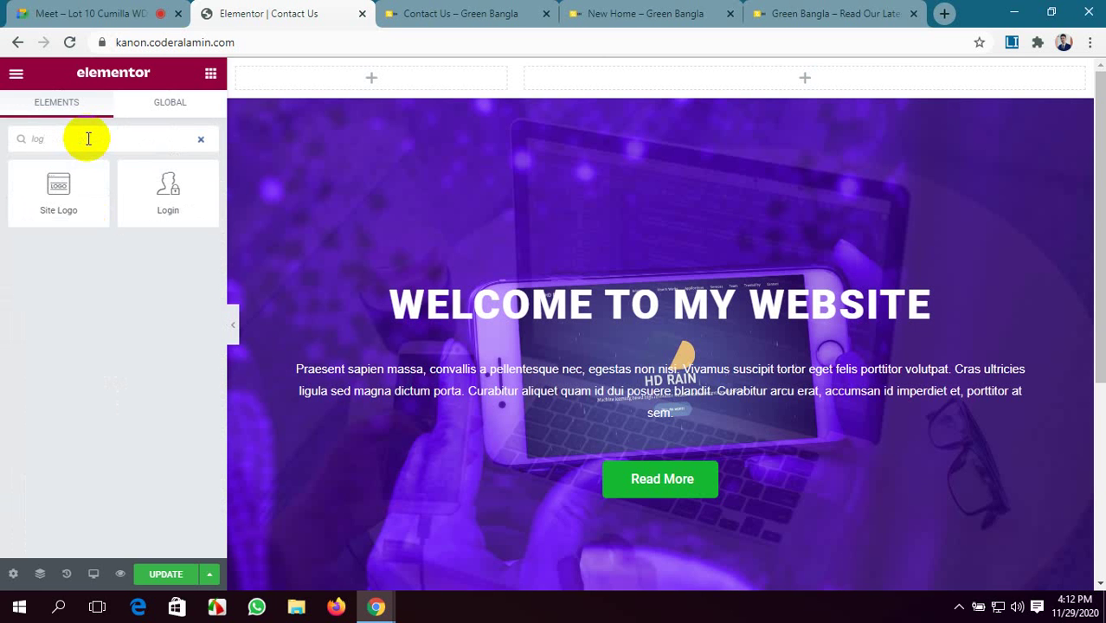
pyautogui.moveTo(69, 202); pyautogui.dragTo(360, 74)
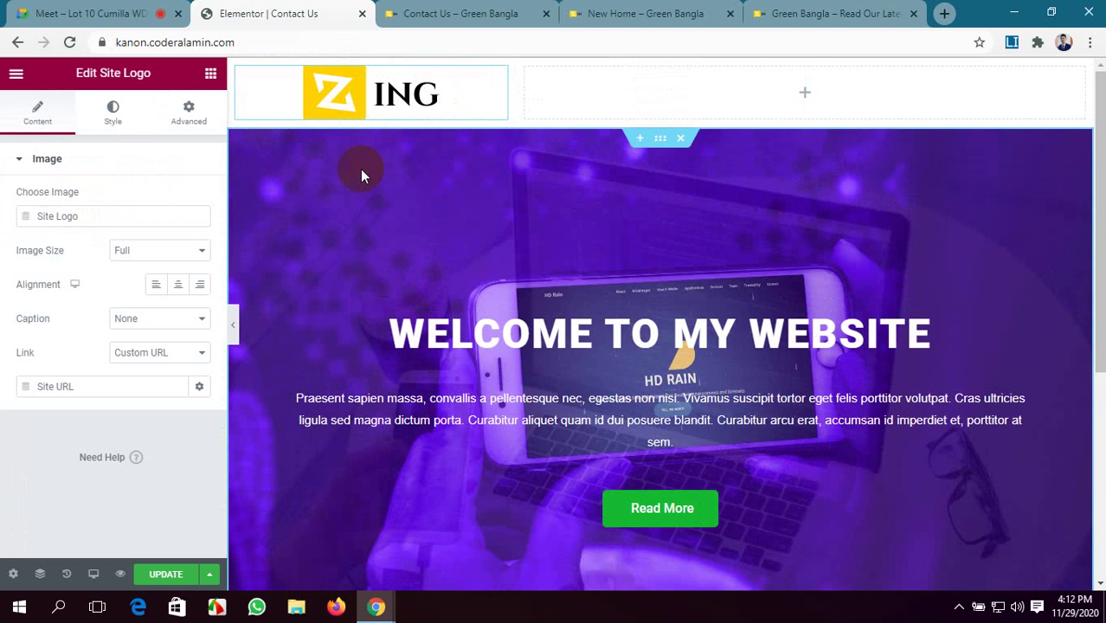
# - Place a Nav Menu widget in the header section's wide right column and align the menu to the center
pyautogui.click(806, 93)
pyautogui.scroll(-3, 134, 338)
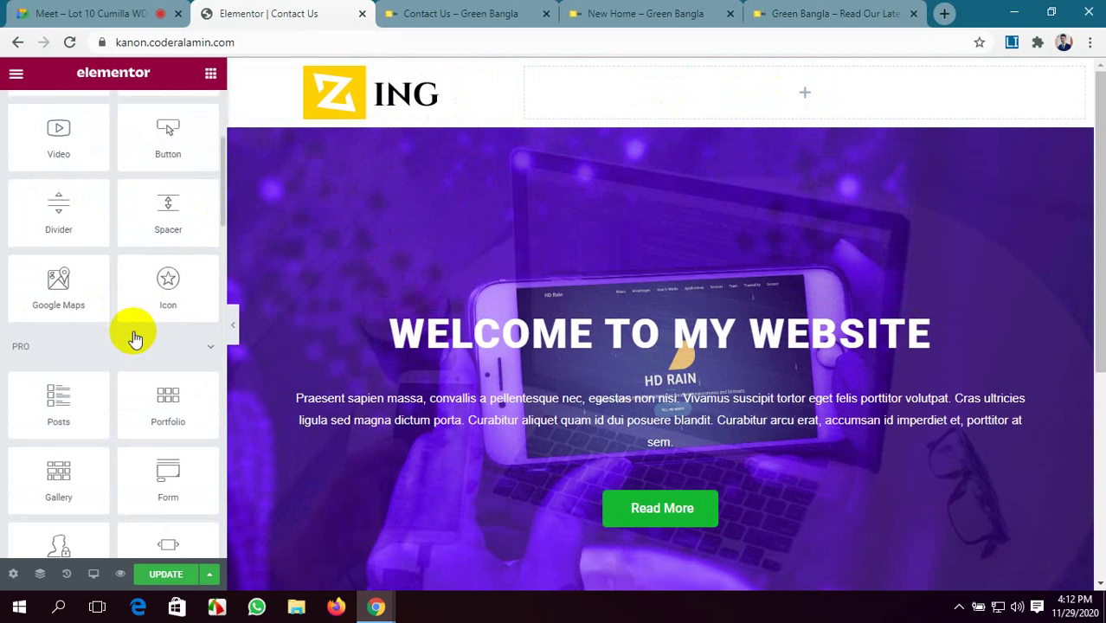
pyautogui.scroll(-5, 131, 330)
pyautogui.scroll(2, 91, 442)
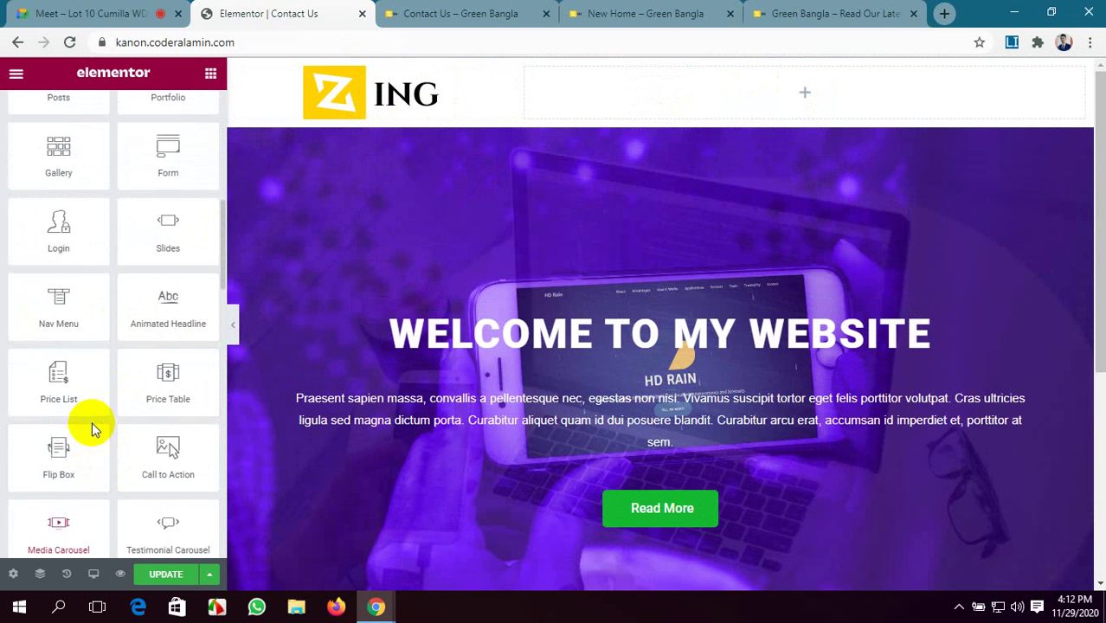
pyautogui.moveTo(67, 301); pyautogui.dragTo(767, 75)
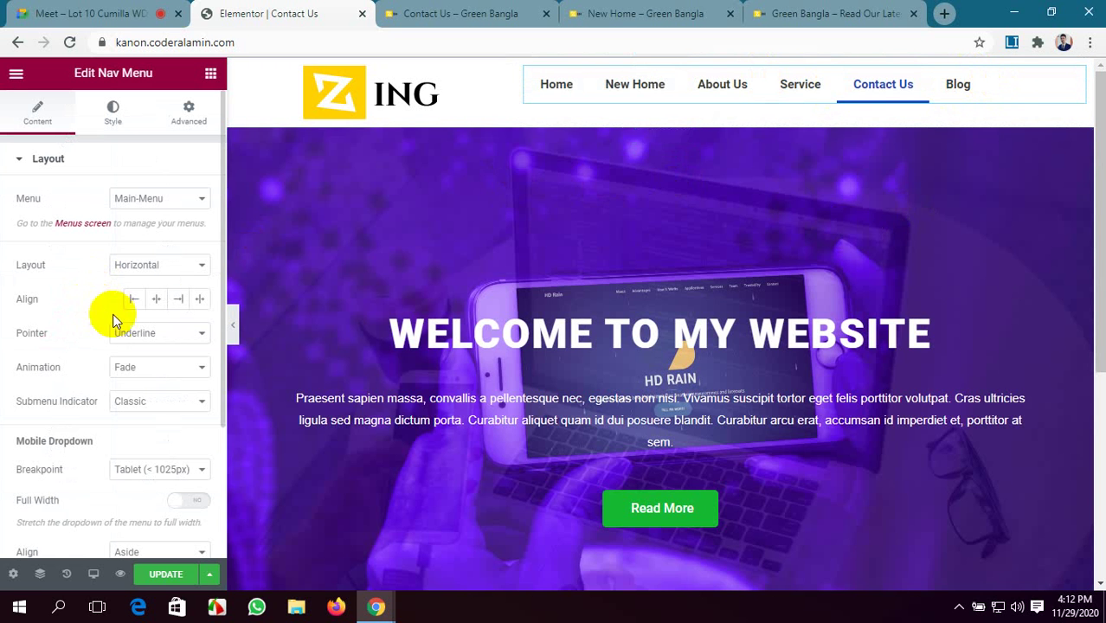
pyautogui.click(160, 301)
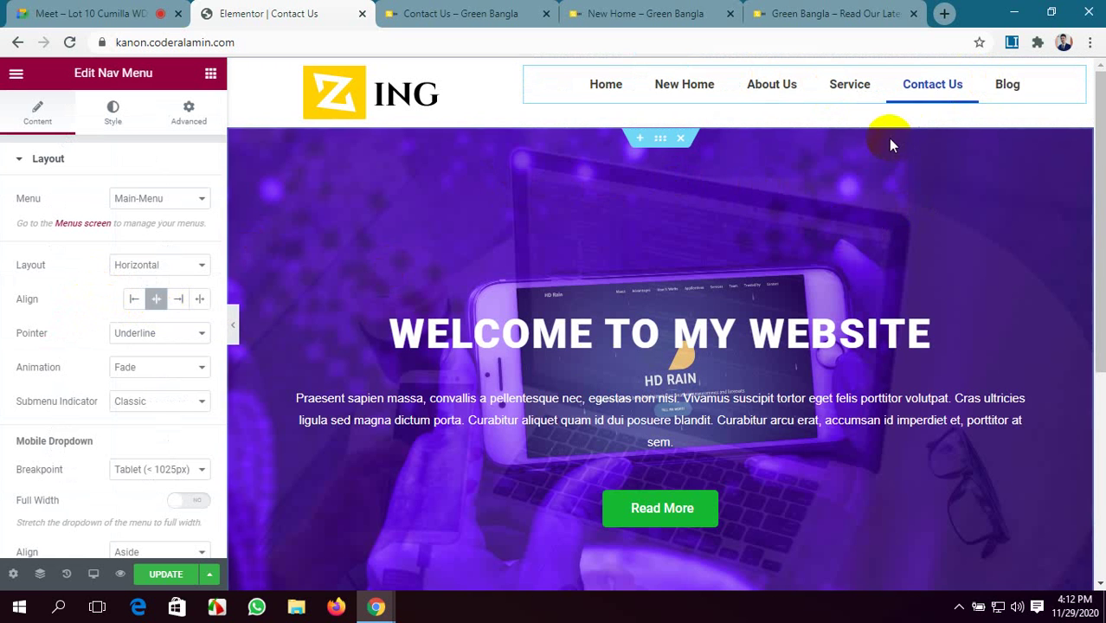
# - Update the Contact Us page and compare its live header with the header of the New Home page
pyautogui.click(152, 573)
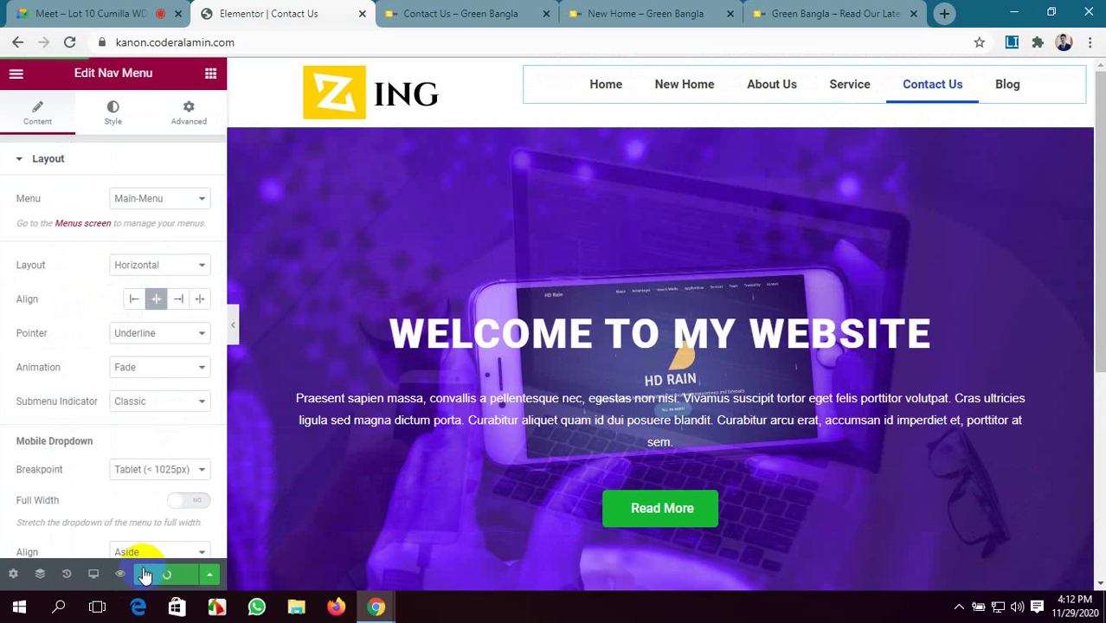
pyautogui.click(474, 13)
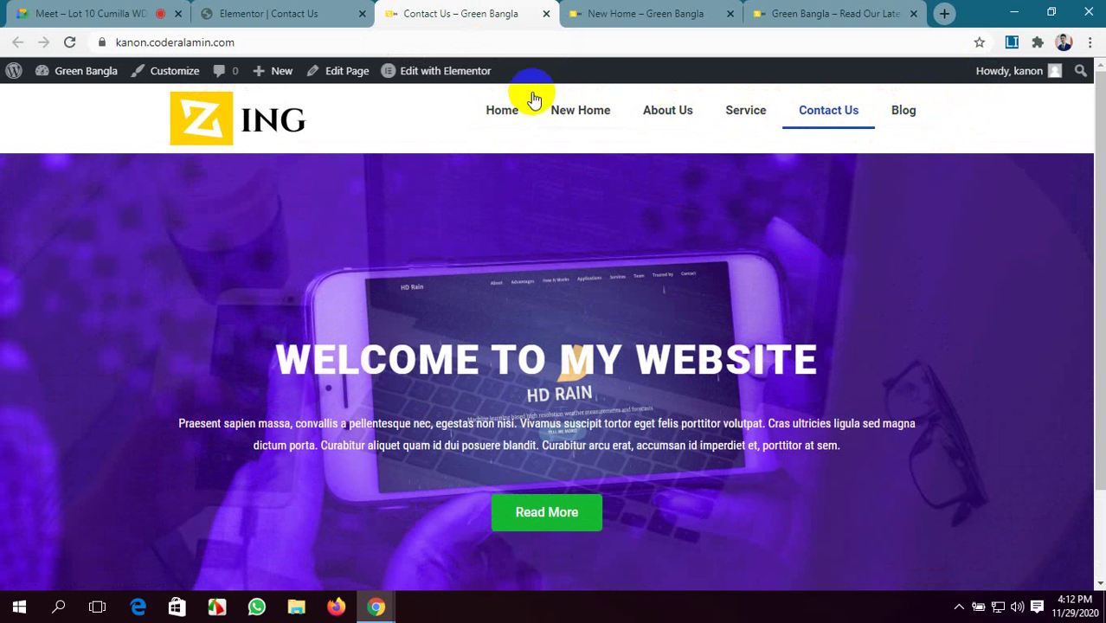
pyautogui.click(600, 7)
pyautogui.scroll(10, 649, 144)
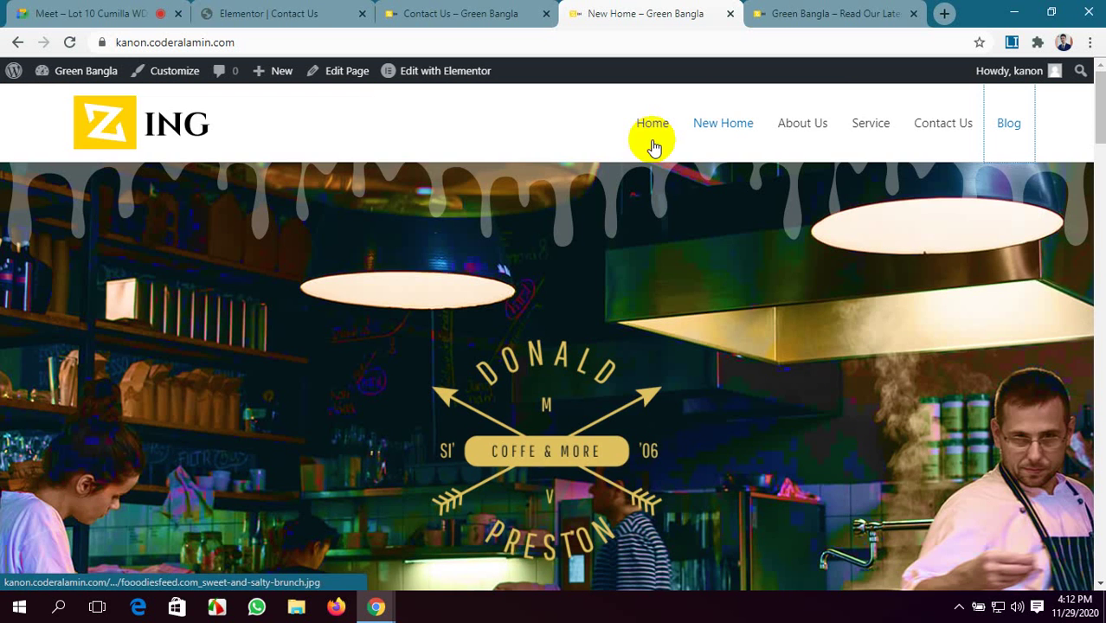
pyautogui.click(489, 12)
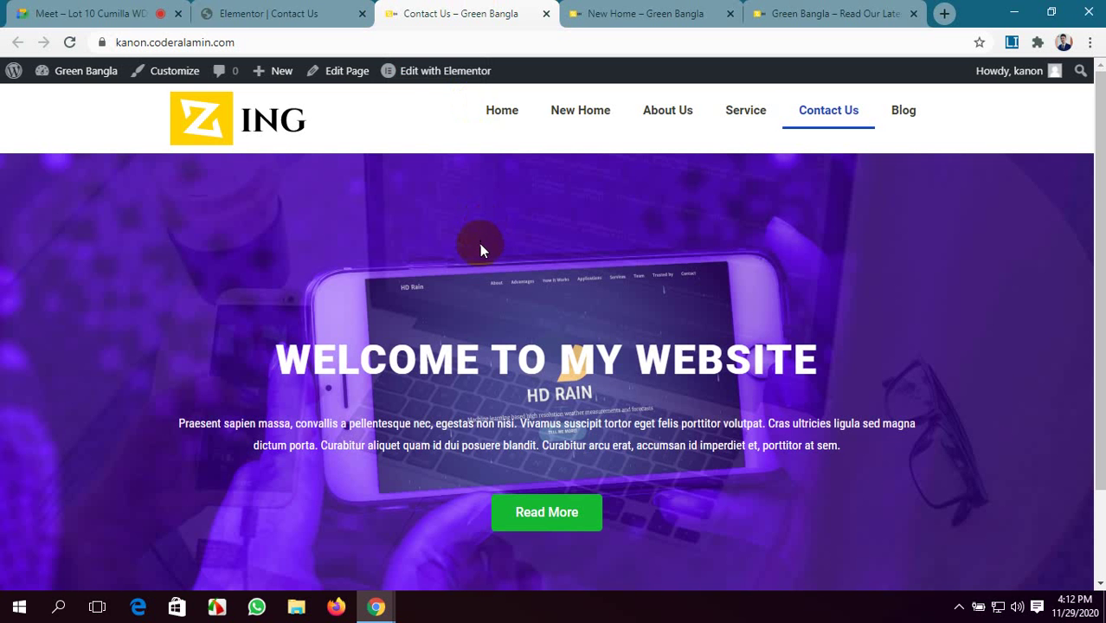
# - Back in the Elementor editor, align the header's Site Logo widget to the left
pyautogui.click(329, 11)
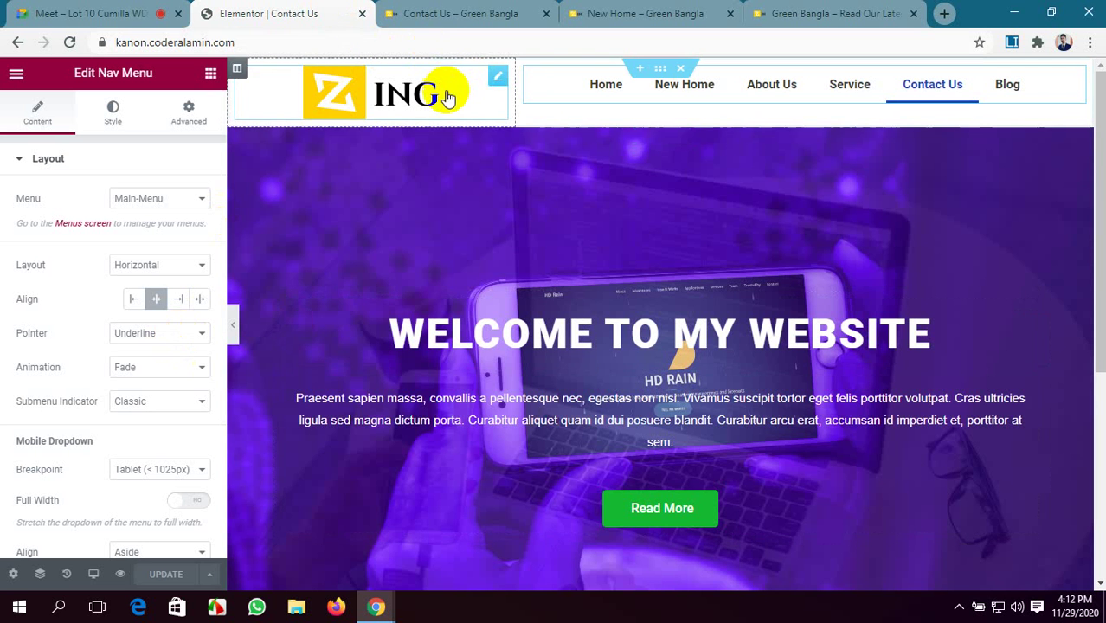
pyautogui.click(496, 81)
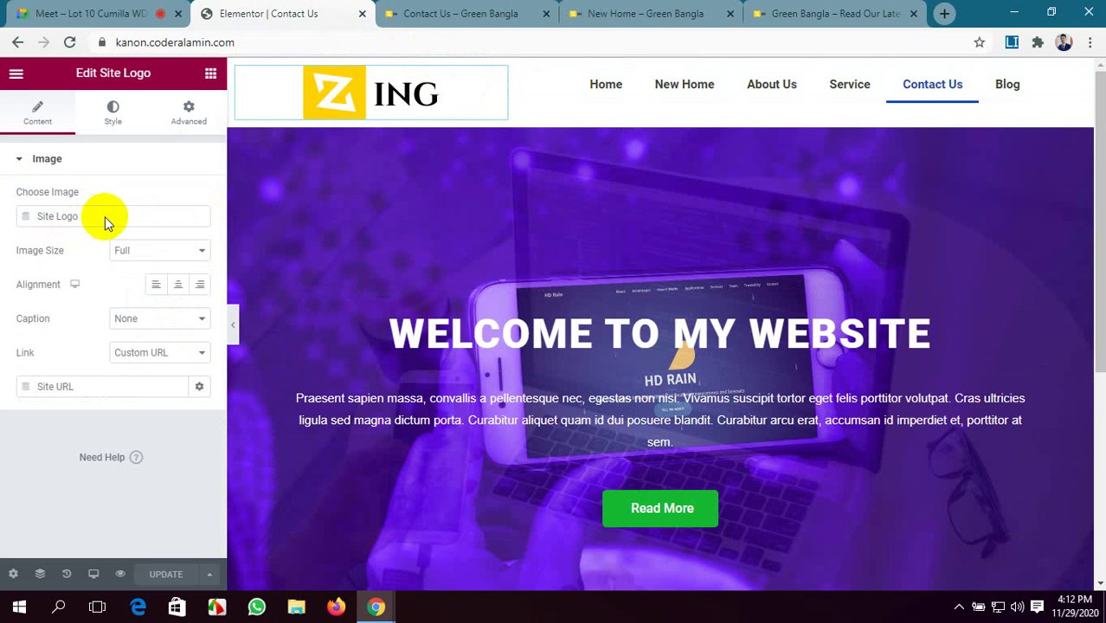
pyautogui.click(156, 285)
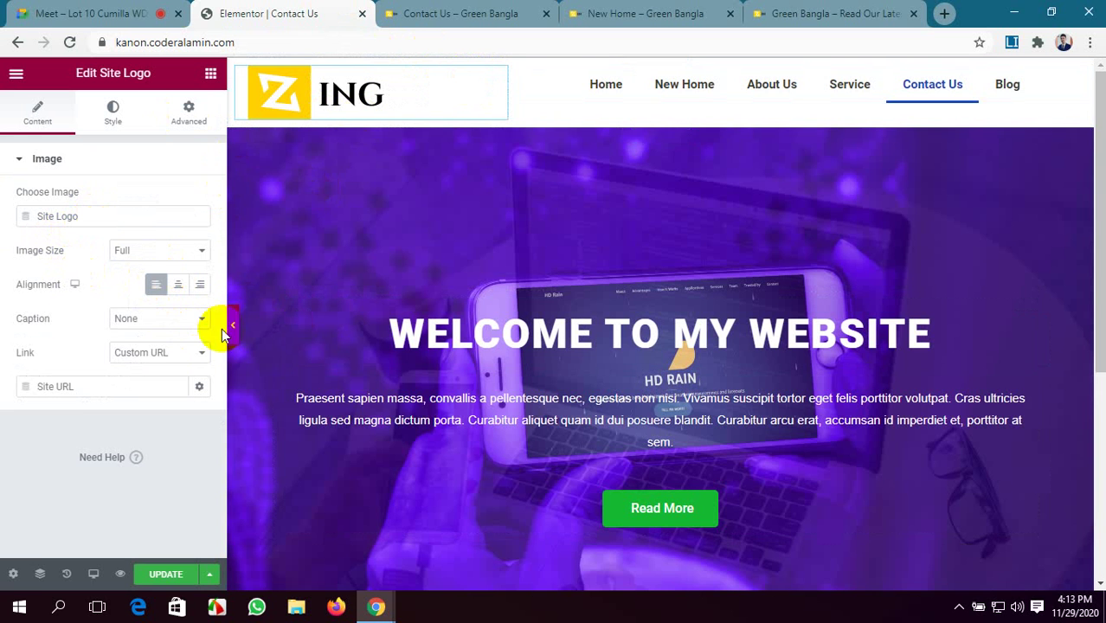
# - Try a custom caption on the Site Logo widget, restore the caption to None, and keep the link type at Custom URL
pyautogui.click(177, 320)
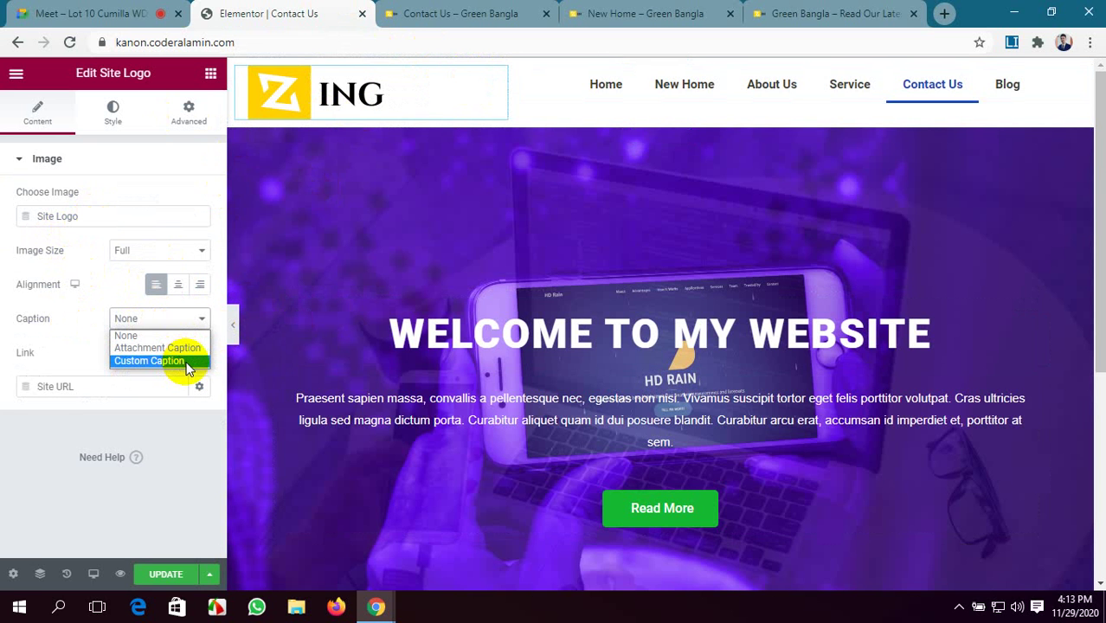
pyautogui.click(156, 361)
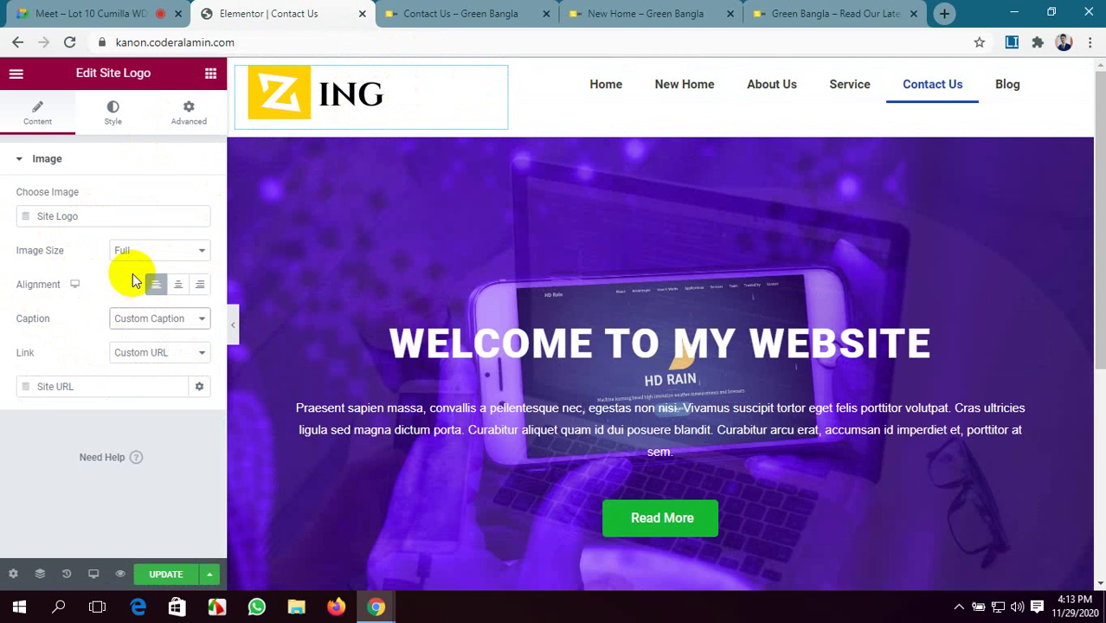
pyautogui.click(195, 321)
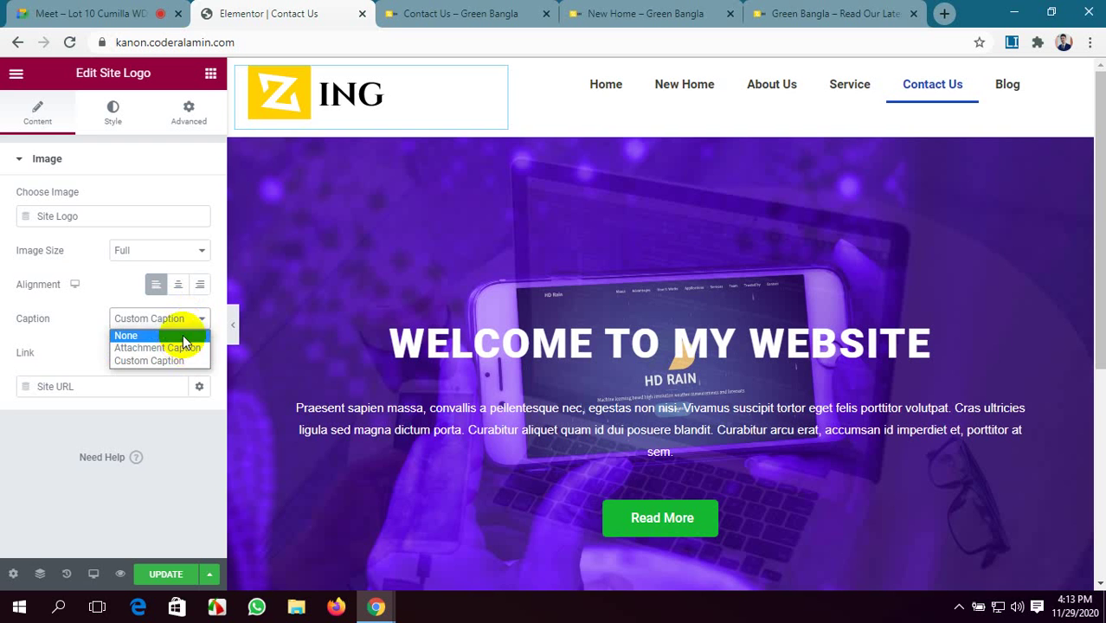
pyautogui.click(181, 335)
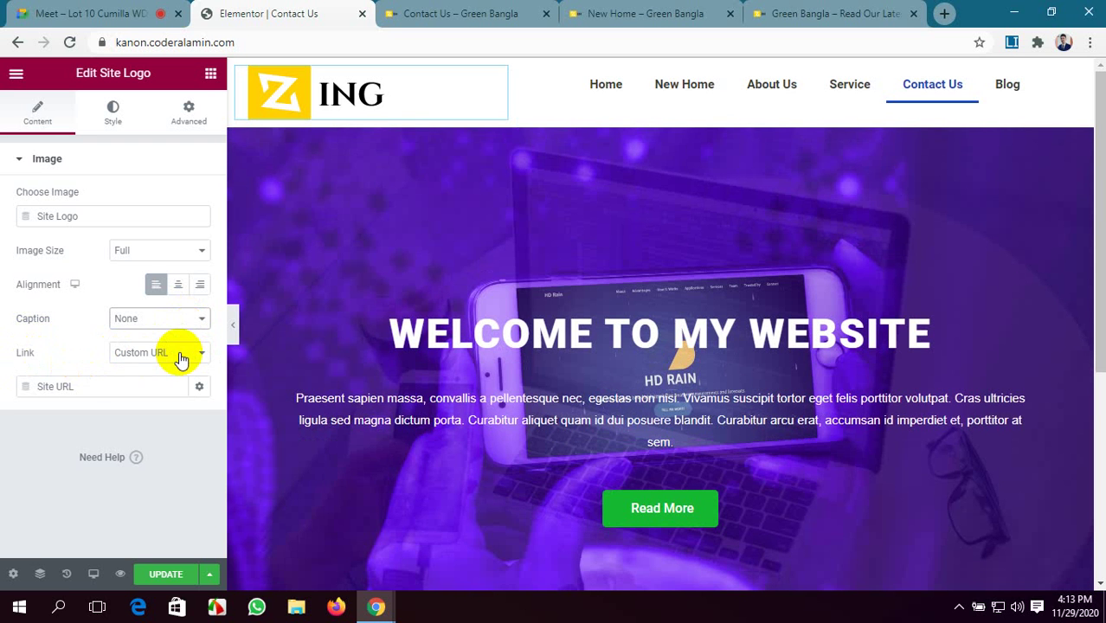
pyautogui.click(188, 355)
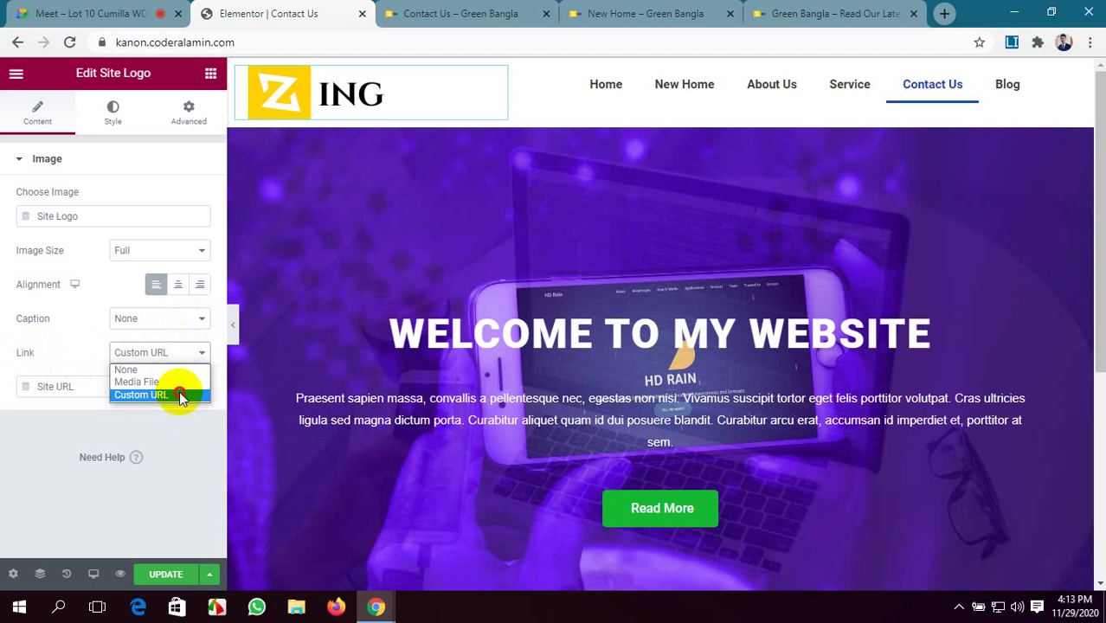
pyautogui.click(179, 394)
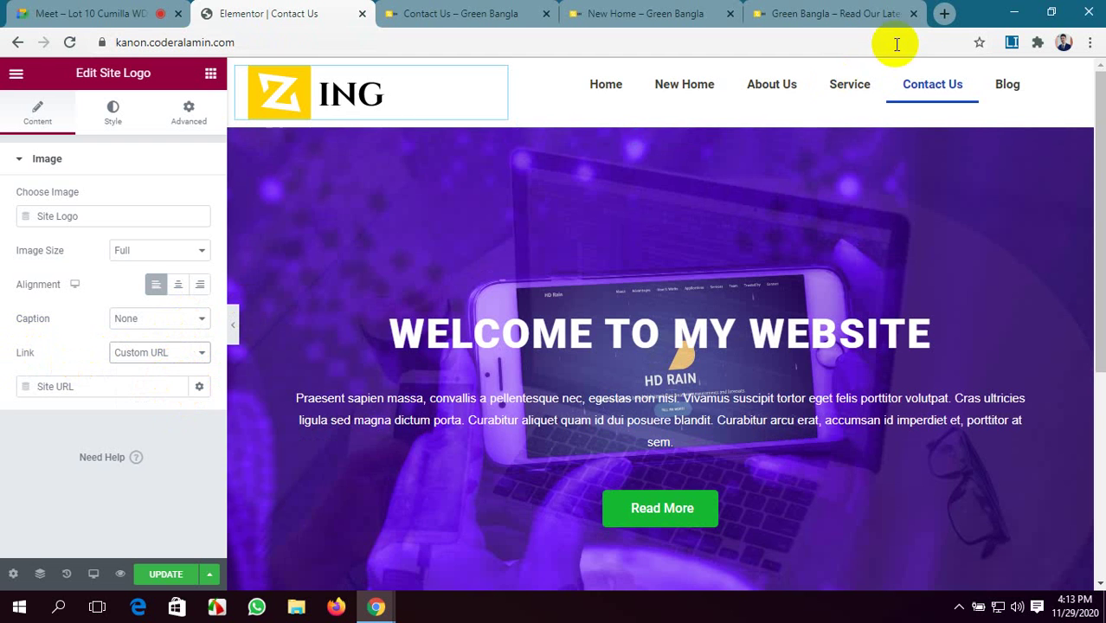
# - On the live site, check that the header logo on the Blog page links back to the home page URL
pyautogui.click(792, 15)
pyautogui.scroll(10, 740, 151)
pyautogui.scroll(15, 740, 152)
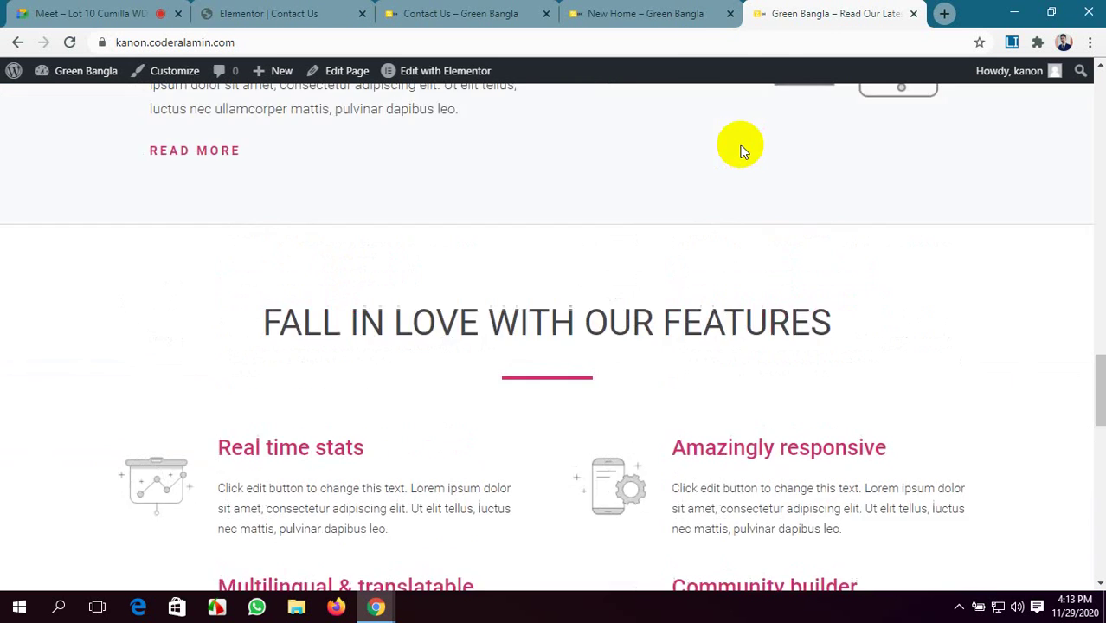
pyautogui.scroll(1, 727, 105)
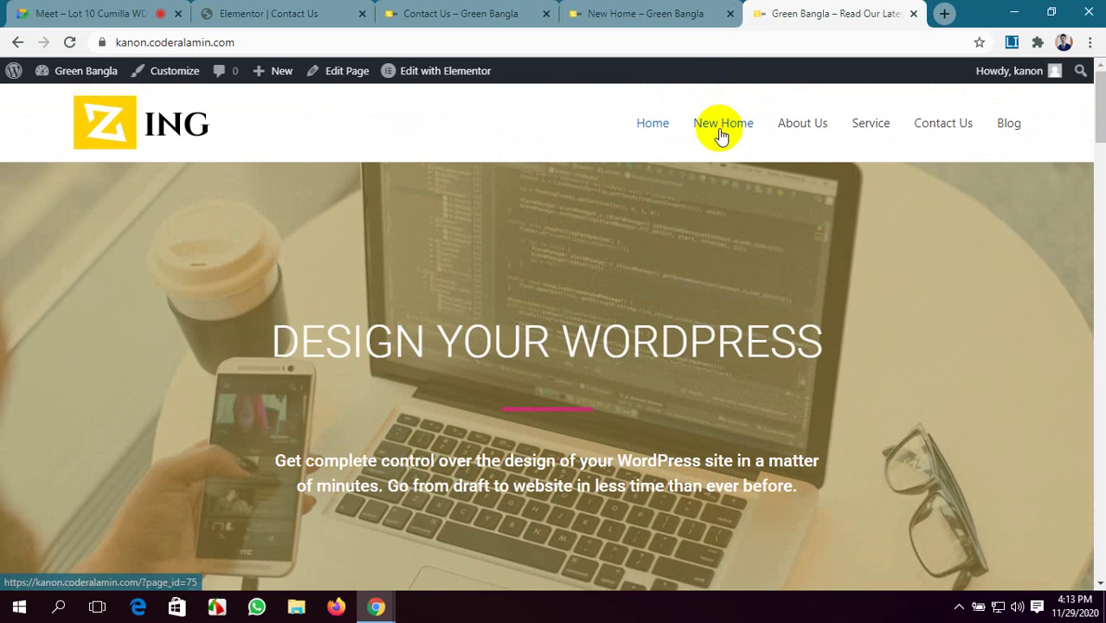
pyautogui.click(661, 126)
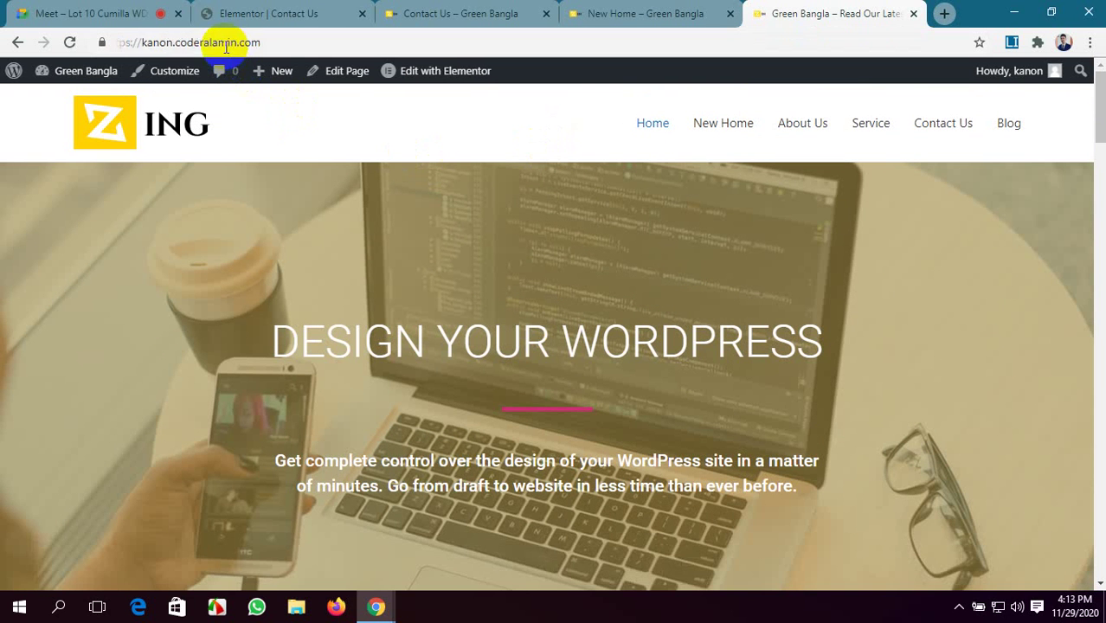
pyautogui.click(223, 41)
pyautogui.click(264, 122)
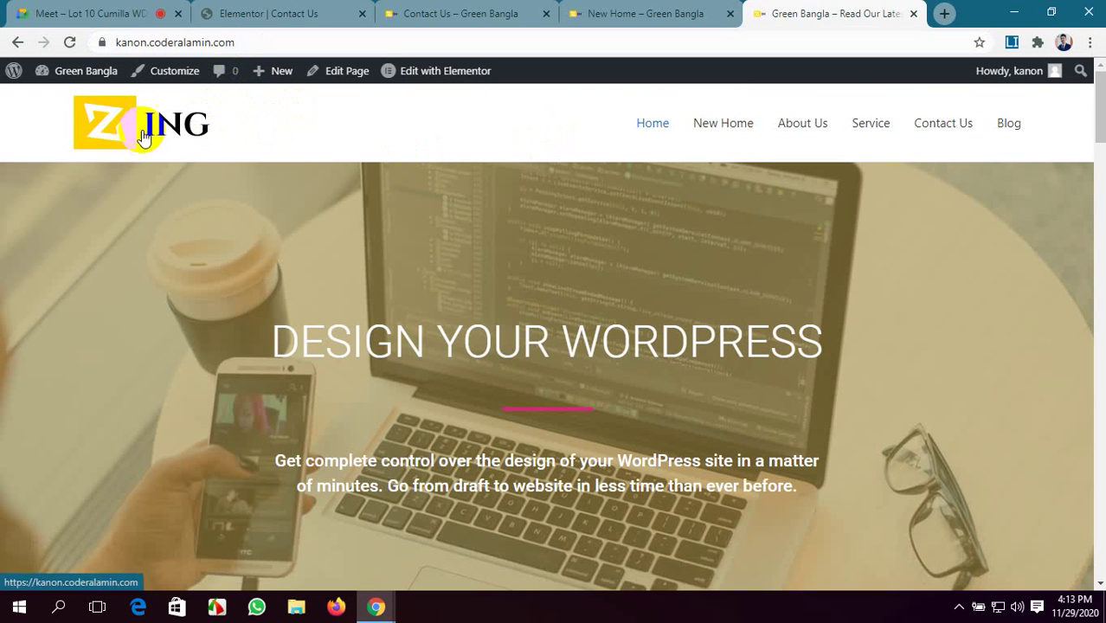
pyautogui.click(1002, 126)
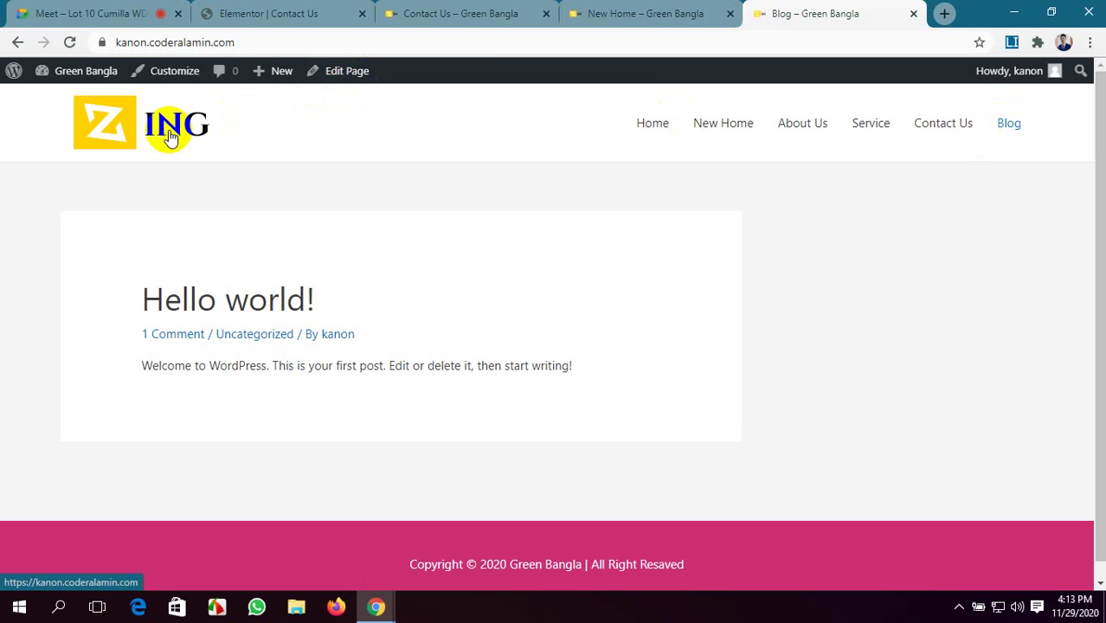
pyautogui.click(169, 134)
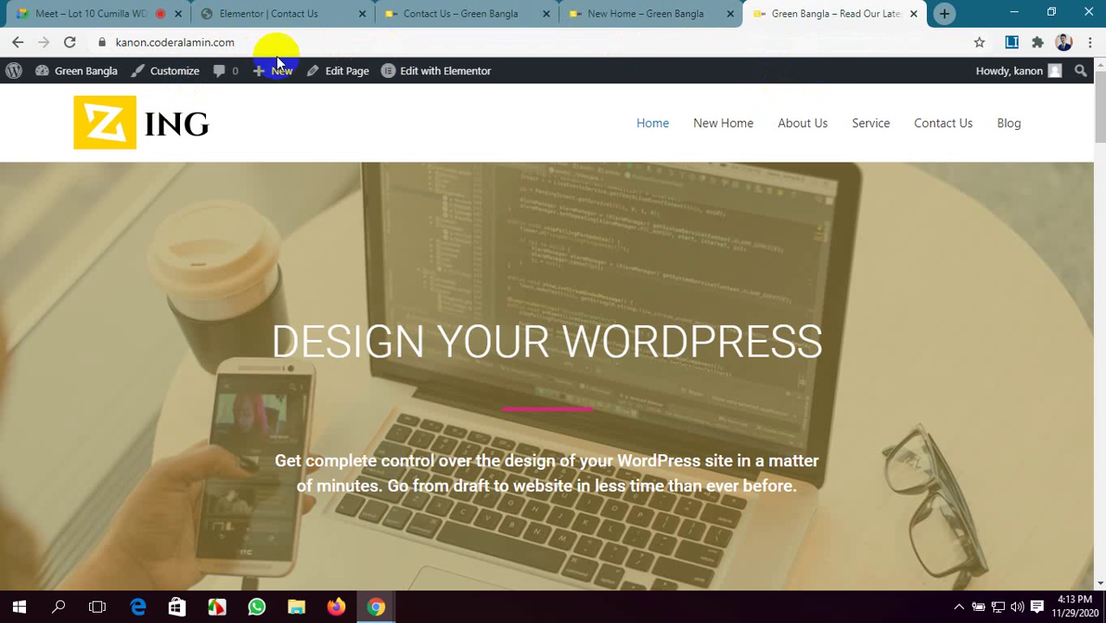
pyautogui.click(157, 45)
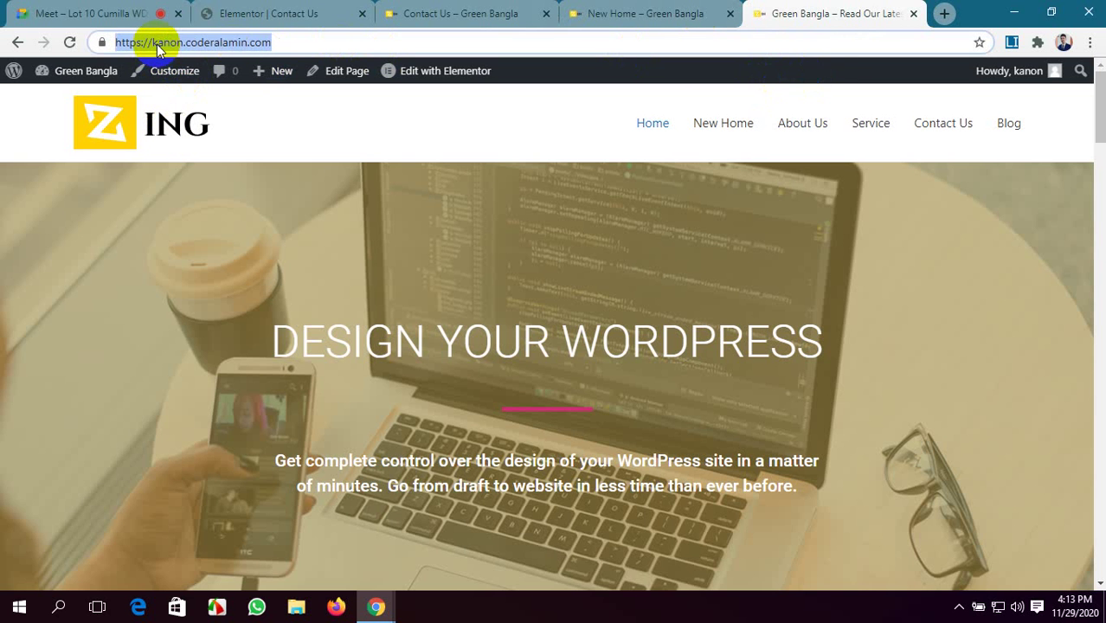
# - Back in the Contact Us editor, try the Media File link type for the site logo and restore Custom URL
pyautogui.click(467, 13)
pyautogui.click(273, 13)
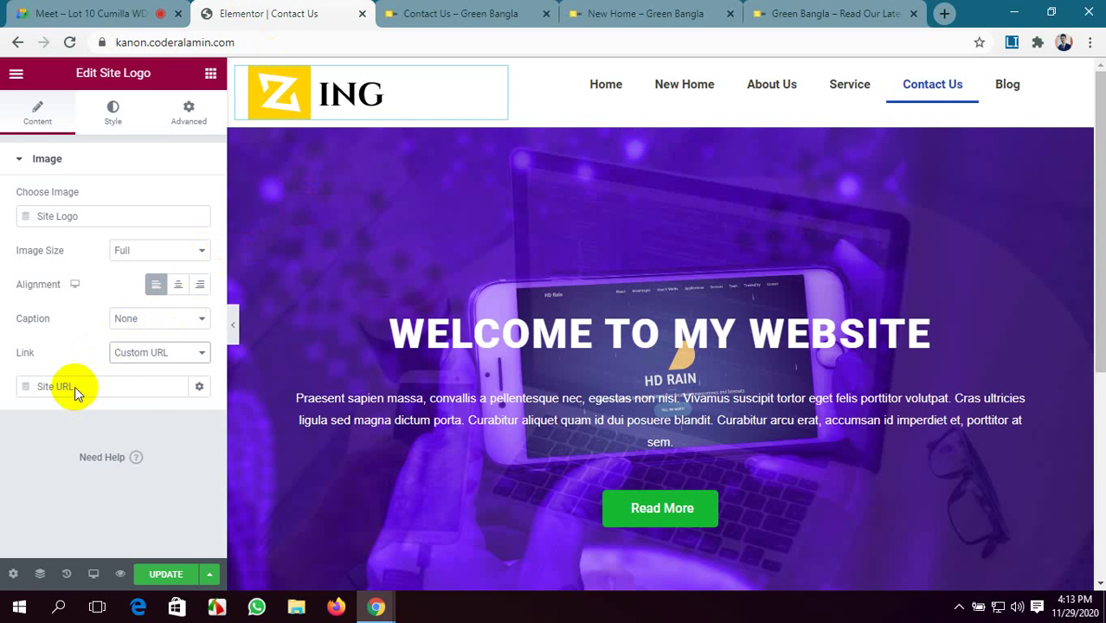
pyautogui.click(203, 359)
pyautogui.click(175, 383)
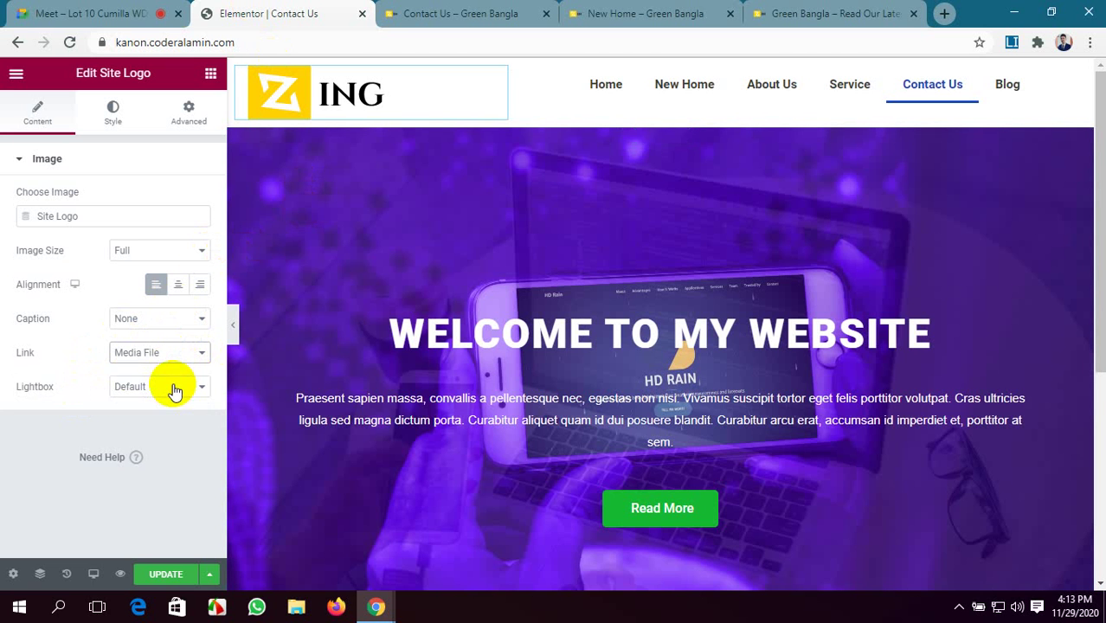
pyautogui.click(193, 352)
pyautogui.click(178, 396)
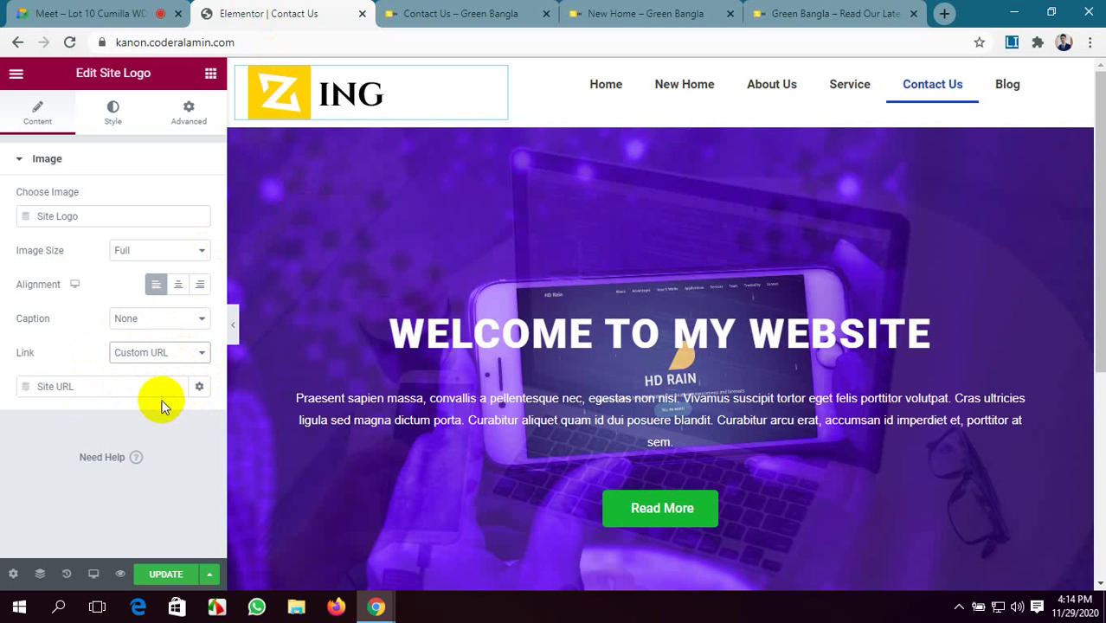
pyautogui.click(56, 386)
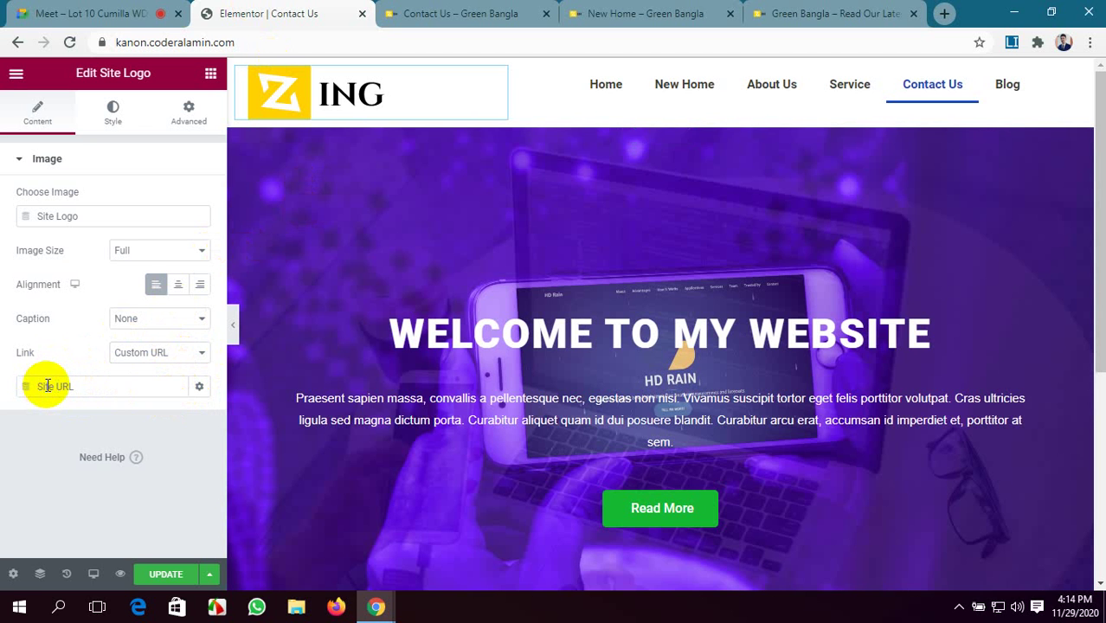
# - Examine the site logo's link options, try opening the link in a new window, and turn that option off again
pyautogui.click(194, 389)
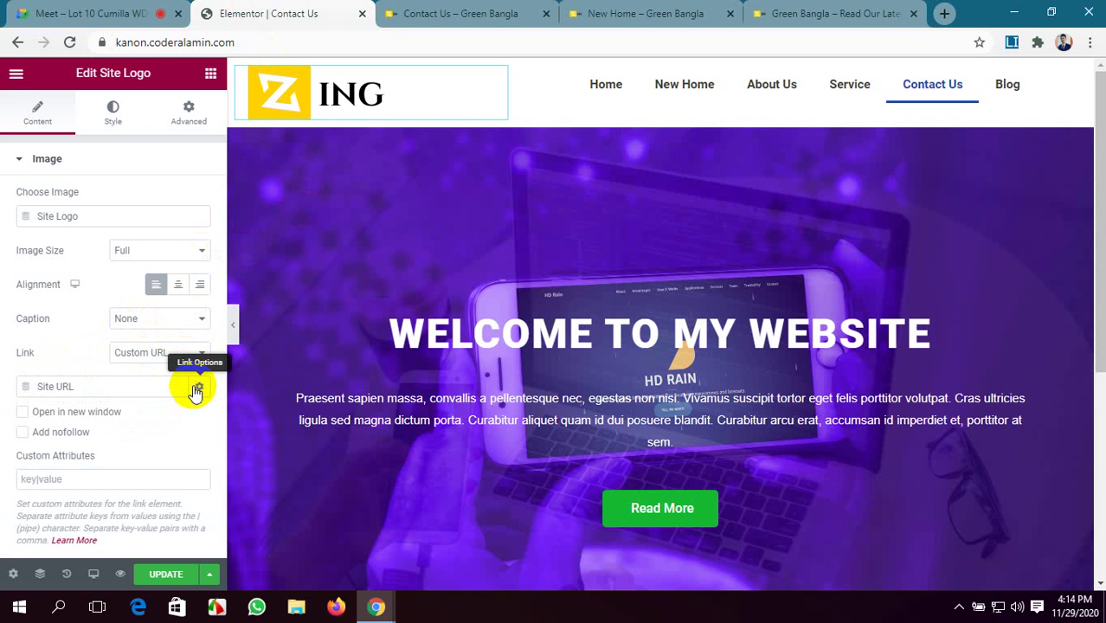
pyautogui.scroll(-1, 102, 426)
pyautogui.click(59, 397)
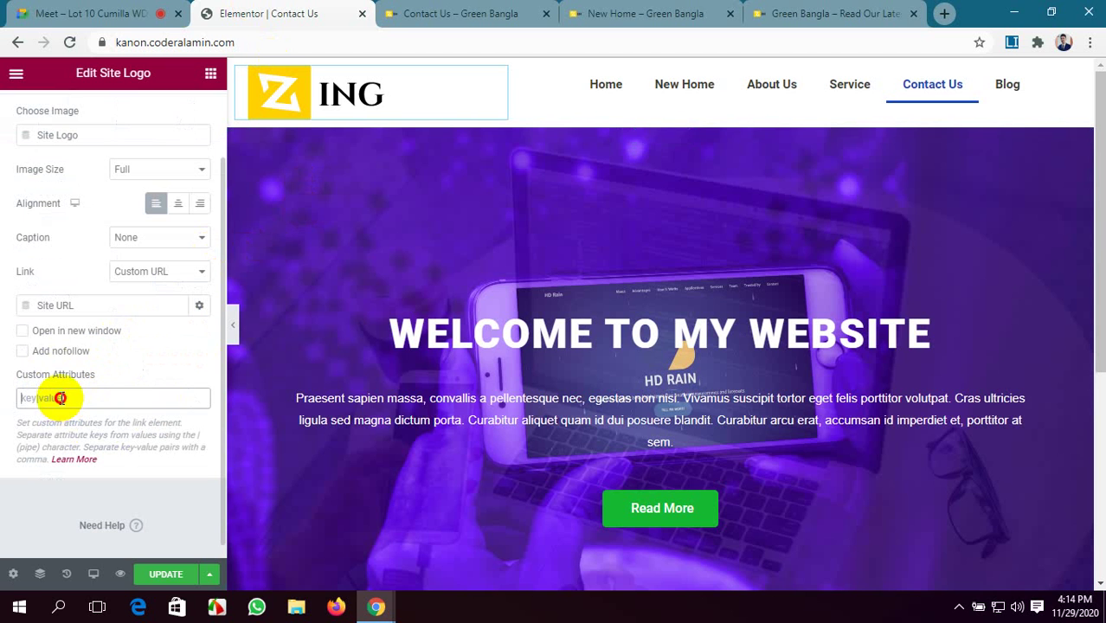
pyautogui.click(22, 352)
pyautogui.click(23, 330)
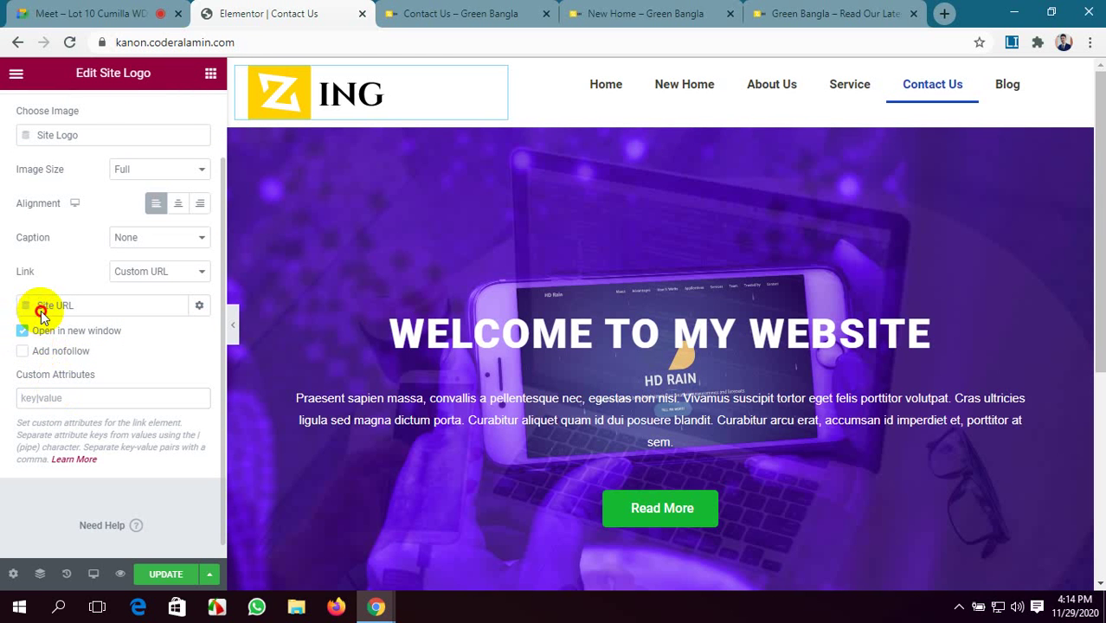
pyautogui.click(22, 333)
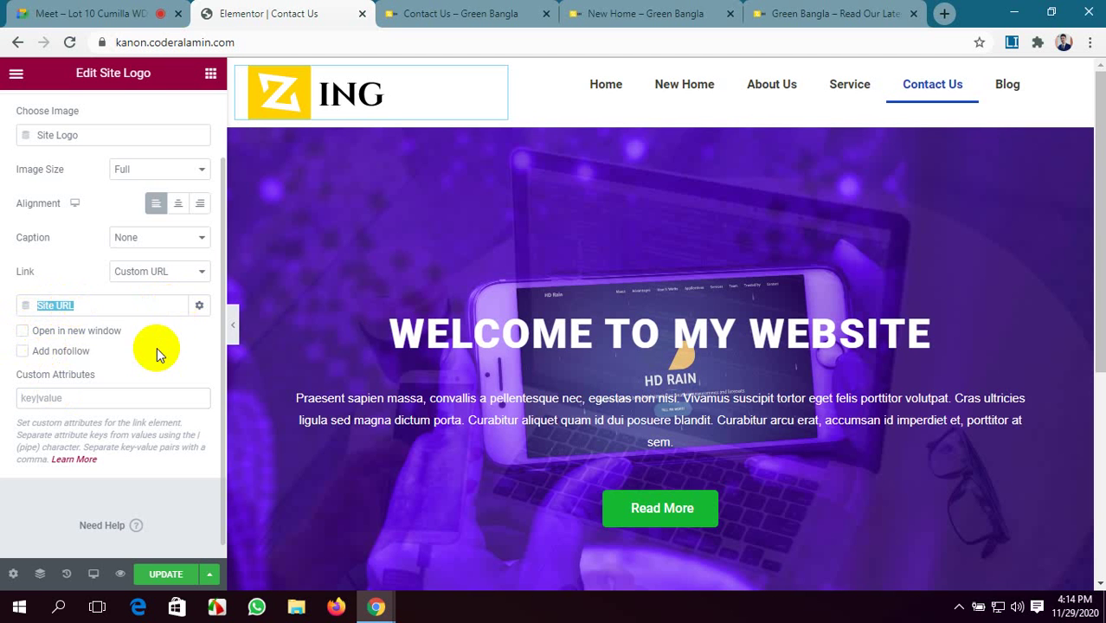
pyautogui.scroll(2, 157, 347)
pyautogui.scroll(-2, 155, 339)
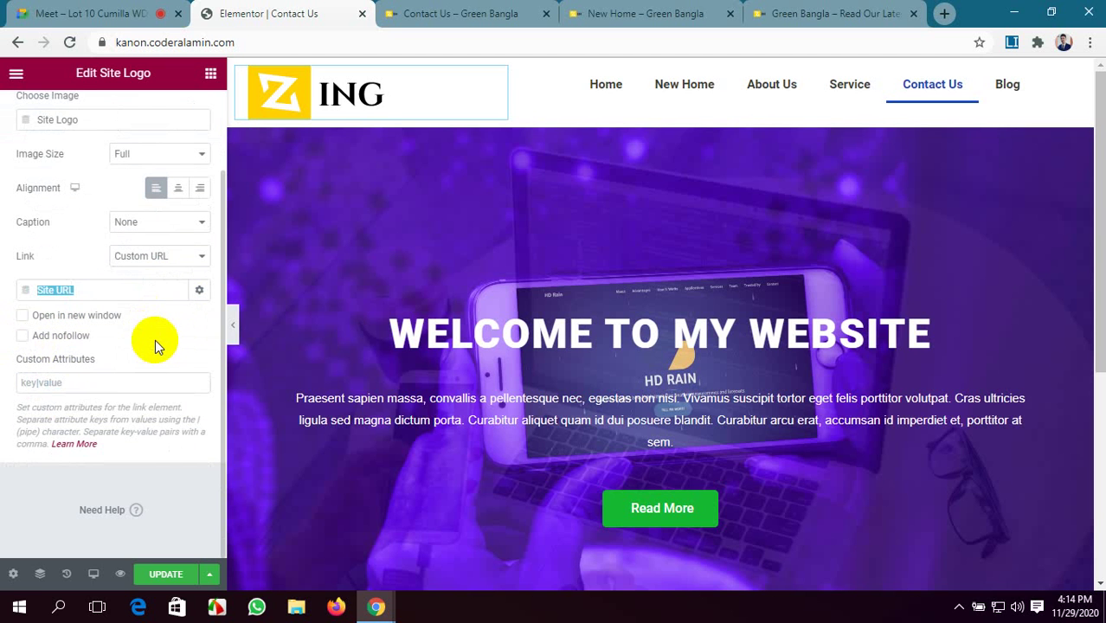
pyautogui.click(199, 291)
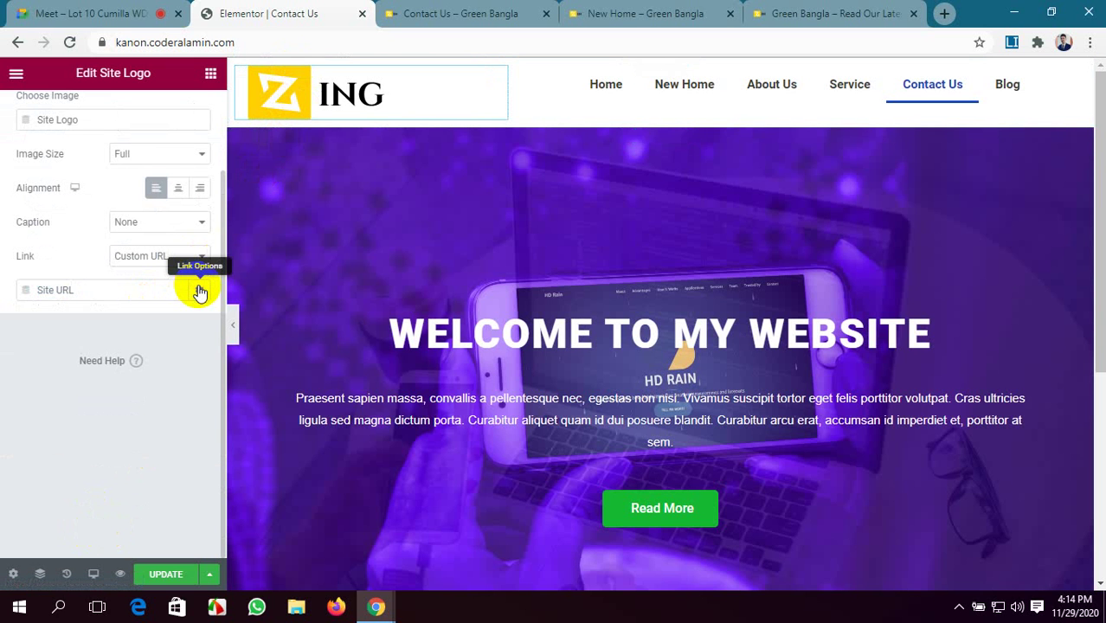
# - Switch the site logo's link to None and back to Custom URL with Site URL, and update the page
pyautogui.click(194, 255)
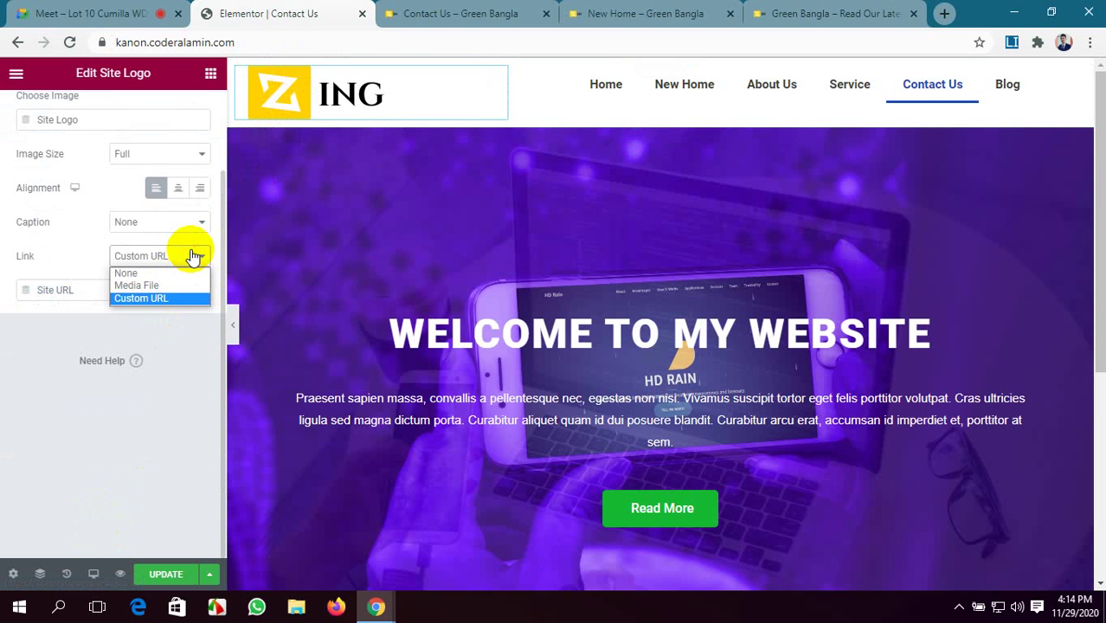
pyautogui.click(189, 273)
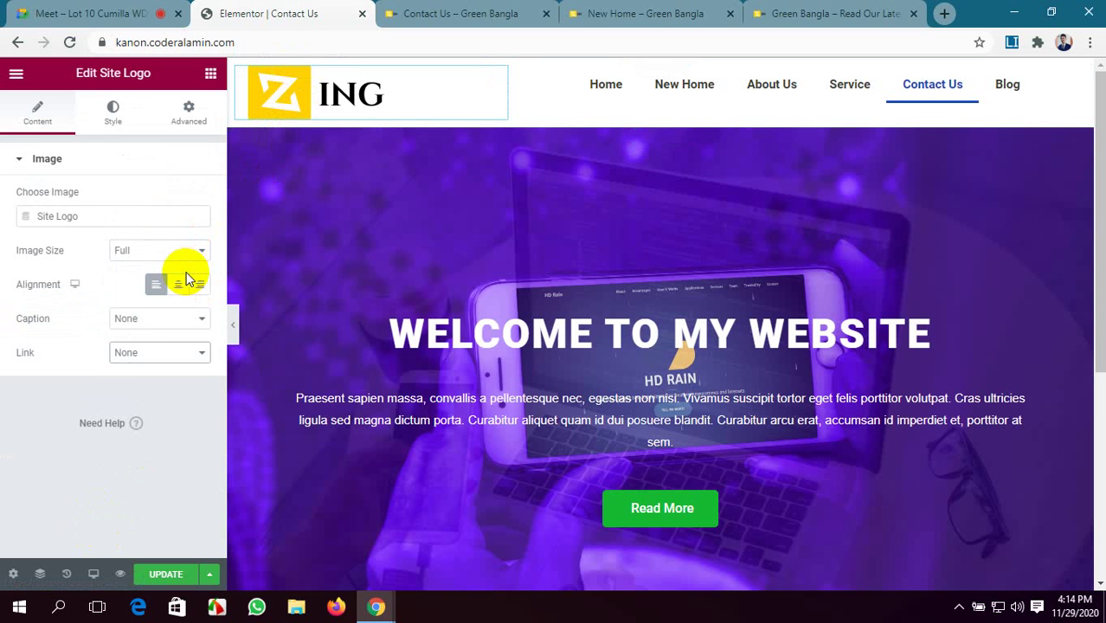
pyautogui.click(154, 354)
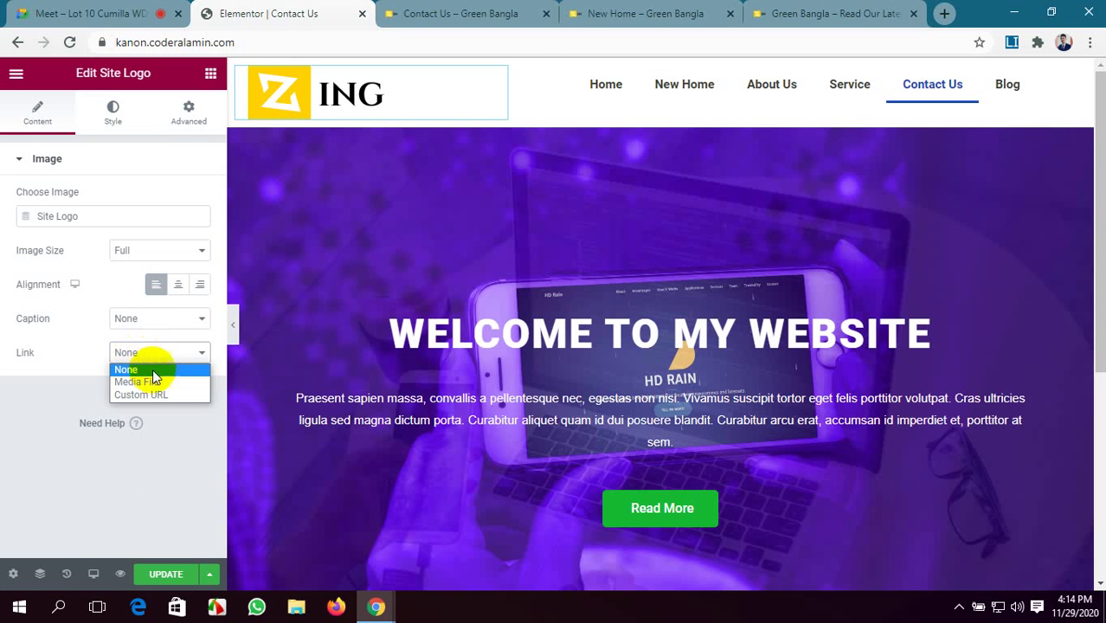
pyautogui.click(159, 395)
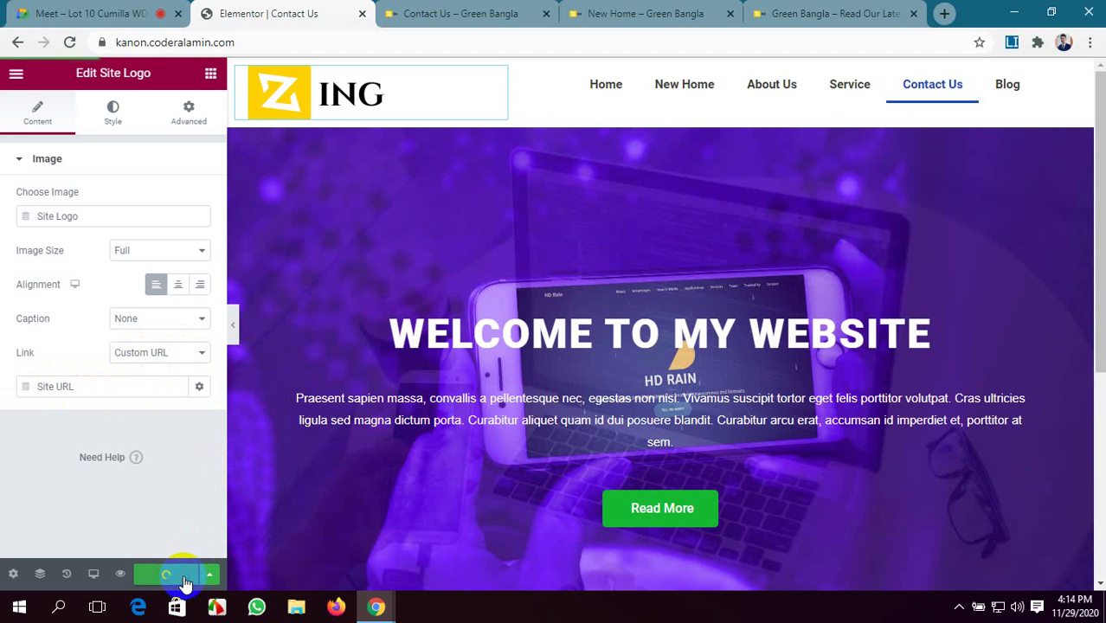
# - Test the header logo's link on the live Contact Us page
pyautogui.click(456, 11)
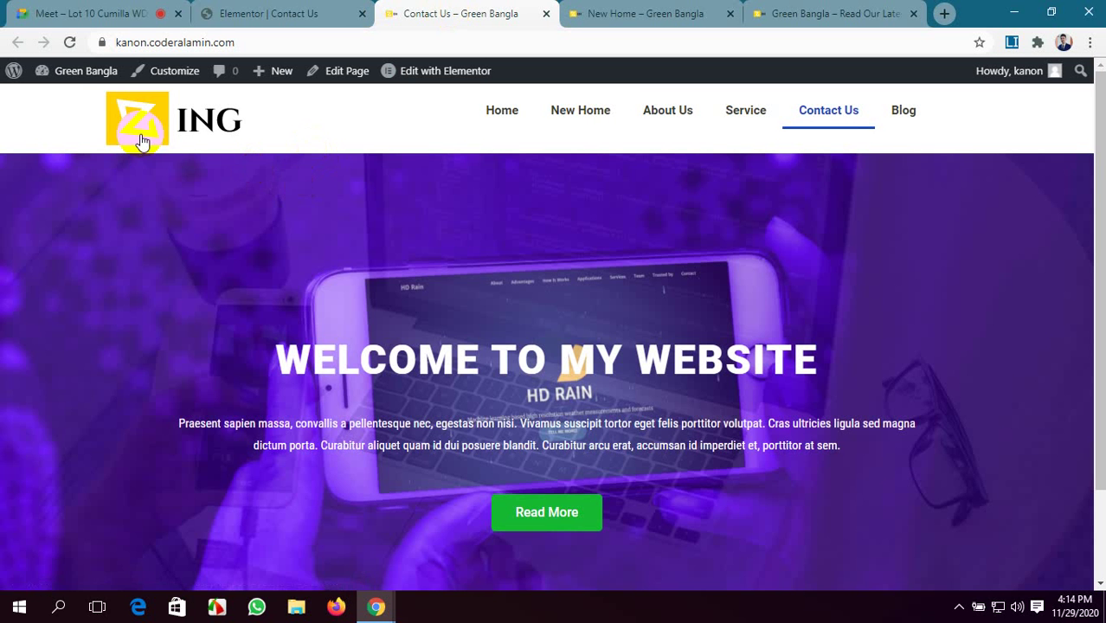
pyautogui.click(141, 128)
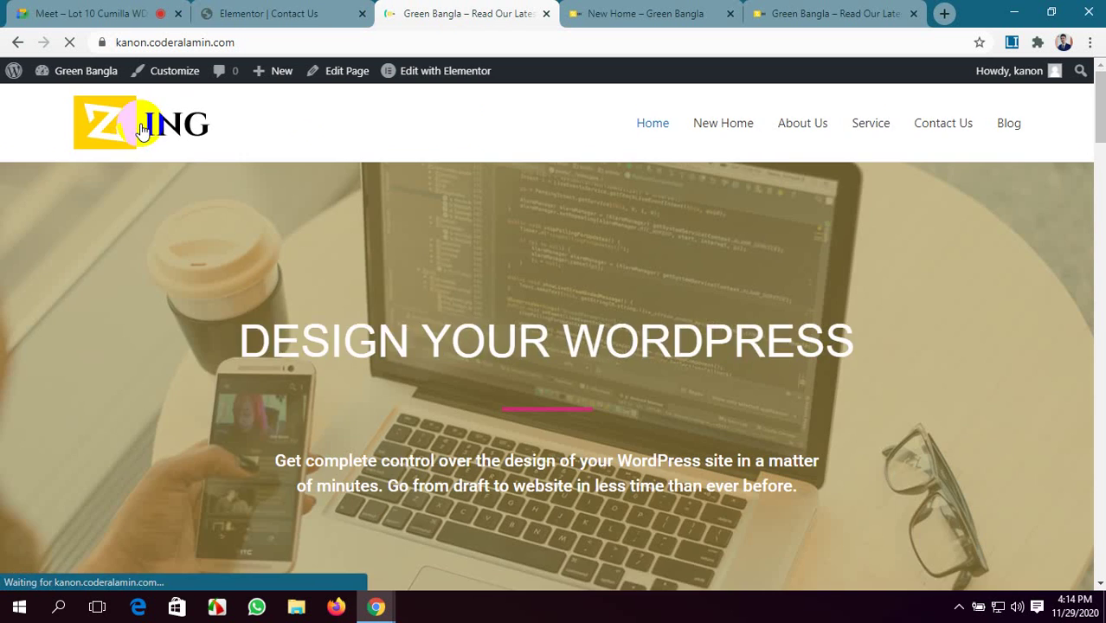
pyautogui.scroll(-5, 456, 408)
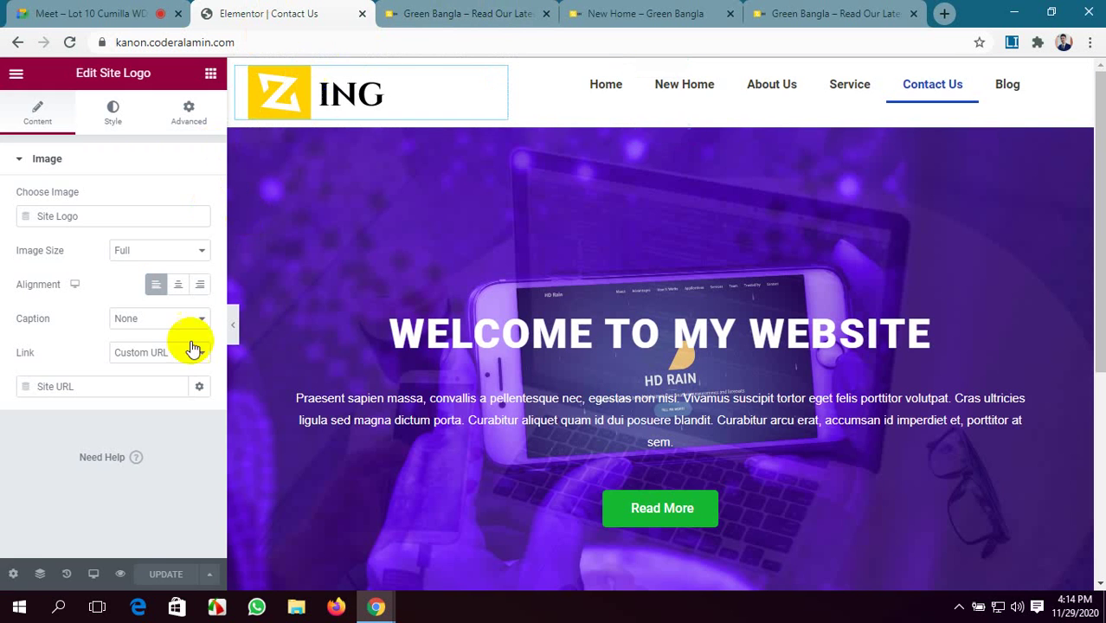
# - Preview the Contact Us page in a new tab, close the tab the logo link was tested in, and return to the editor
pyautogui.click(121, 580)
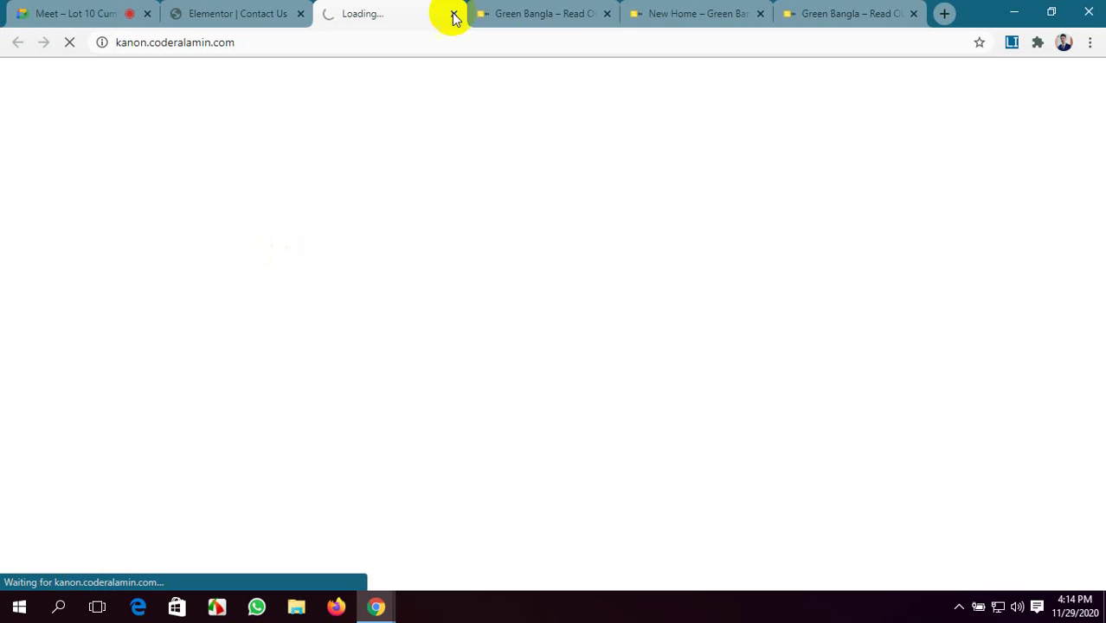
pyautogui.click(608, 14)
pyautogui.click(260, 13)
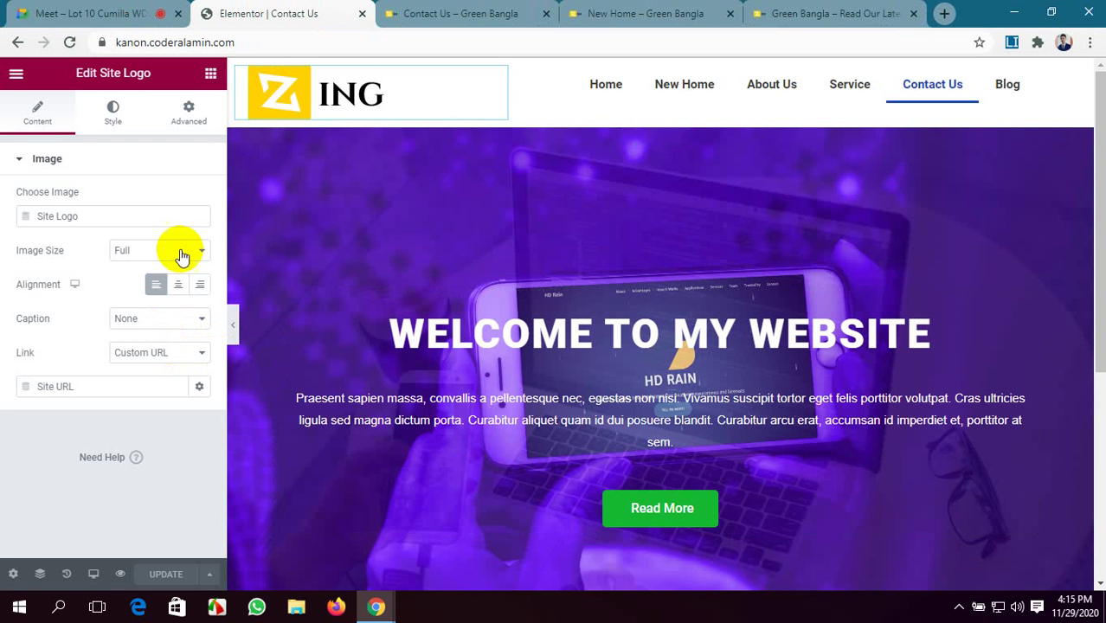
# - Set the Site Logo image's width to 67% and look through its remaining style options
pyautogui.click(114, 111)
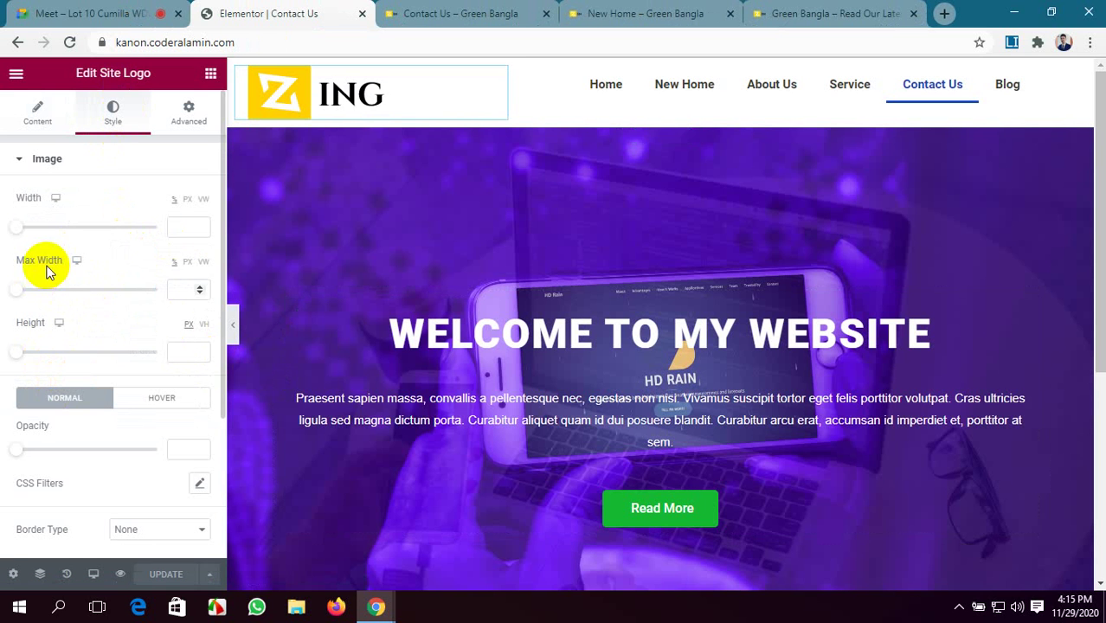
pyautogui.moveTo(17, 227); pyautogui.dragTo(112, 227)
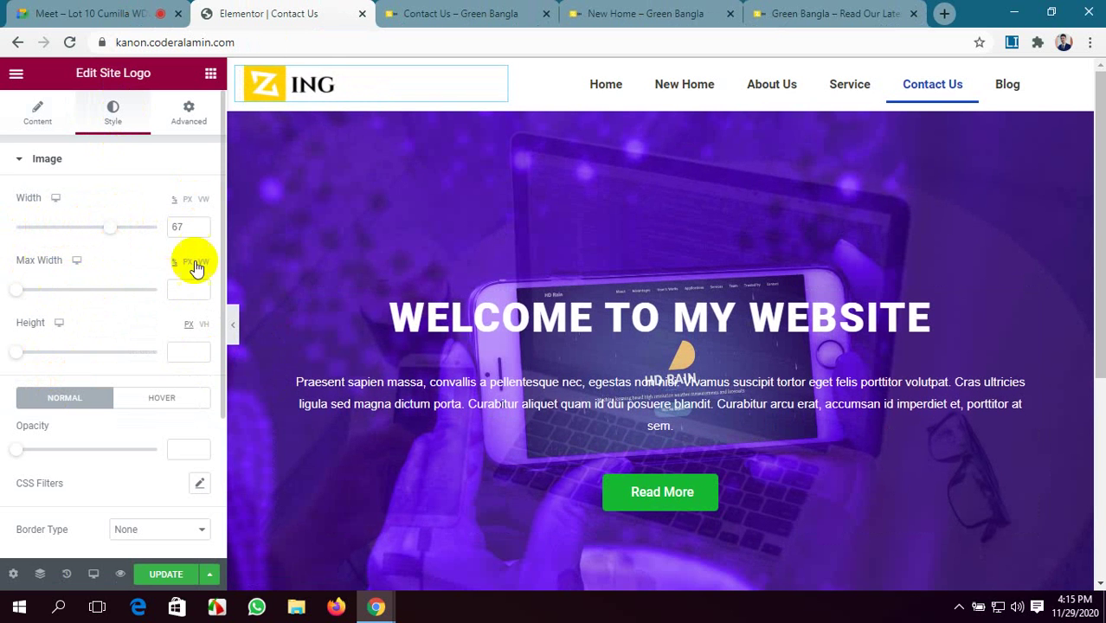
pyautogui.scroll(-1, 165, 292)
pyautogui.scroll(-2, 96, 273)
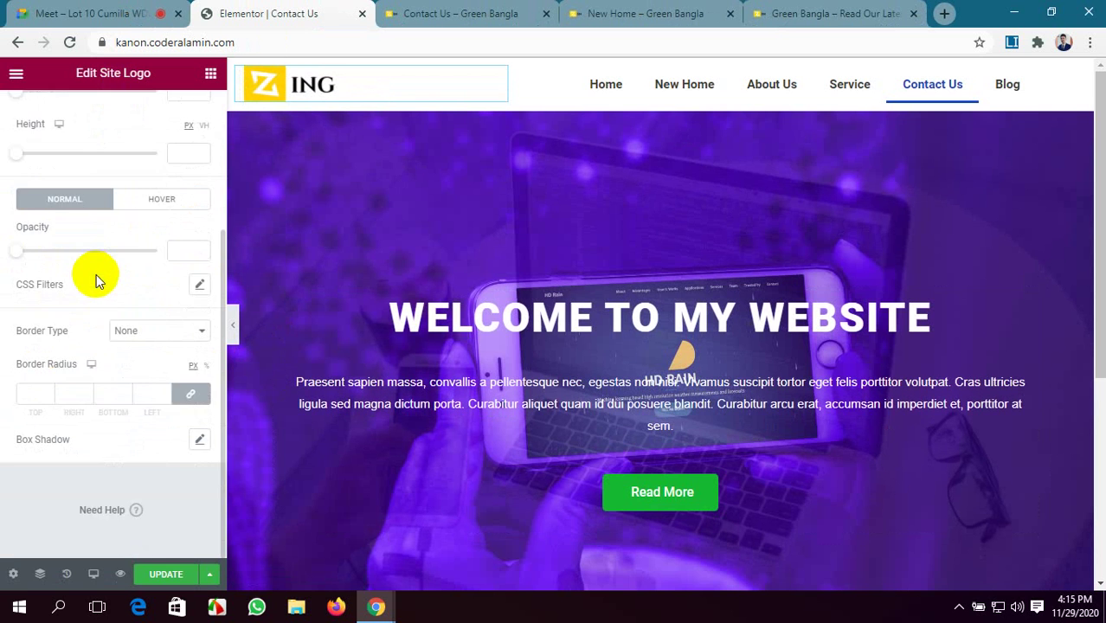
# - Look through the Site Logo's style and advanced options, and update the page
pyautogui.scroll(1, 96, 274)
pyautogui.scroll(-1, 116, 353)
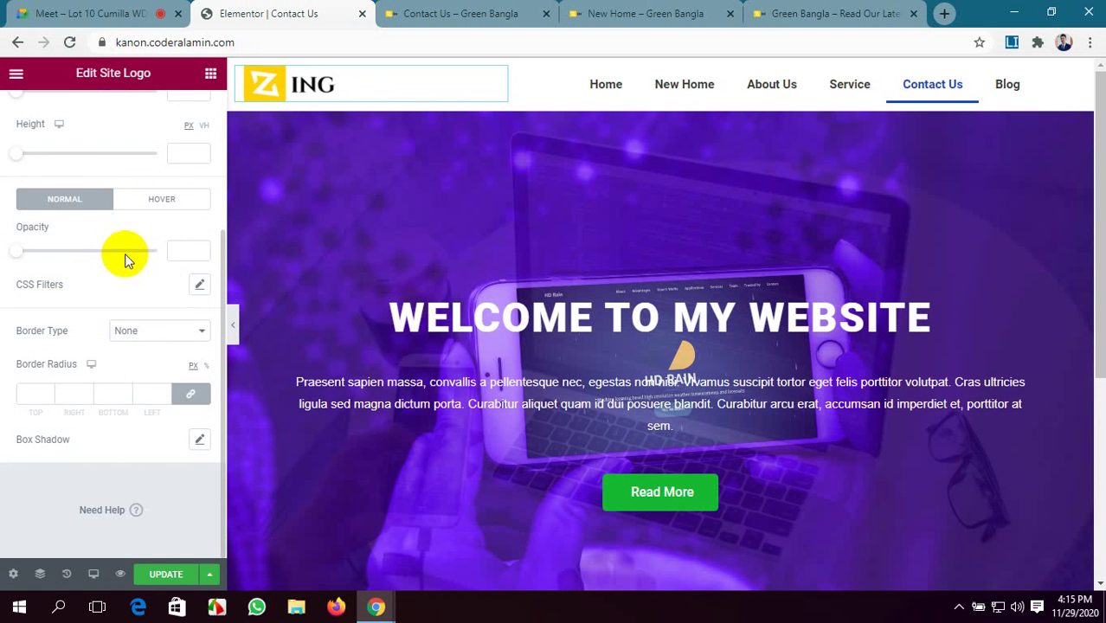
pyautogui.scroll(2, 177, 247)
pyautogui.scroll(-2, 178, 249)
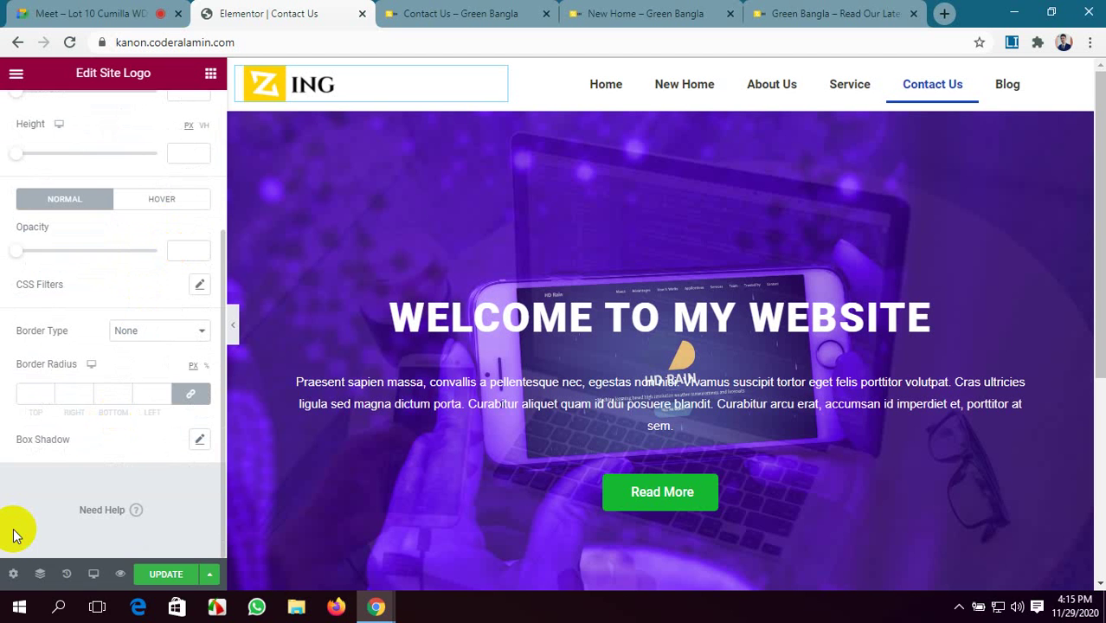
pyautogui.scroll(2, 92, 322)
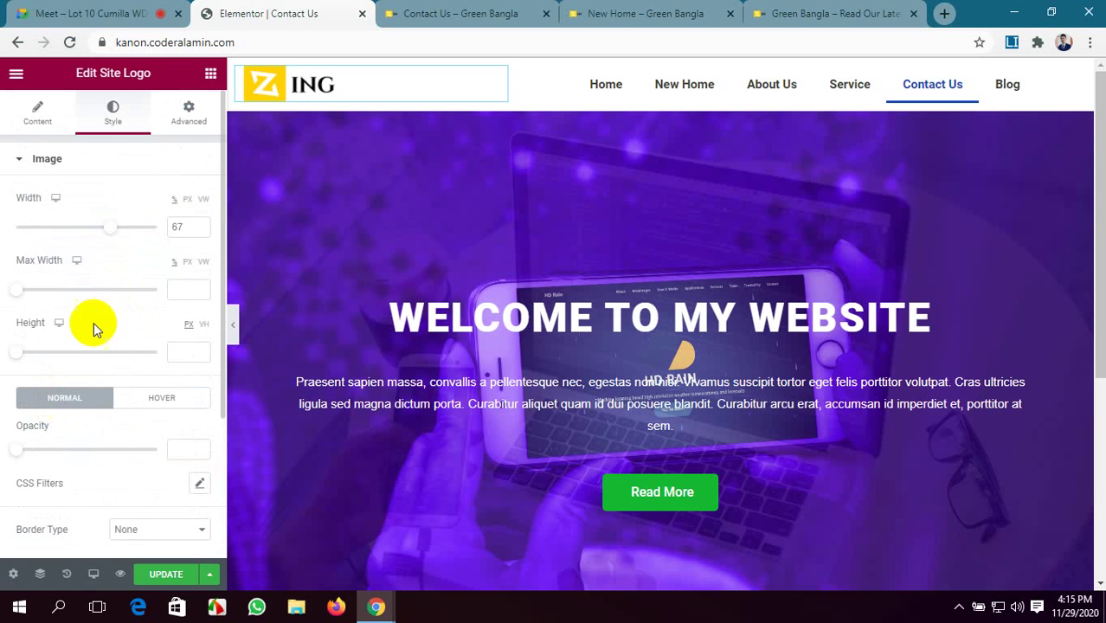
pyautogui.click(180, 129)
pyautogui.scroll(-3, 35, 329)
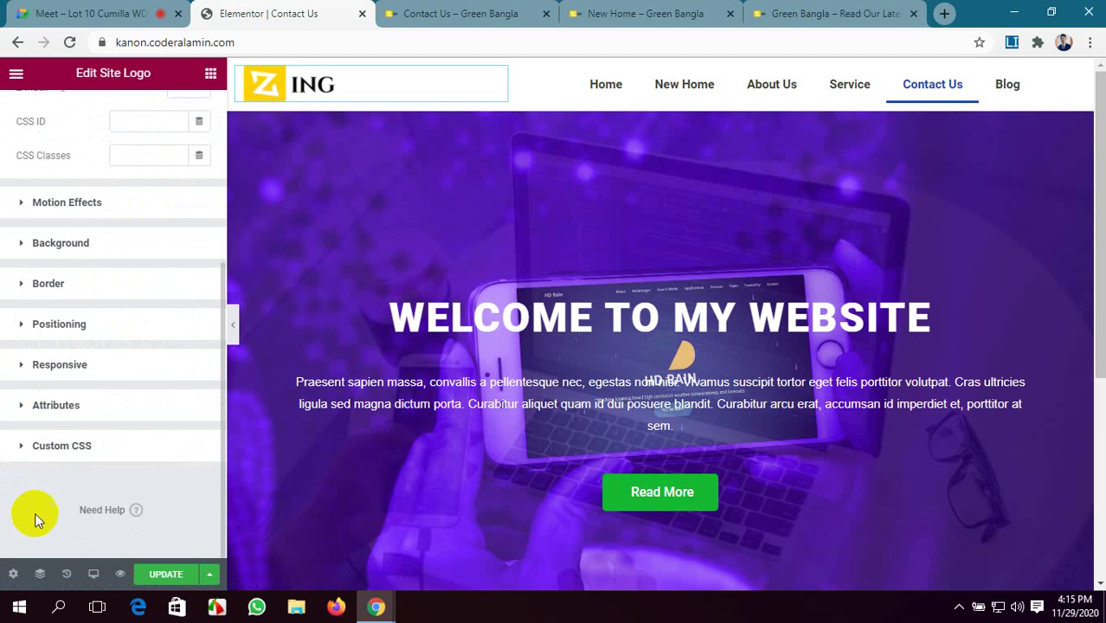
pyautogui.click(165, 573)
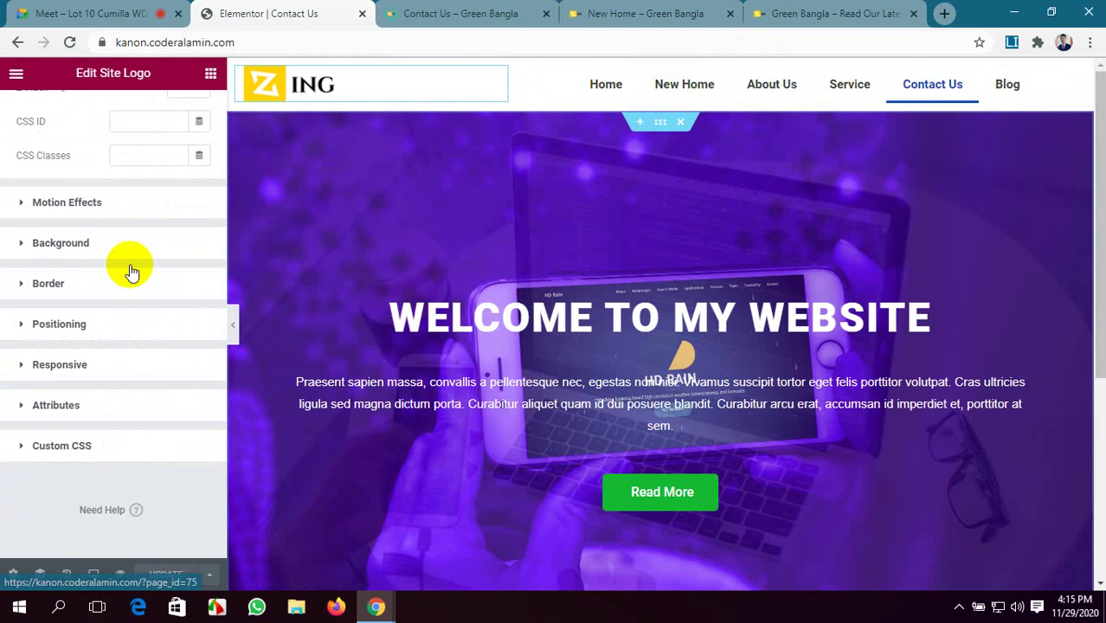
# - Open the header's Nav Menu settings, narrow the logo column to about one fifth of the header, update the page, and check it live
pyautogui.scroll(3, 130, 271)
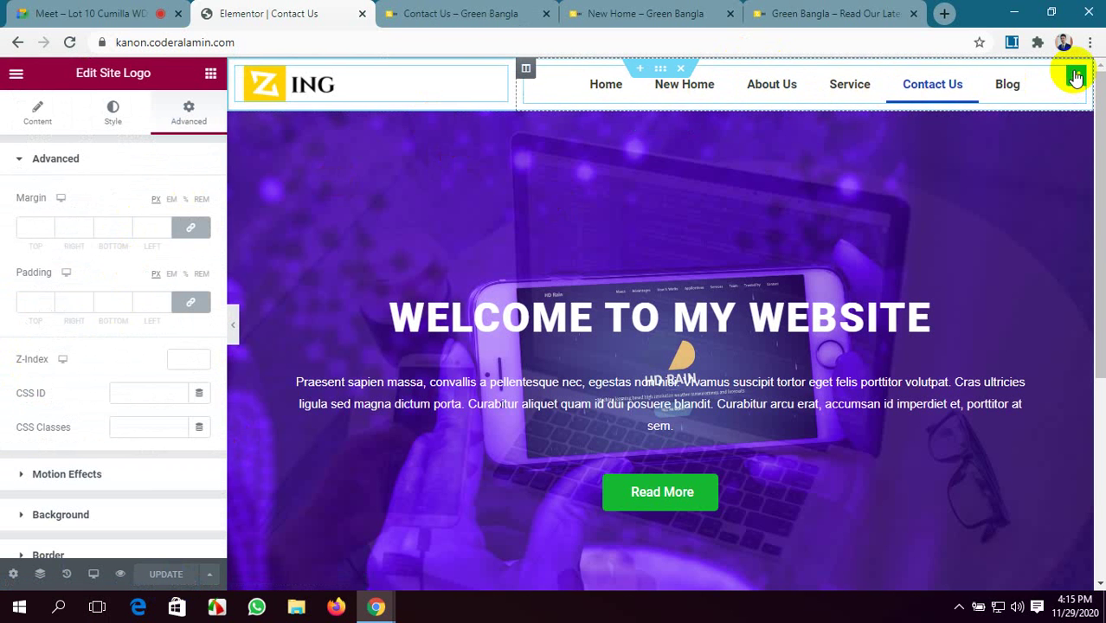
pyautogui.click(1075, 77)
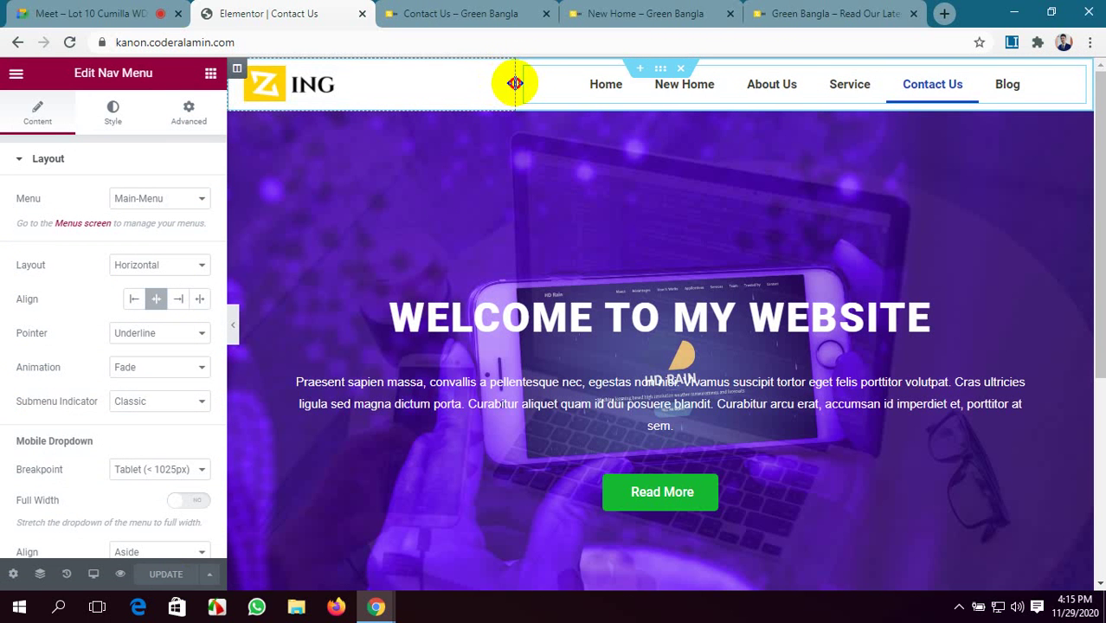
pyautogui.moveTo(515, 84); pyautogui.dragTo(396, 87)
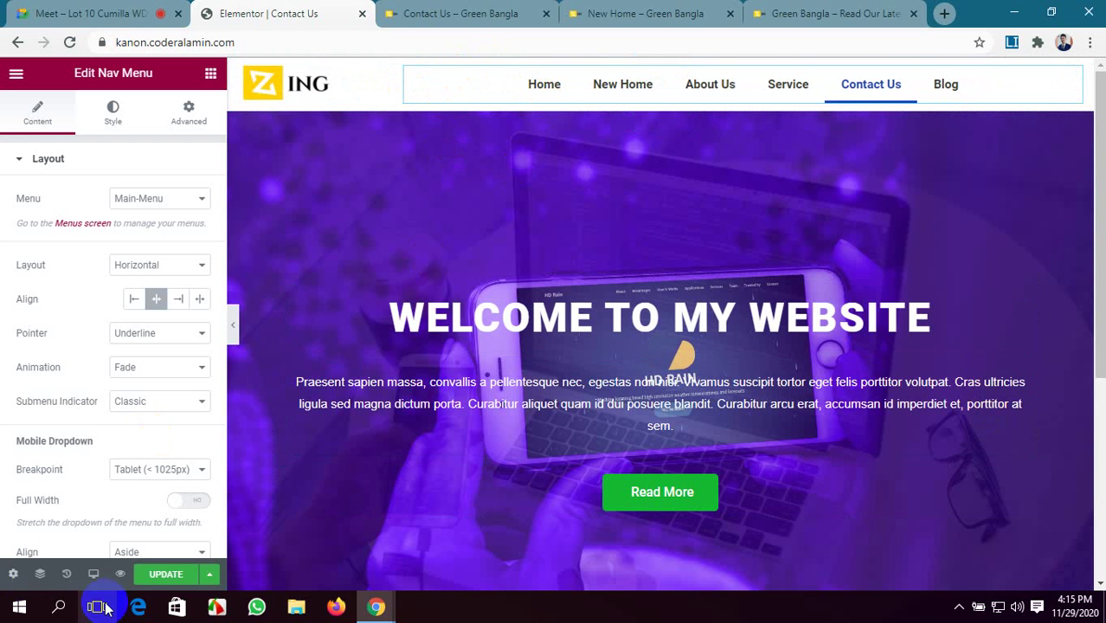
pyautogui.click(159, 578)
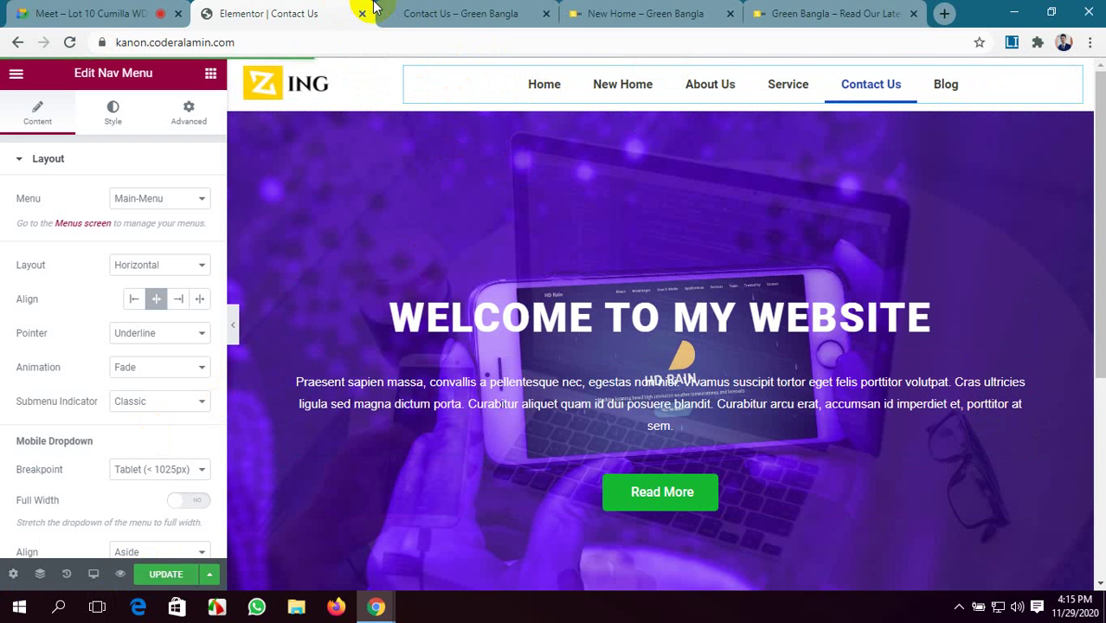
pyautogui.click(424, 10)
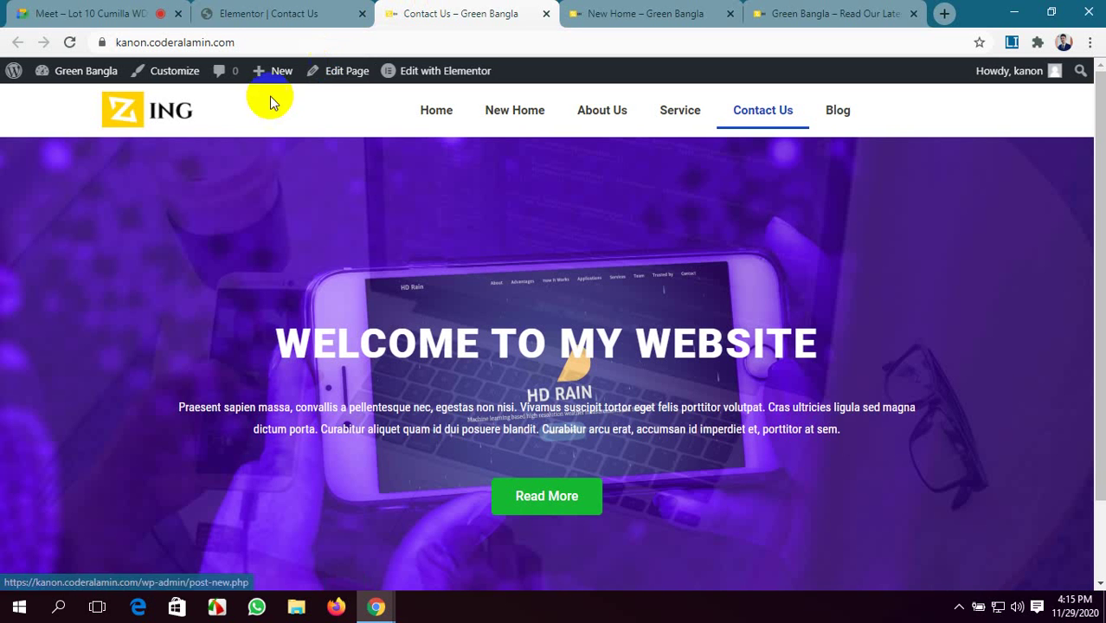
pyautogui.click(299, 13)
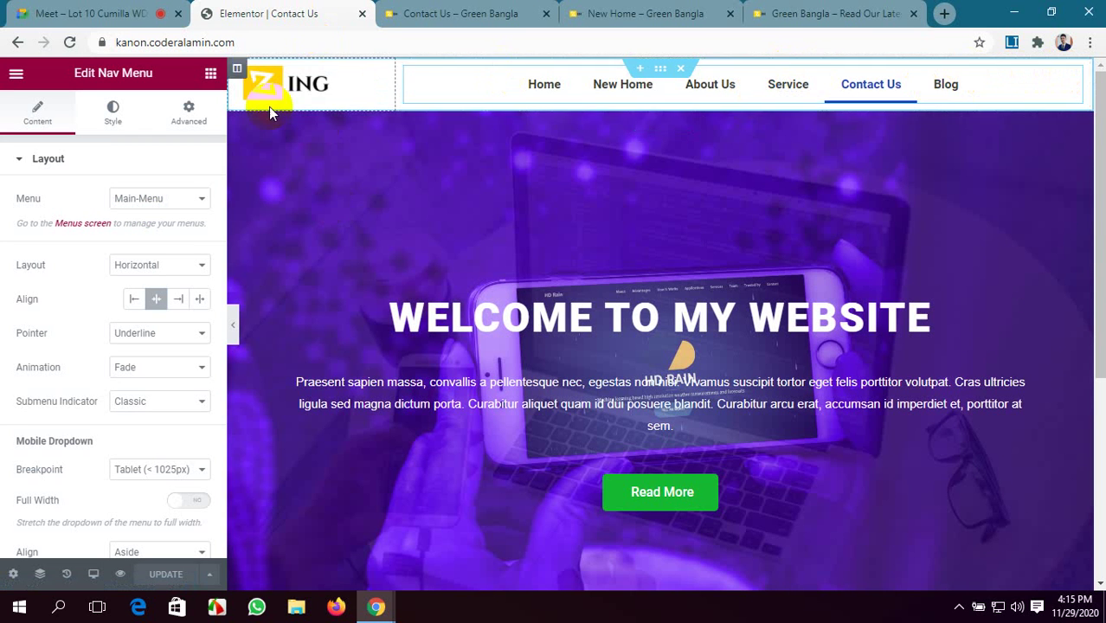
# - Try the Vertical layout for the Main-Menu navigation and switch it back to Horizontal
pyautogui.click(172, 199)
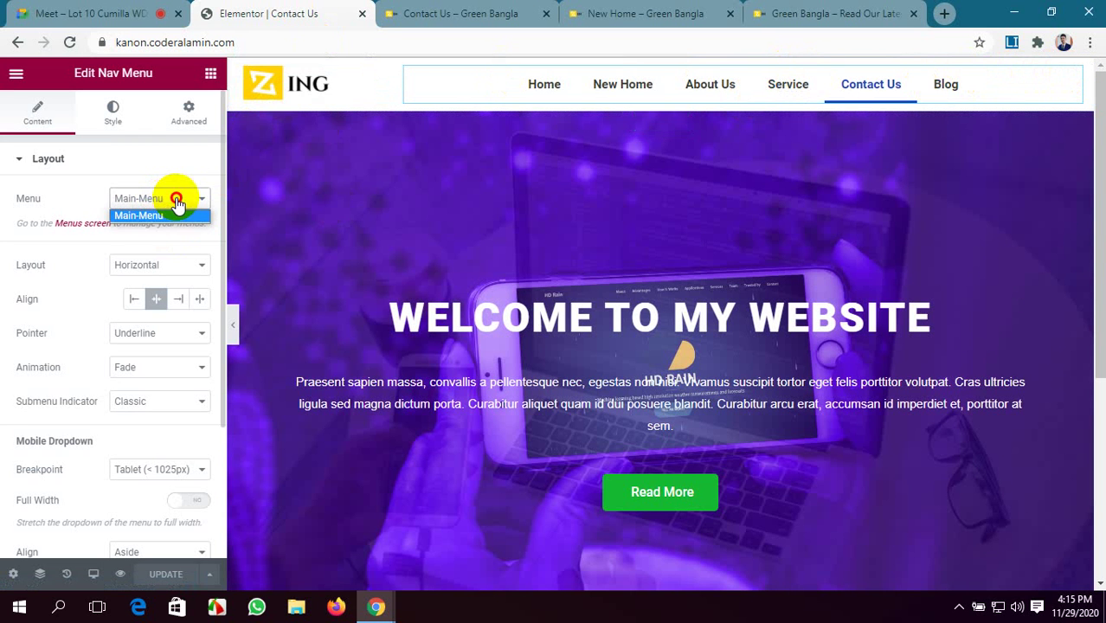
pyautogui.click(177, 217)
pyautogui.click(184, 265)
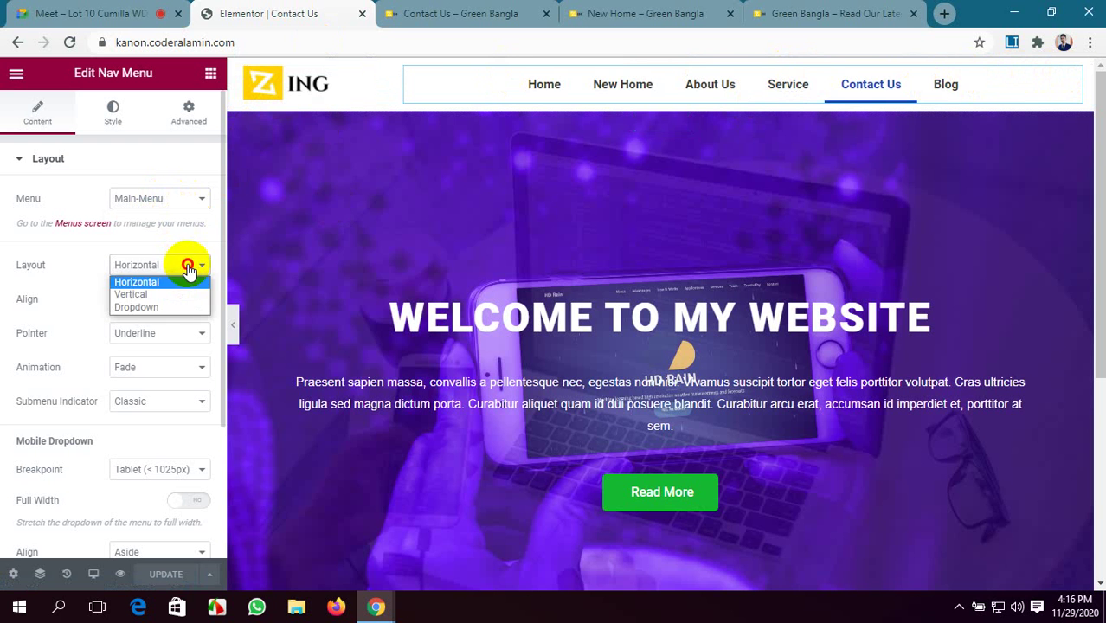
pyautogui.click(184, 296)
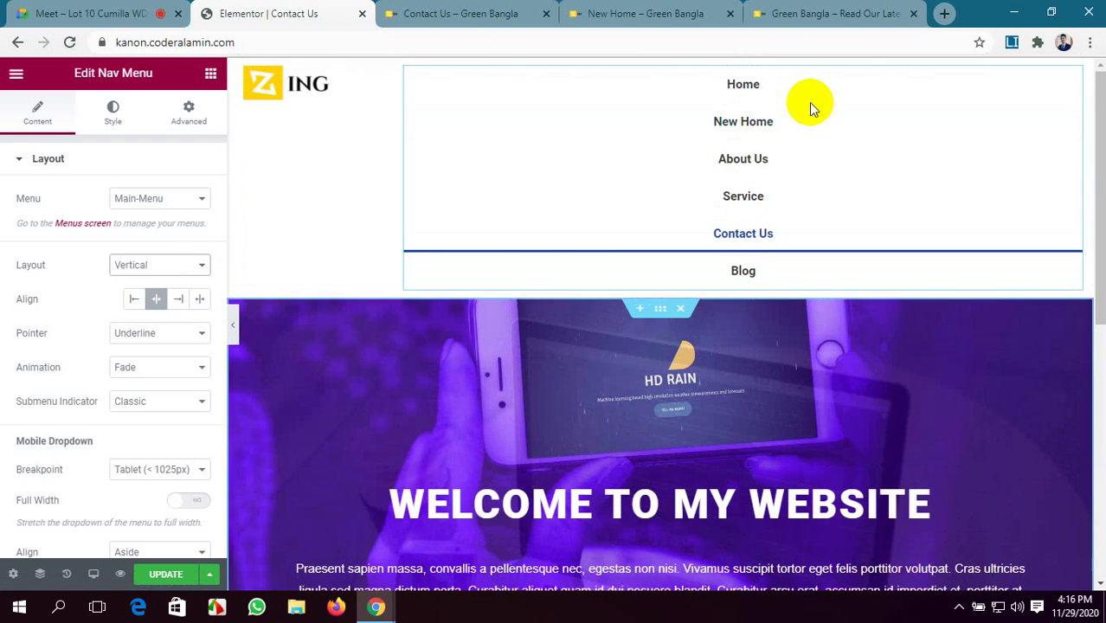
pyautogui.click(198, 269)
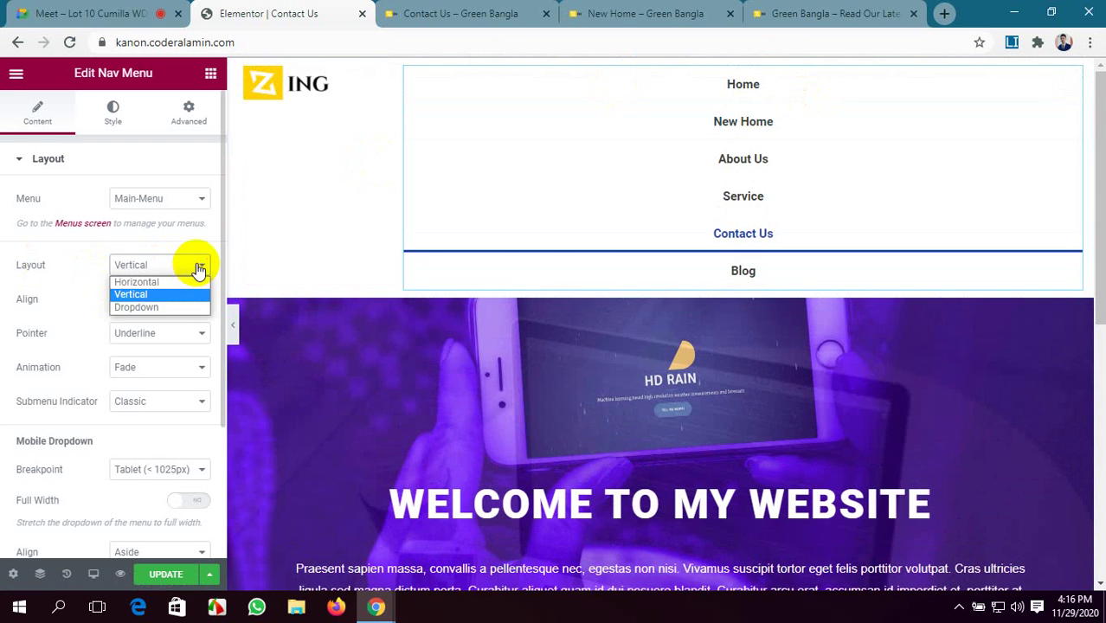
pyautogui.click(188, 281)
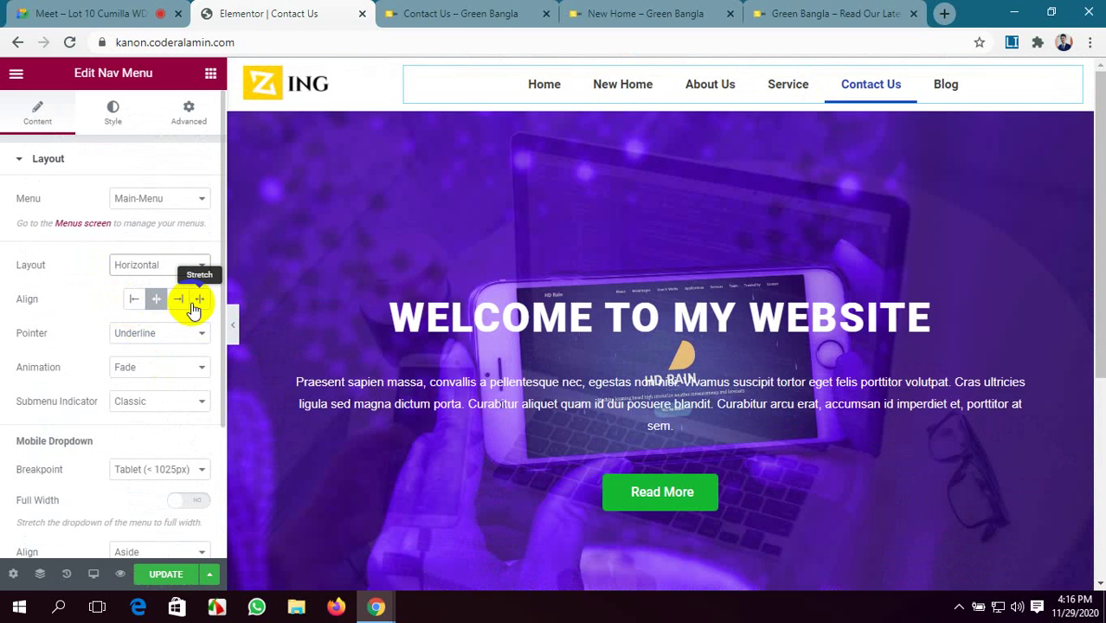
# - Align the header's navigation menu to the right and set its pointer to None, leaving the submenu indicator as Classic
pyautogui.click(178, 299)
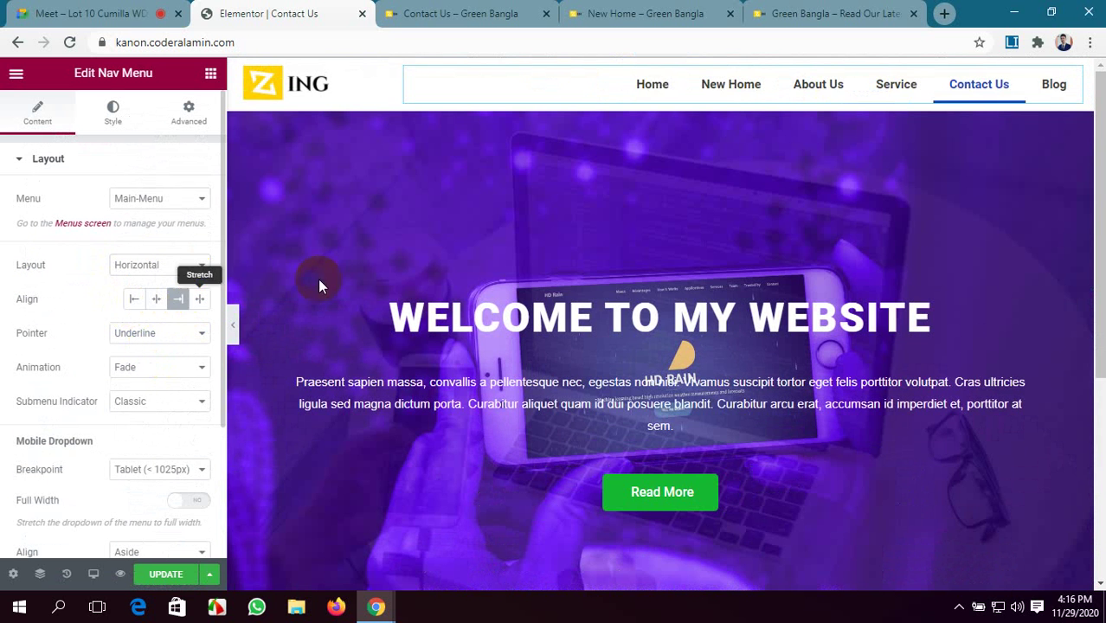
pyautogui.click(186, 335)
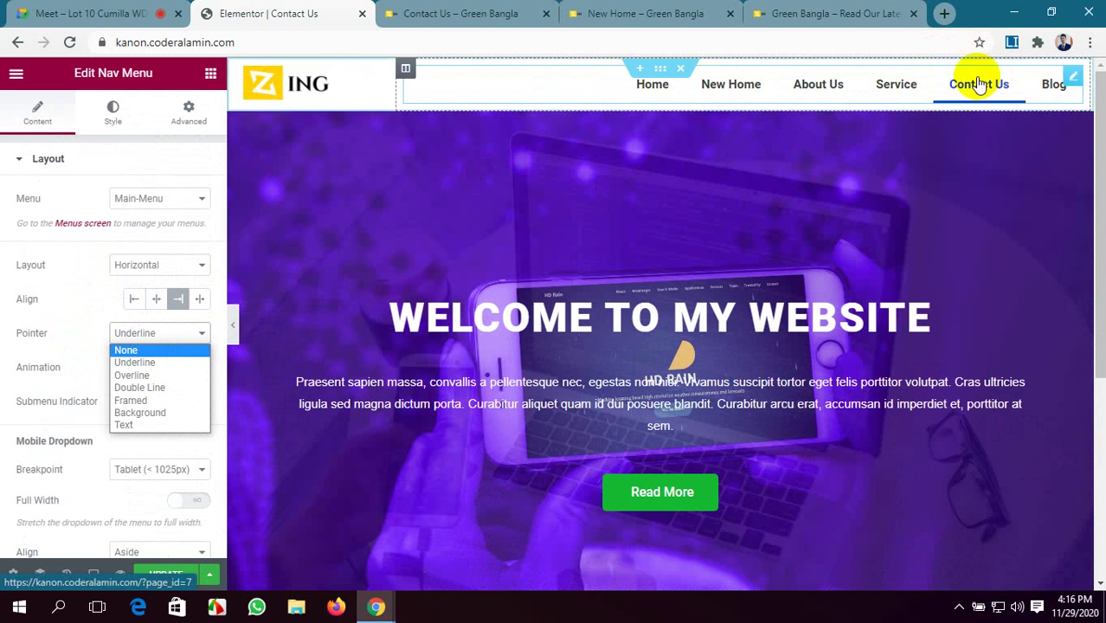
pyautogui.click(156, 351)
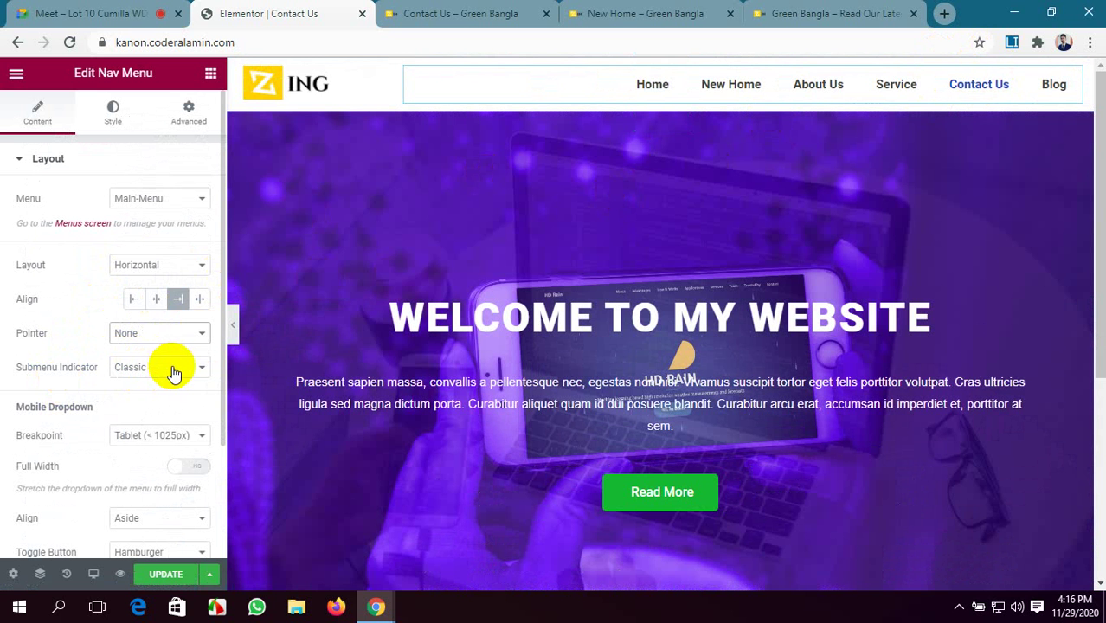
pyautogui.click(173, 371)
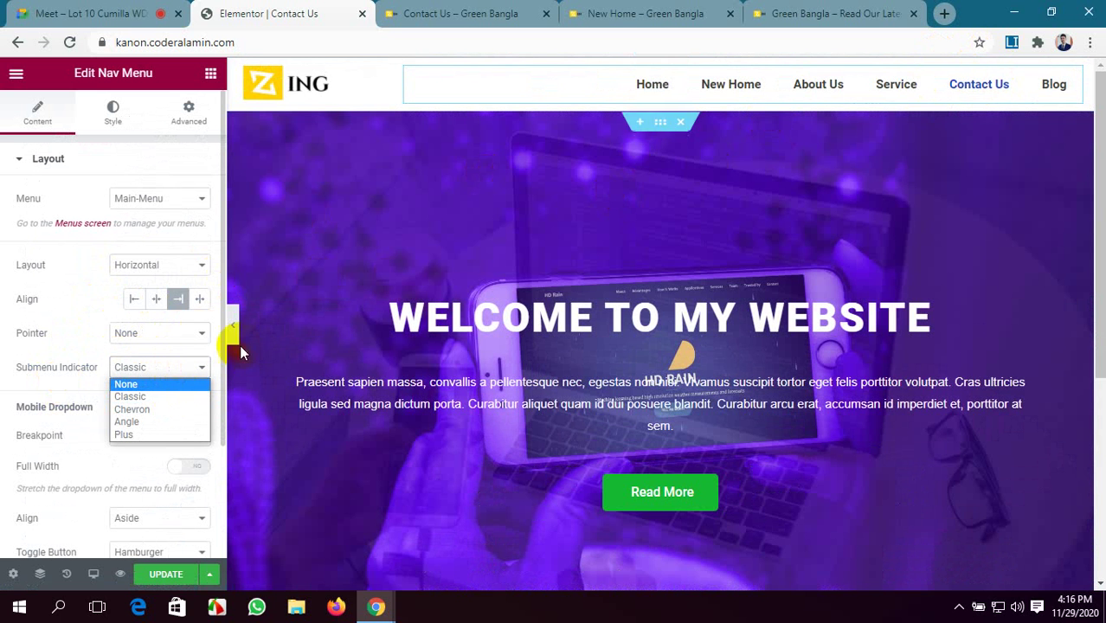
pyautogui.click(7, 292)
# - Find the site's home page tab, move it ahead of the Elementor editor tab, and open the WordPress dashboard in it
pyautogui.click(472, 13)
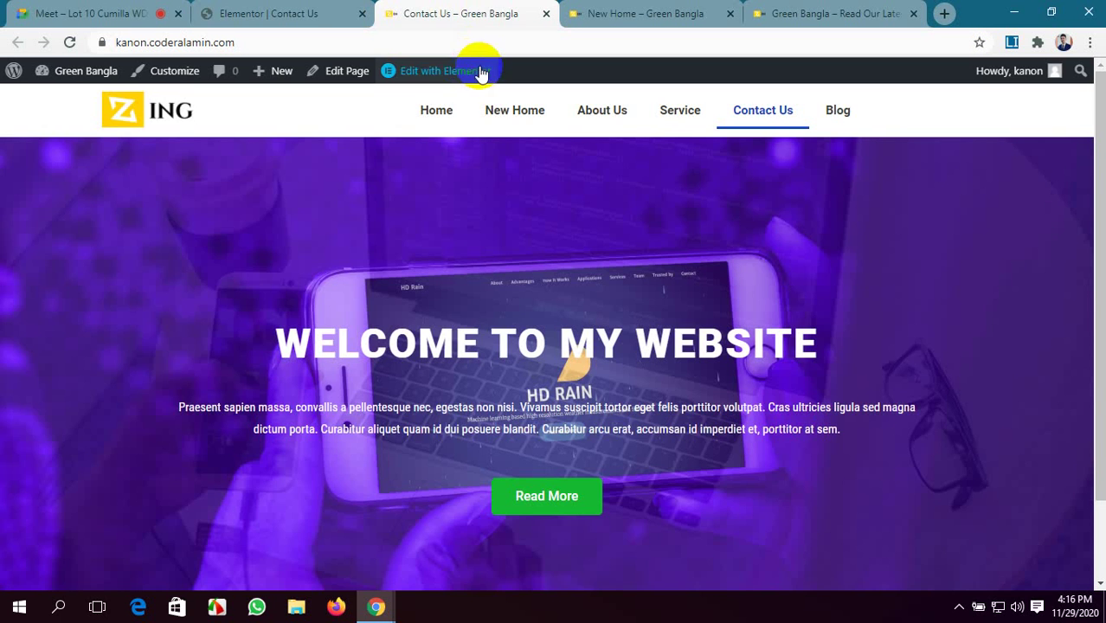
pyautogui.click(689, 12)
pyautogui.click(796, 10)
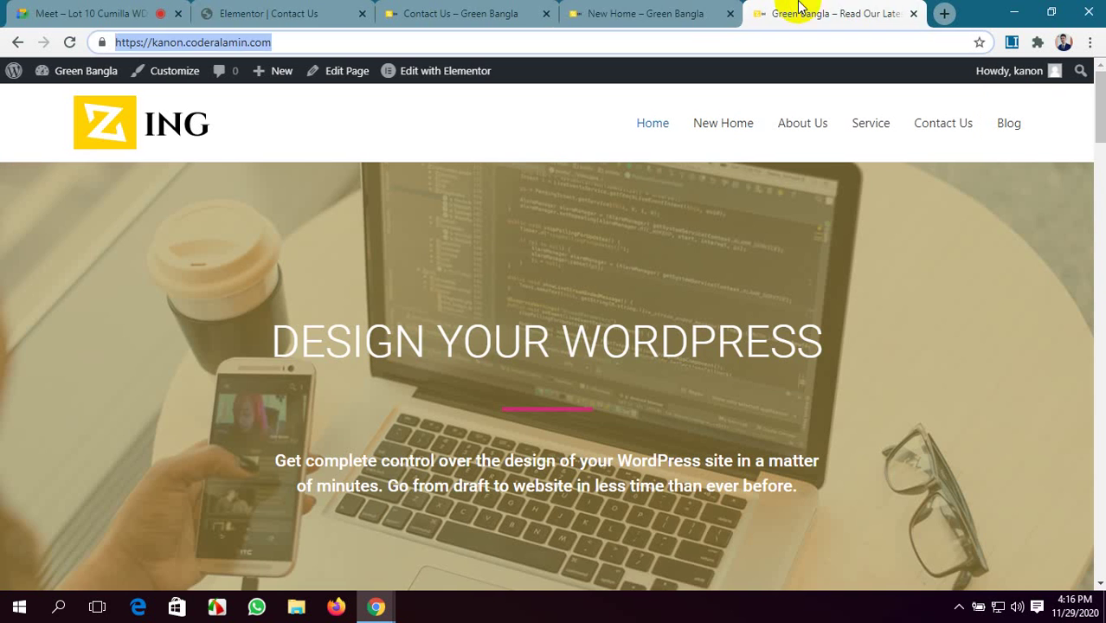
pyautogui.moveTo(798, 6); pyautogui.dragTo(285, 13)
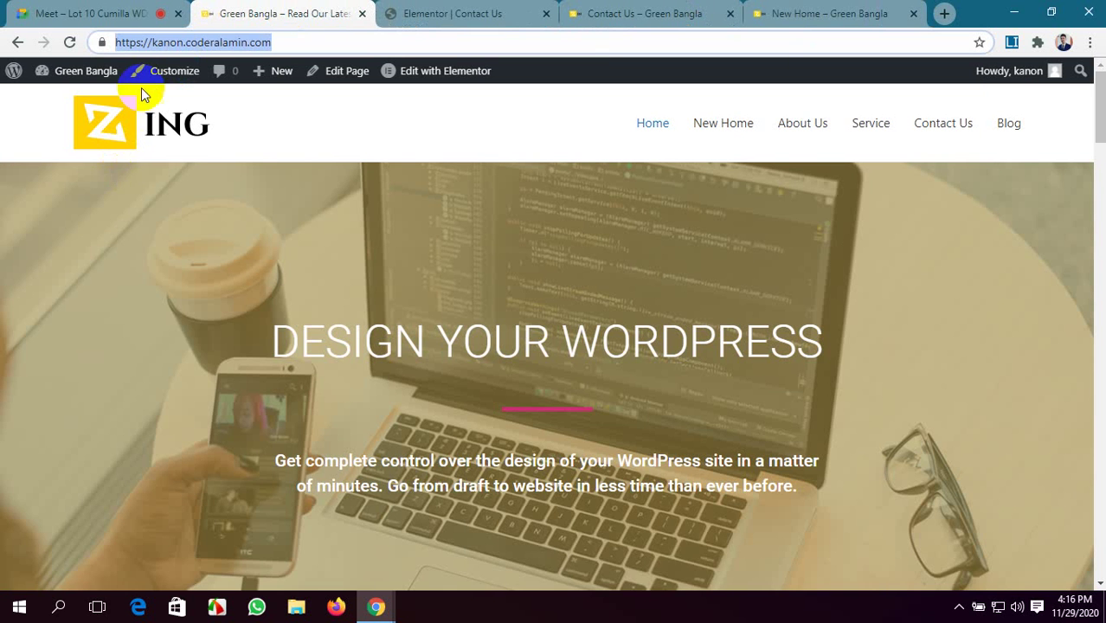
pyautogui.click(81, 101)
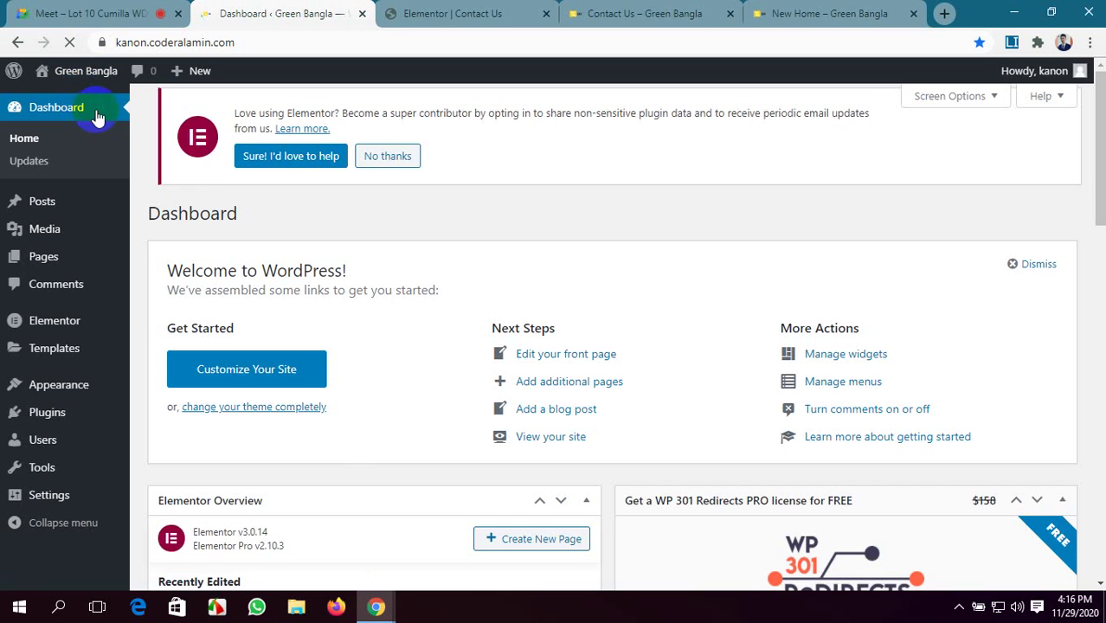
# - Open the WordPress Menus screen in a new browser tab and switch to it
pyautogui.scroll(-2, 138, 295)
pyautogui.moveTo(47, 314)
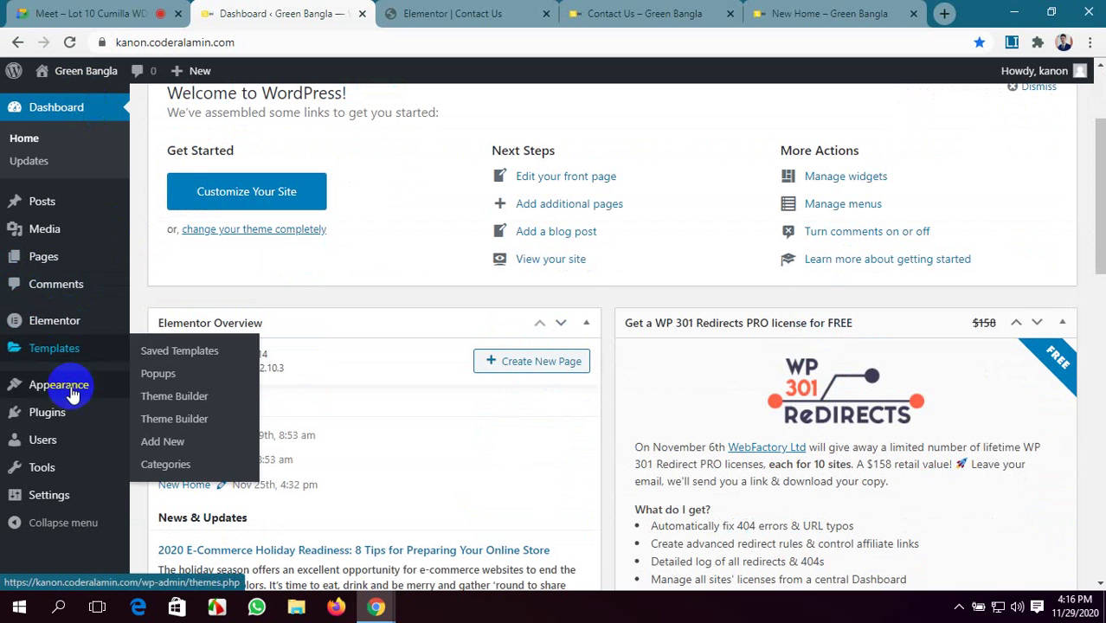
pyautogui.moveTo(80, 389)
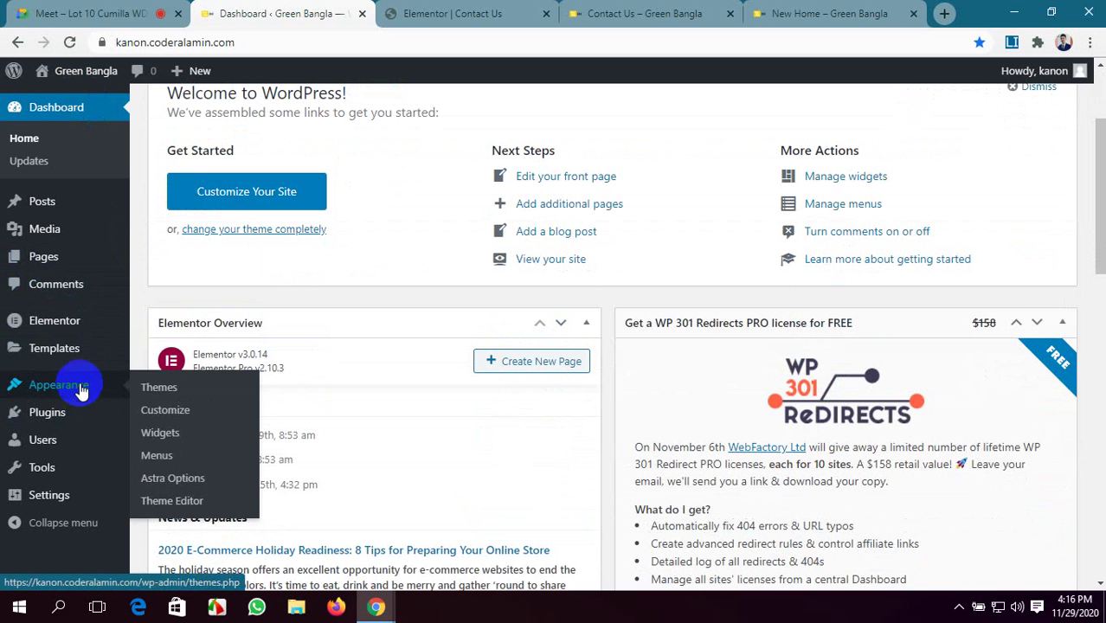
pyautogui.middleClick(167, 461)
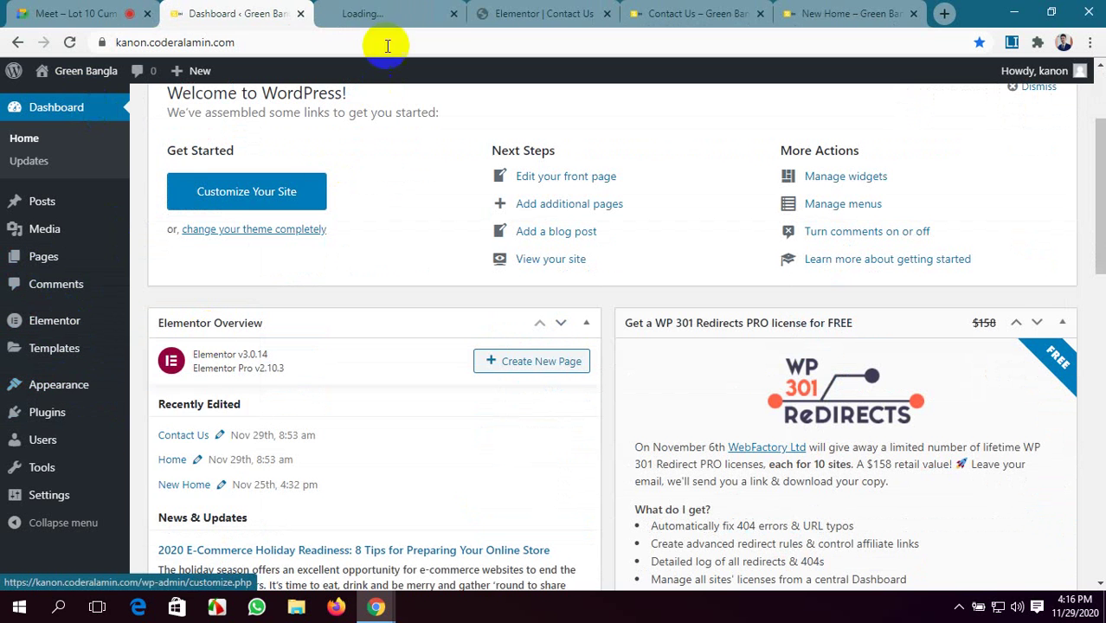
pyautogui.click(364, 10)
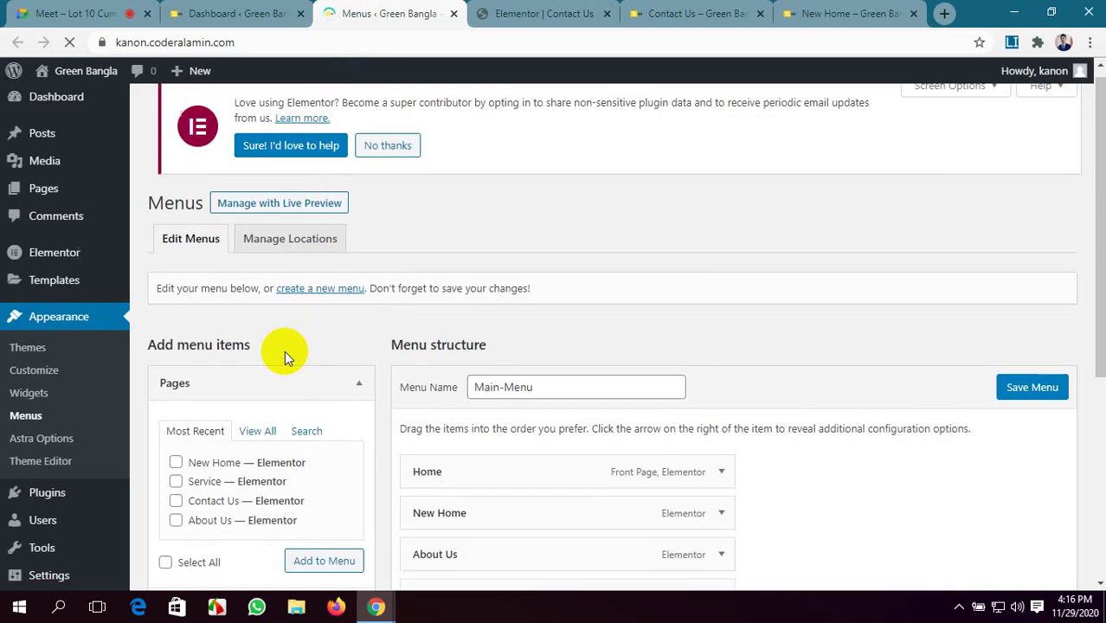
# - Add a custom link with URL # and link text Facebook to Main-Menu
pyautogui.scroll(-3, 284, 355)
pyautogui.click(336, 332)
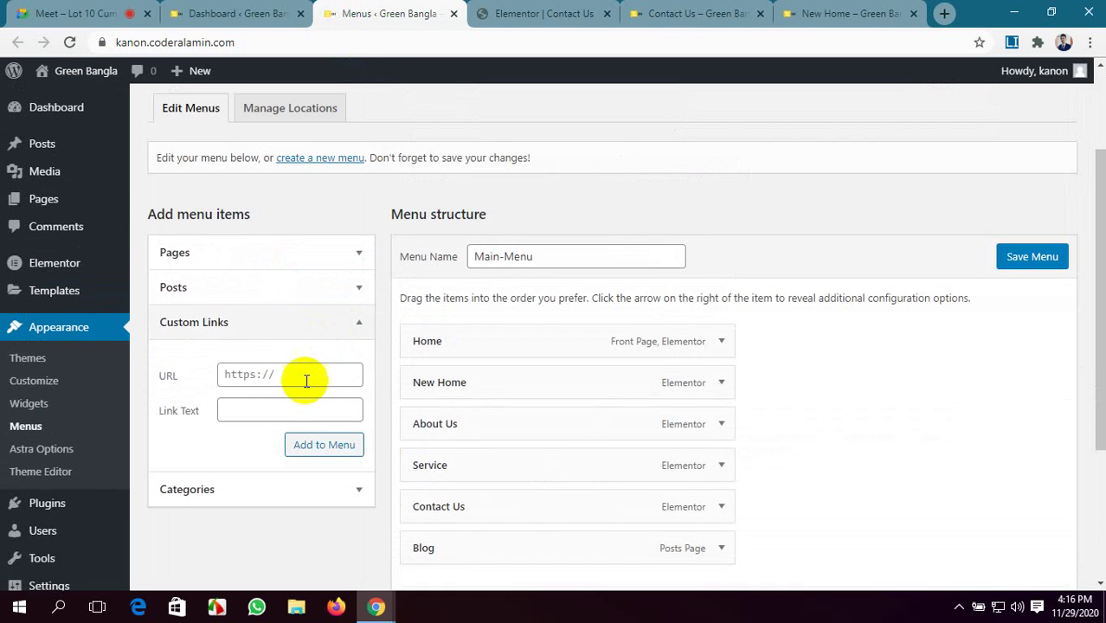
pyautogui.click(304, 379)
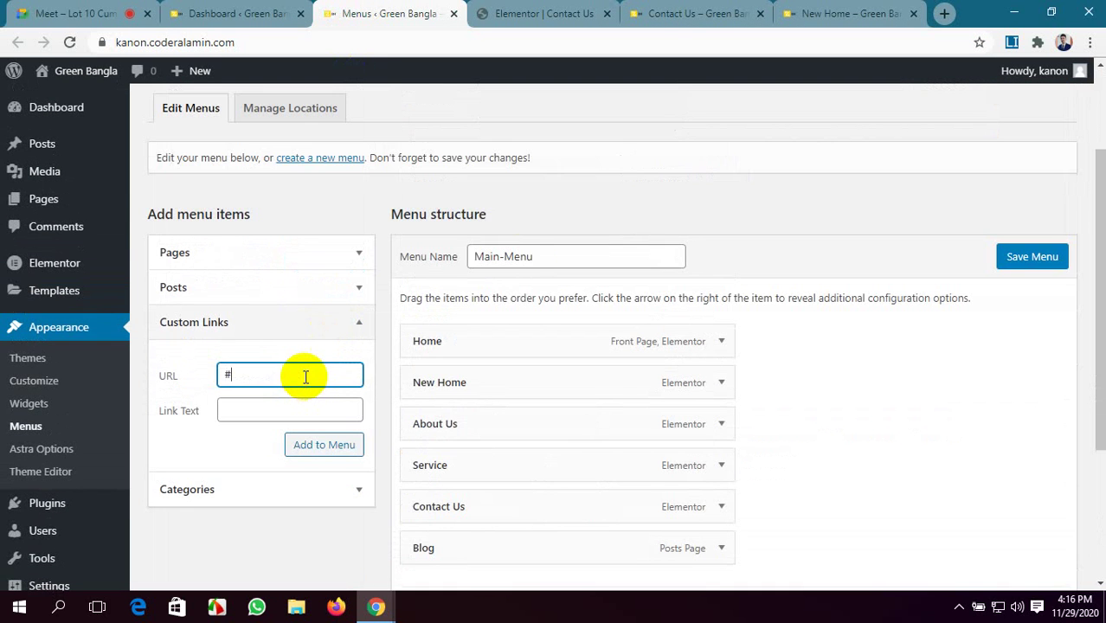
pyautogui.click(257, 413)
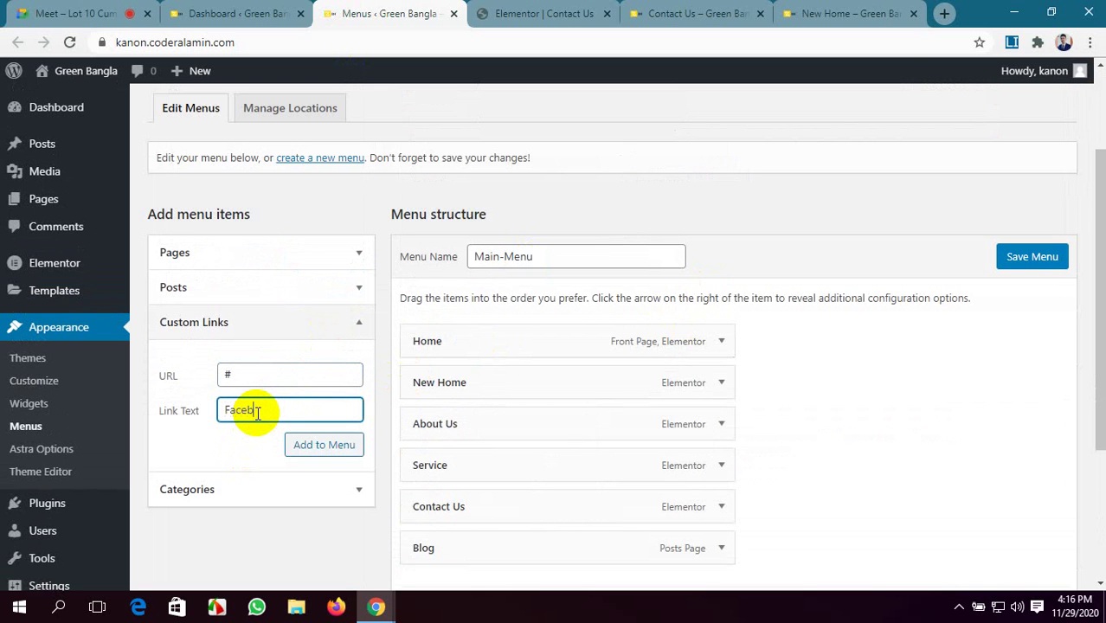
pyautogui.click(338, 446)
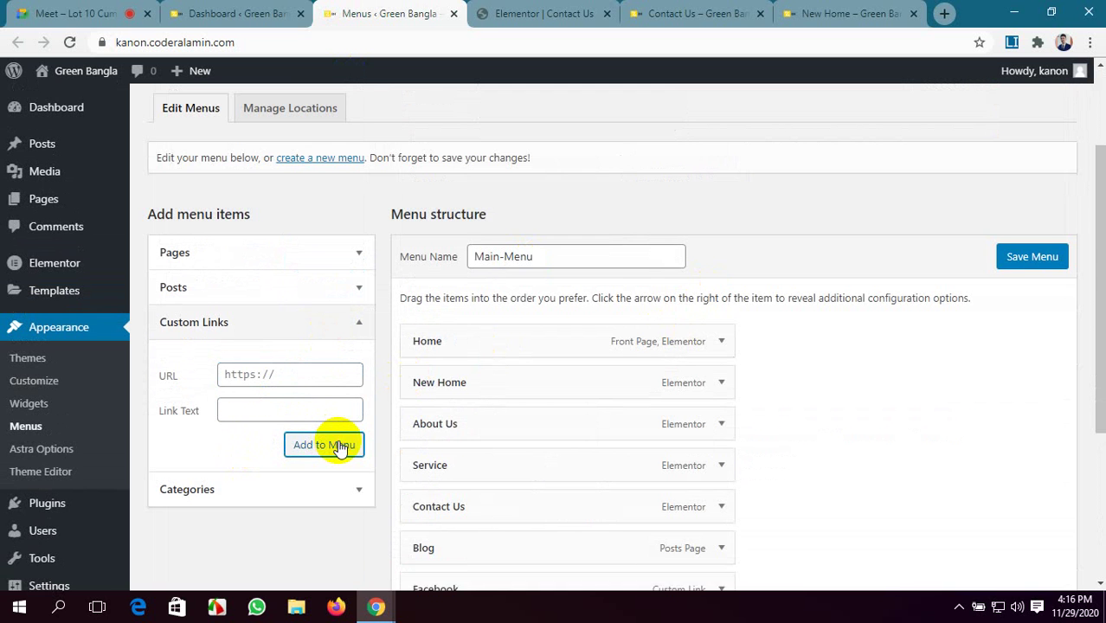
# - Add a custom link with URL # and link text Tweeter to Main-Menu
pyautogui.scroll(-3, 338, 441)
pyautogui.scroll(2, 339, 434)
pyautogui.click(322, 297)
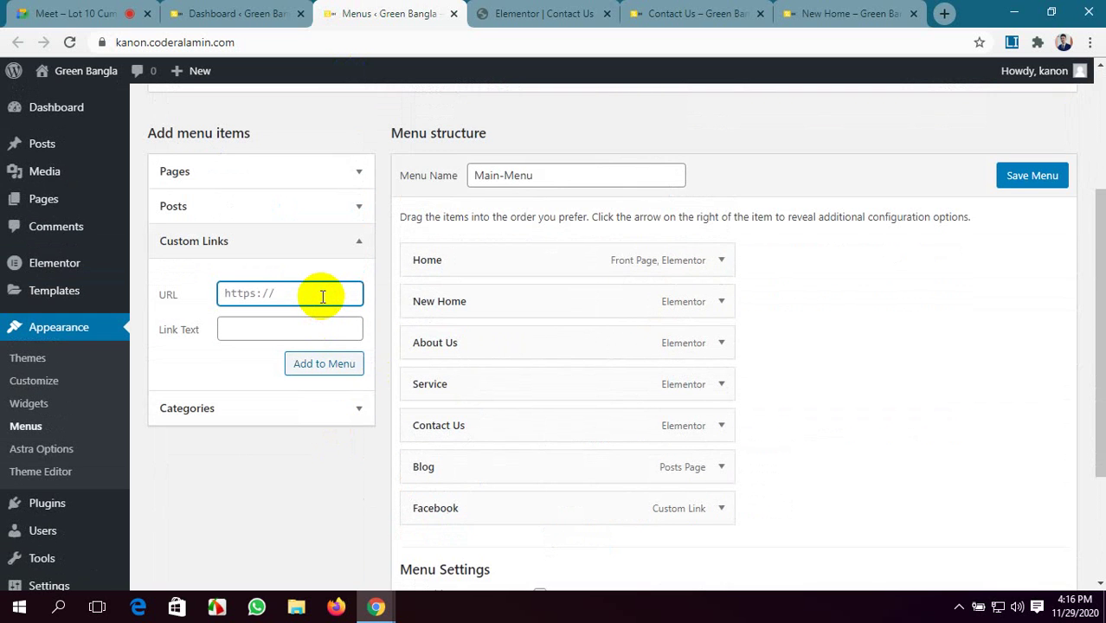
pyautogui.click(324, 333)
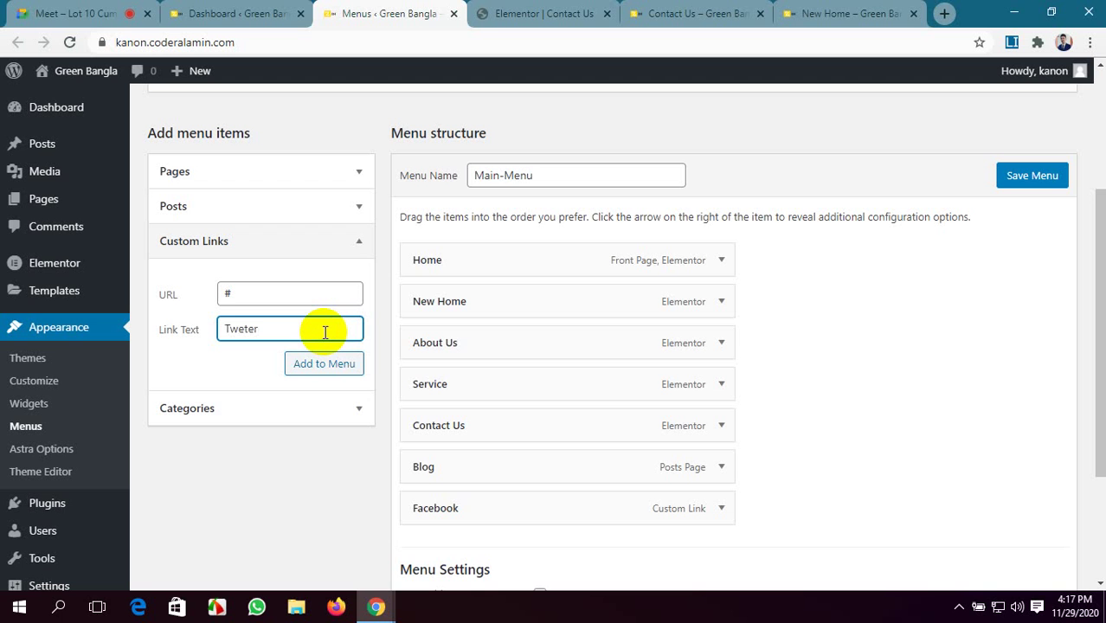
pyautogui.rightClick(242, 328)
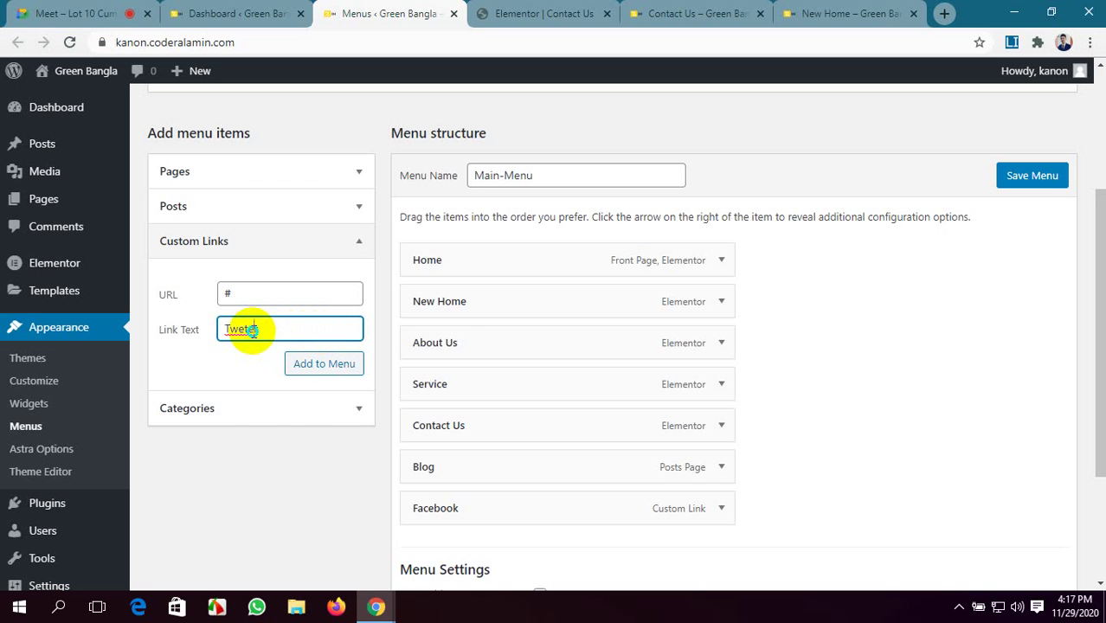
pyautogui.click(271, 345)
pyautogui.click(307, 367)
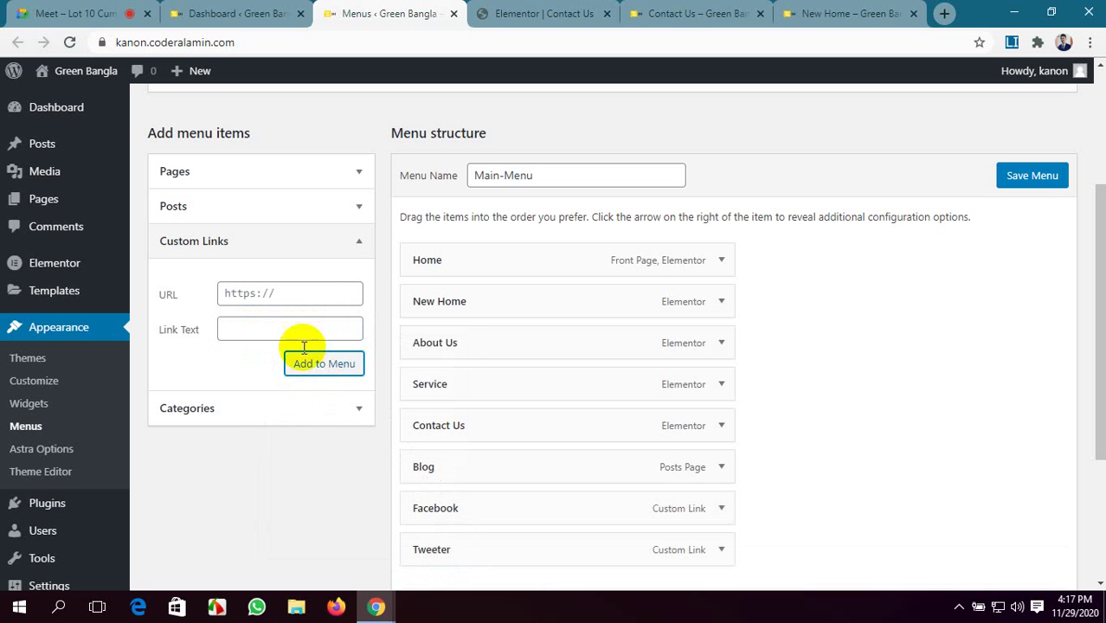
# - Add a custom link with URL # and link text Linkdin to Main-Menu
pyautogui.click(298, 293)
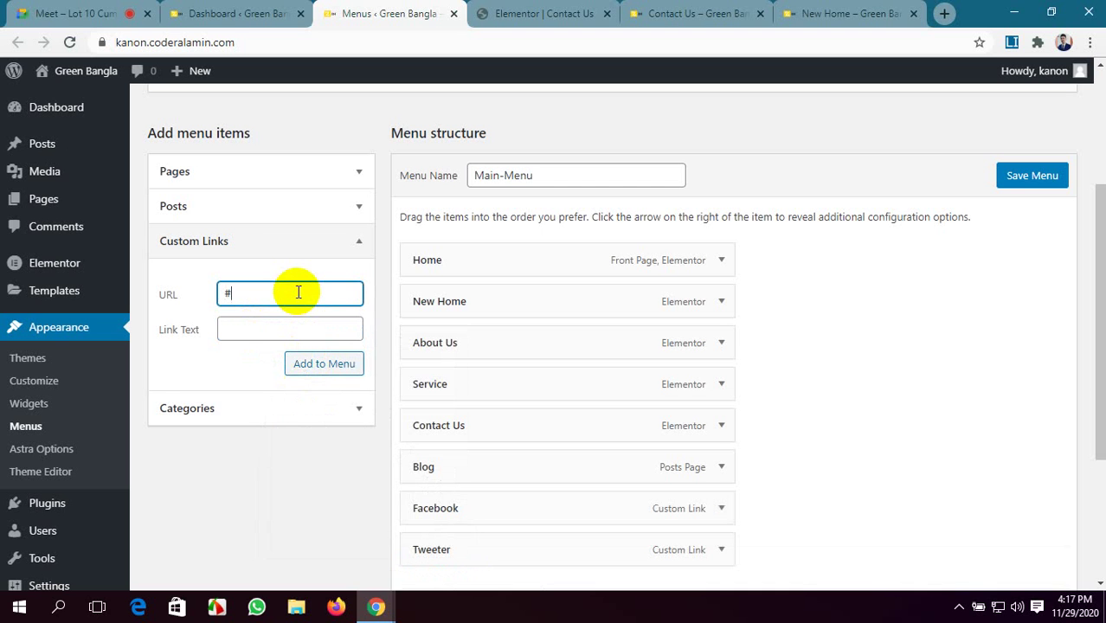
pyautogui.click(229, 324)
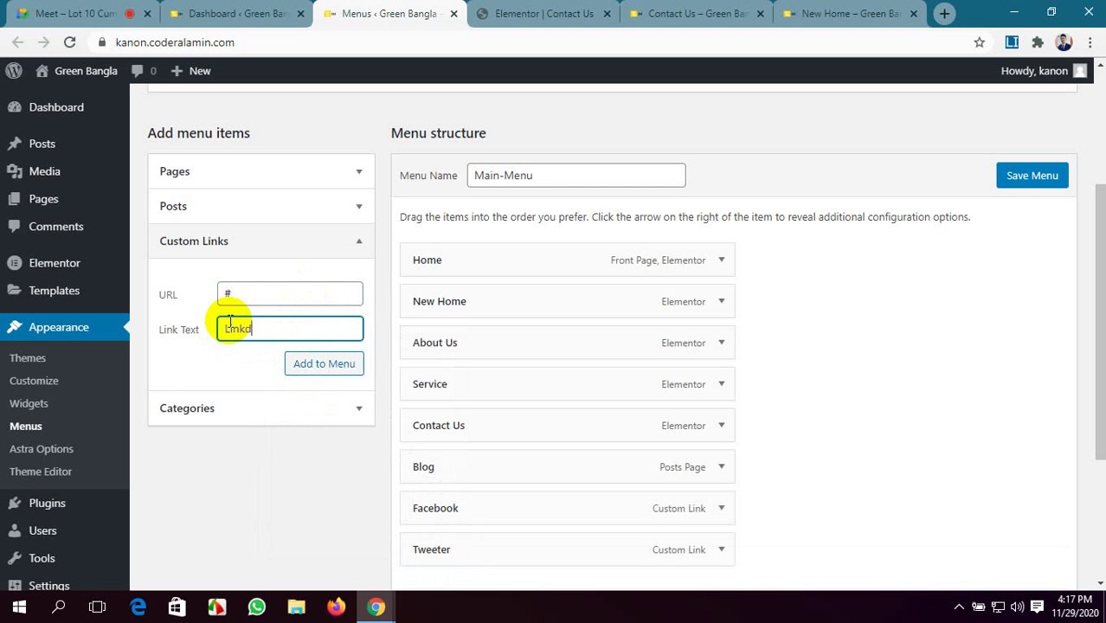
pyautogui.click(321, 369)
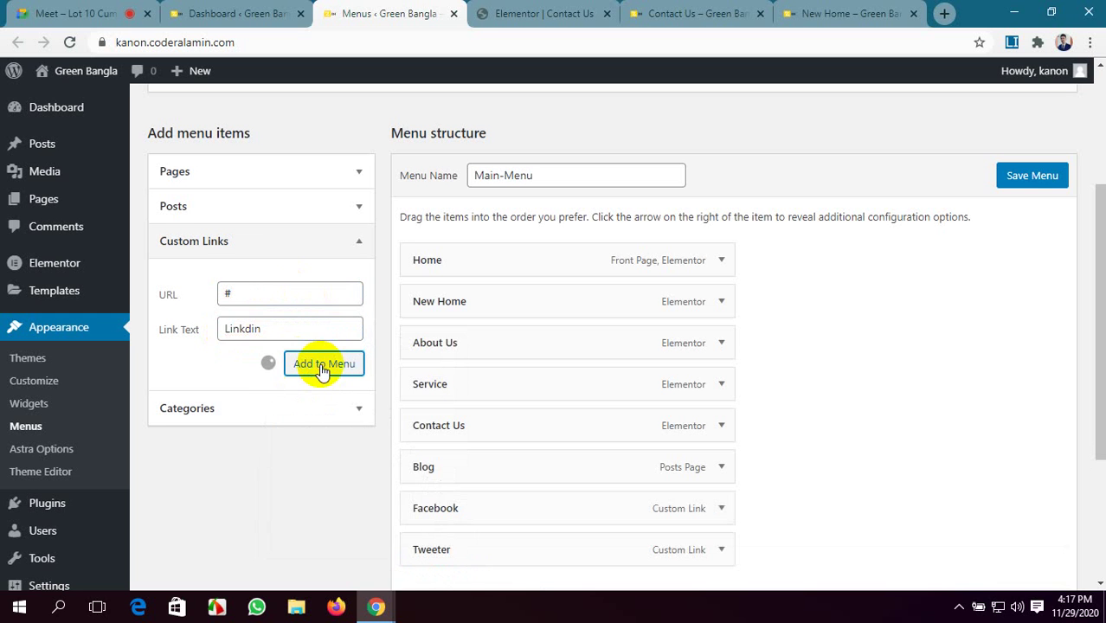
# - Nest the Facebook, Tweeter and Linkdin links as sub items under Service and save Main-Menu
pyautogui.scroll(-1, 637, 421)
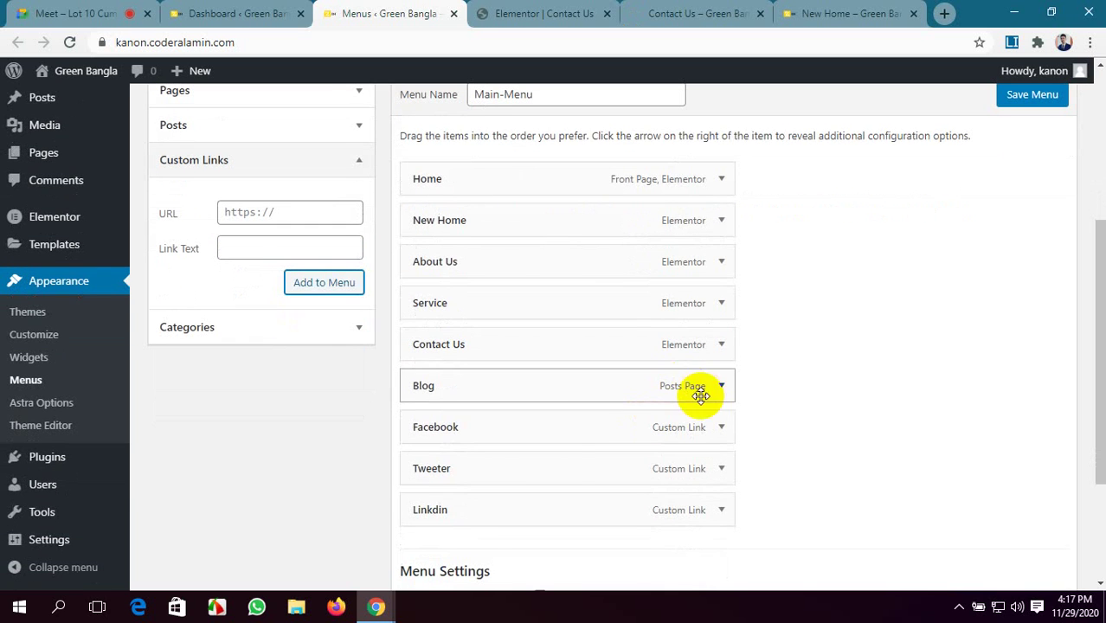
pyautogui.moveTo(513, 435); pyautogui.dragTo(537, 340)
pyautogui.moveTo(541, 473); pyautogui.dragTo(575, 389)
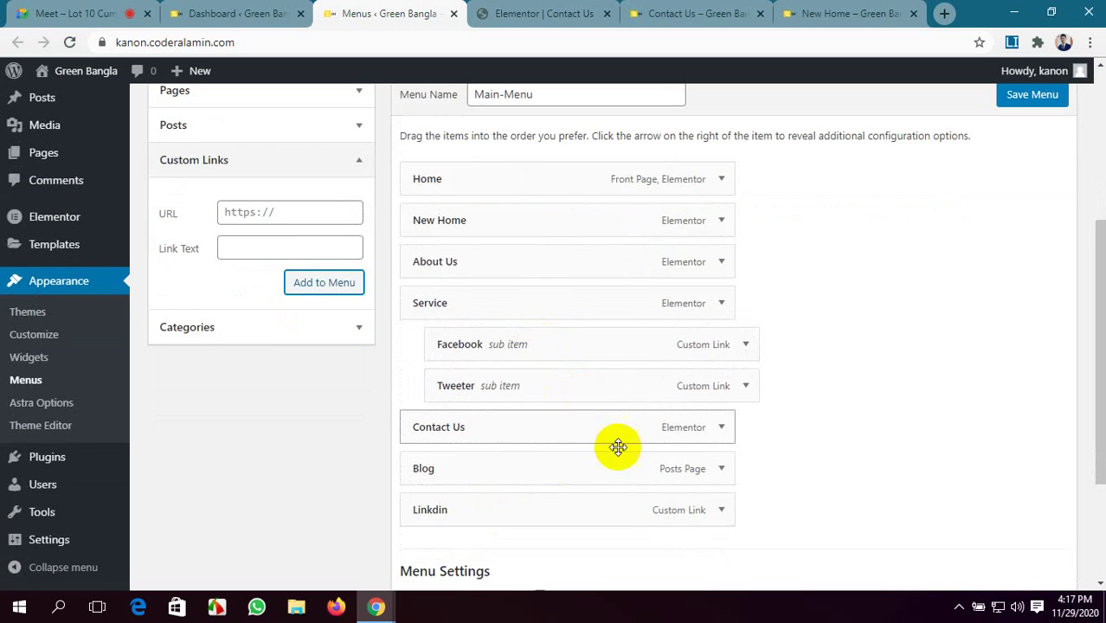
pyautogui.scroll(-1, 617, 448)
pyautogui.moveTo(597, 434); pyautogui.dragTo(630, 355)
pyautogui.scroll(4, 994, 210)
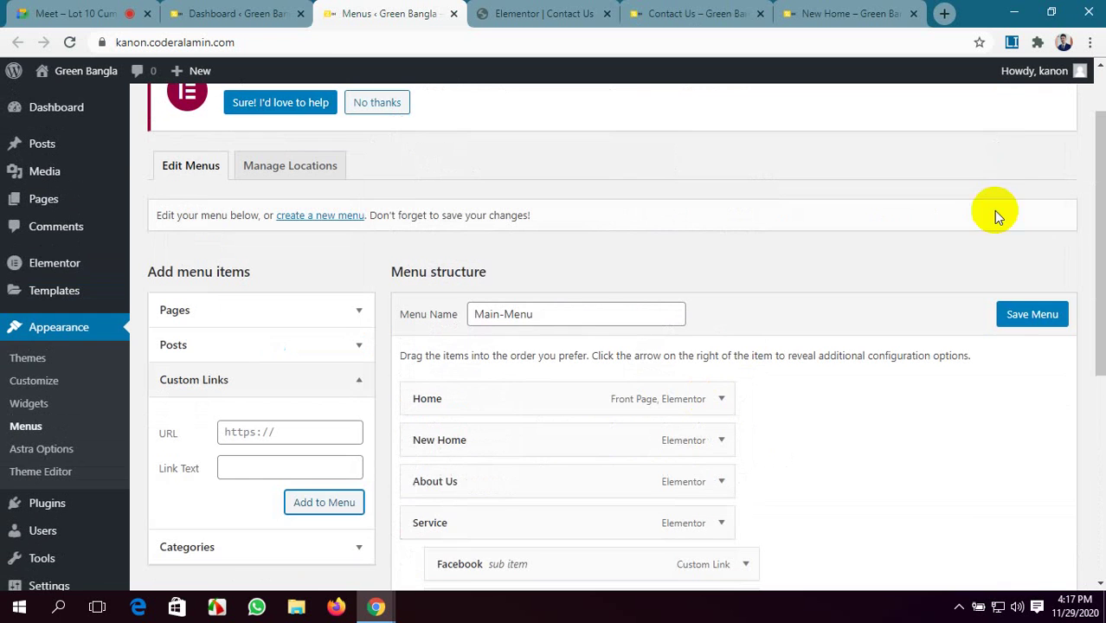
pyautogui.click(1022, 327)
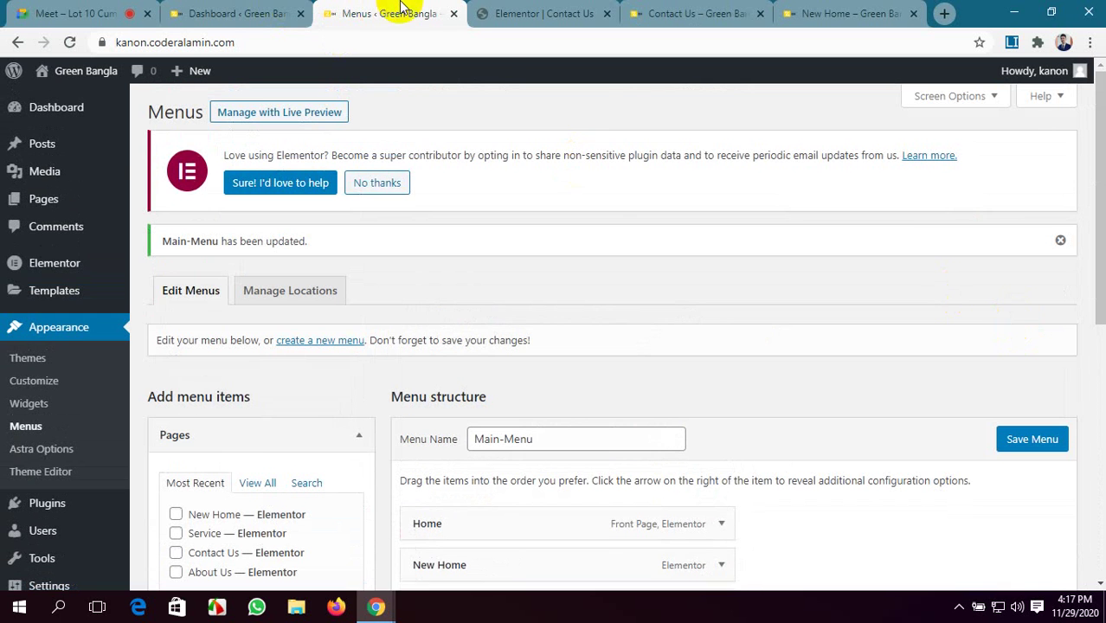
# - Close the Menus browser tab, return to the Contact Us page's Elementor editor and reload it
pyautogui.click(454, 14)
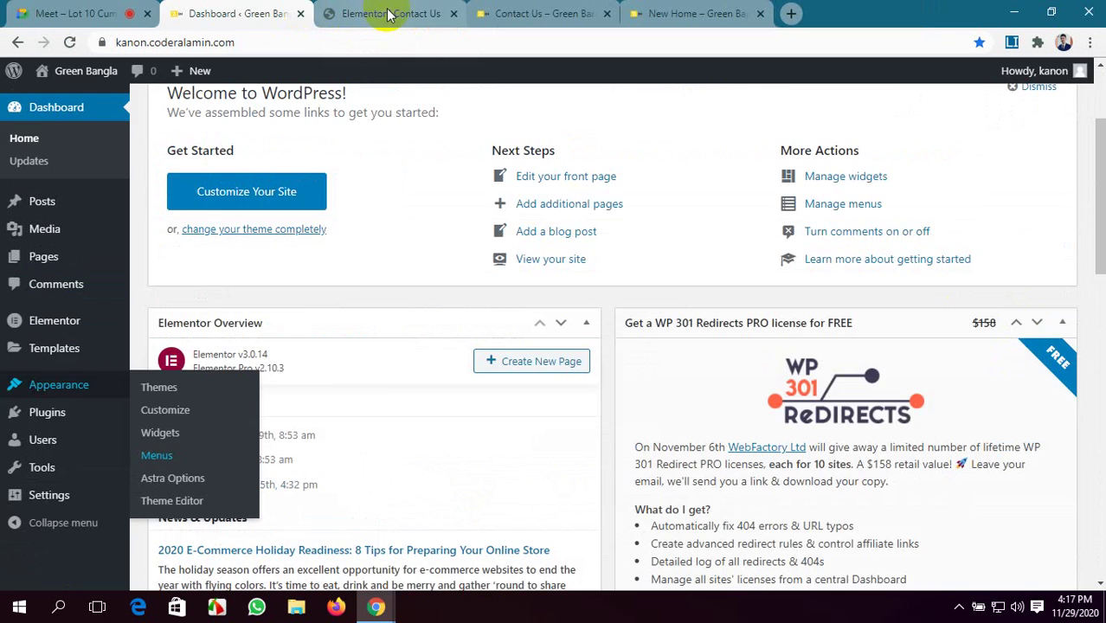
pyautogui.click(327, 14)
pyautogui.click(70, 43)
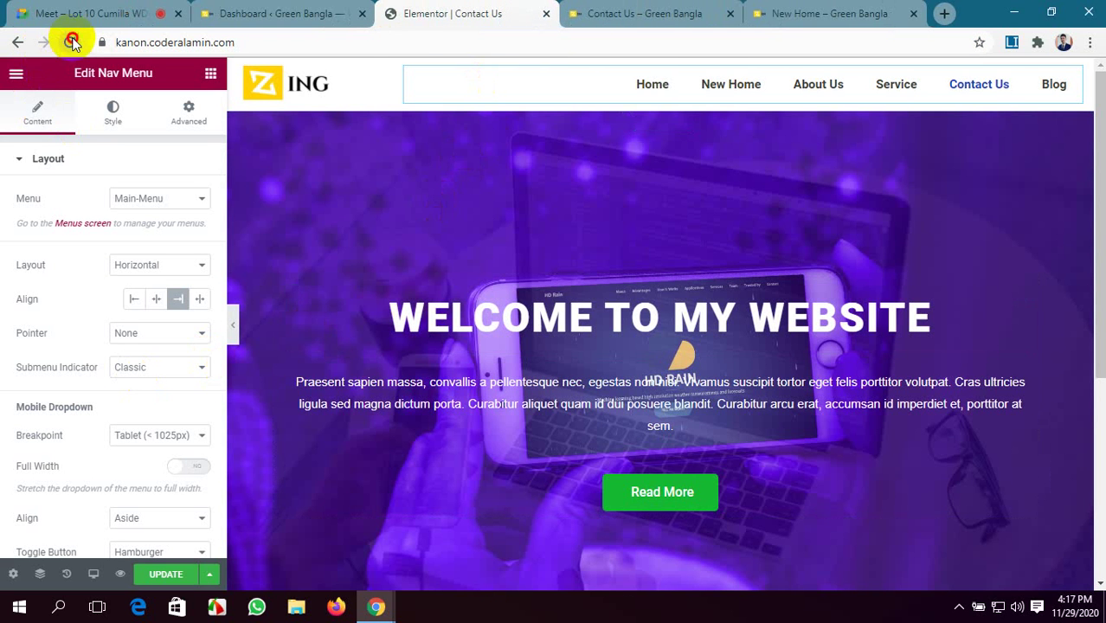
pyautogui.click(630, 134)
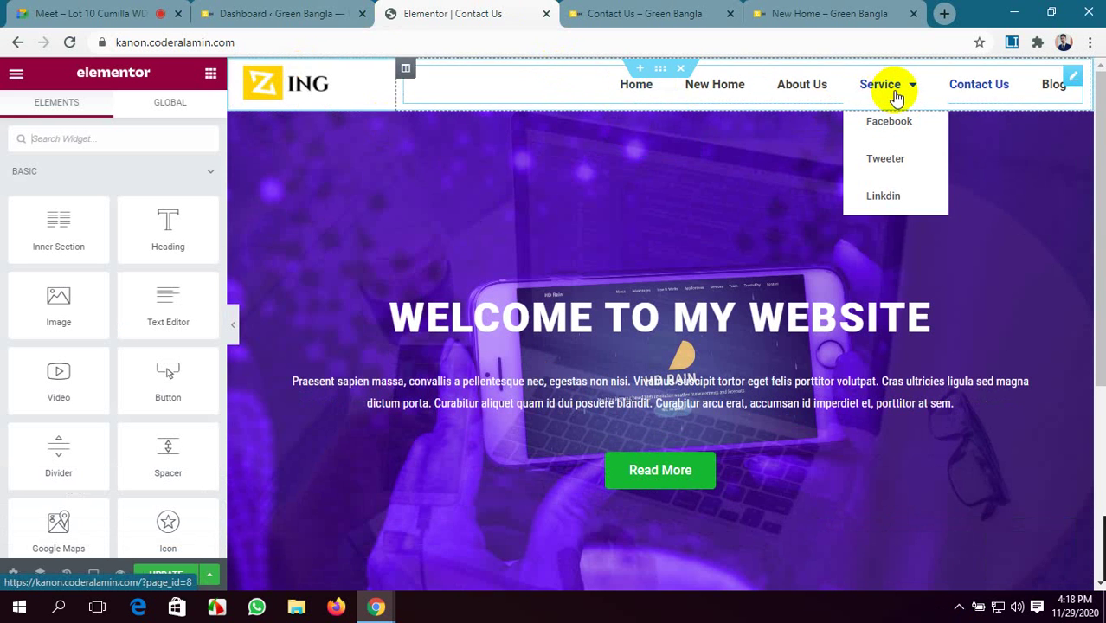
pyautogui.click(1075, 78)
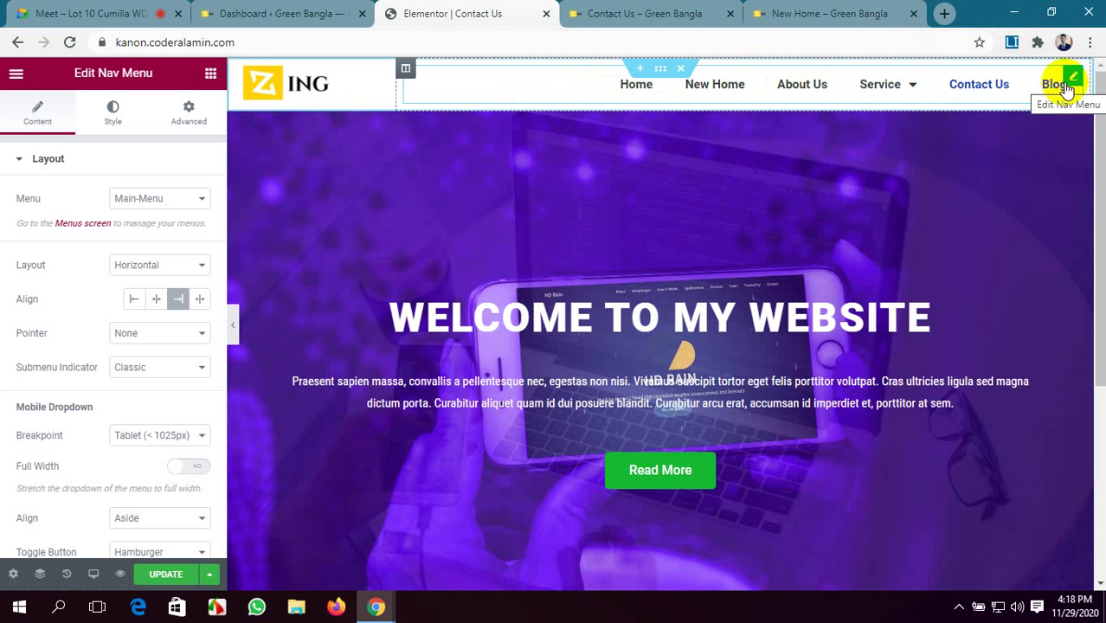
pyautogui.click(405, 70)
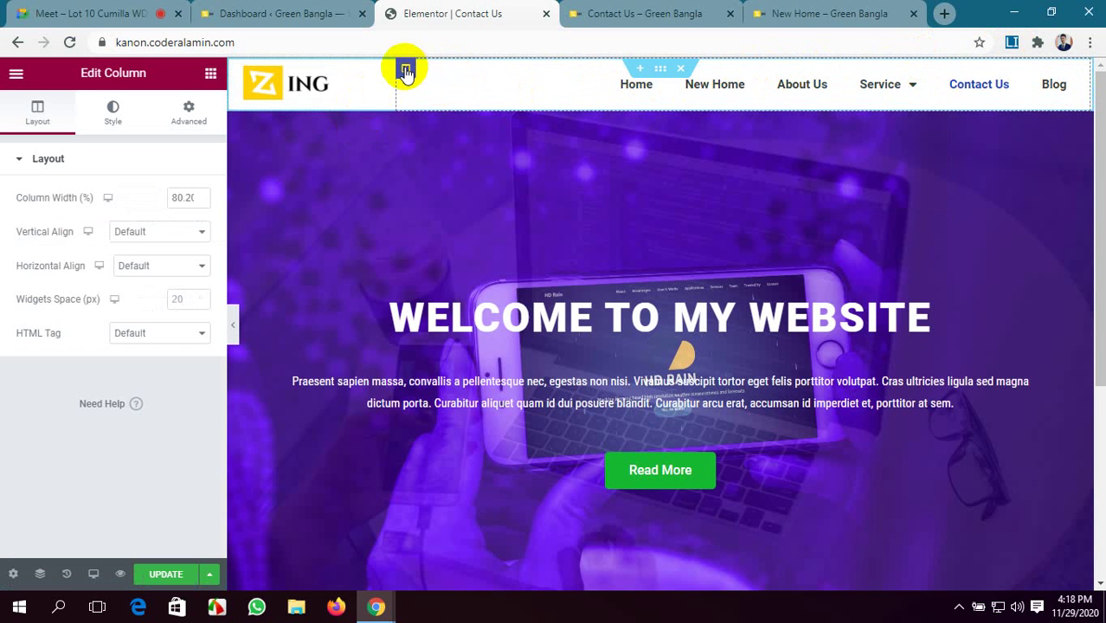
pyautogui.click(10, 13)
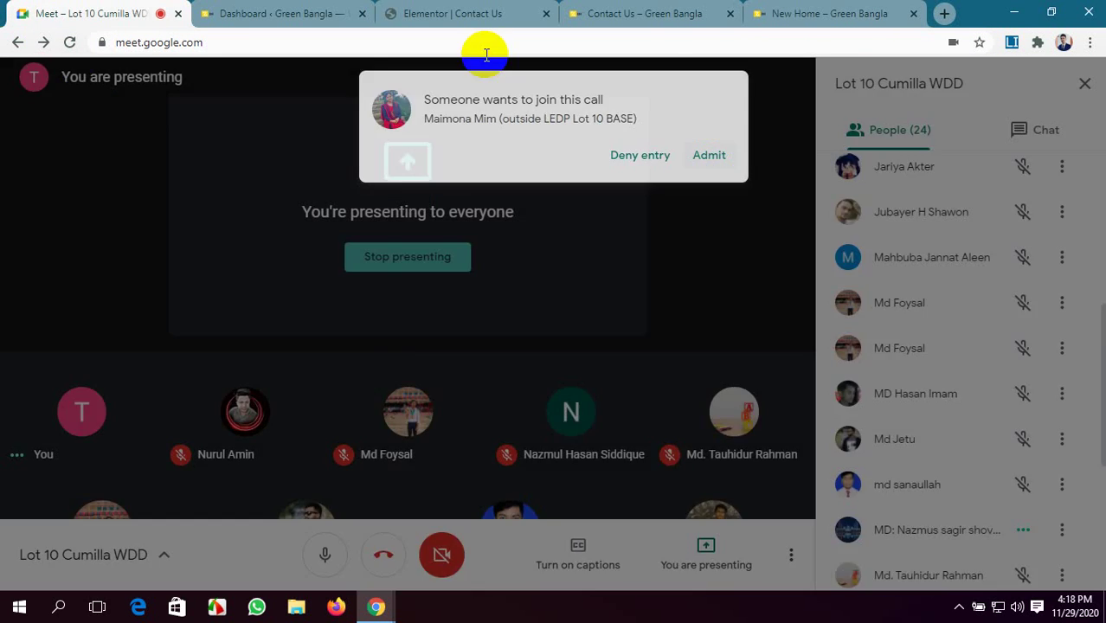
pyautogui.click(238, 13)
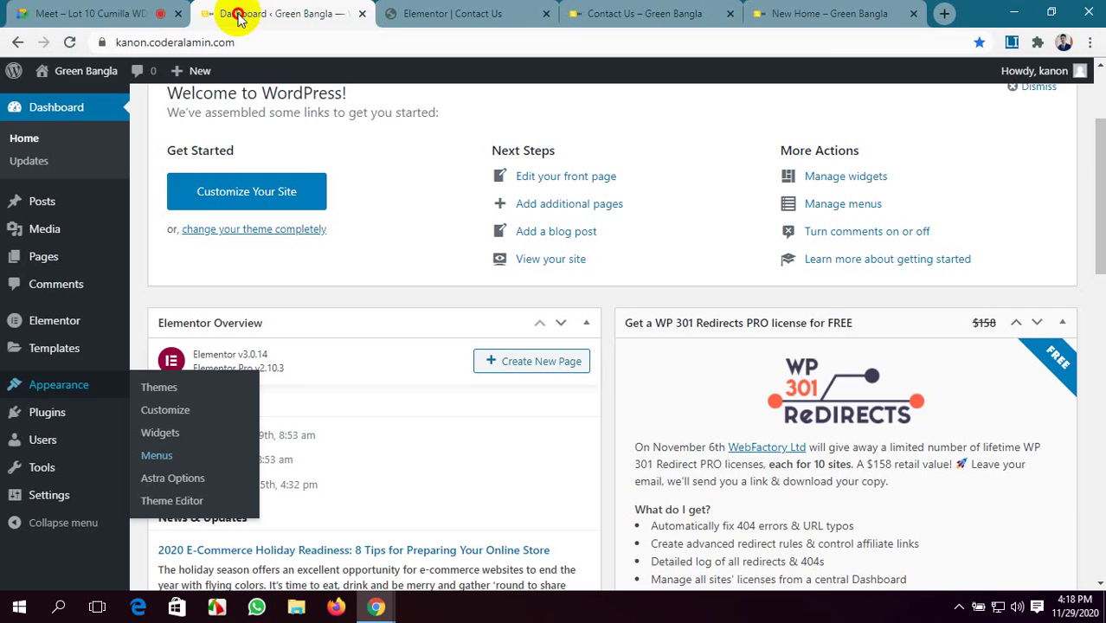
pyautogui.click(595, 13)
pyautogui.click(401, 8)
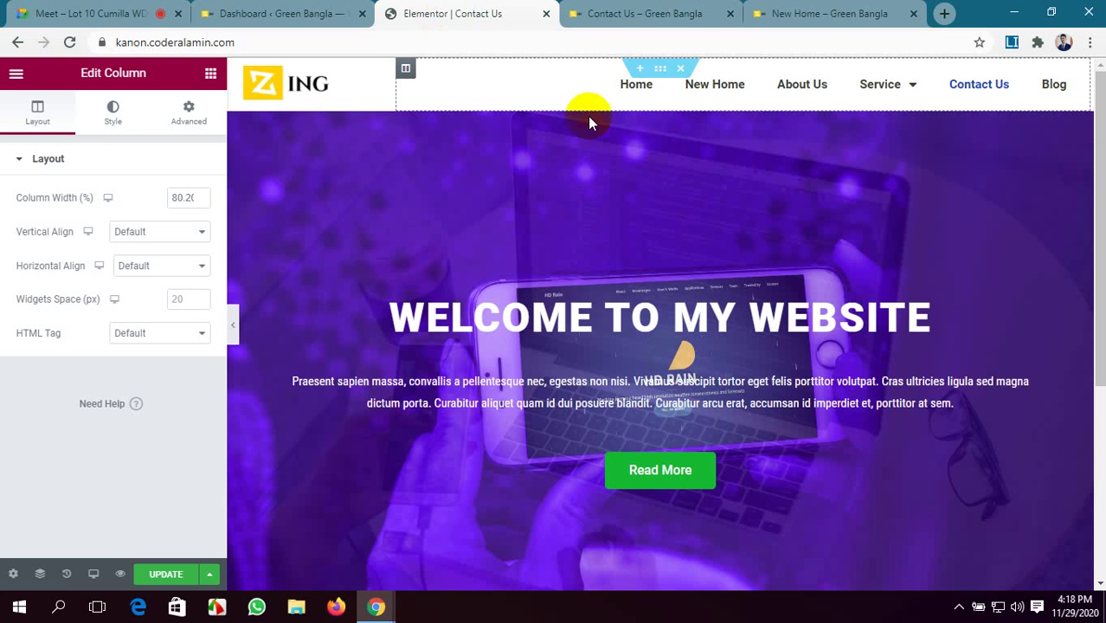
# - Open the header navigation menu widget for editing, review its layout settings and bring up the Pointer choices
pyautogui.click(1076, 80)
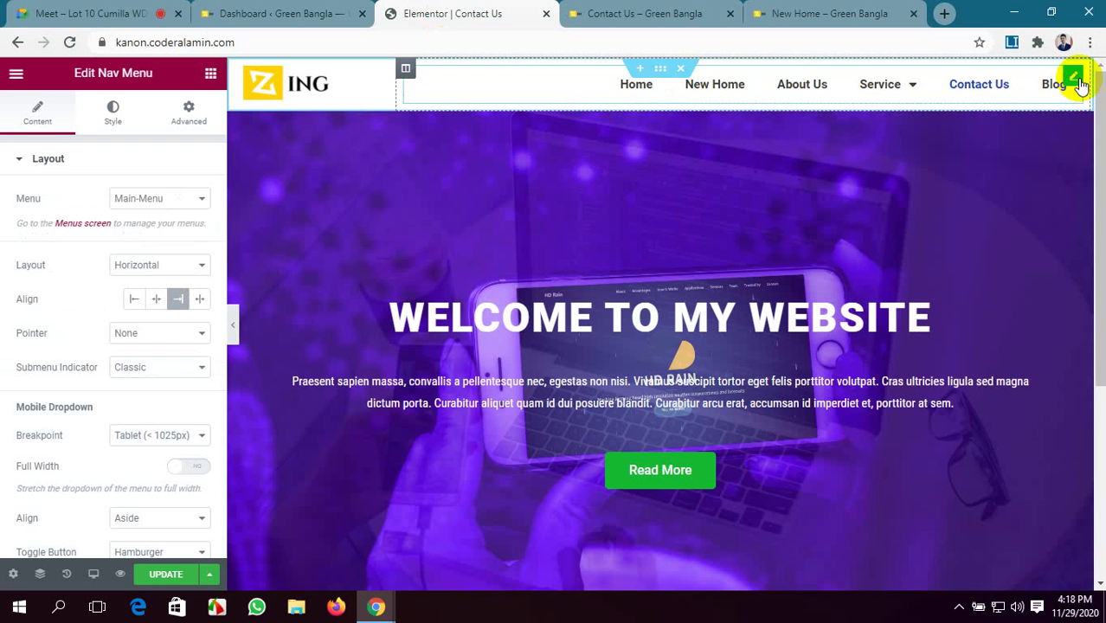
pyautogui.scroll(-3, 141, 365)
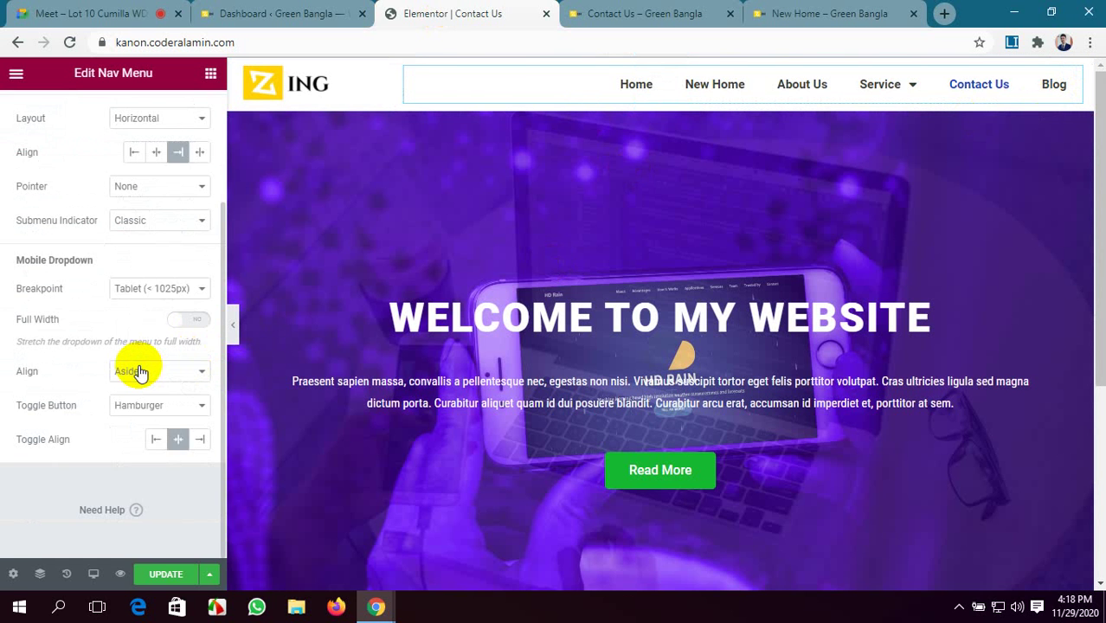
pyautogui.scroll(3, 141, 370)
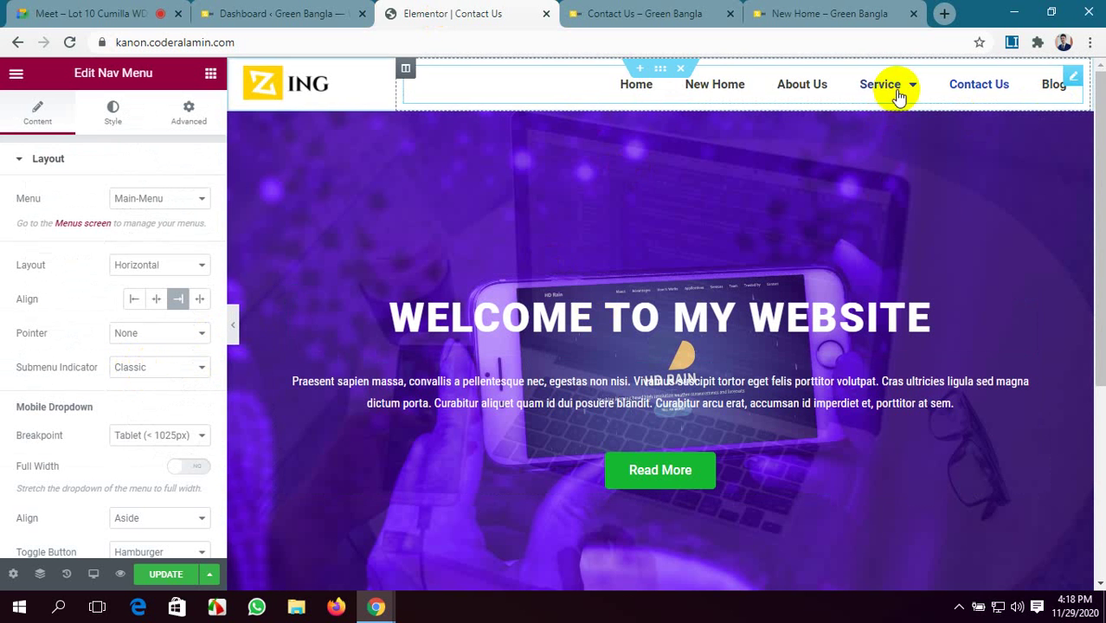
pyautogui.moveTo(899, 88)
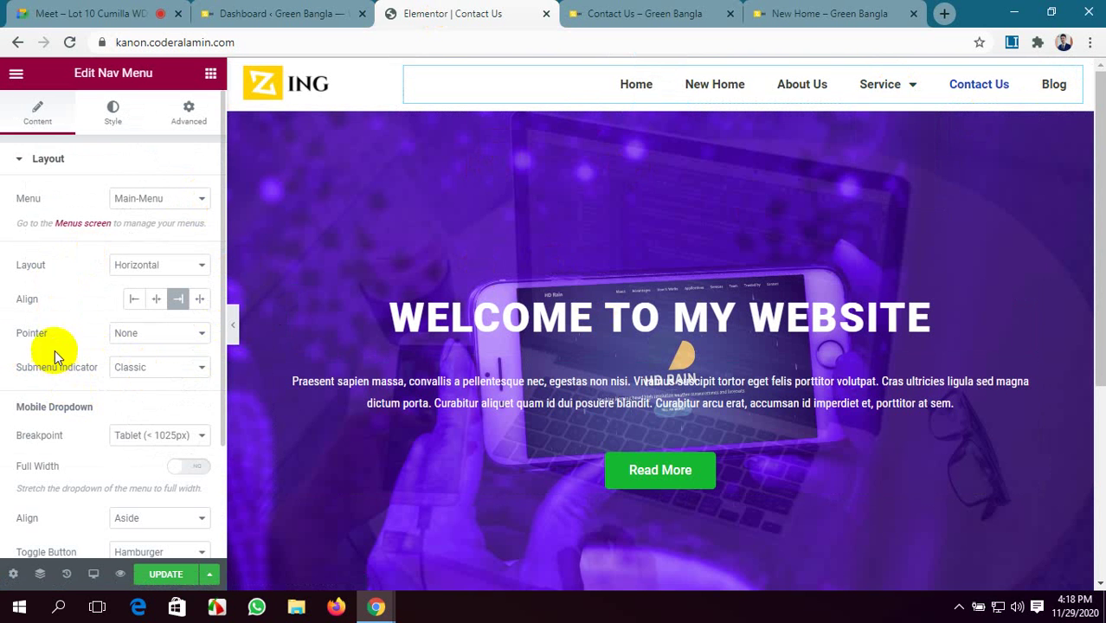
pyautogui.click(160, 336)
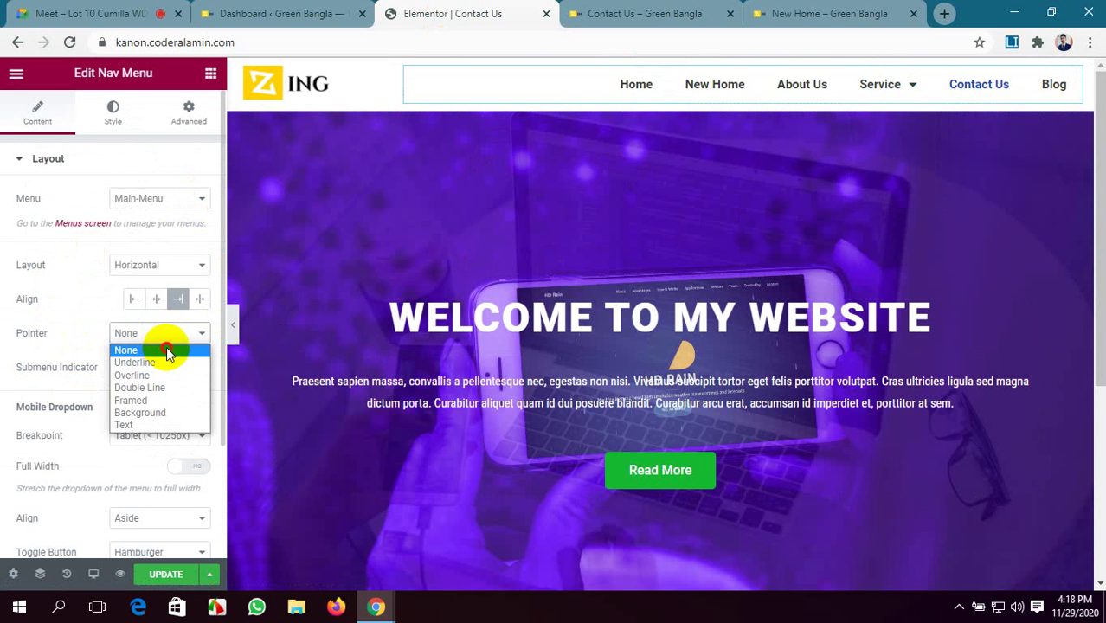